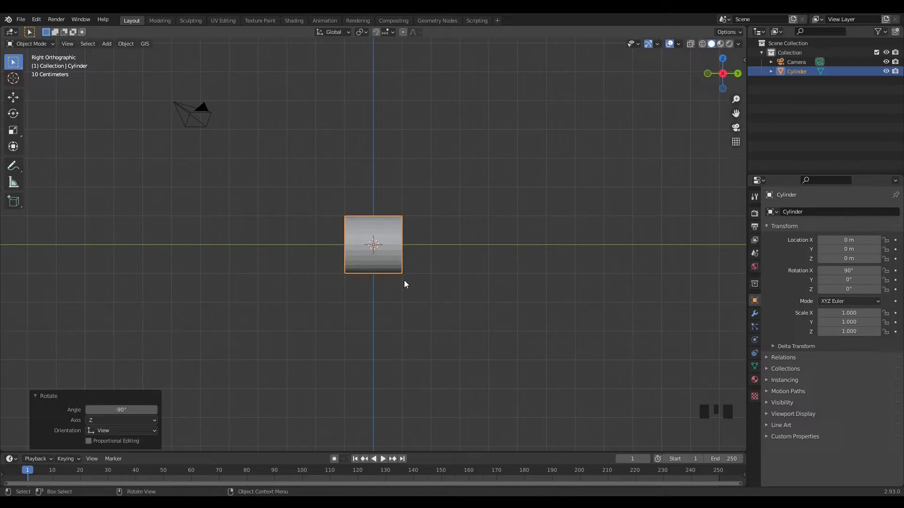
Scale the cylinder's mesh by 5 along the global Y axis in Edit Mode and return to Object Mode
{"action": "key", "text": "Tab"}
{"action": "key", "text": "s"}
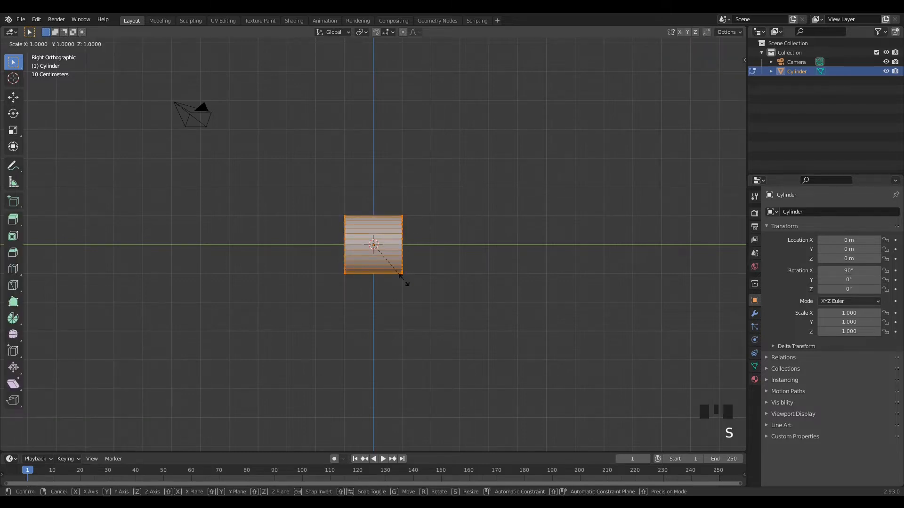
{"action": "type", "text": "y"}
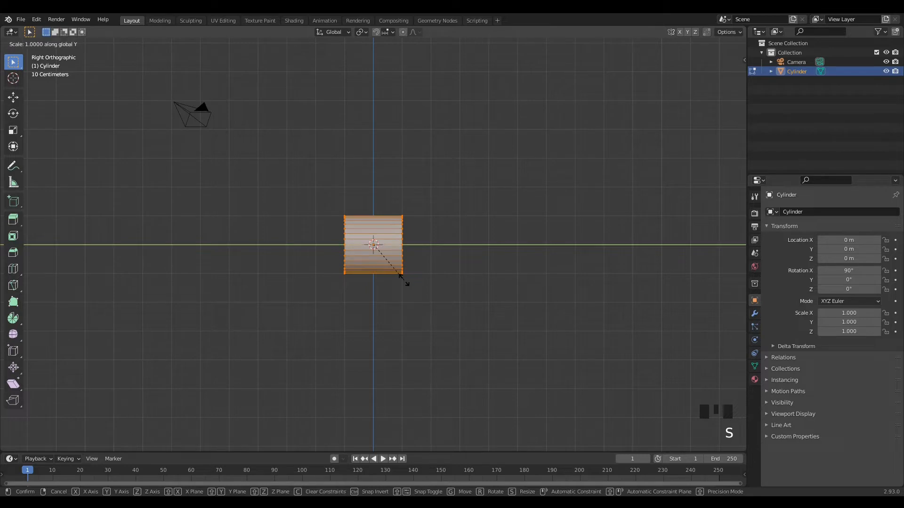
{"action": "type", "text": "5"}
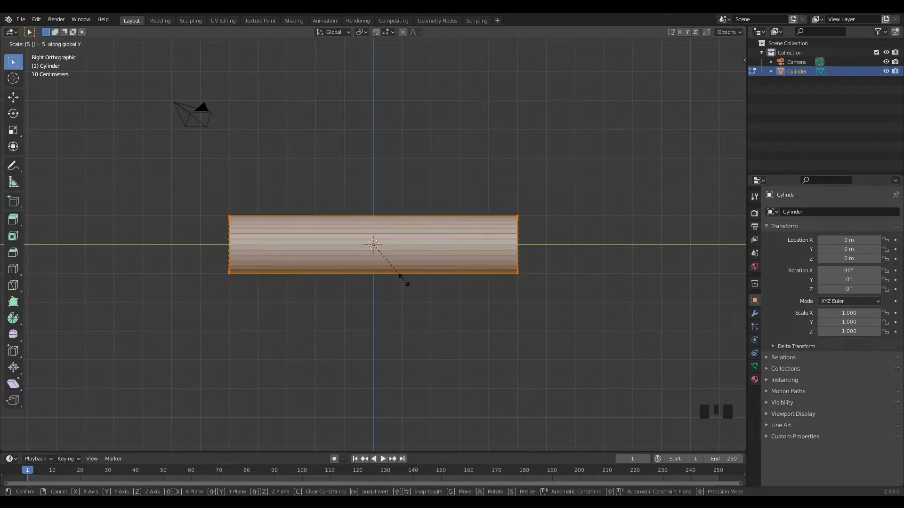
{"action": "key", "text": "Return"}
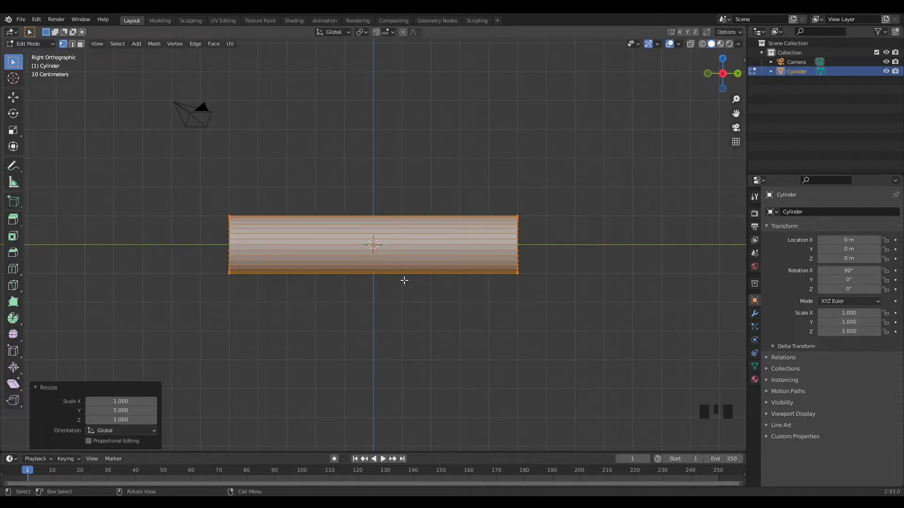
{"action": "key", "text": "Tab"}
Switch to the front view framed on the cylinder and align the camera to that view
{"action": "middle_click", "coordinate": [328, 301]}
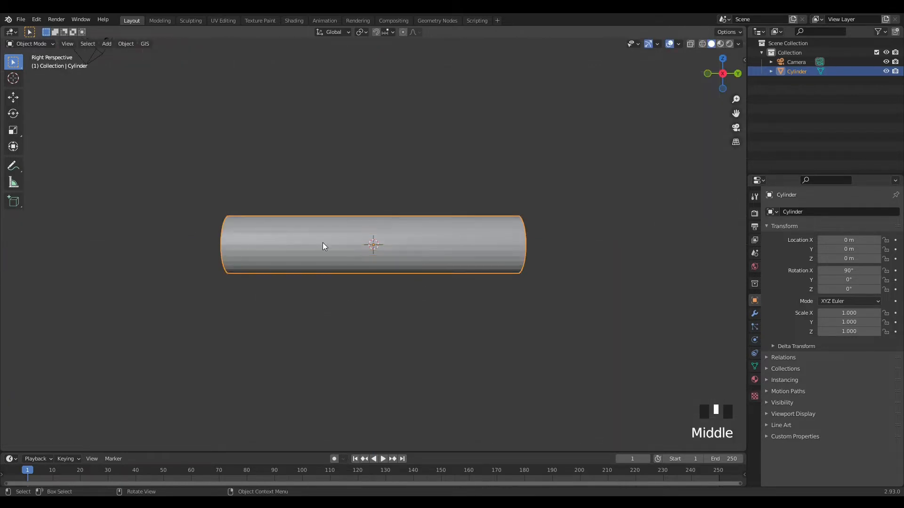
{"action": "key", "text": "KP_1"}
{"action": "key", "text": "KP_Decimal"}
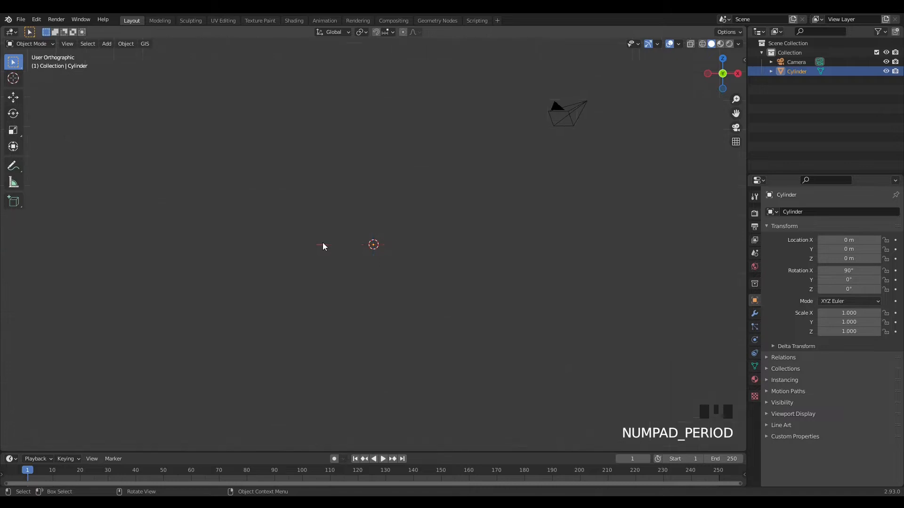
{"action": "key", "text": "ctrl+alt+KP_0"}
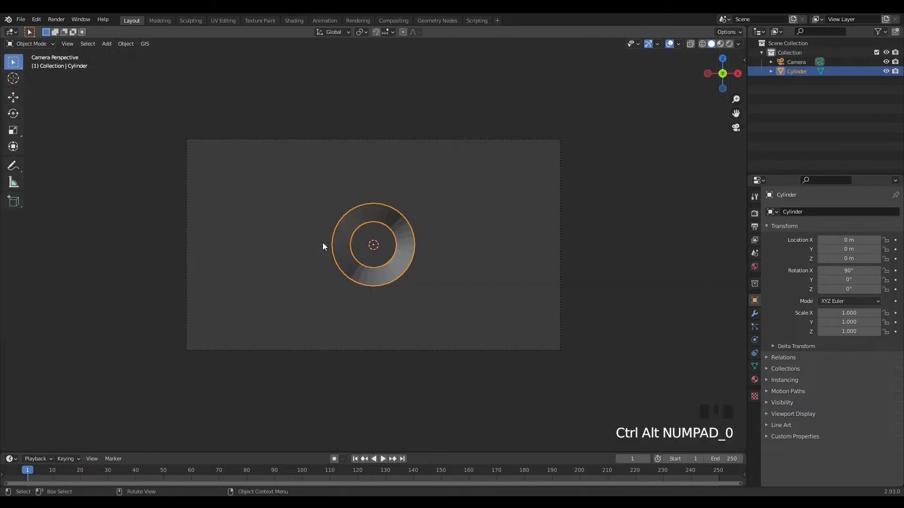
Move the camera forward about 11.4 m along its local Z axis, toward the cylinder's open end
{"action": "left_click", "coordinate": [367, 350]}
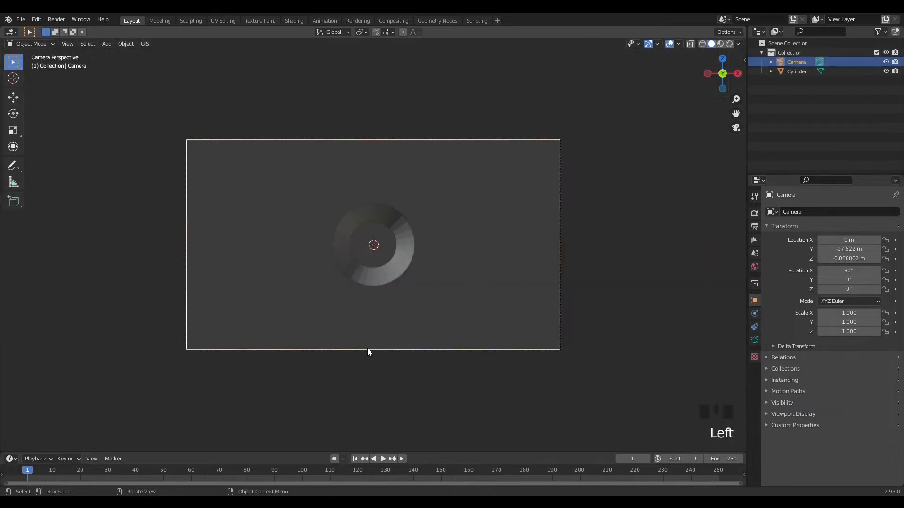
{"action": "key", "text": "g"}
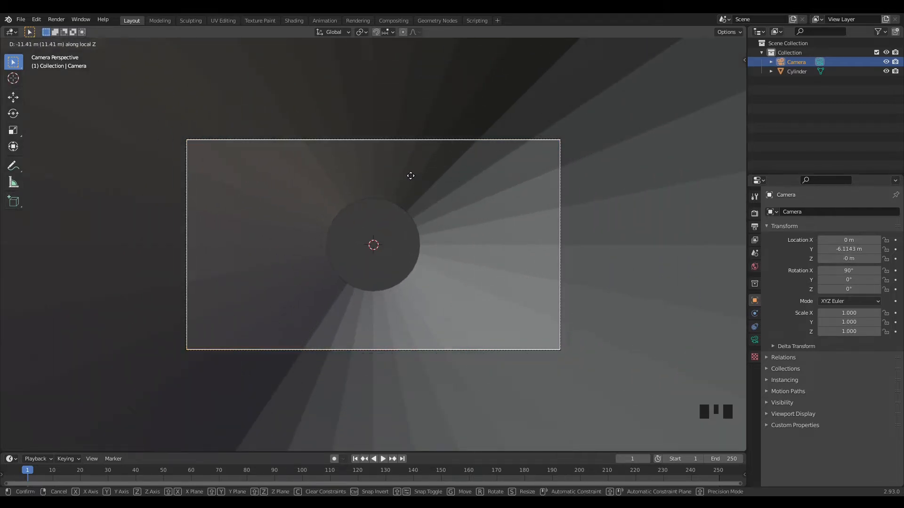
{"action": "left_click", "coordinate": [411, 177]}
Add an Array modifier to the cylinder and set its relative offset Factor X to 0
{"action": "scroll", "coordinate": [500, 255], "scroll_direction": "down", "scroll_amount": 1}
{"action": "scroll", "coordinate": [501, 252], "scroll_direction": "down", "scroll_amount": 5}
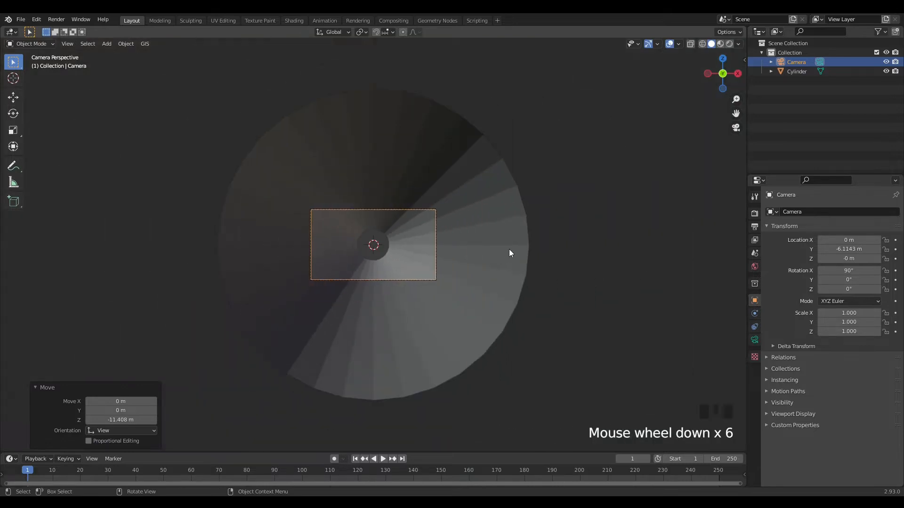
{"action": "left_click", "coordinate": [509, 250]}
{"action": "middle_click_drag", "start_coordinate": [537, 248], "coordinate": [473, 267]}
{"action": "scroll", "coordinate": [479, 260], "scroll_direction": "down", "scroll_amount": 9}
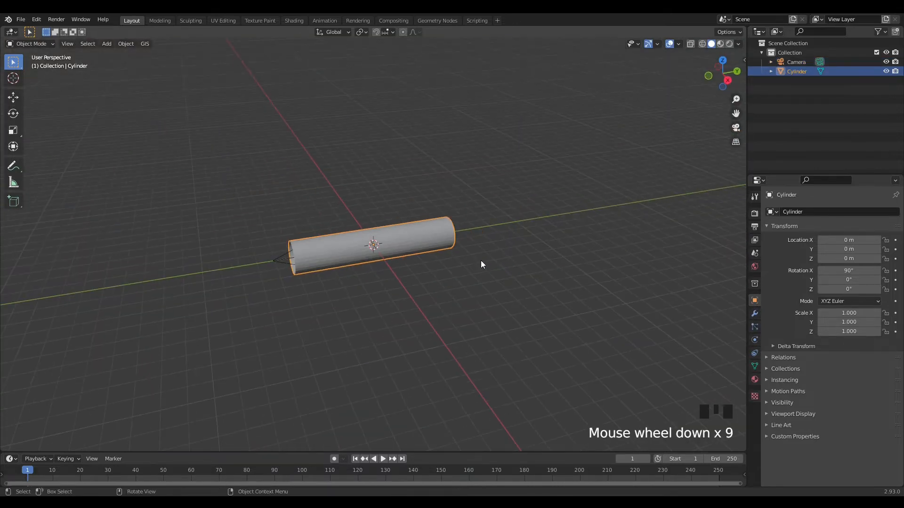
{"action": "left_click", "coordinate": [755, 314]}
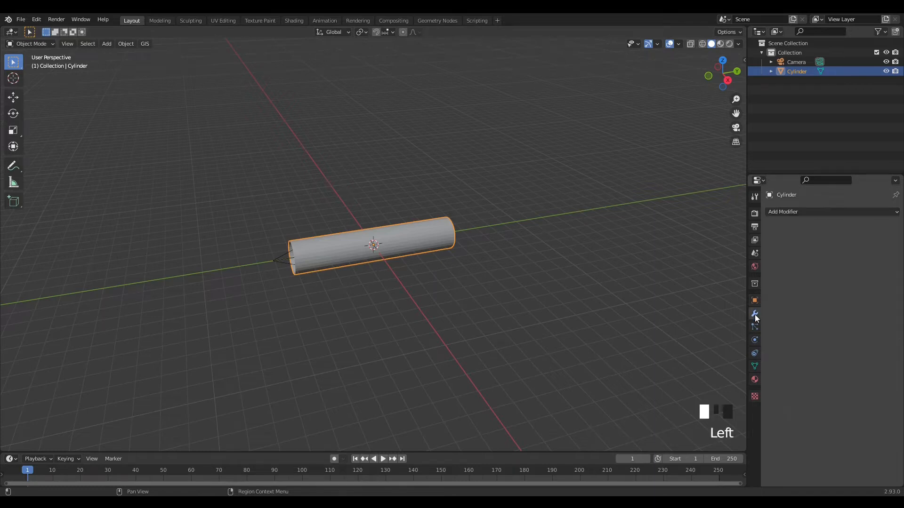
{"action": "left_click", "coordinate": [817, 212]}
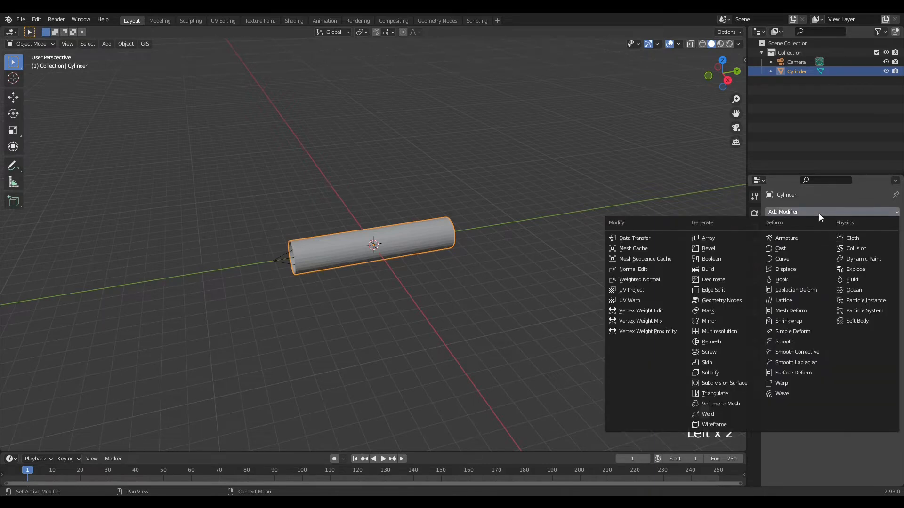
{"action": "left_click", "coordinate": [708, 238]}
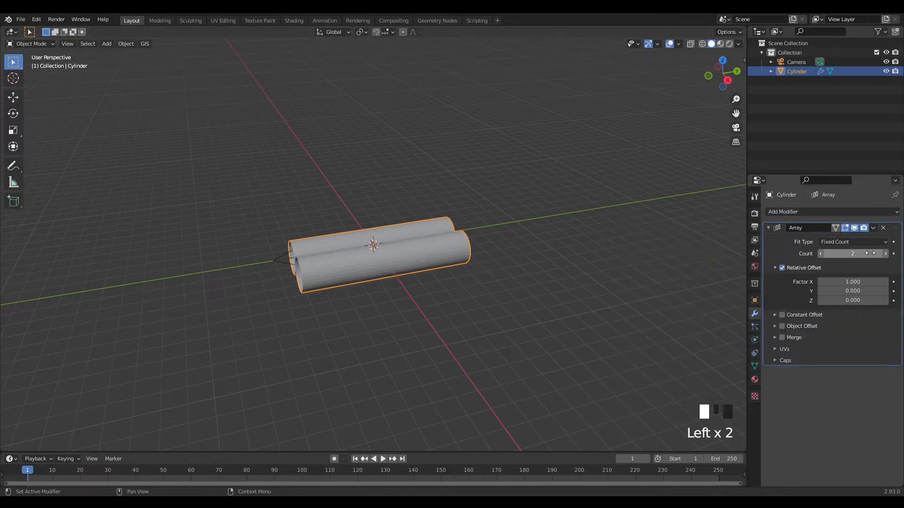
{"action": "left_click", "coordinate": [853, 283]}
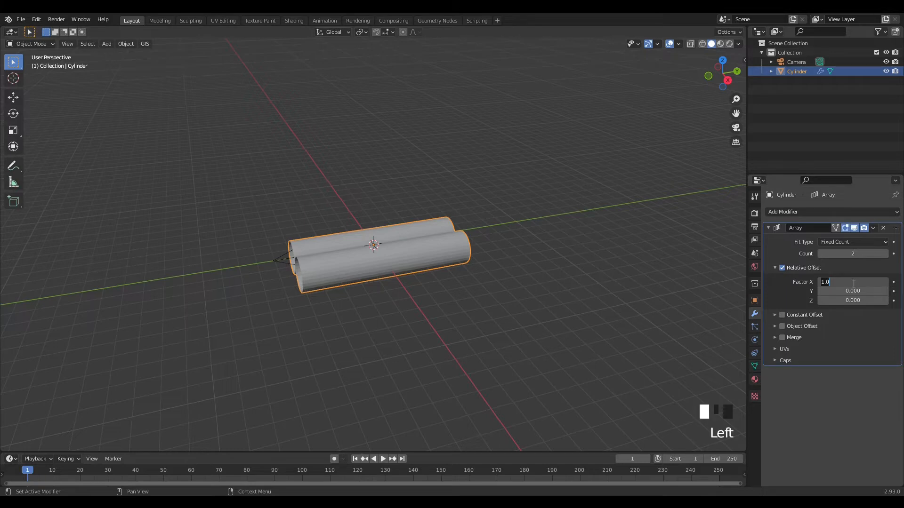
{"action": "type", "text": "0"}
{"action": "key", "text": "Return"}
{"action": "left_click", "coordinate": [853, 291]}
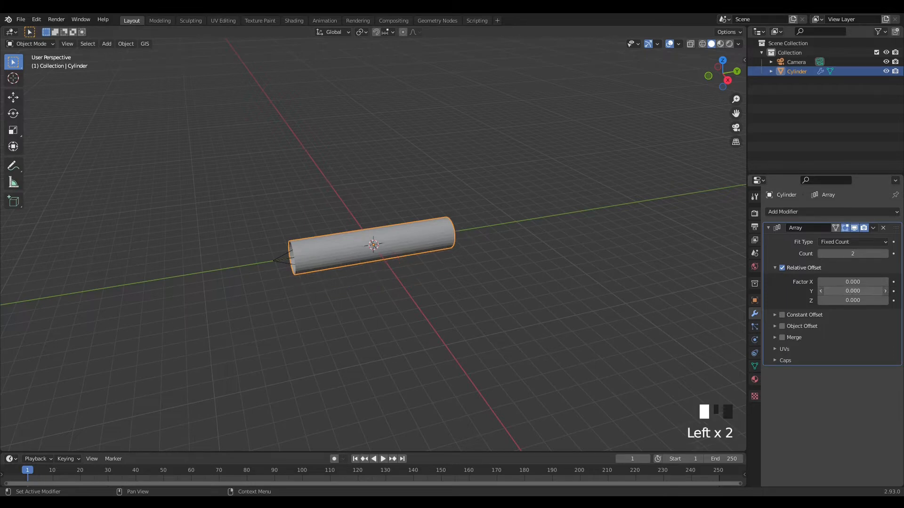
{"action": "type", "text": "1"}
{"action": "key", "text": "Return"}
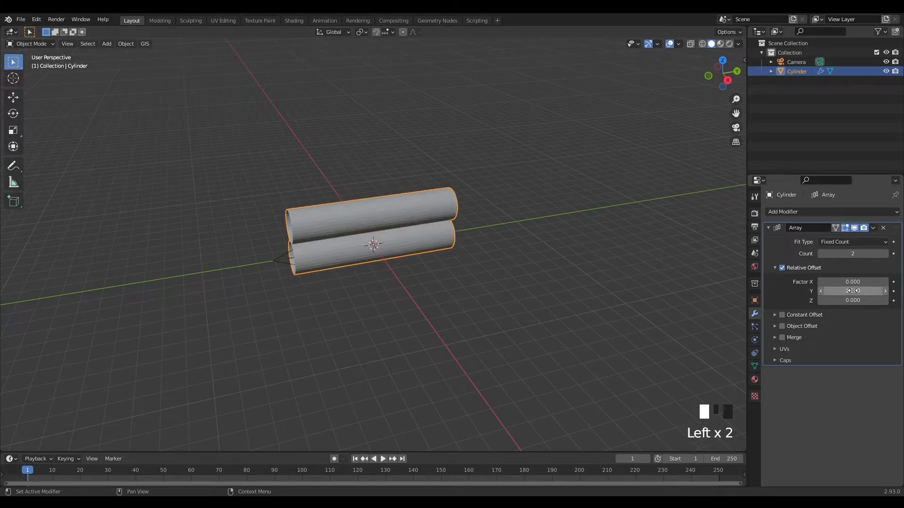
{"action": "left_click", "coordinate": [854, 291]}
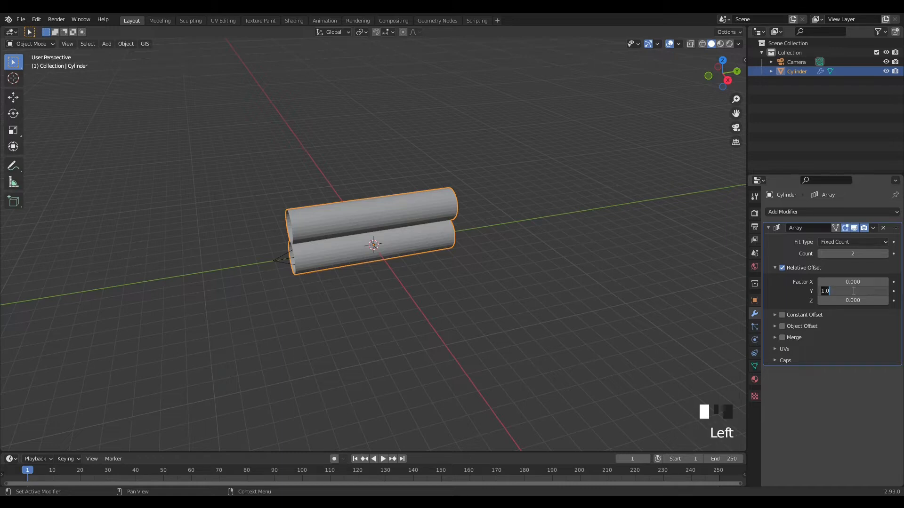
{"action": "type", "text": "0"}
Try a relative Z offset of 1 for the array, and reverse it to -1
{"action": "left_click", "coordinate": [851, 300]}
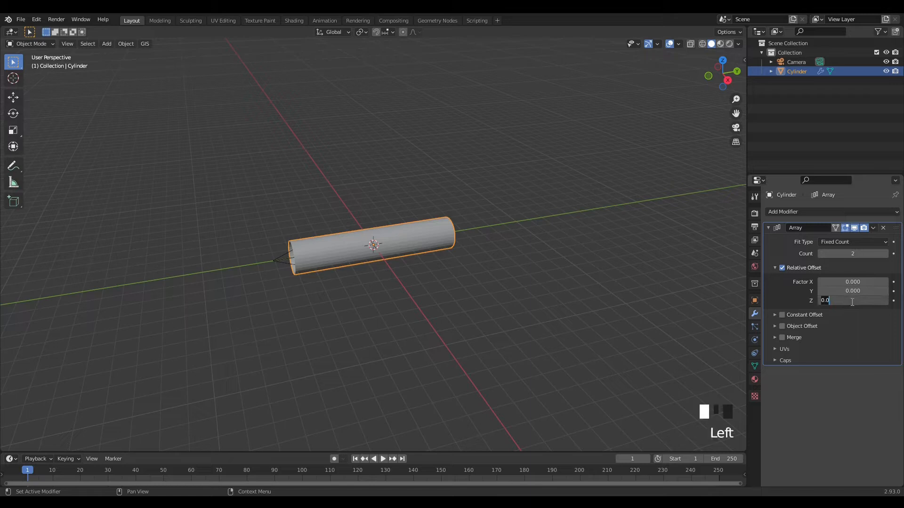
{"action": "type", "text": "1"}
{"action": "key", "text": "Return"}
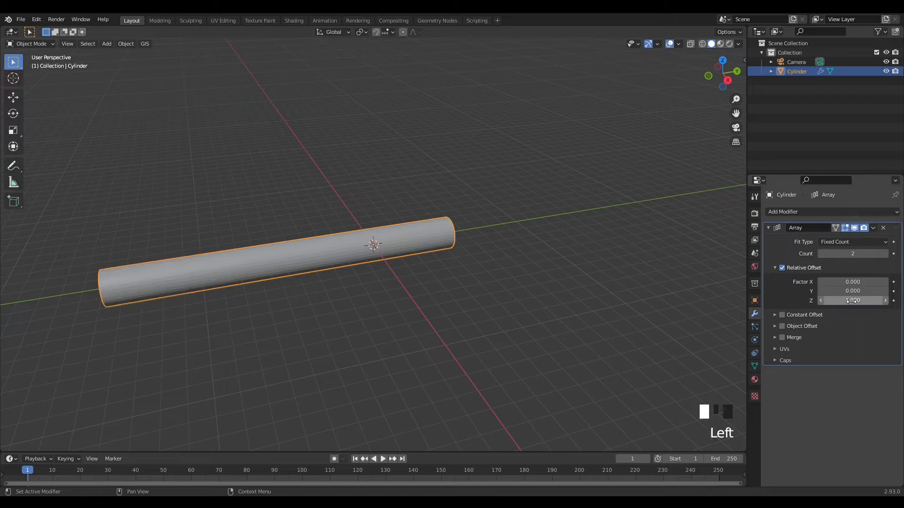
{"action": "double_click", "coordinate": [852, 301]}
{"action": "type", "text": "-1"}
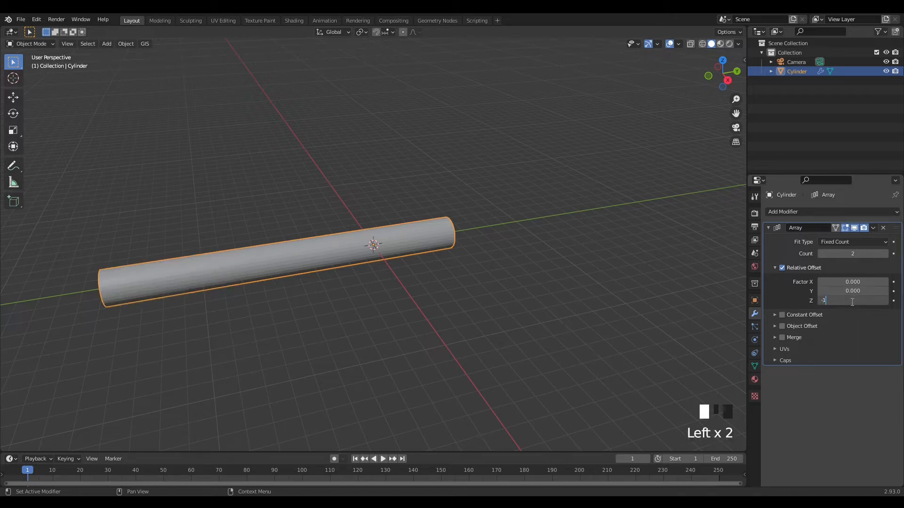
{"action": "key", "text": "Return"}
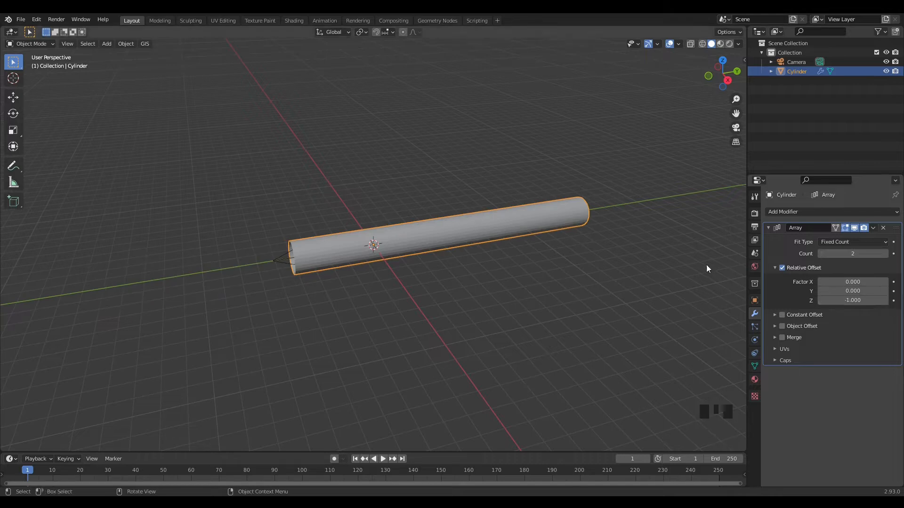
Set the array's count to 25 and look down the lengthened tube through the camera
{"action": "left_click", "coordinate": [863, 254]}
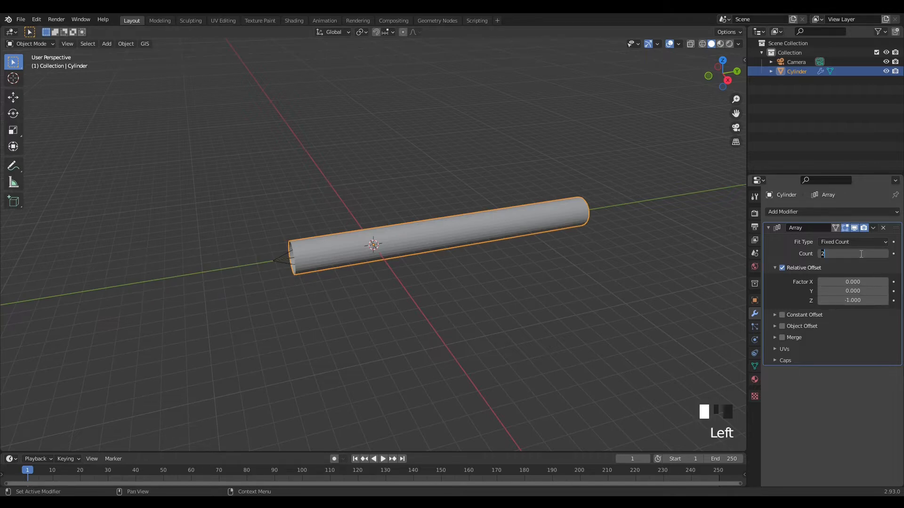
{"action": "type", "text": "25"}
{"action": "key", "text": "Return"}
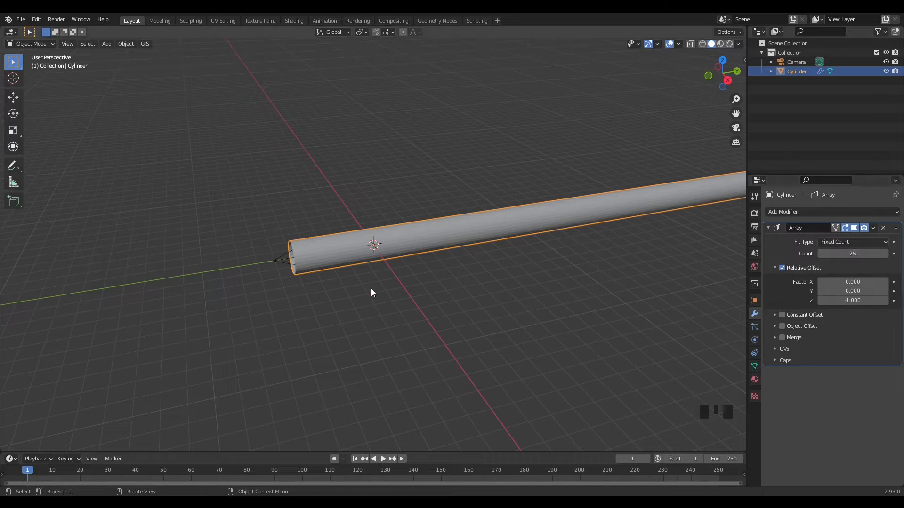
{"action": "key", "text": "KP_0"}
{"action": "scroll", "coordinate": [377, 286], "scroll_direction": "up", "scroll_amount": 2}
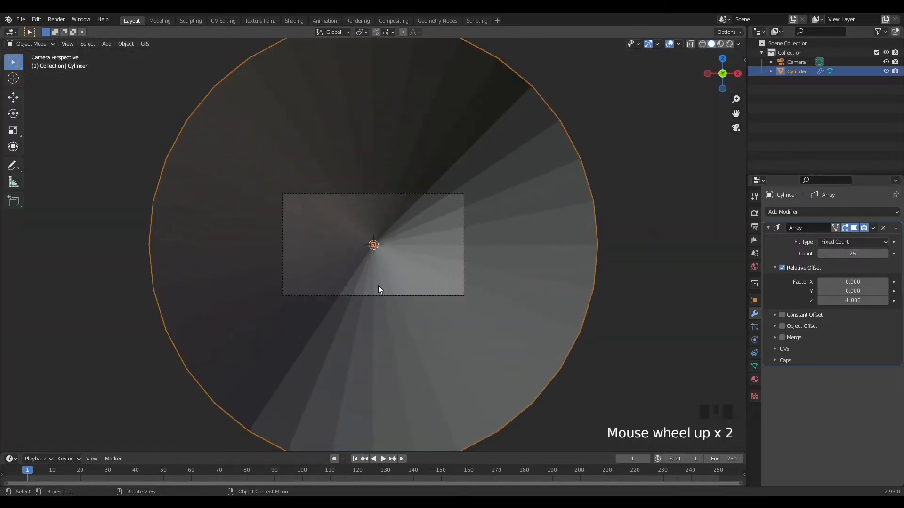
Add a UV sphere and move it about 20 m along the global X axis, clear of the tube
{"action": "scroll", "coordinate": [379, 287], "scroll_direction": "down", "scroll_amount": 4}
{"action": "middle_click_drag", "start_coordinate": [442, 258], "coordinate": [423, 259]}
{"action": "scroll", "coordinate": [430, 266], "scroll_direction": "down", "scroll_amount": 1}
{"action": "scroll", "coordinate": [430, 266], "scroll_direction": "down", "scroll_amount": 6}
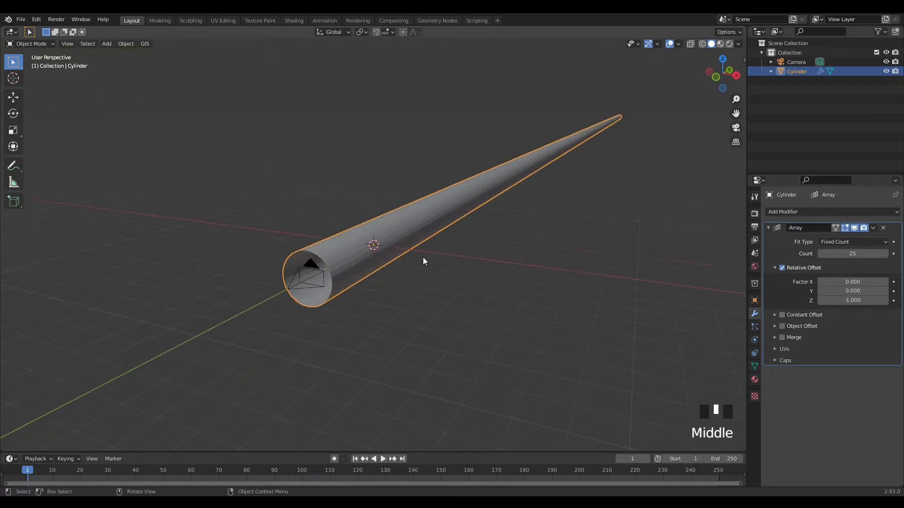
{"action": "left_click", "coordinate": [106, 44]}
{"action": "mouse_move", "coordinate": [143, 55]}
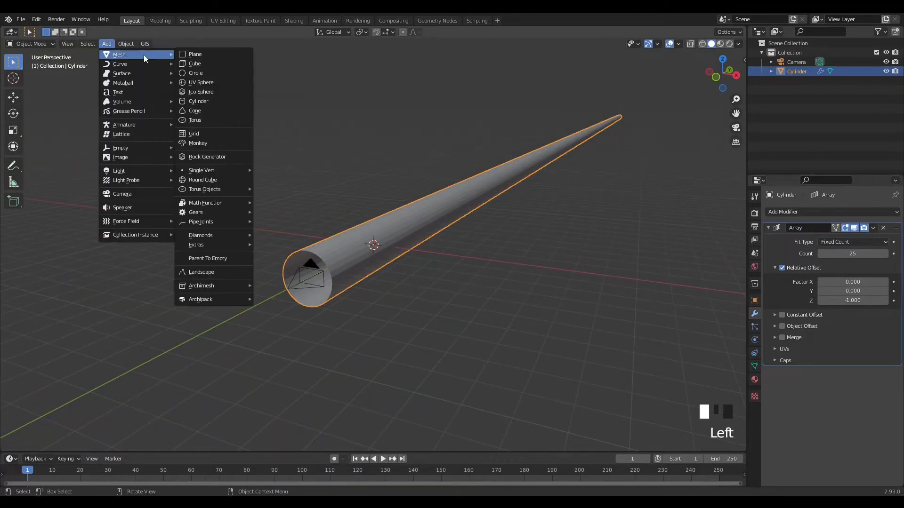
{"action": "left_click", "coordinate": [197, 83]}
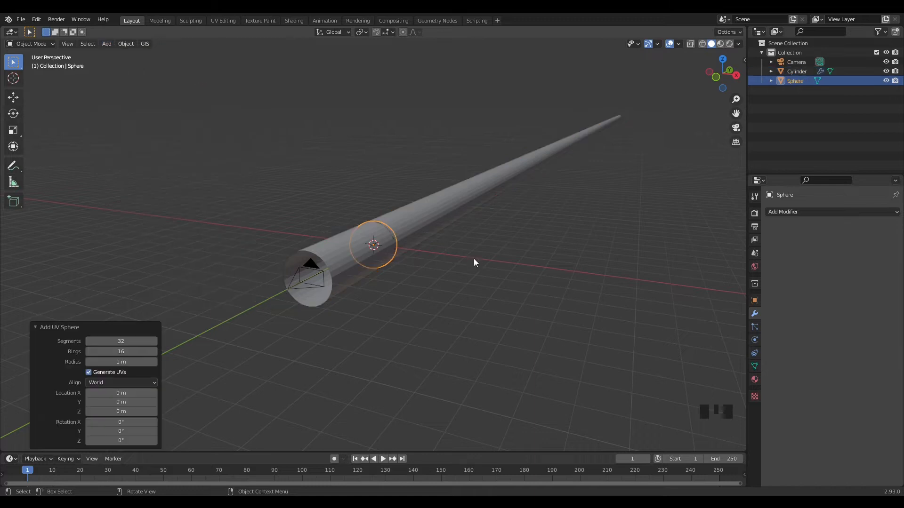
{"action": "scroll", "coordinate": [433, 281], "scroll_direction": "down", "scroll_amount": 5}
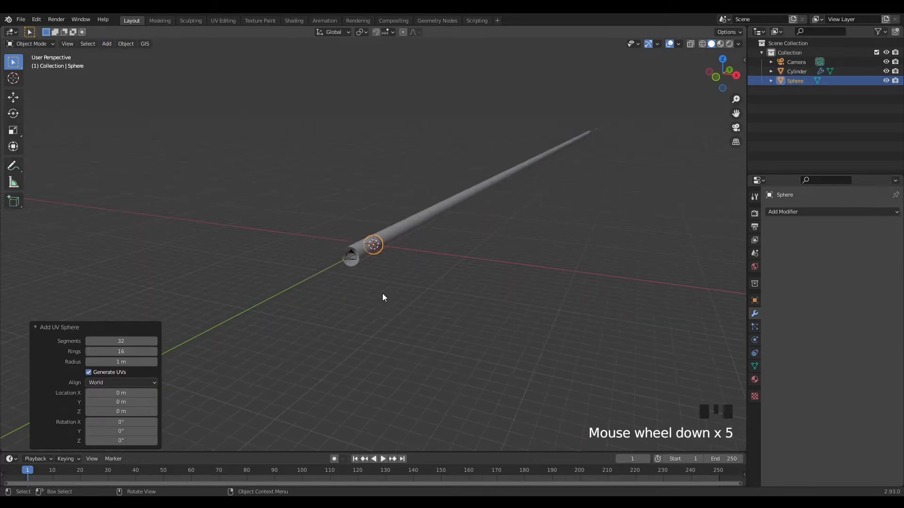
{"action": "key", "text": "g"}
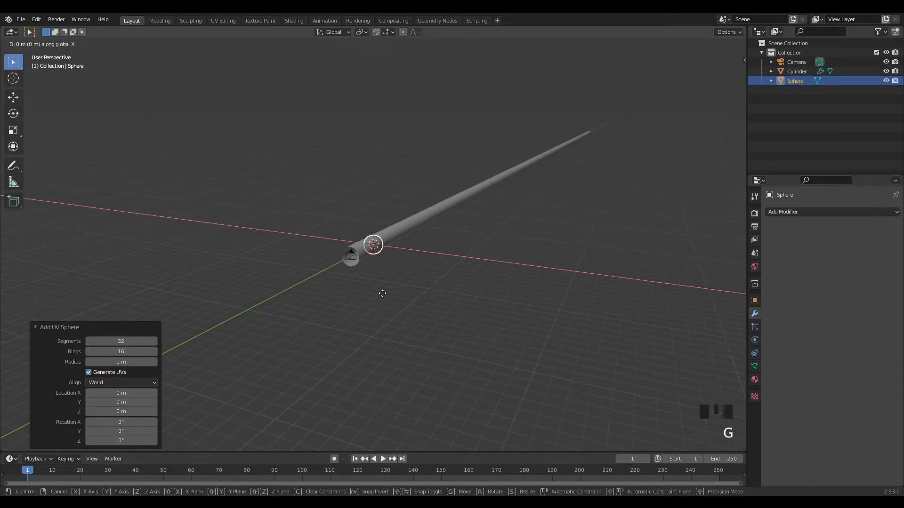
{"action": "key", "text": "x"}
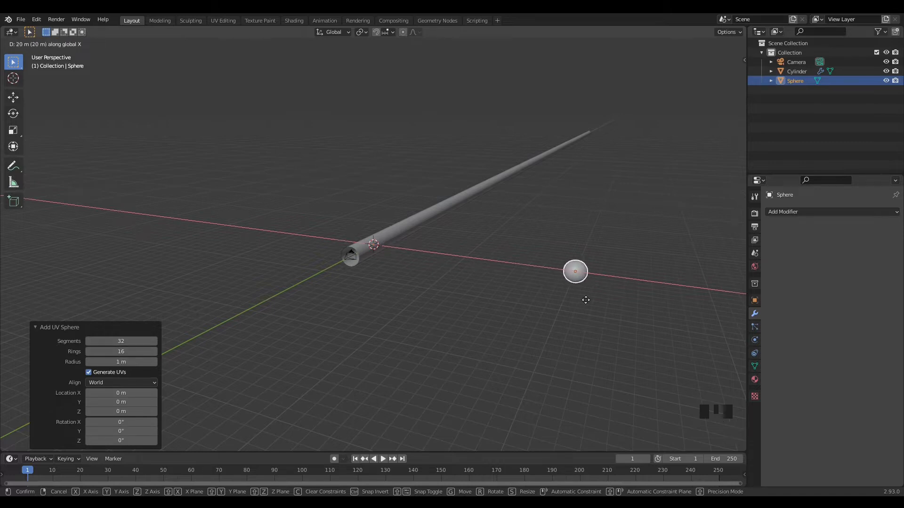
{"action": "left_click", "coordinate": [585, 300]}
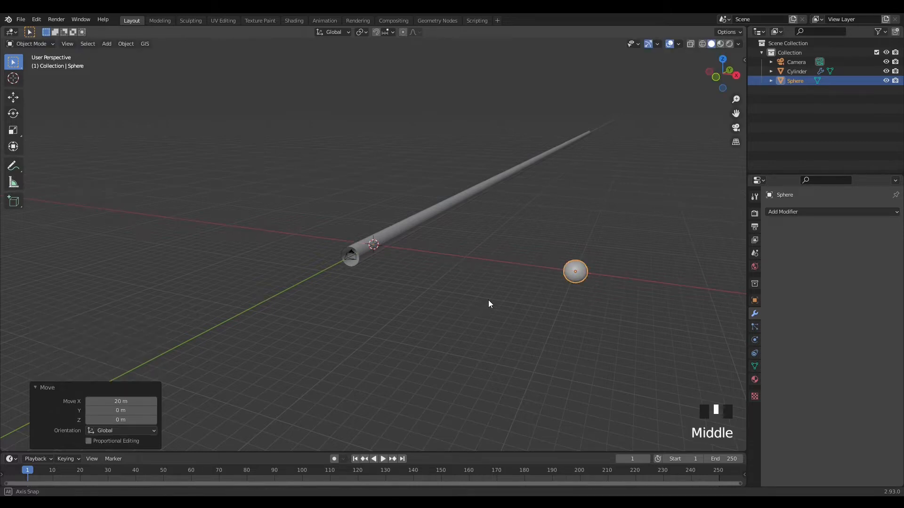
Select the cylinder tube and add a new particle system to it
{"action": "middle_click_drag", "start_coordinate": [487, 301], "coordinate": [413, 288]}
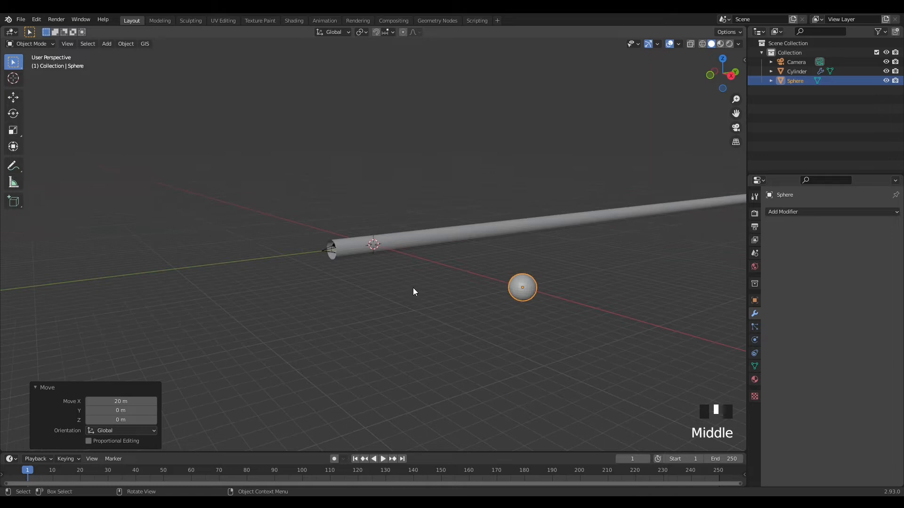
{"action": "left_click", "coordinate": [411, 241]}
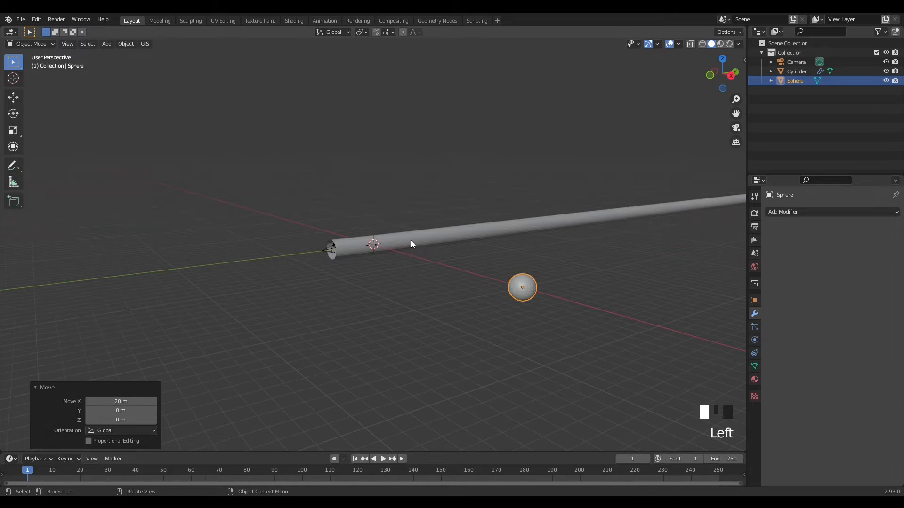
{"action": "left_click", "coordinate": [753, 325]}
{"action": "left_click", "coordinate": [896, 212]}
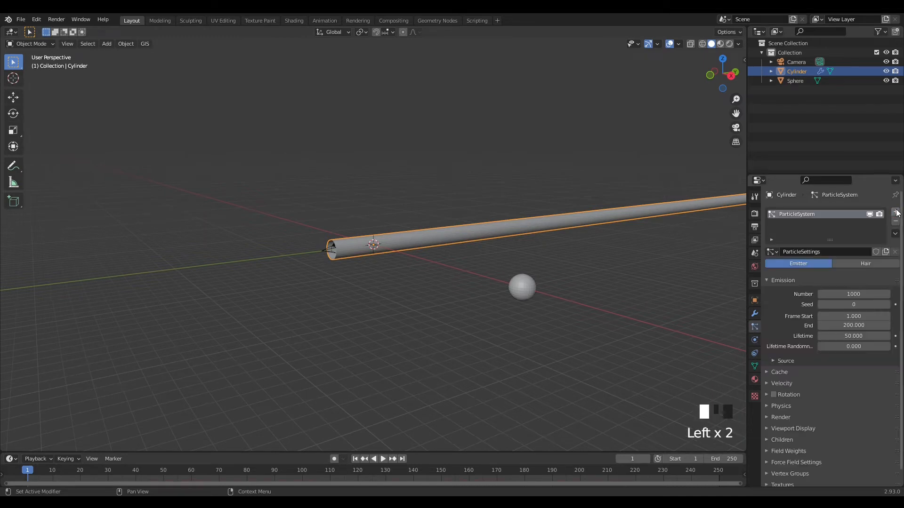
Switch the cylinder's particle system to Hair and render it as an object, using the sphere as the instance object
{"action": "left_click", "coordinate": [859, 264]}
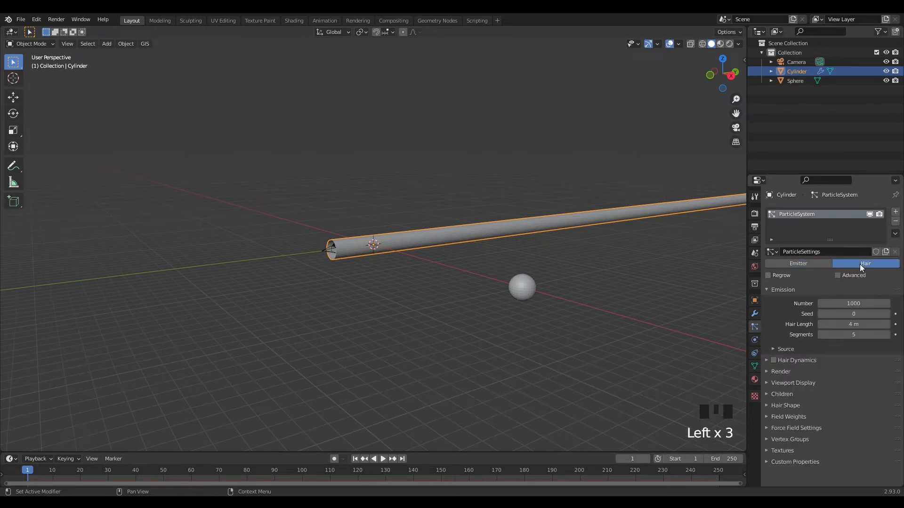
{"action": "left_click", "coordinate": [768, 369]}
{"action": "left_click_drag", "start_coordinate": [840, 386], "coordinate": [827, 417]}
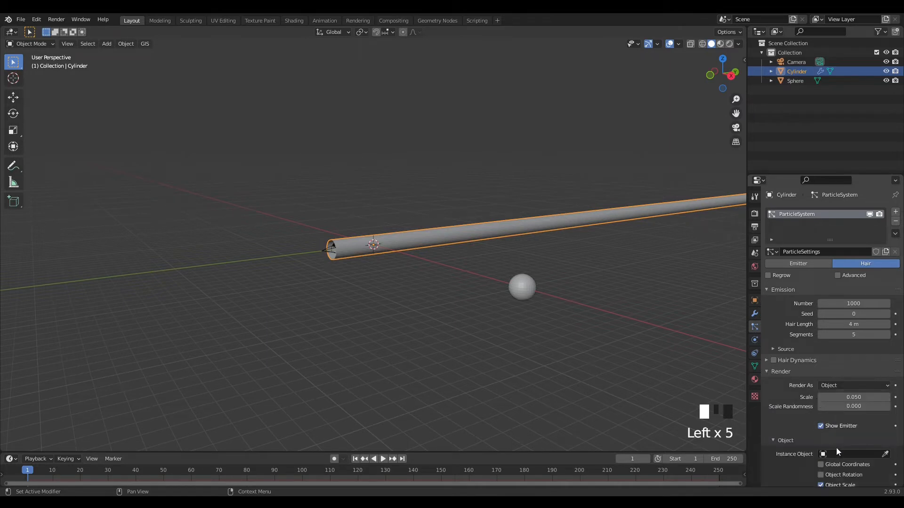
{"action": "scroll", "coordinate": [804, 405], "scroll_direction": "down", "scroll_amount": 3}
{"action": "left_click", "coordinate": [852, 398]}
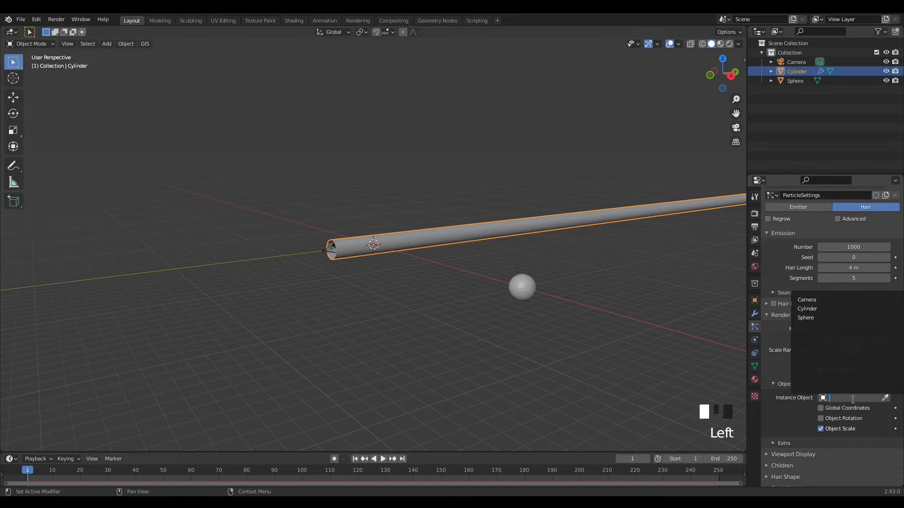
{"action": "left_click", "coordinate": [814, 318]}
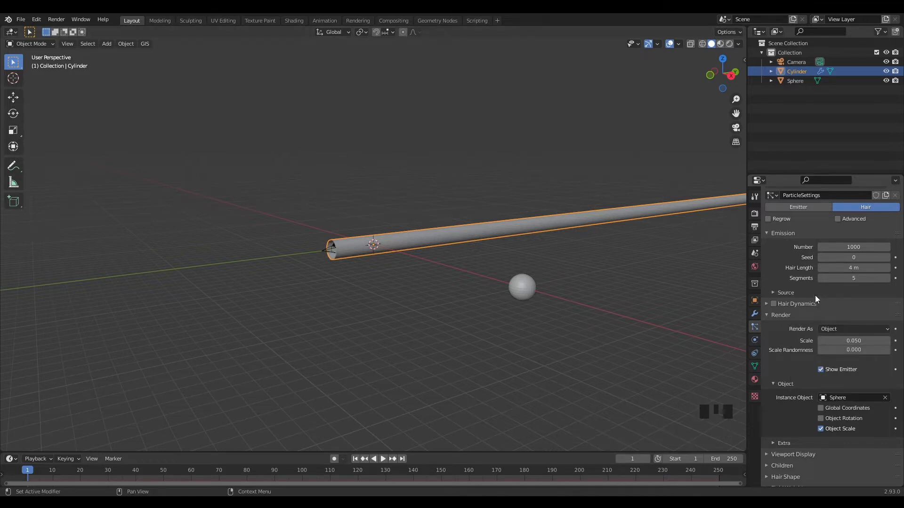
Set the particle system's emission number to 5000
{"action": "scroll", "coordinate": [806, 289], "scroll_direction": "up", "scroll_amount": 6}
{"action": "left_click", "coordinate": [849, 303]}
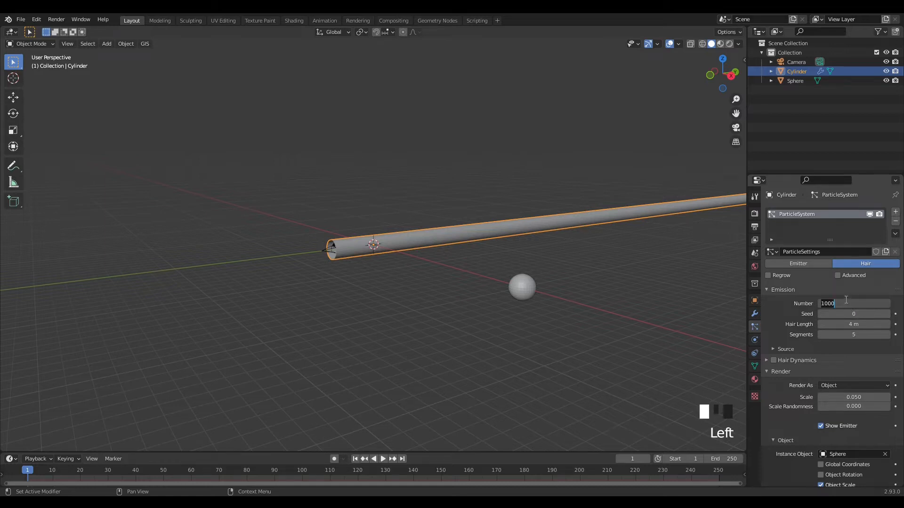
{"action": "type", "text": "5000"}
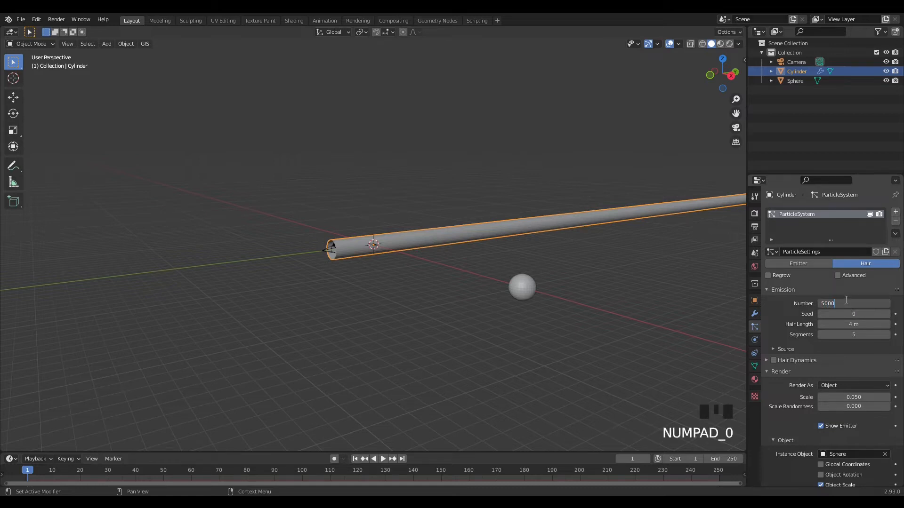
{"action": "key", "text": "Return"}
Inspect how the sphere particles are distributed along the full length of the cylinder tube
{"action": "scroll", "coordinate": [182, 286], "scroll_direction": "up", "scroll_amount": 10}
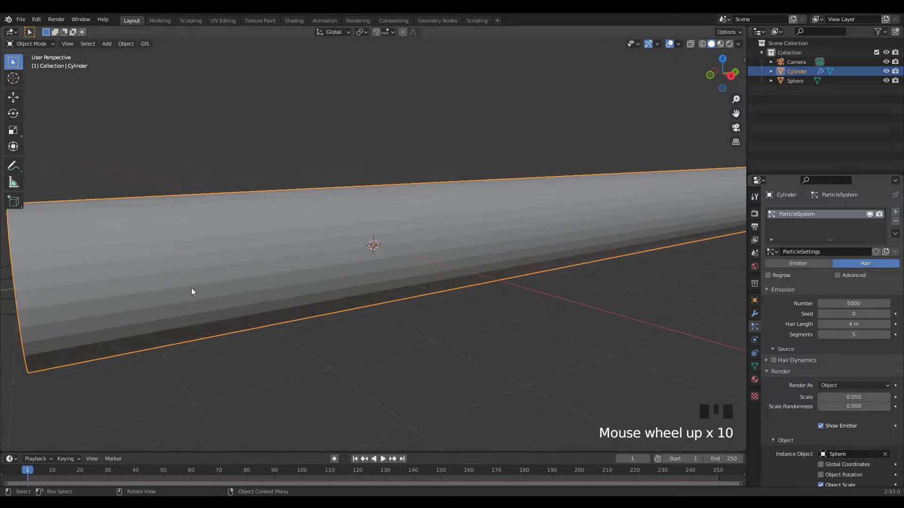
{"action": "scroll", "coordinate": [195, 288], "scroll_direction": "up", "scroll_amount": 1}
{"action": "scroll", "coordinate": [250, 287], "scroll_direction": "down", "scroll_amount": 4}
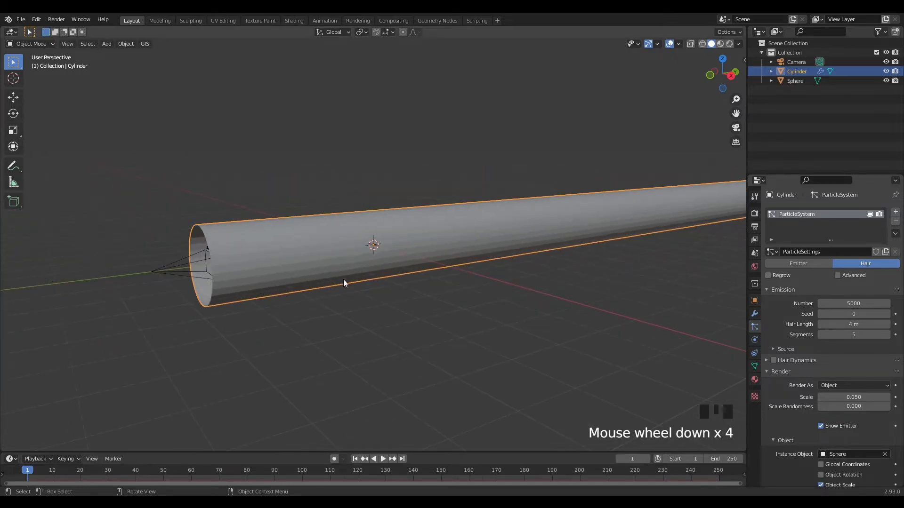
{"action": "left_click", "coordinate": [275, 270]}
{"action": "mouse_move", "coordinate": [276, 270]}
{"action": "middle_mouse_down"}
{"action": "mouse_move", "coordinate": [336, 264]}
{"action": "mouse_move", "coordinate": [298, 260]}
{"action": "mouse_move", "coordinate": [265, 278]}
{"action": "middle_mouse_up"}
{"action": "scroll", "coordinate": [316, 282], "scroll_direction": "down", "scroll_amount": 7}
{"action": "middle_click_drag", "start_coordinate": [345, 286], "coordinate": [26, 346], "text": "shift"}
{"action": "scroll", "coordinate": [349, 312], "scroll_direction": "down", "scroll_amount": 6}
{"action": "middle_click_drag", "start_coordinate": [591, 259], "coordinate": [287, 320], "text": "shift"}
{"action": "scroll", "coordinate": [455, 317], "scroll_direction": "up", "scroll_amount": 10}
{"action": "middle_click_drag", "start_coordinate": [432, 277], "coordinate": [259, 254], "text": "shift"}
Apply the cylinder's Array modifier and check the particles along the tube and through the camera
{"action": "left_click", "coordinate": [754, 314]}
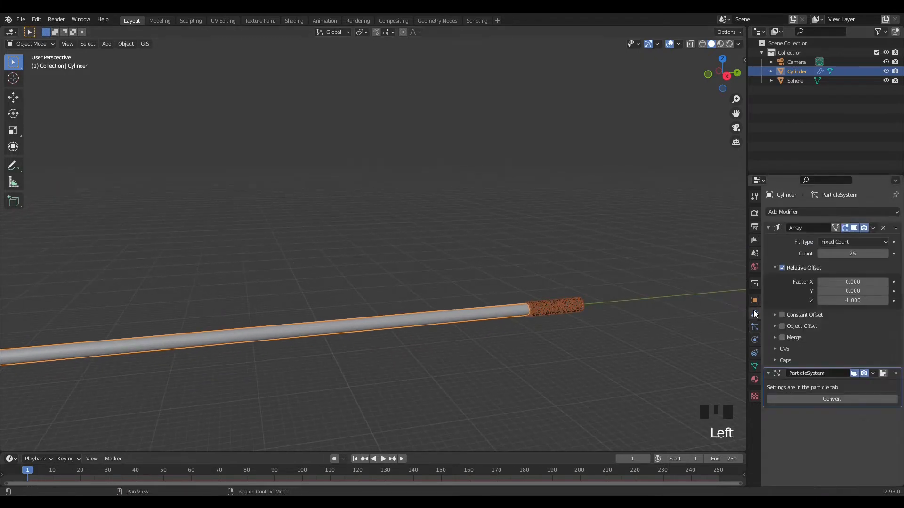
{"action": "left_click", "coordinate": [872, 229]}
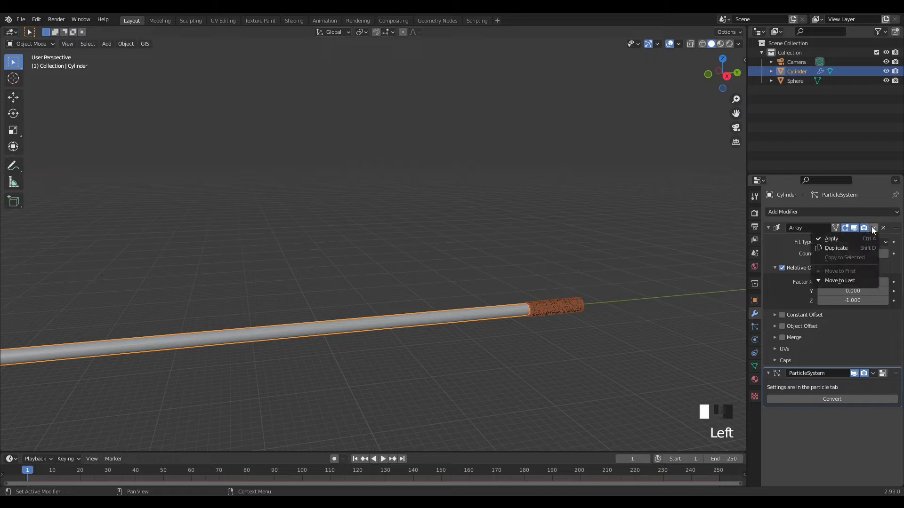
{"action": "left_click", "coordinate": [828, 239]}
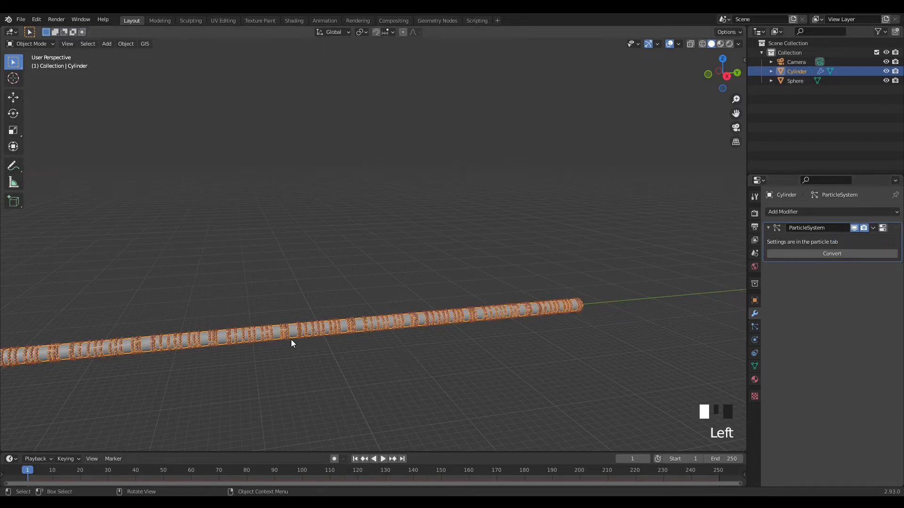
{"action": "middle_click_drag", "start_coordinate": [291, 343], "coordinate": [480, 246], "text": "shift"}
{"action": "scroll", "coordinate": [119, 309], "scroll_direction": "down", "scroll_amount": 7}
{"action": "scroll", "coordinate": [194, 240], "scroll_direction": "down", "scroll_amount": 7}
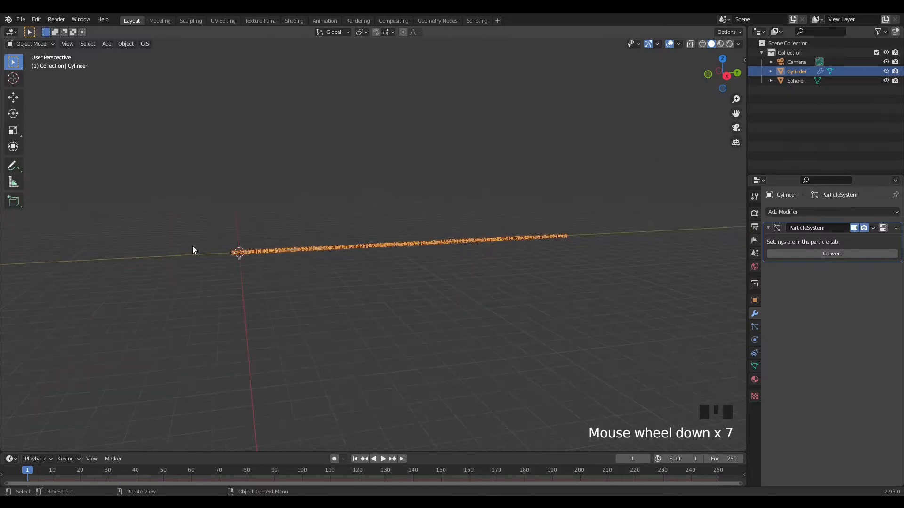
{"action": "middle_click_drag", "start_coordinate": [256, 257], "coordinate": [459, 265], "text": "shift"}
{"action": "scroll", "coordinate": [458, 271], "scroll_direction": "up", "scroll_amount": 8}
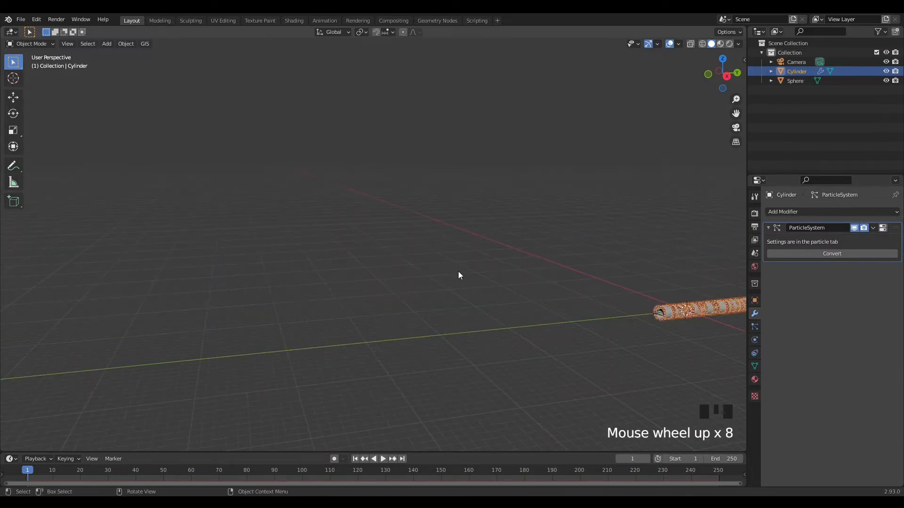
{"action": "key", "text": "KP_0"}
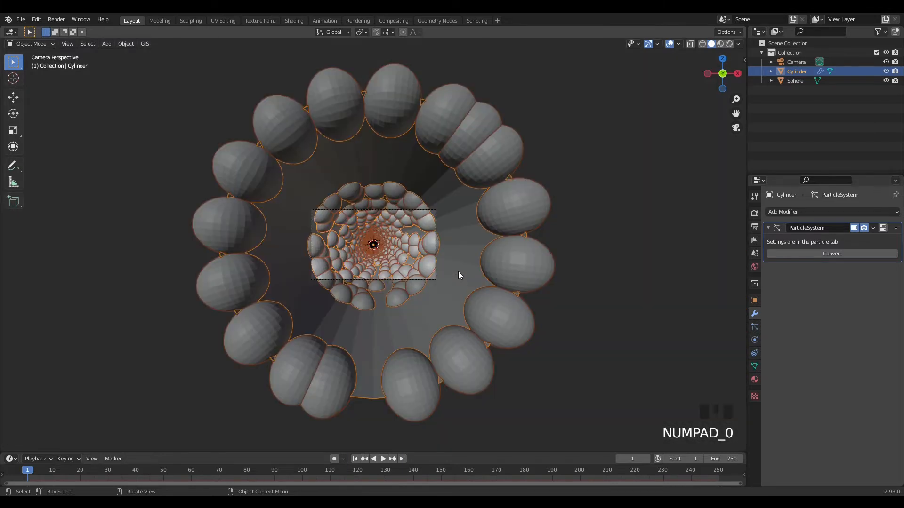
{"action": "scroll", "coordinate": [419, 296], "scroll_direction": "up", "scroll_amount": 1}
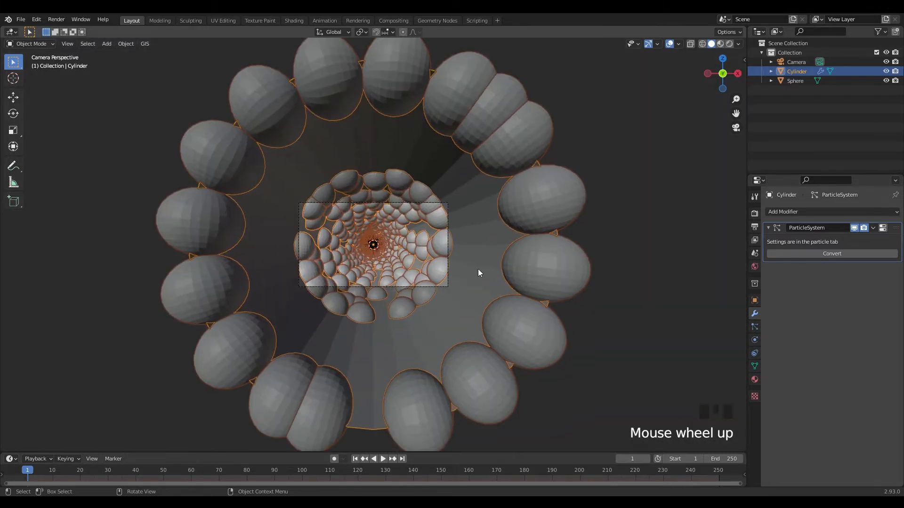
Select the source sphere and scale it down uniformly to 0.2
{"action": "left_click", "coordinate": [790, 81]}
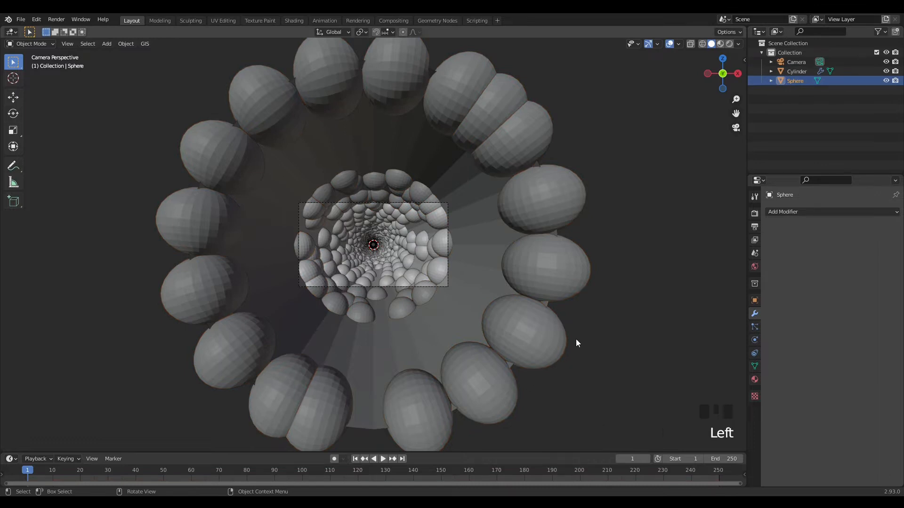
{"action": "scroll", "coordinate": [575, 338], "scroll_direction": "down", "scroll_amount": 6}
{"action": "key", "text": "KP_Decimal"}
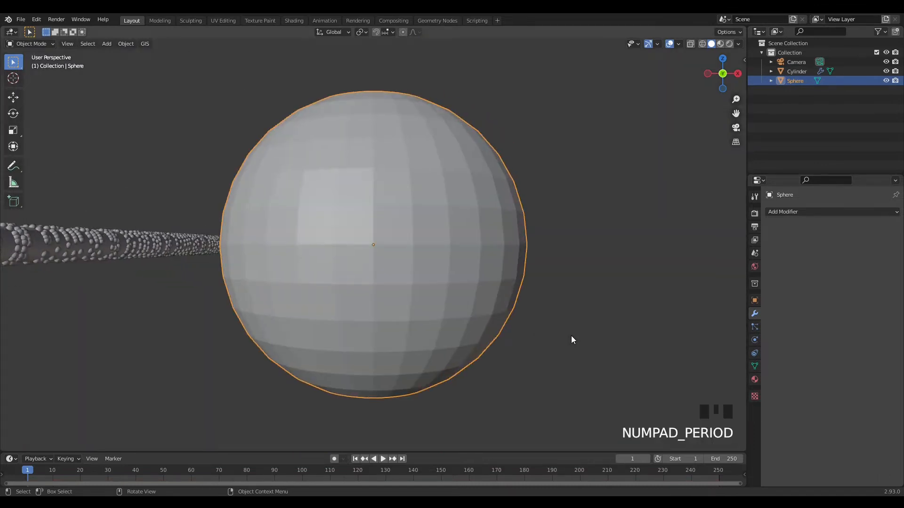
{"action": "scroll", "coordinate": [571, 340], "scroll_direction": "down", "scroll_amount": 6}
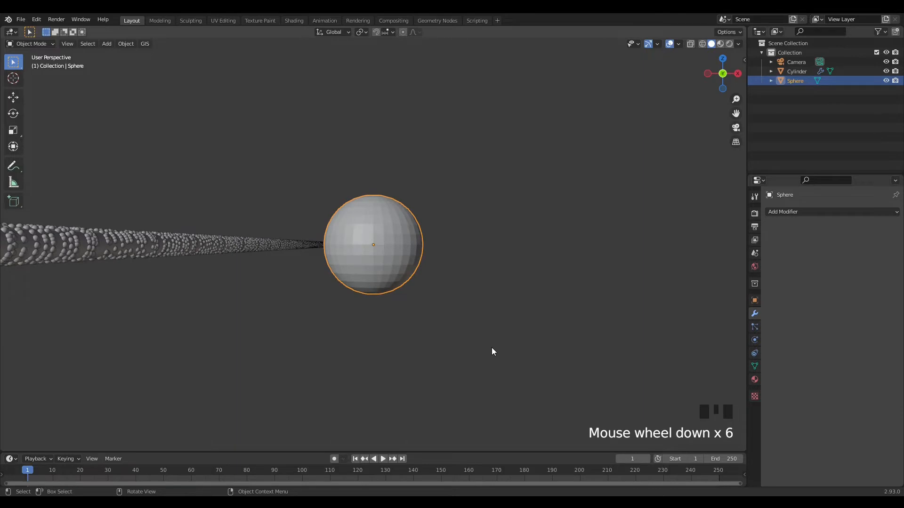
{"action": "key", "text": "s"}
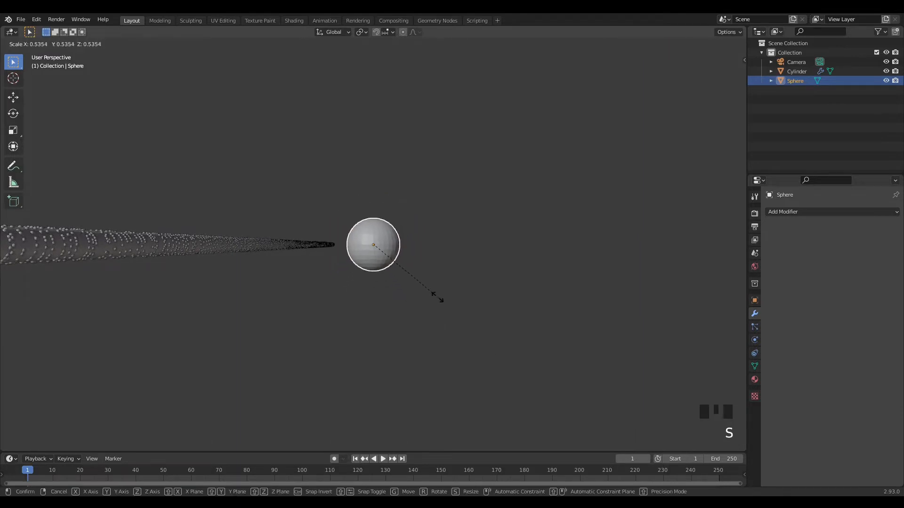
{"action": "left_click", "coordinate": [401, 271]}
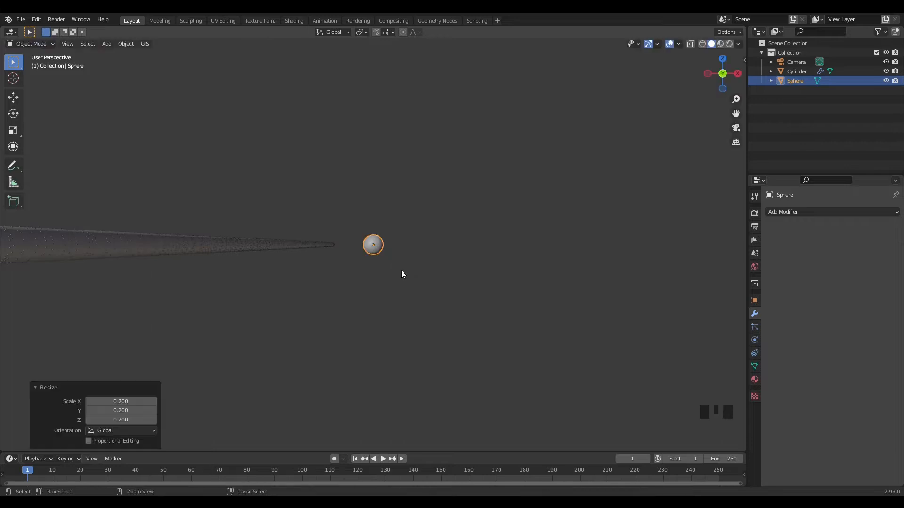
In camera view, turn off Show Emitter and turn on Object Rotation for the cylinder's particle system
{"action": "left_click", "coordinate": [178, 242]}
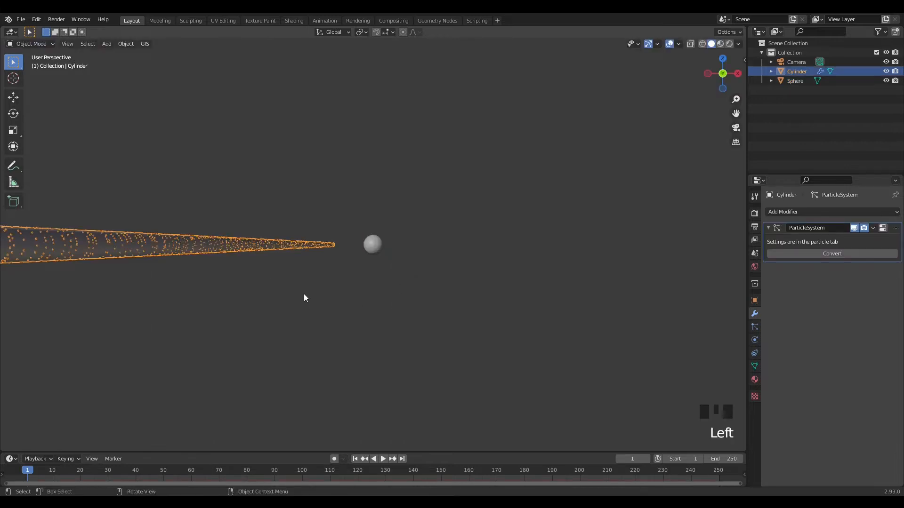
{"action": "key", "text": "KP_Decimal"}
{"action": "key", "text": "KP_0"}
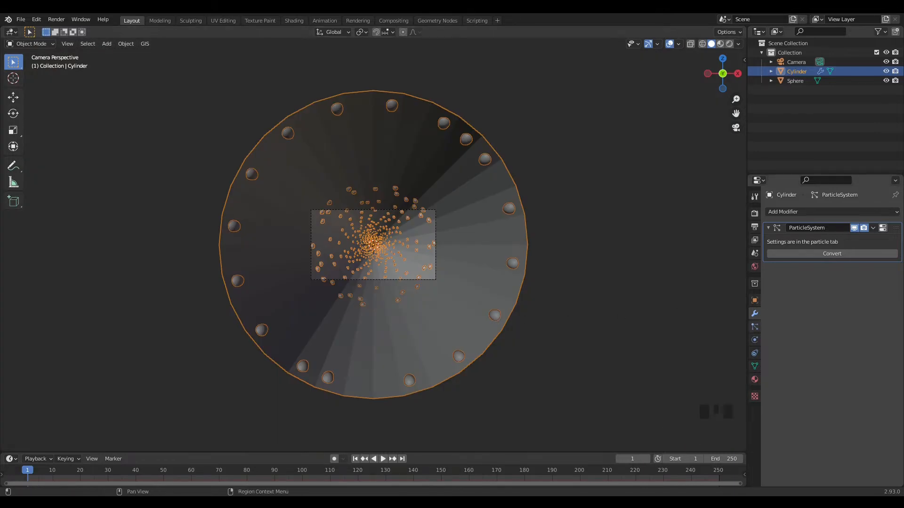
{"action": "left_click", "coordinate": [755, 326]}
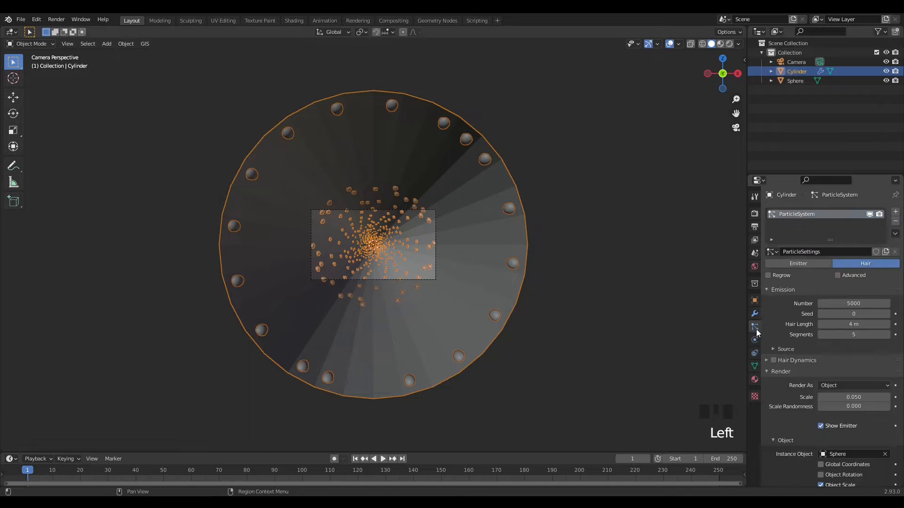
{"action": "scroll", "coordinate": [795, 328], "scroll_direction": "down", "scroll_amount": 6}
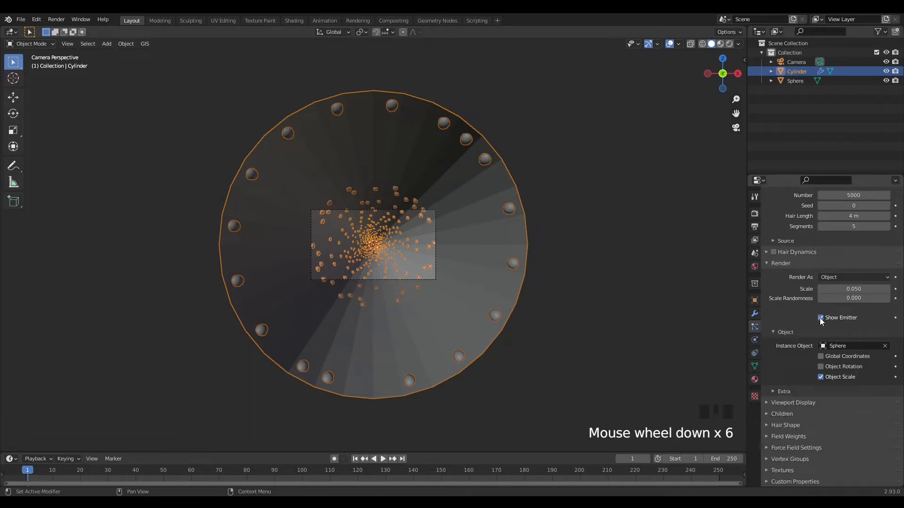
{"action": "left_click", "coordinate": [820, 318]}
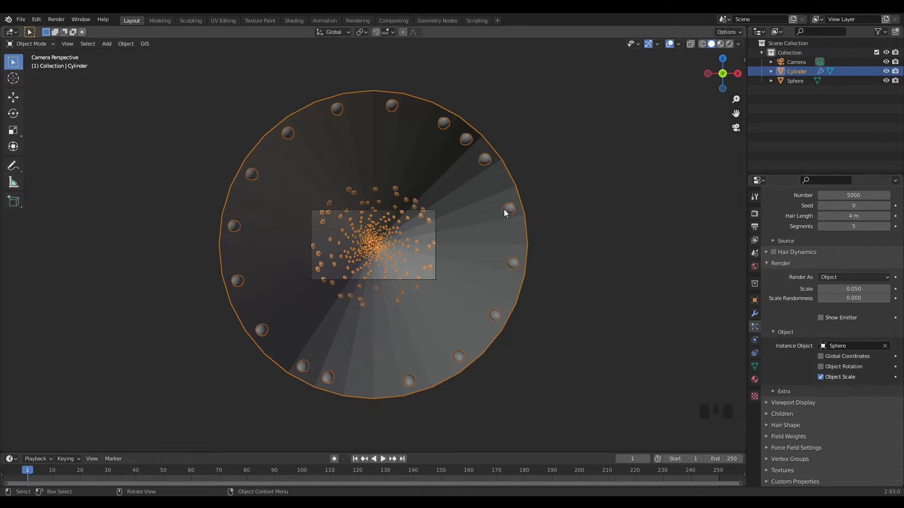
{"action": "left_click", "coordinate": [821, 366]}
Examine the tube and the small sphere from outside, and look down the tube through the camera with the cylinder selected
{"action": "scroll", "coordinate": [615, 309], "scroll_direction": "down", "scroll_amount": 3}
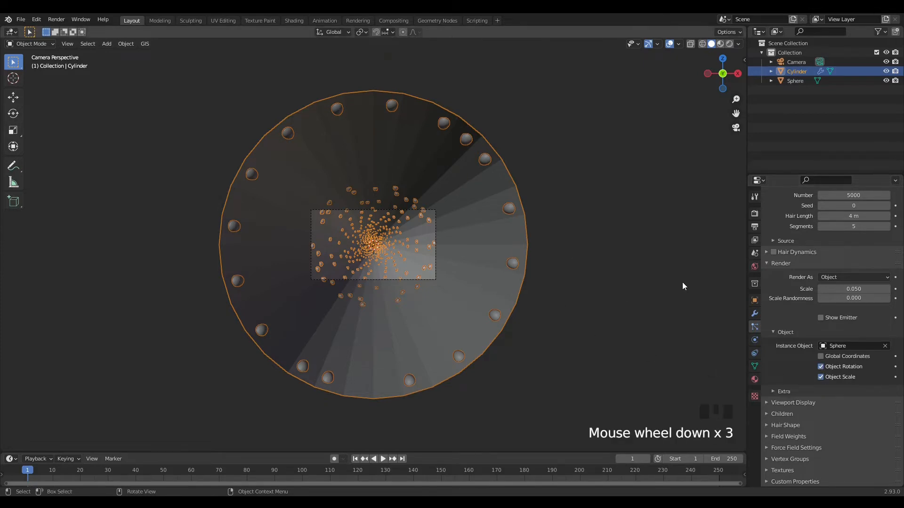
{"action": "middle_click_drag", "start_coordinate": [682, 283], "coordinate": [652, 291]}
{"action": "scroll", "coordinate": [565, 329], "scroll_direction": "down", "scroll_amount": 4}
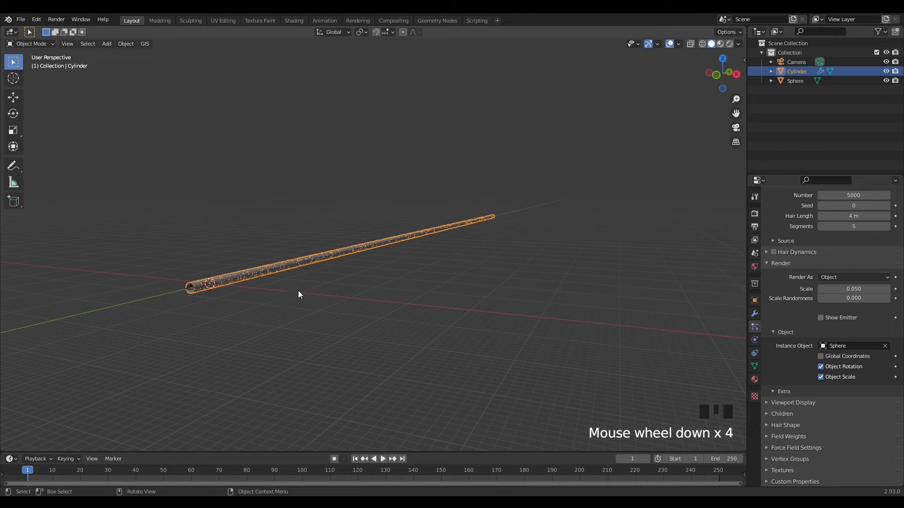
{"action": "left_click", "coordinate": [300, 293]}
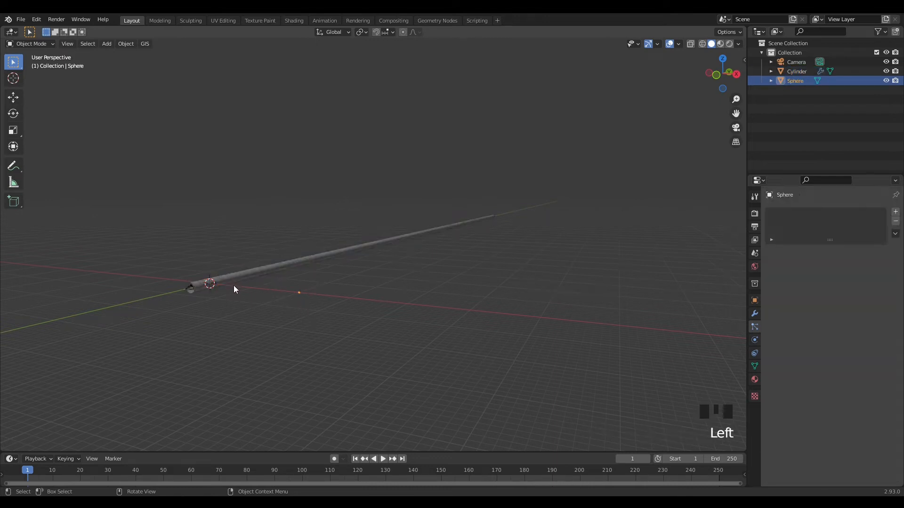
{"action": "scroll", "coordinate": [226, 320], "scroll_direction": "up", "scroll_amount": 2}
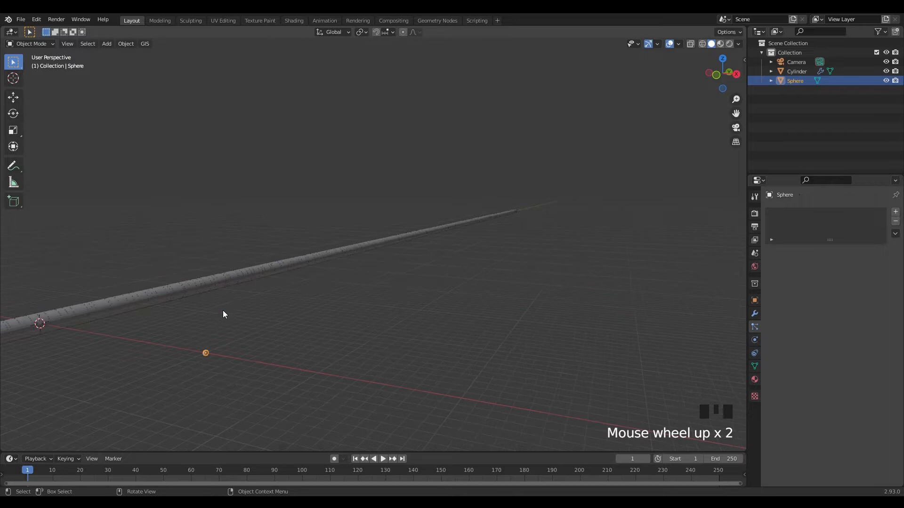
{"action": "left_click", "coordinate": [160, 293]}
{"action": "middle_click_drag", "start_coordinate": [160, 293], "coordinate": [279, 329]}
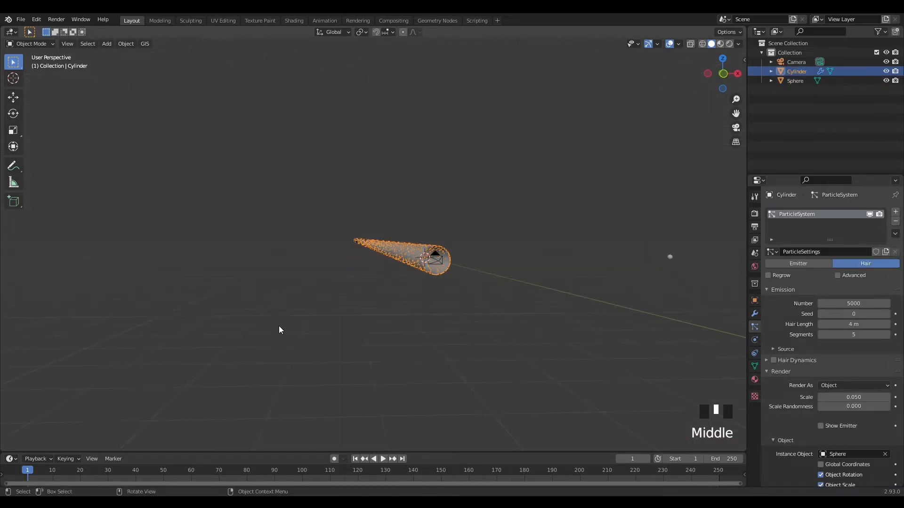
{"action": "key", "text": "KP_0"}
{"action": "scroll", "coordinate": [487, 325], "scroll_direction": "up", "scroll_amount": 1}
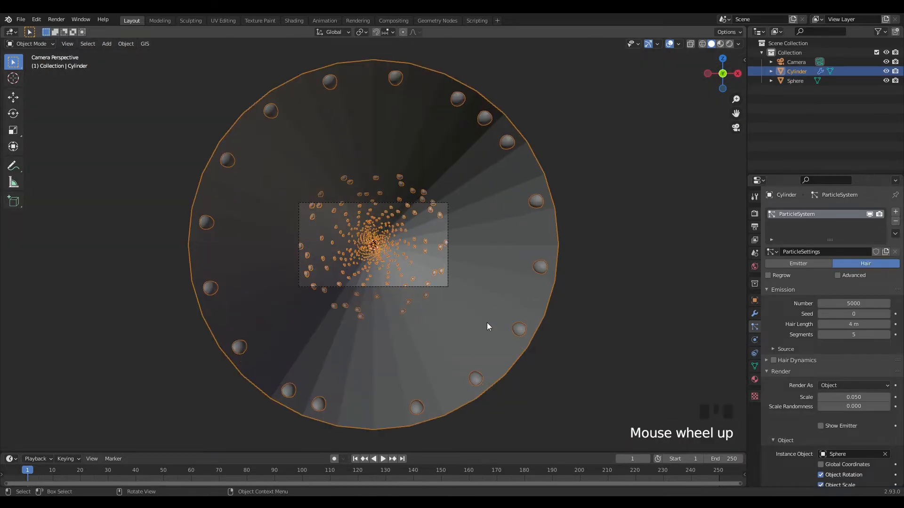
{"action": "scroll", "coordinate": [487, 324], "scroll_direction": "up", "scroll_amount": 1}
Set the particles' render scale to 0.02
{"action": "scroll", "coordinate": [849, 342], "scroll_direction": "down", "scroll_amount": 4}
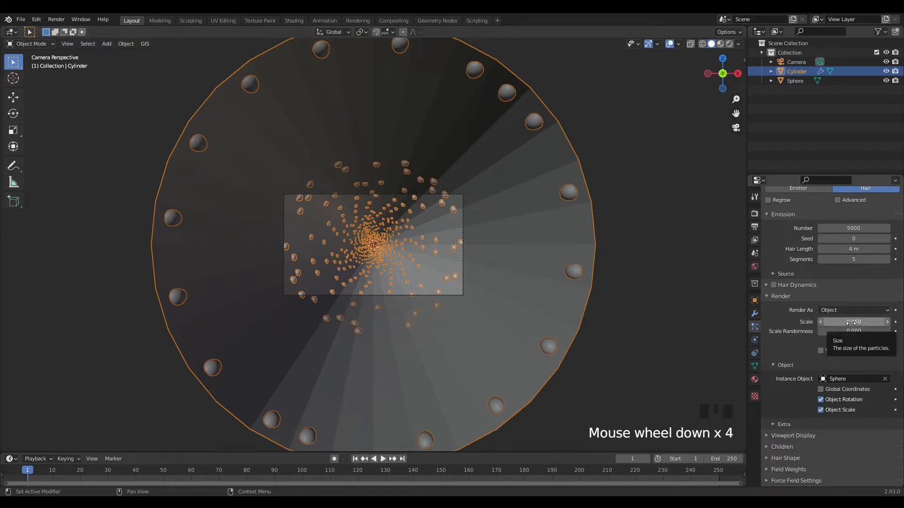
{"action": "left_click", "coordinate": [850, 323]}
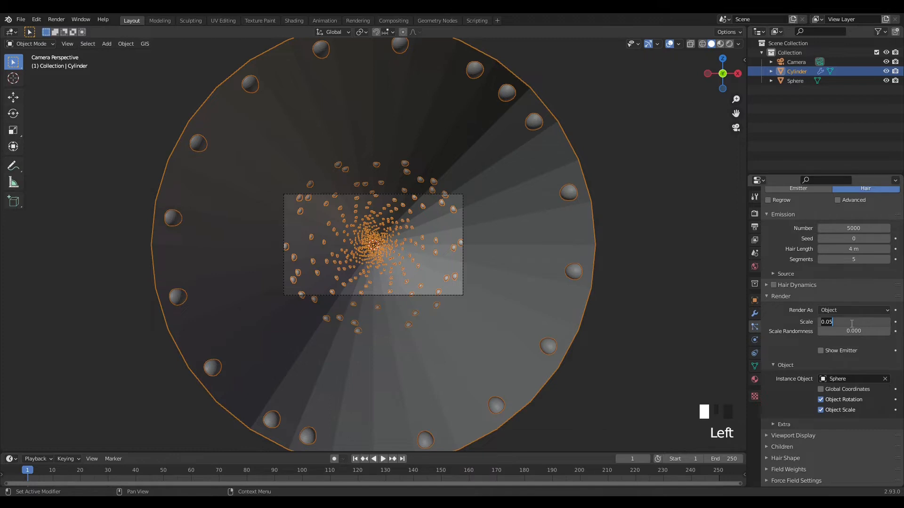
{"action": "key", "text": "BackSpace"}
{"action": "type", "text": ".02"}
{"action": "key", "text": "Return"}
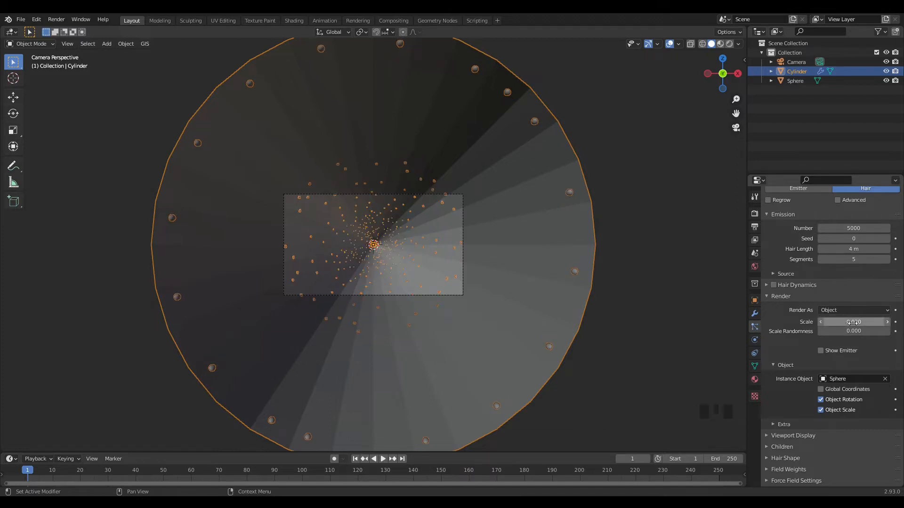
Set the scale randomness of the cylinder's hair particles to 0.5
{"action": "left_click", "coordinate": [851, 332]}
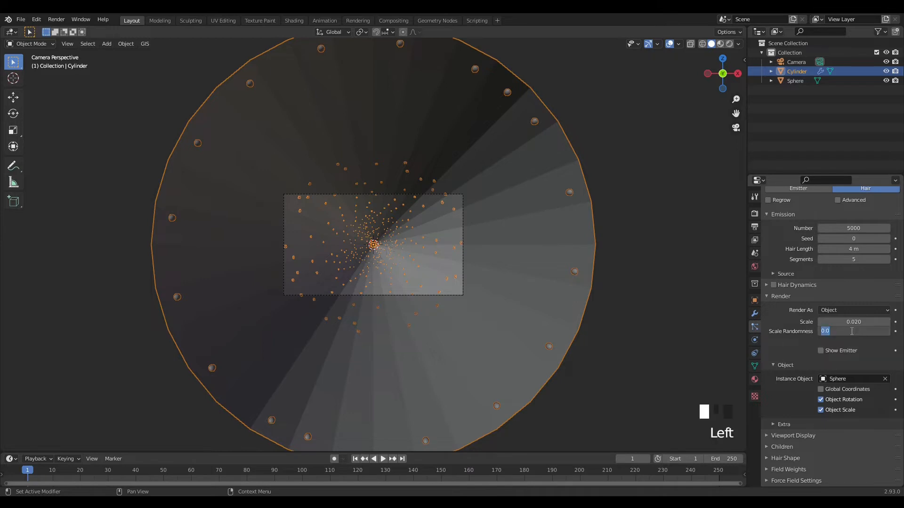
{"action": "type", "text": ".5"}
{"action": "key", "text": "Return"}
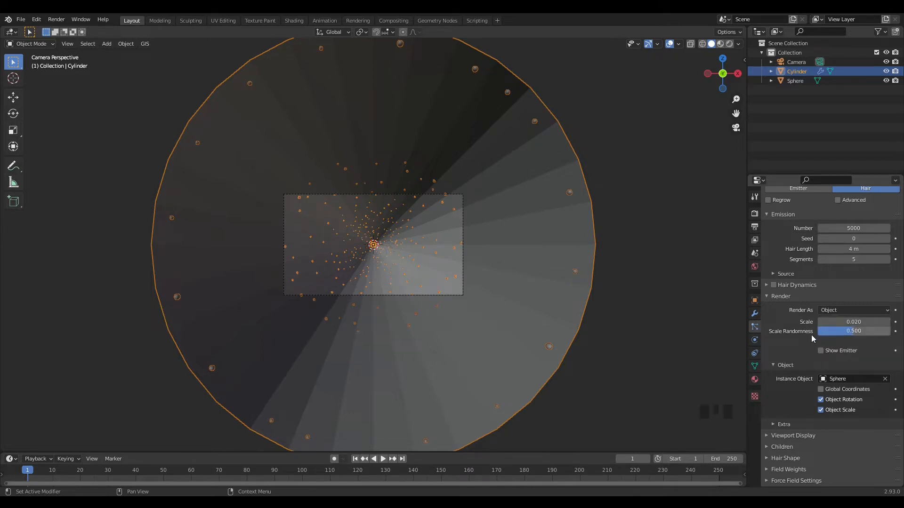
Expand the particle emission's source settings and examine how the spheres are spread along the tube from outside and through the camera
{"action": "scroll", "coordinate": [809, 336], "scroll_direction": "down", "scroll_amount": 1}
{"action": "scroll", "coordinate": [809, 335], "scroll_direction": "down", "scroll_amount": 3}
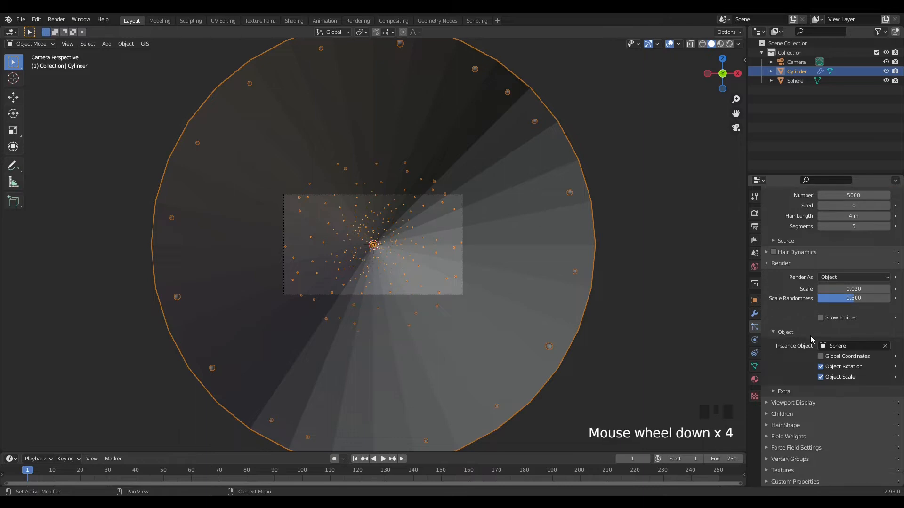
{"action": "scroll", "coordinate": [783, 287], "scroll_direction": "up", "scroll_amount": 5}
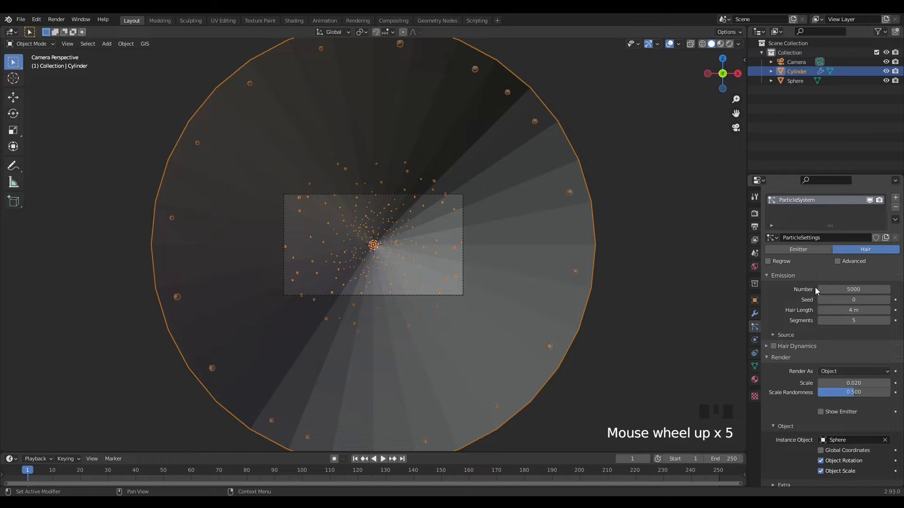
{"action": "left_click", "coordinate": [775, 335]}
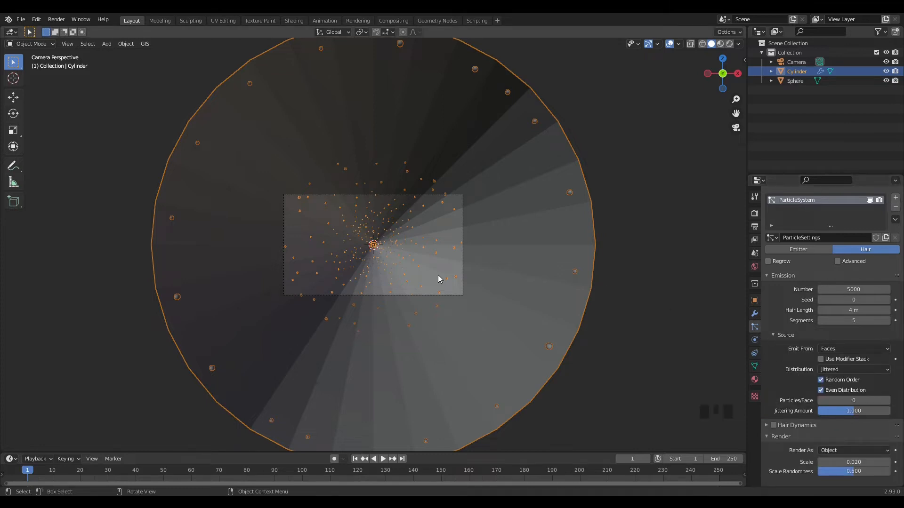
{"action": "middle_click_drag", "start_coordinate": [431, 280], "coordinate": [383, 285]}
{"action": "scroll", "coordinate": [383, 282], "scroll_direction": "up", "scroll_amount": 14}
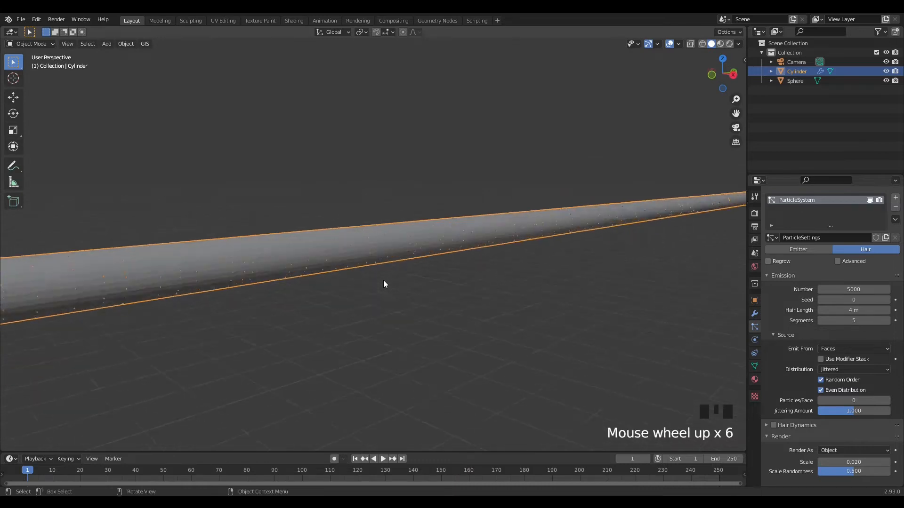
{"action": "scroll", "coordinate": [383, 281], "scroll_direction": "down", "scroll_amount": 6}
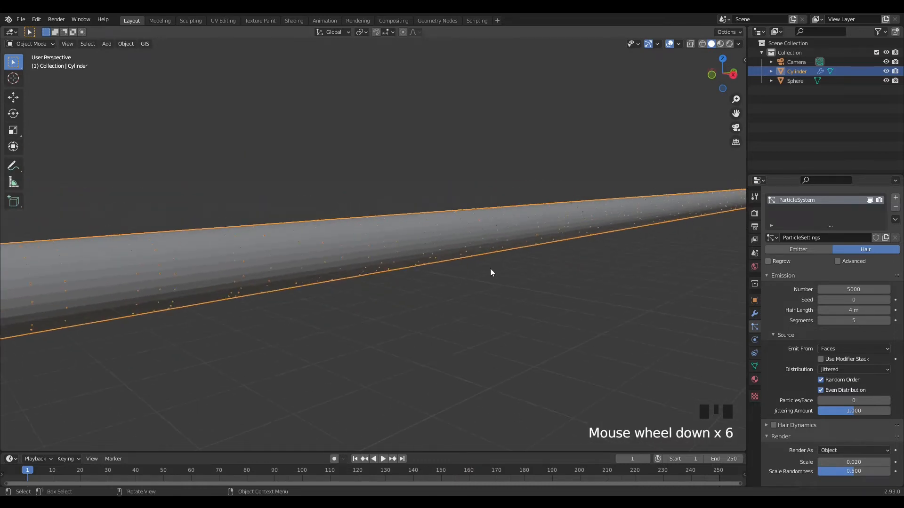
{"action": "middle_click_drag", "start_coordinate": [490, 270], "coordinate": [555, 261]}
{"action": "scroll", "coordinate": [555, 262], "scroll_direction": "up", "scroll_amount": 6}
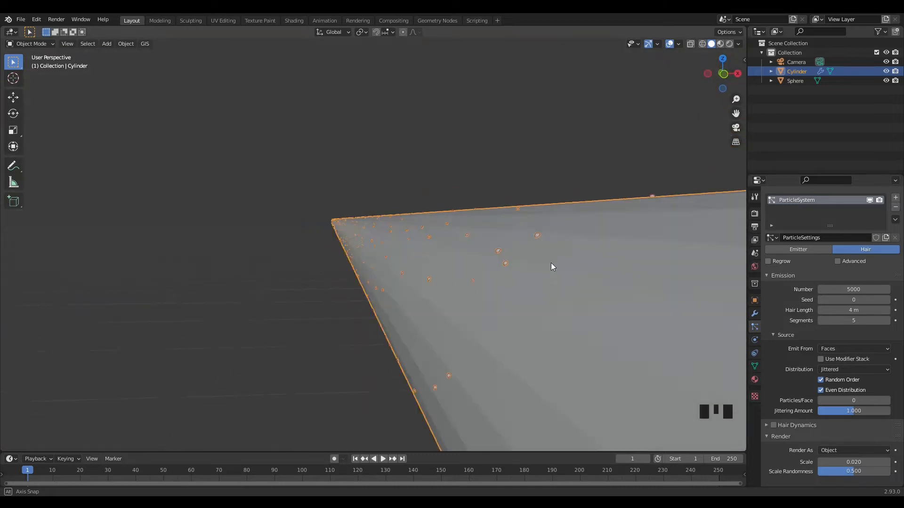
{"action": "key", "text": "KP_0"}
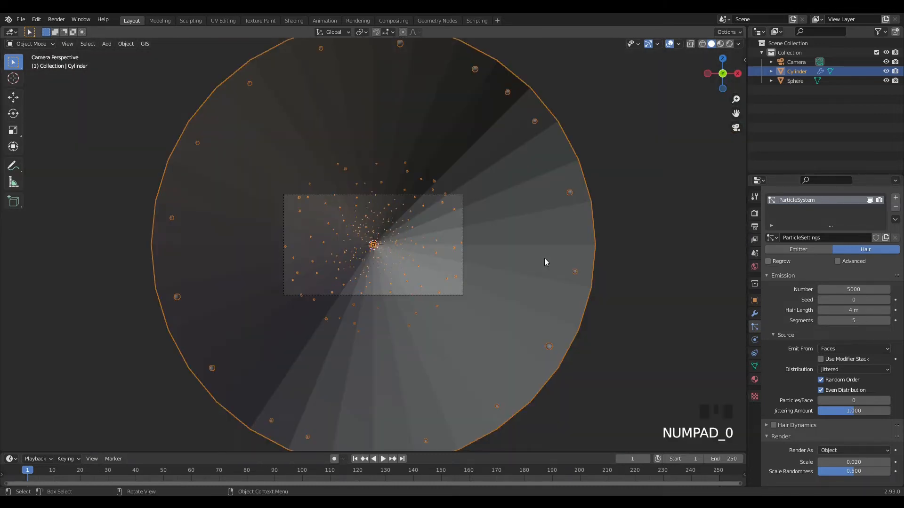
Make the world background colour black by lowering its HSV value to 0
{"action": "left_click", "coordinate": [754, 267]}
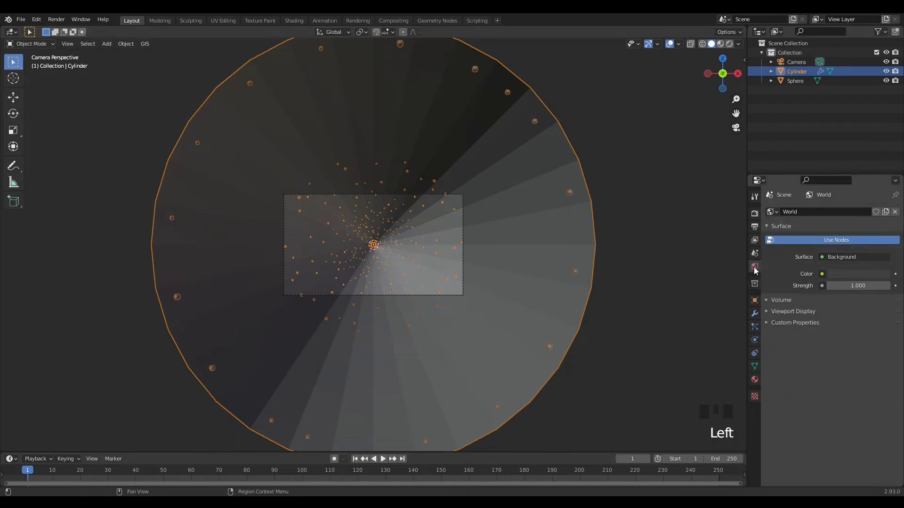
{"action": "left_click", "coordinate": [841, 275]}
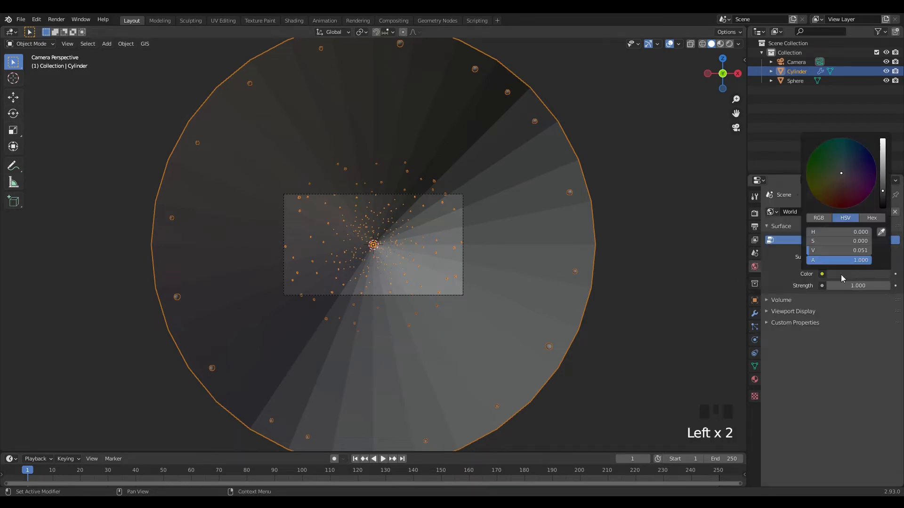
{"action": "left_click_drag", "start_coordinate": [843, 251], "coordinate": [806, 251]}
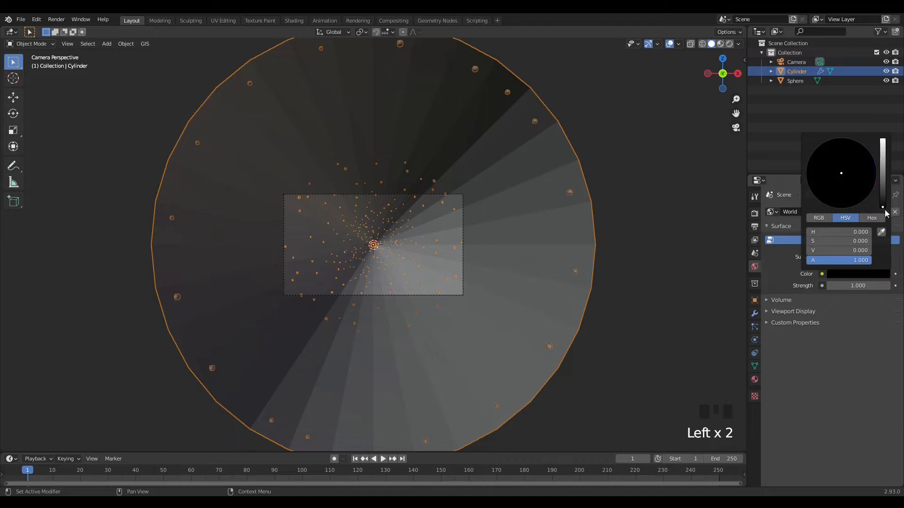
Give the source sphere a new material with an Emission surface and switch the viewport to rendered shading
{"action": "left_click", "coordinate": [795, 81]}
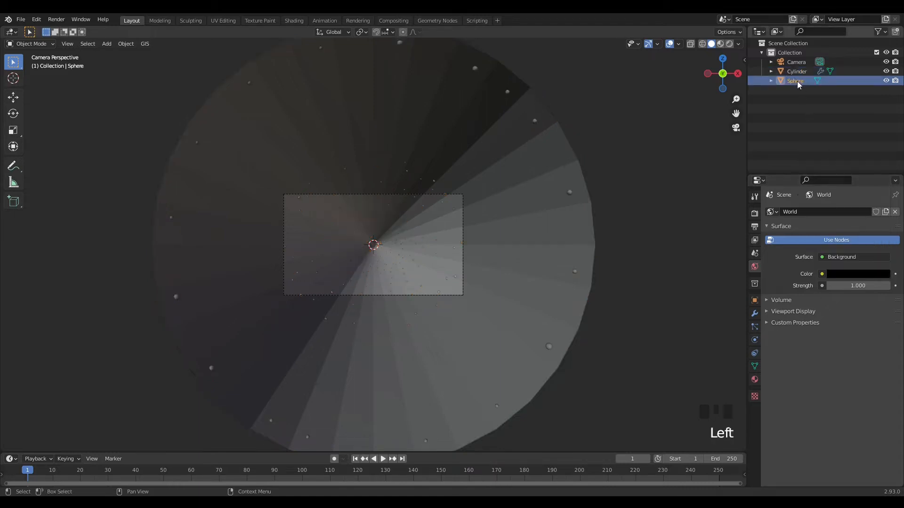
{"action": "left_click", "coordinate": [754, 380]}
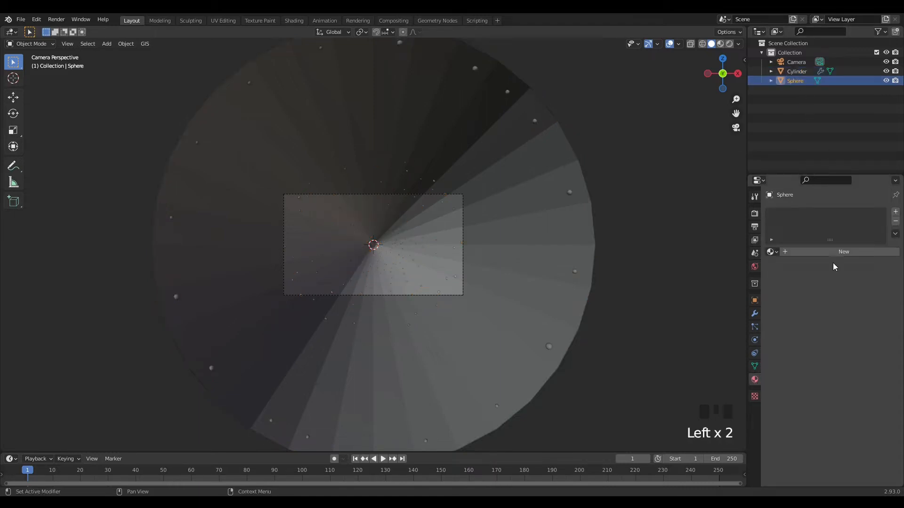
{"action": "left_click", "coordinate": [822, 253]}
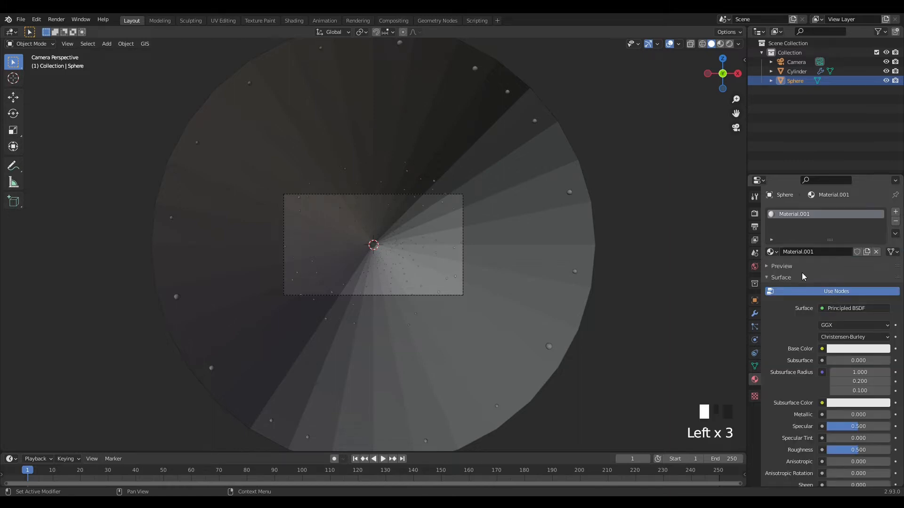
{"action": "left_click", "coordinate": [823, 307]}
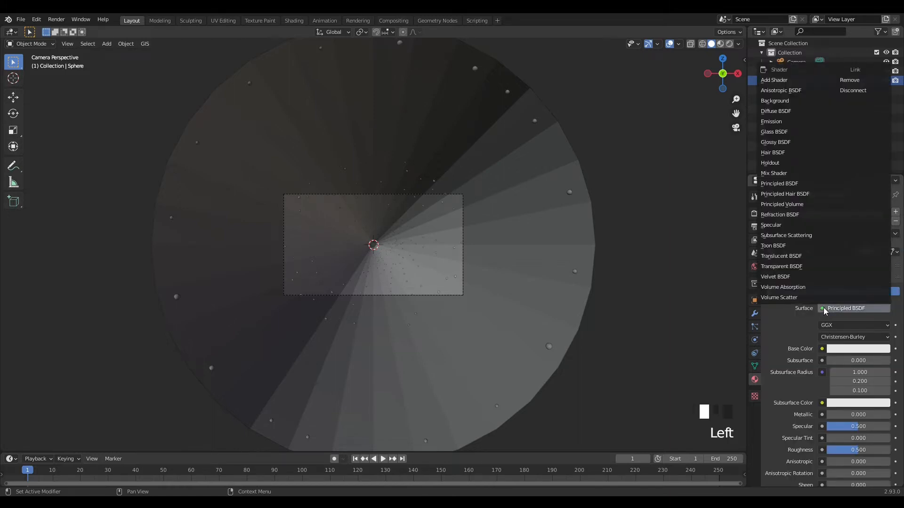
{"action": "left_click", "coordinate": [783, 120]}
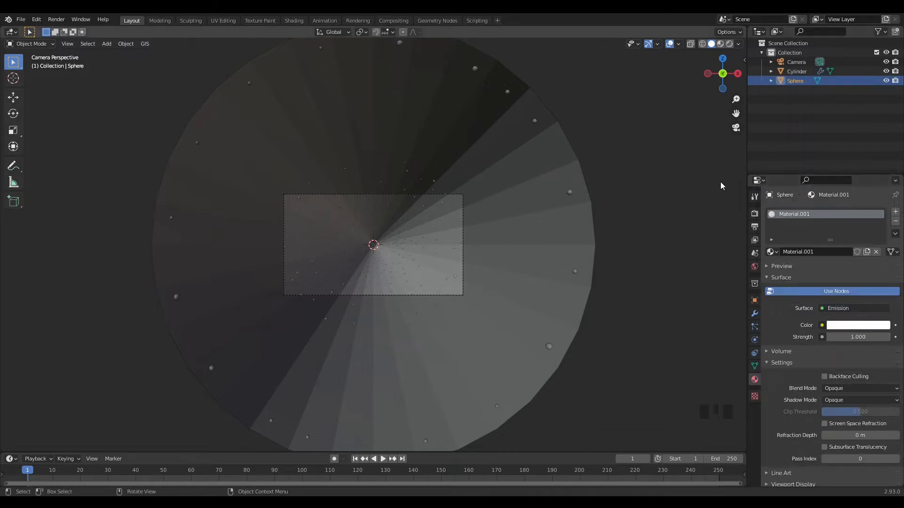
{"action": "left_click", "coordinate": [730, 44]}
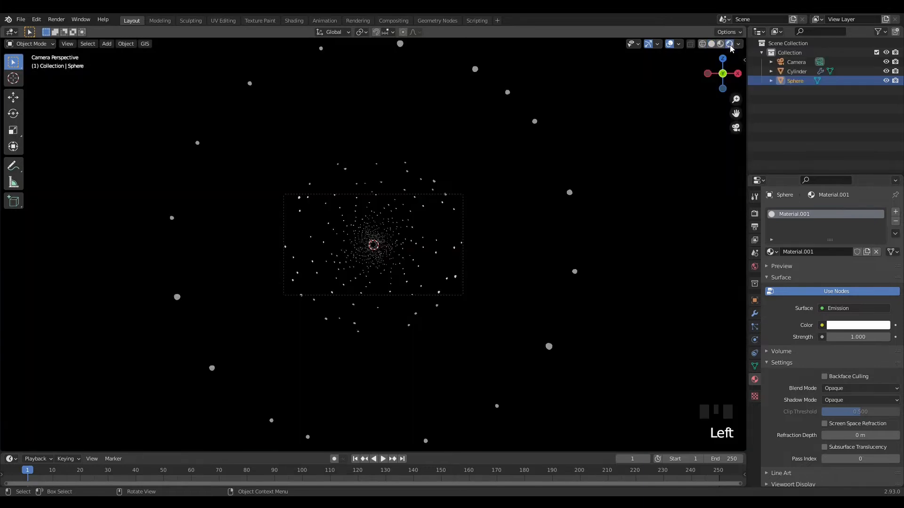
Change the distribution of the cylinder's particle system to Random
{"action": "left_click", "coordinate": [507, 293]}
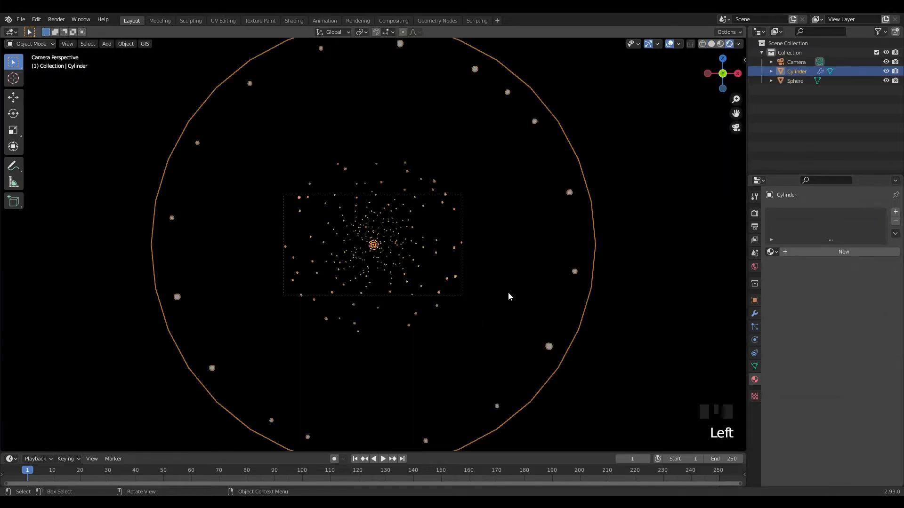
{"action": "left_click", "coordinate": [755, 326]}
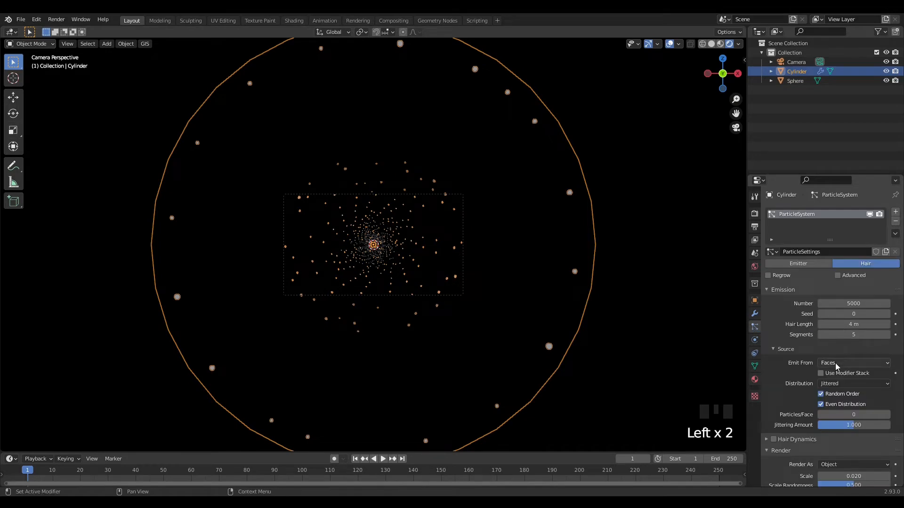
{"action": "left_click", "coordinate": [841, 385]}
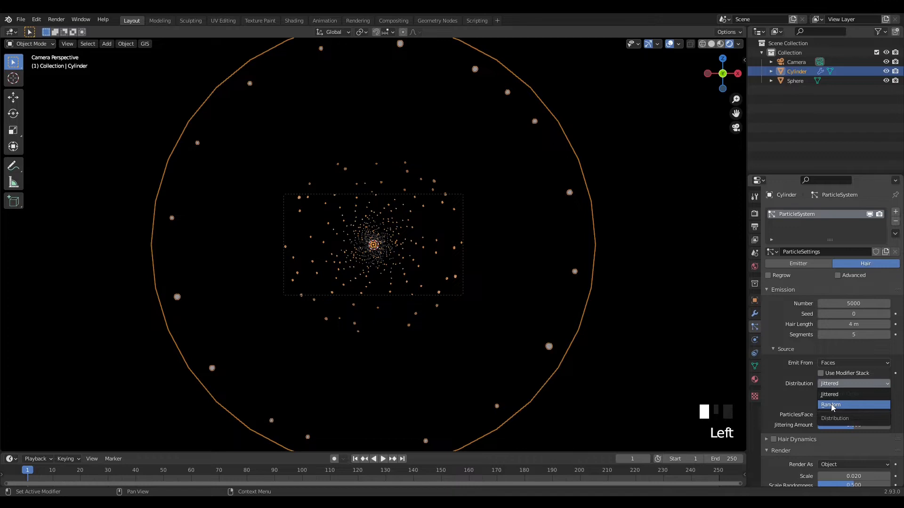
{"action": "left_click", "coordinate": [831, 406]}
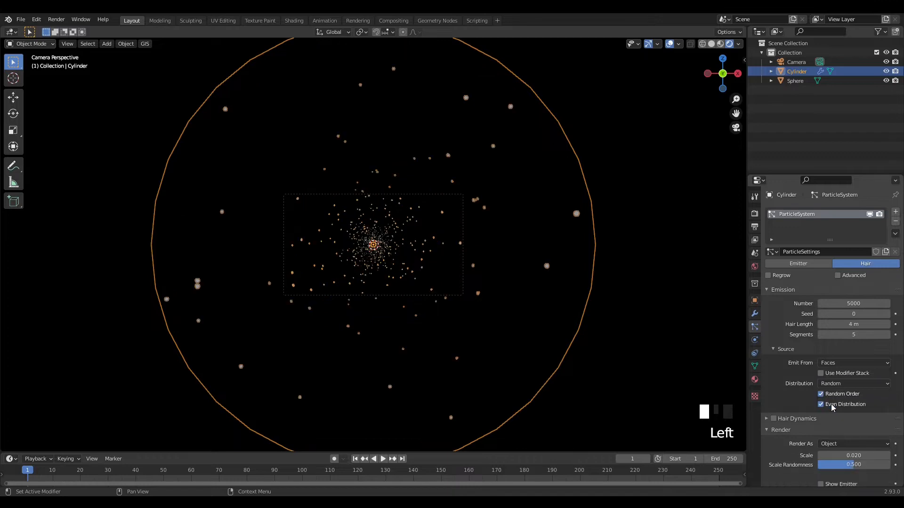
Select the camera, display the camera view in wireframe, and insert a location keyframe for it at frame 1
{"action": "left_click", "coordinate": [573, 327]}
{"action": "left_click", "coordinate": [430, 296]}
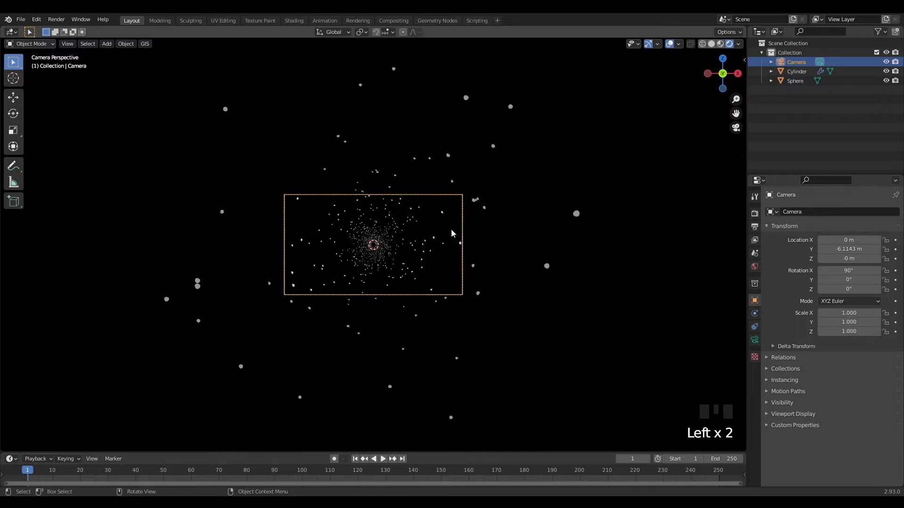
{"action": "mouse_move", "coordinate": [451, 233]}
{"action": "middle_mouse_down"}
{"action": "mouse_move", "coordinate": [438, 235]}
{"action": "mouse_move", "coordinate": [441, 242]}
{"action": "middle_mouse_up"}
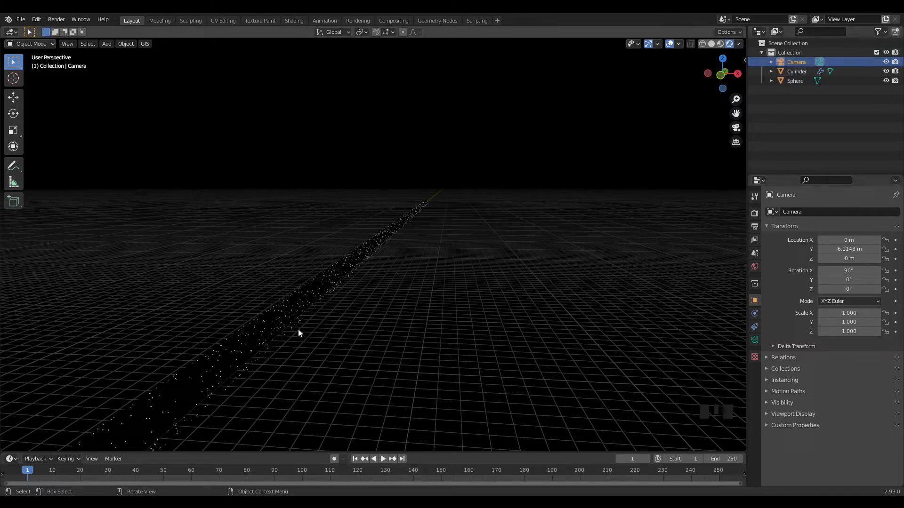
{"action": "key", "text": "KP_0"}
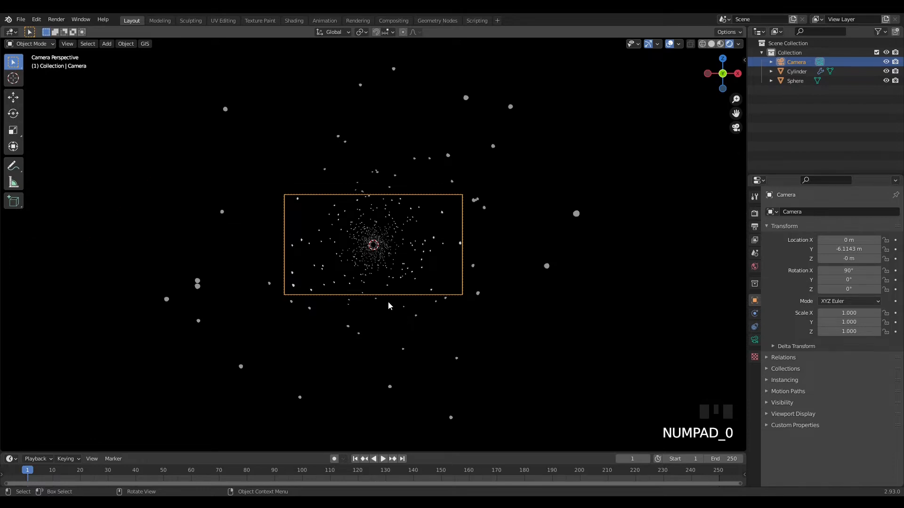
{"action": "left_click", "coordinate": [702, 44]}
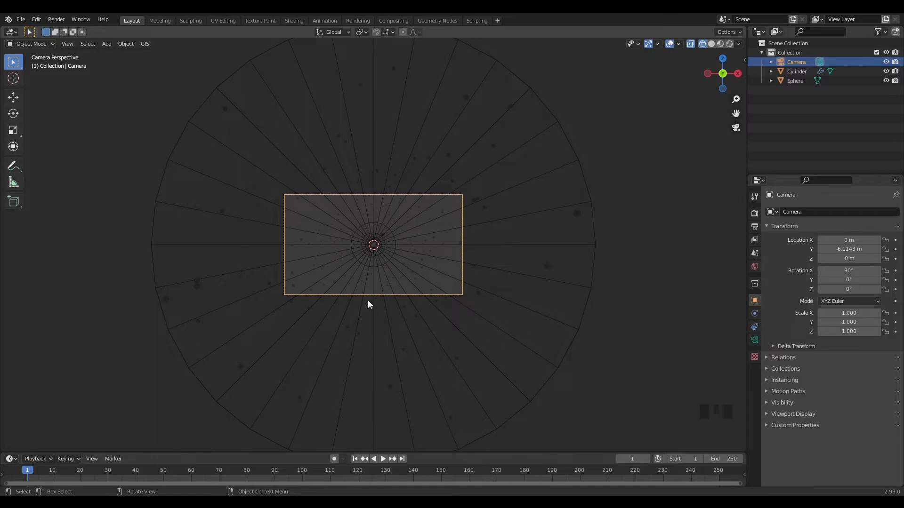
{"action": "key", "text": "i"}
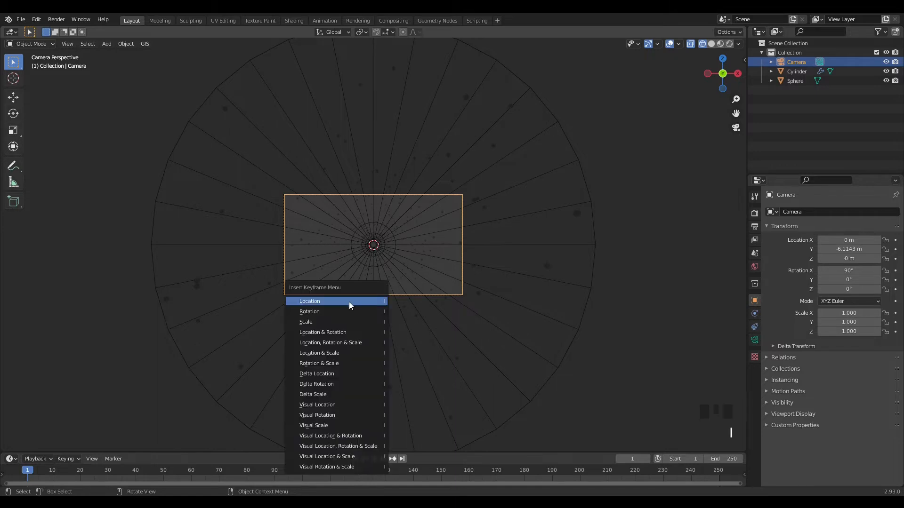
{"action": "left_click", "coordinate": [349, 301]}
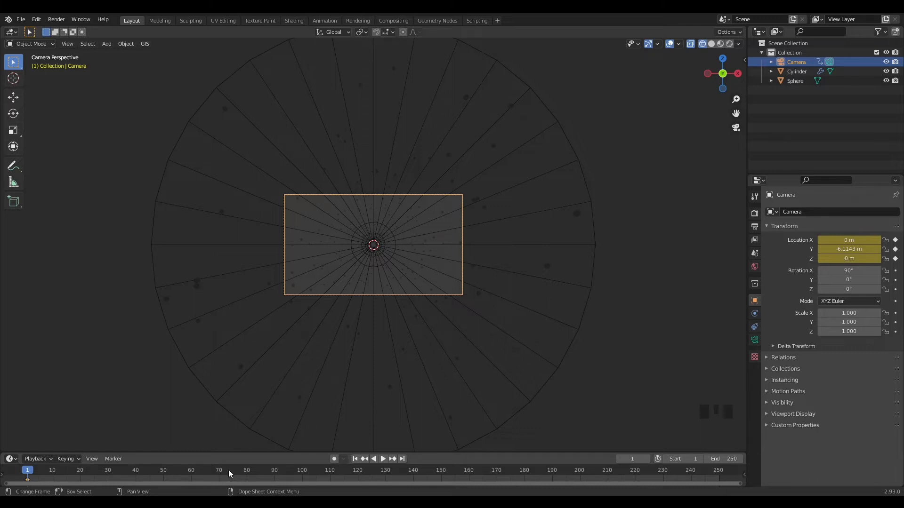
At frame 80, move the camera 0.5 m along the Y axis and insert a location keyframe
{"action": "left_click", "coordinate": [247, 469]}
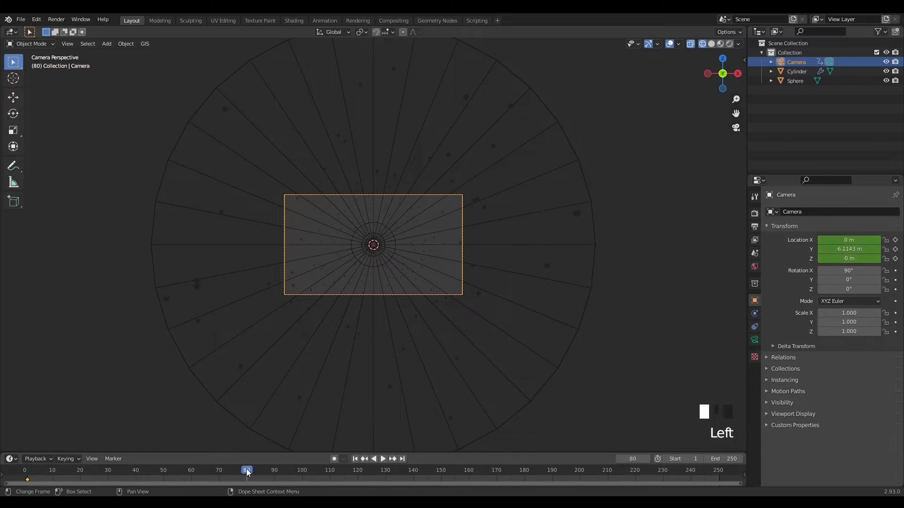
{"action": "key", "text": "KP_3"}
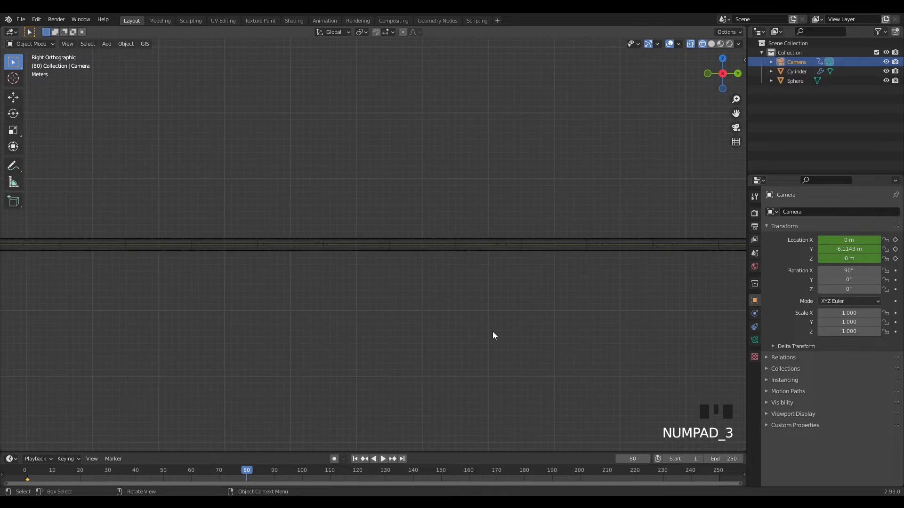
{"action": "key", "text": "KP_Decimal"}
{"action": "scroll", "coordinate": [507, 293], "scroll_direction": "down", "scroll_amount": 7}
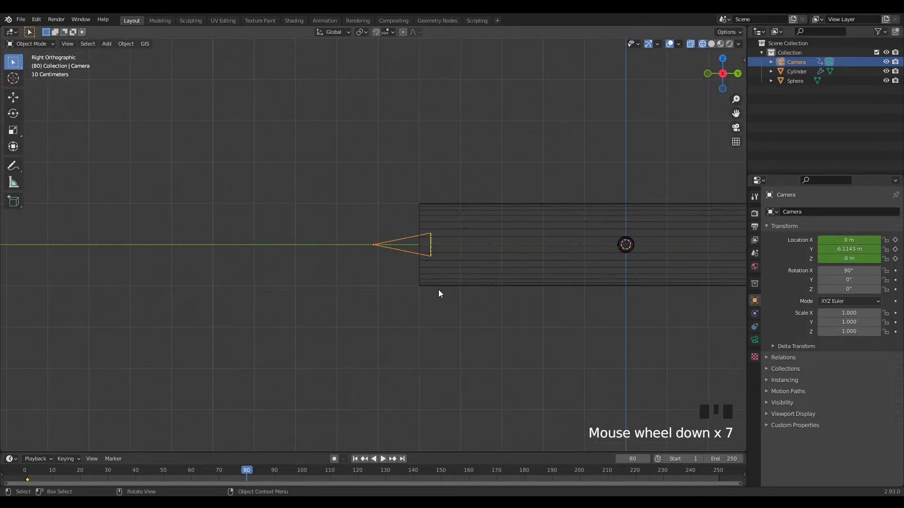
{"action": "key", "text": "g"}
{"action": "key", "text": "y"}
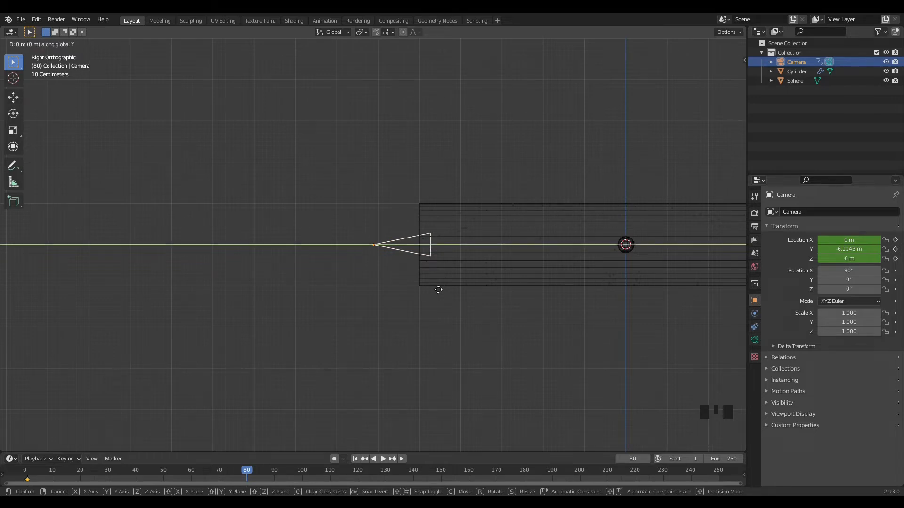
{"action": "type", "text": ".5"}
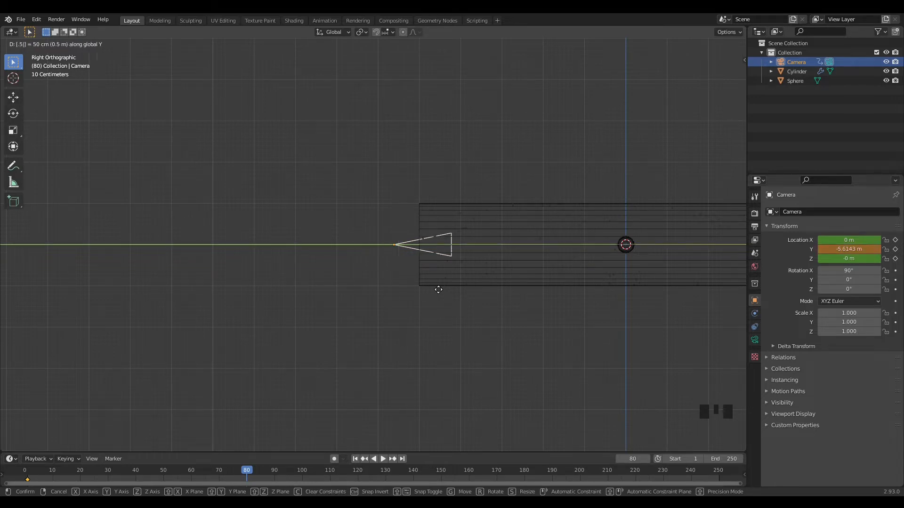
{"action": "key", "text": "Return"}
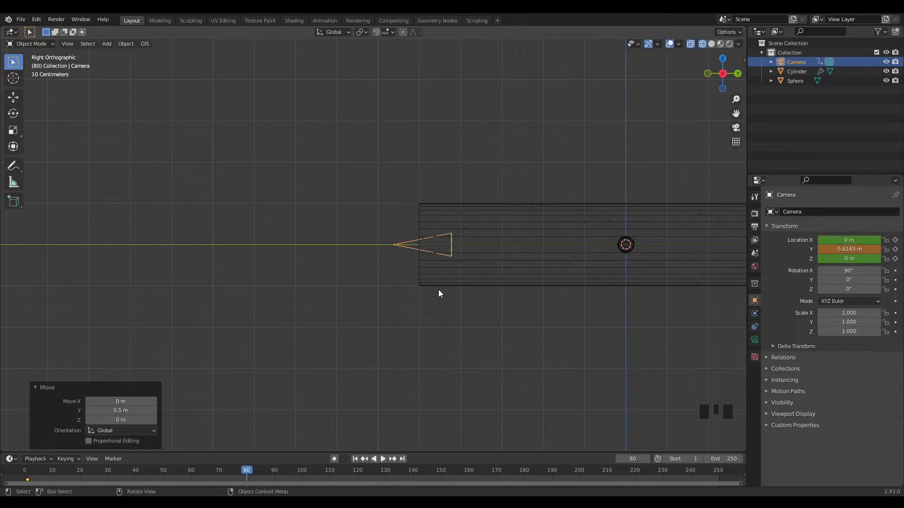
{"action": "key", "text": "i"}
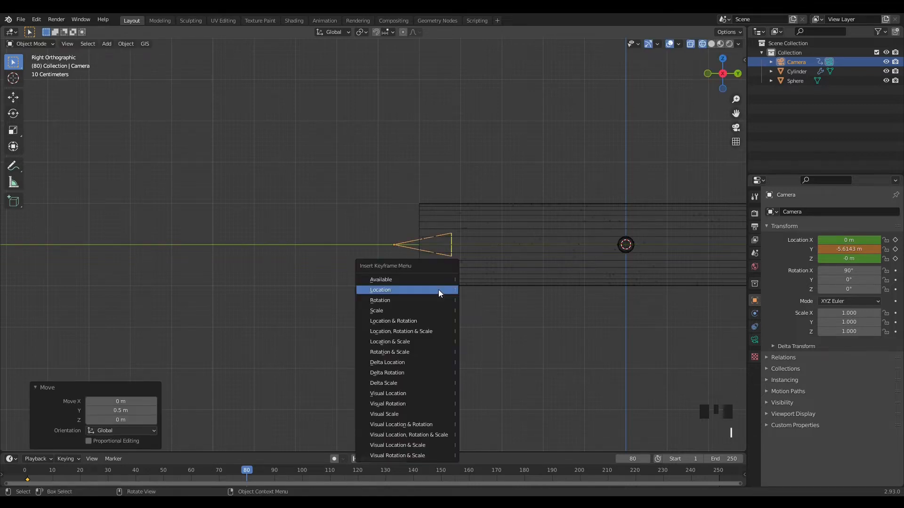
{"action": "left_click", "coordinate": [439, 290]}
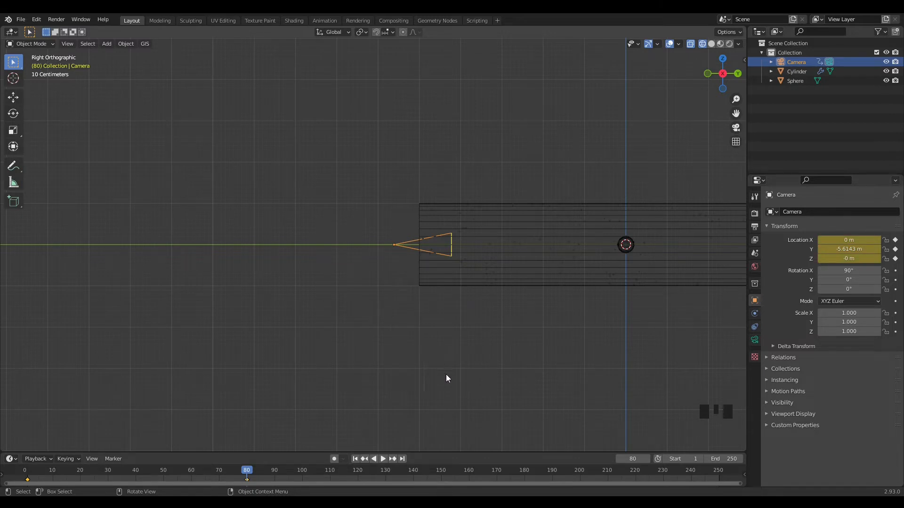
At frame 200, move the camera 200 m along the Y axis through the cylinder
{"action": "left_click", "coordinate": [580, 468]}
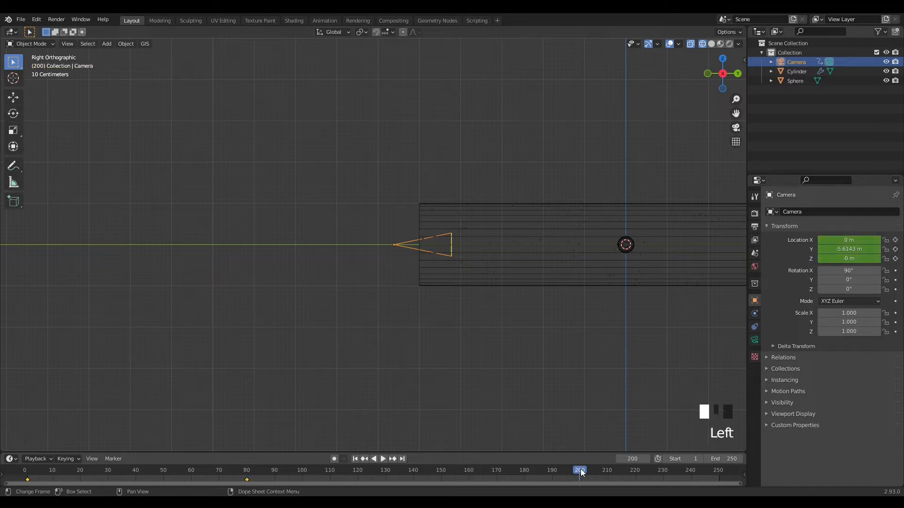
{"action": "scroll", "coordinate": [397, 326], "scroll_direction": "down", "scroll_amount": 7}
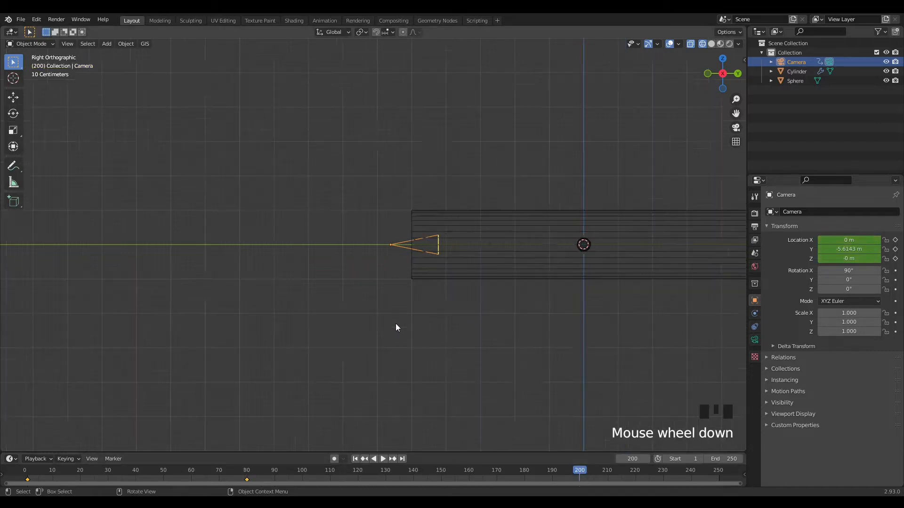
{"action": "middle_click_drag", "start_coordinate": [516, 304], "coordinate": [191, 306], "text": "shift"}
{"action": "scroll", "coordinate": [283, 302], "scroll_direction": "down", "scroll_amount": 3}
{"action": "scroll", "coordinate": [283, 303], "scroll_direction": "down", "scroll_amount": 3}
{"action": "middle_click_drag", "start_coordinate": [456, 285], "coordinate": [274, 311], "text": "shift"}
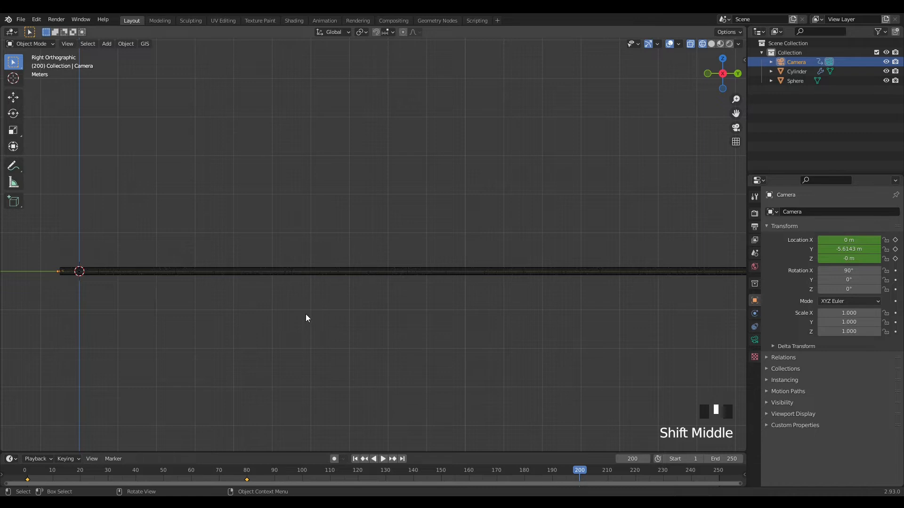
{"action": "key", "text": "g"}
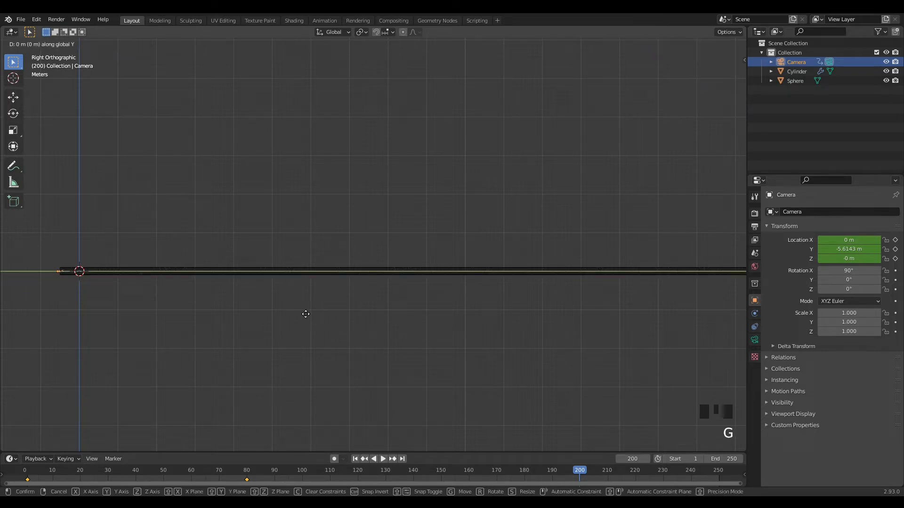
{"action": "type", "text": "200"}
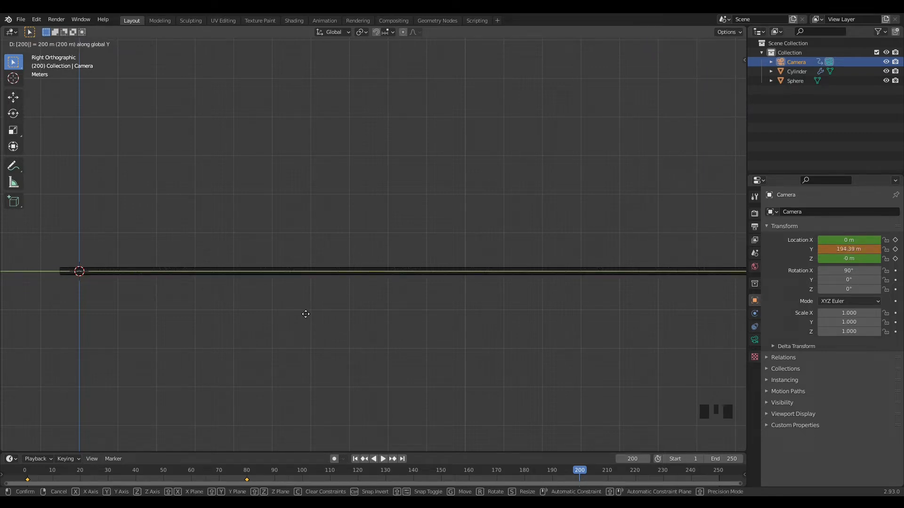
{"action": "key", "text": "Return"}
Move the camera a further 20 m along the Y axis and insert a location keyframe at frame 200
{"action": "key", "text": "KP_Decimal"}
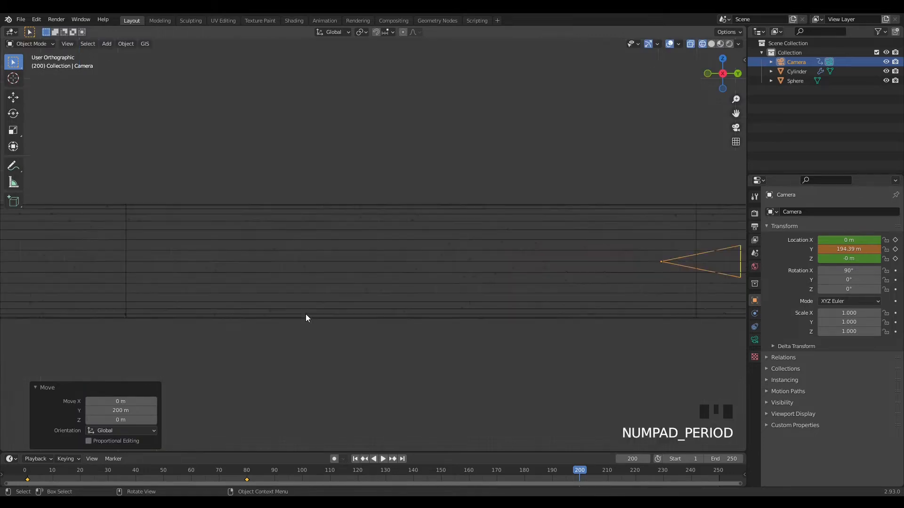
{"action": "scroll", "coordinate": [318, 311], "scroll_direction": "down", "scroll_amount": 17}
{"action": "scroll", "coordinate": [343, 306], "scroll_direction": "down", "scroll_amount": 2}
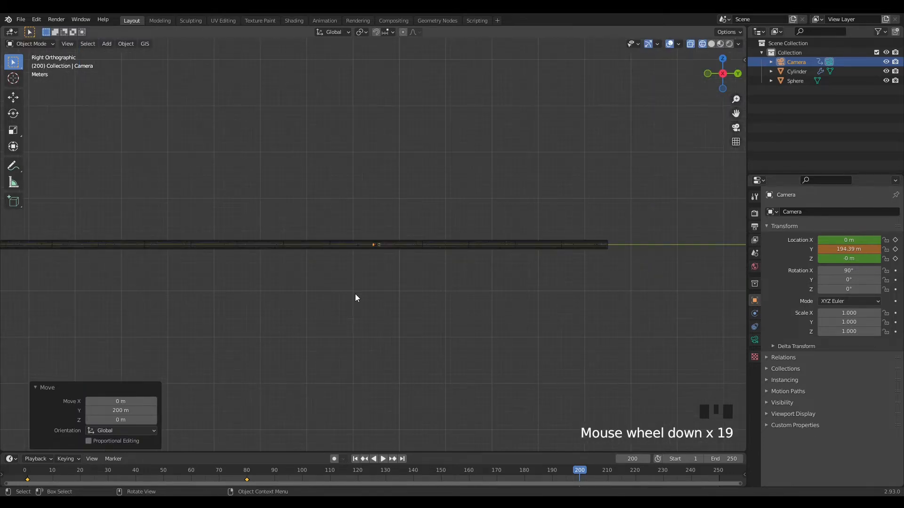
{"action": "middle_click_drag", "start_coordinate": [323, 291], "coordinate": [691, 304], "text": "shift"}
{"action": "scroll", "coordinate": [570, 285], "scroll_direction": "down", "scroll_amount": 4}
{"action": "scroll", "coordinate": [586, 288], "scroll_direction": "down", "scroll_amount": 1}
{"action": "middle_click_drag", "start_coordinate": [586, 289], "coordinate": [470, 304], "text": "shift"}
{"action": "scroll", "coordinate": [429, 300], "scroll_direction": "up", "scroll_amount": 2}
{"action": "scroll", "coordinate": [428, 298], "scroll_direction": "up", "scroll_amount": 3}
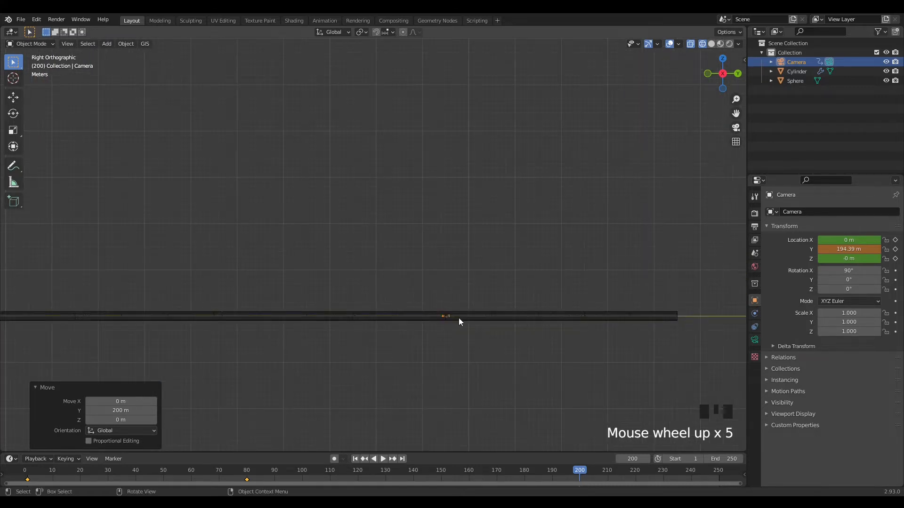
{"action": "key", "text": "g"}
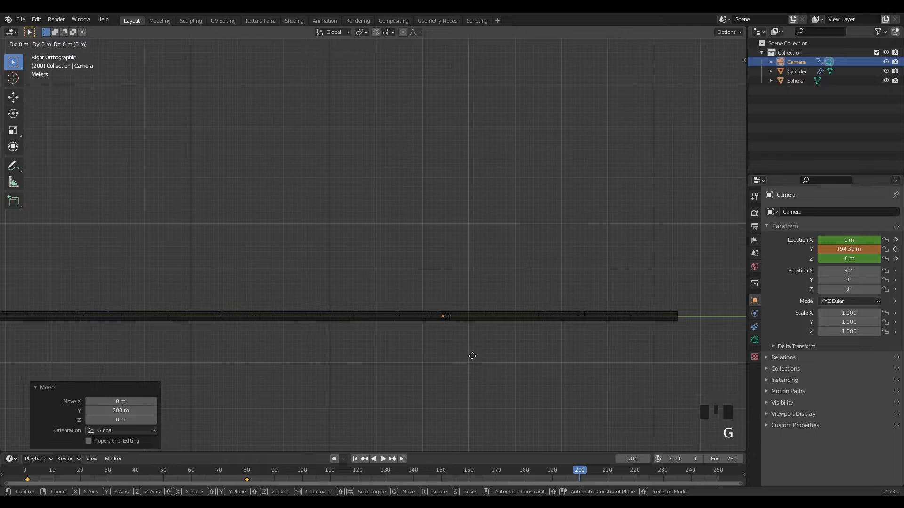
{"action": "type", "text": "y"}
{"action": "type", "text": "50"}
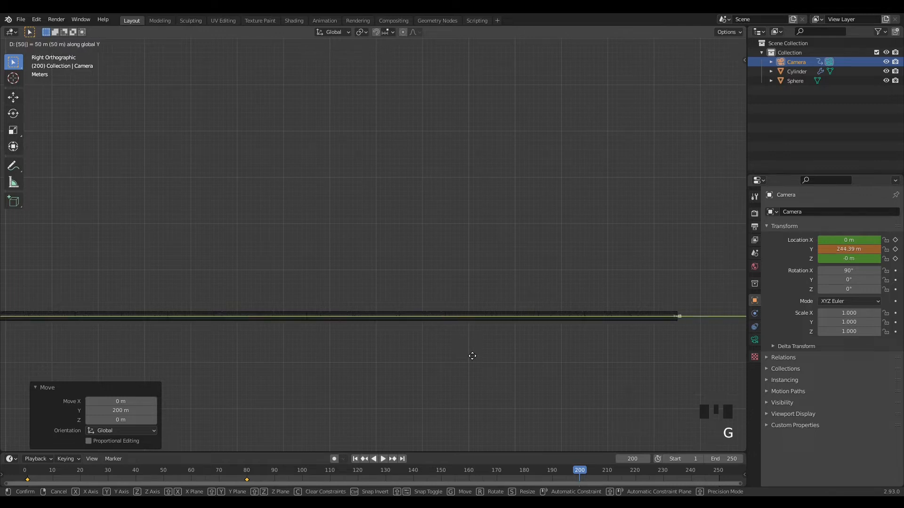
{"action": "key", "text": "BackSpace"}
{"action": "key", "text": "BackSpace"}
{"action": "type", "text": "20"}
{"action": "key", "text": "Return"}
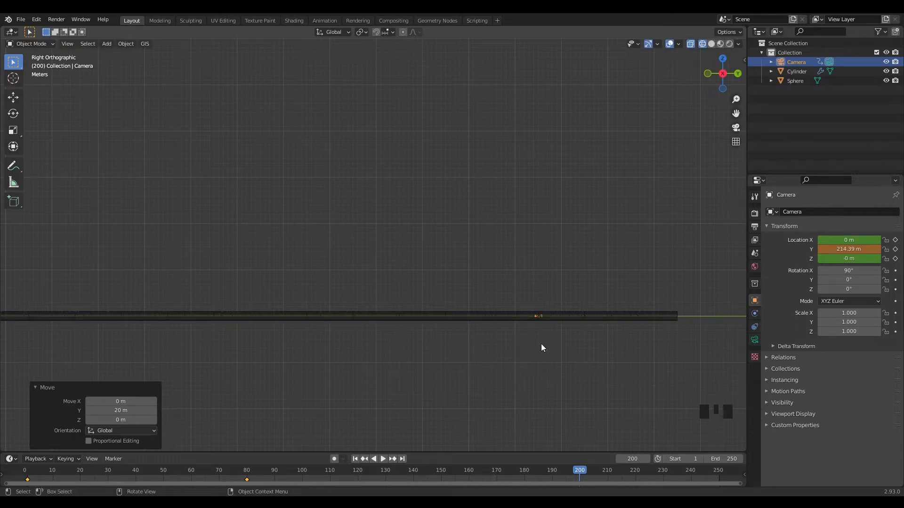
{"action": "key", "text": "i"}
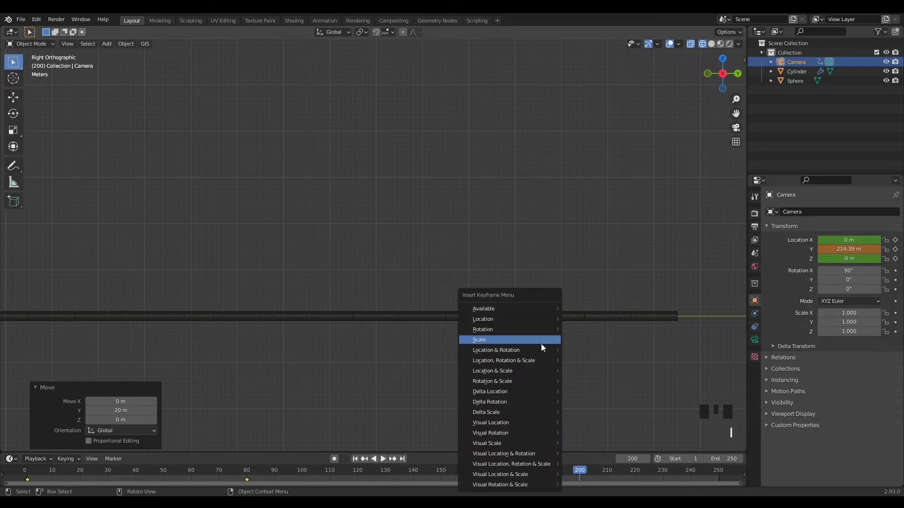
{"action": "left_click", "coordinate": [483, 319]}
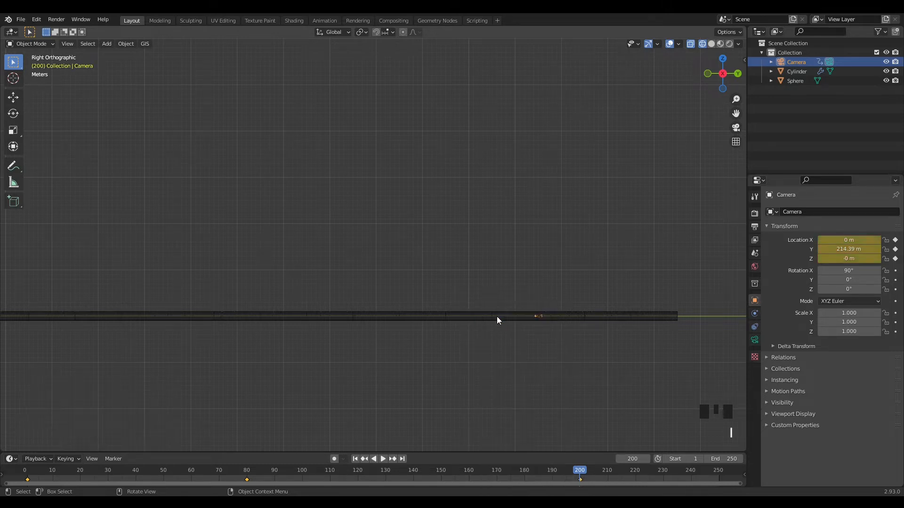
Play the animation from frame 1 through the camera view in solid shading to check the camera movement
{"action": "key", "text": "KP_0"}
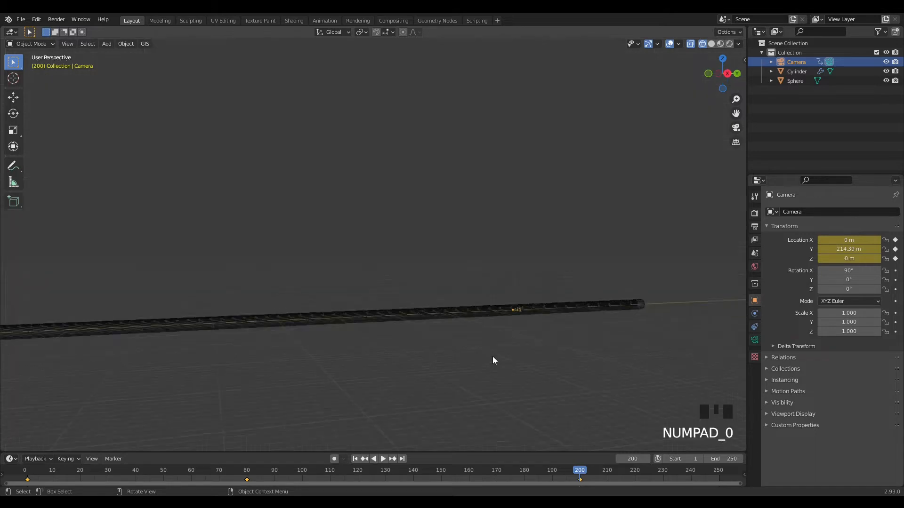
{"action": "left_click", "coordinate": [355, 459]}
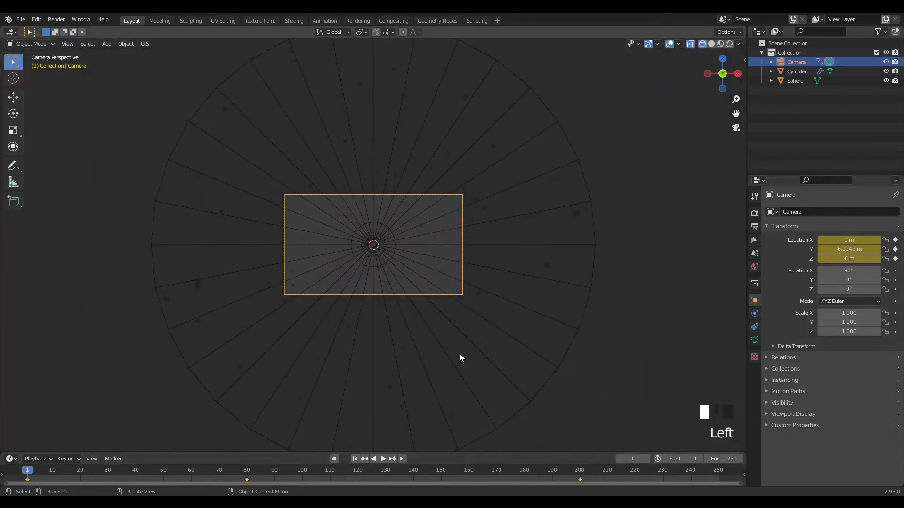
{"action": "left_click", "coordinate": [712, 44]}
{"action": "left_click", "coordinate": [381, 458]}
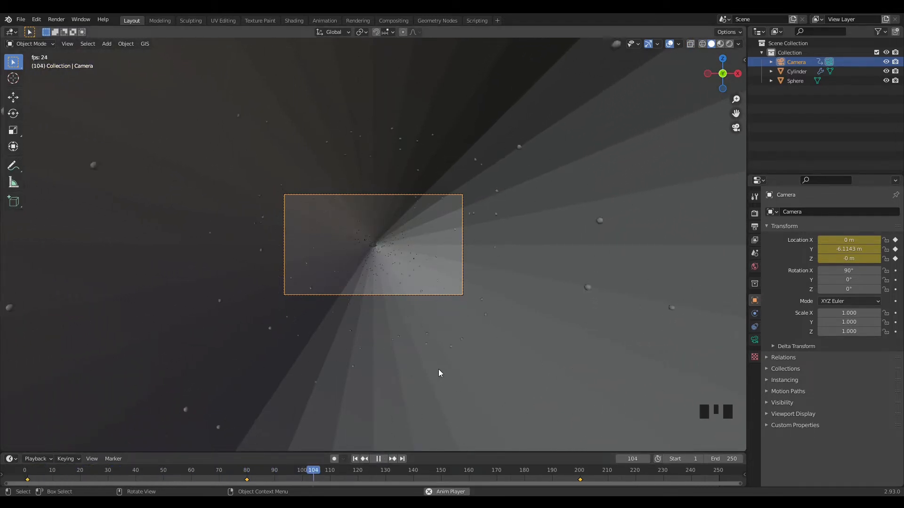
{"action": "left_click", "coordinate": [379, 459]}
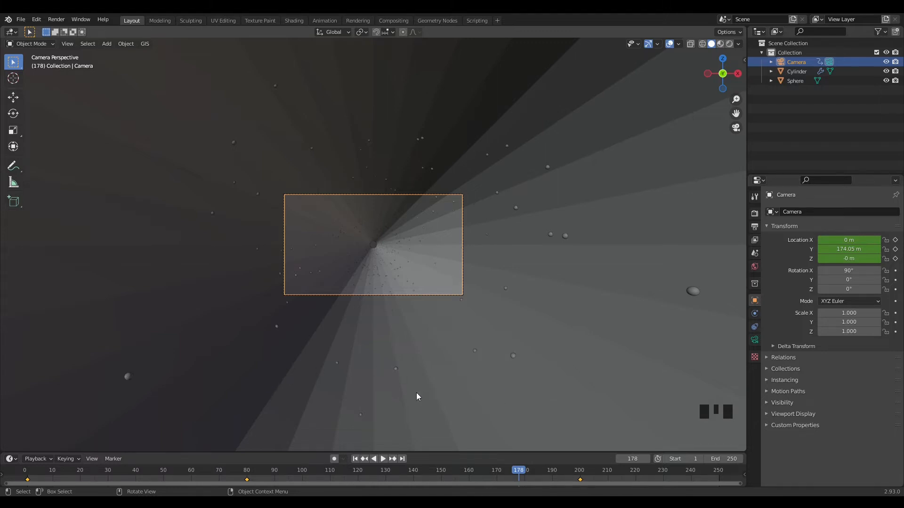
Return to wireframe shading and, at frame 250, move the camera 0.2 m along the Y axis and insert a location keyframe
{"action": "left_click", "coordinate": [393, 459]}
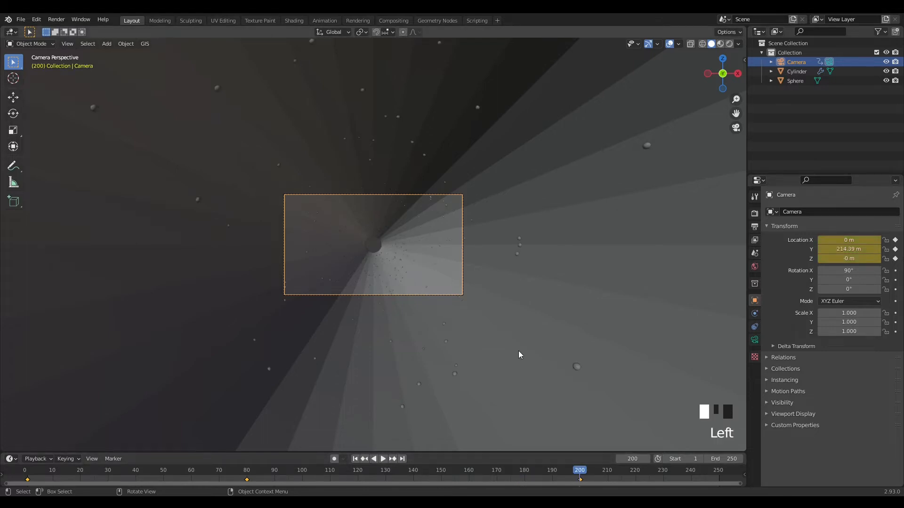
{"action": "left_click", "coordinate": [701, 43]}
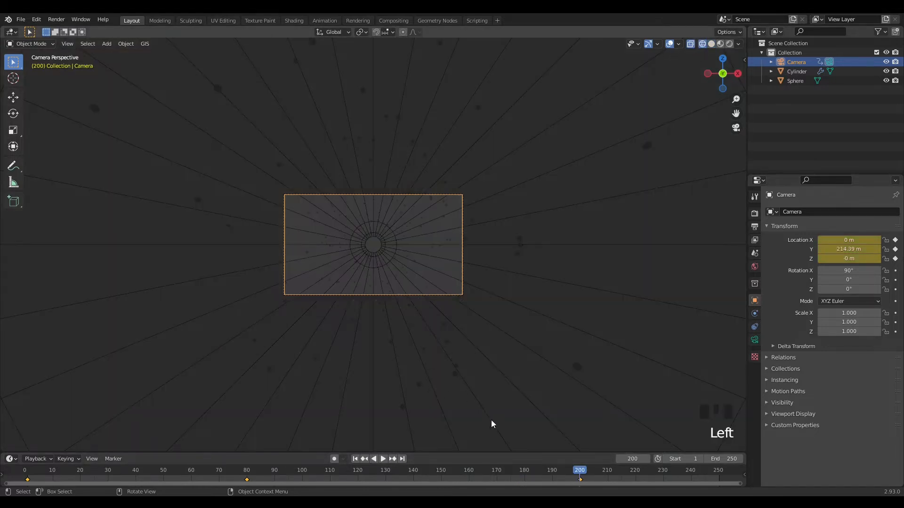
{"action": "left_click", "coordinate": [402, 458]}
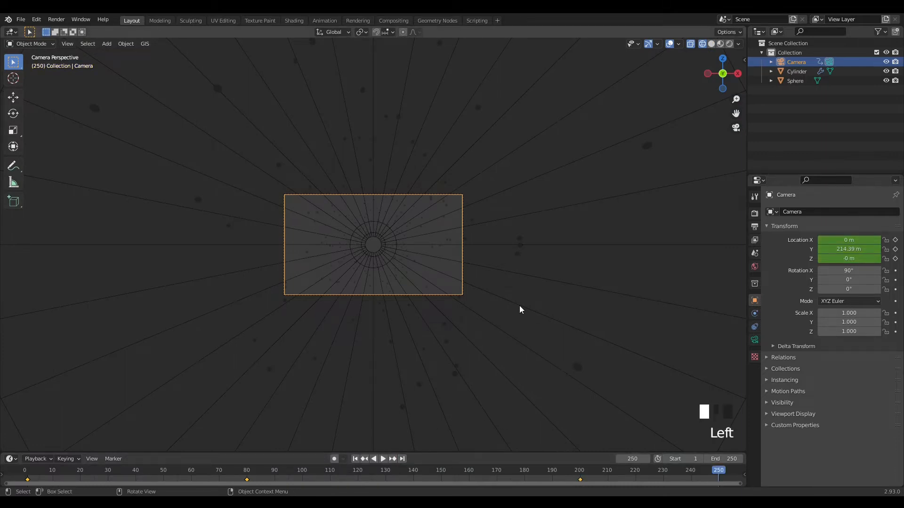
{"action": "key", "text": "KP_3"}
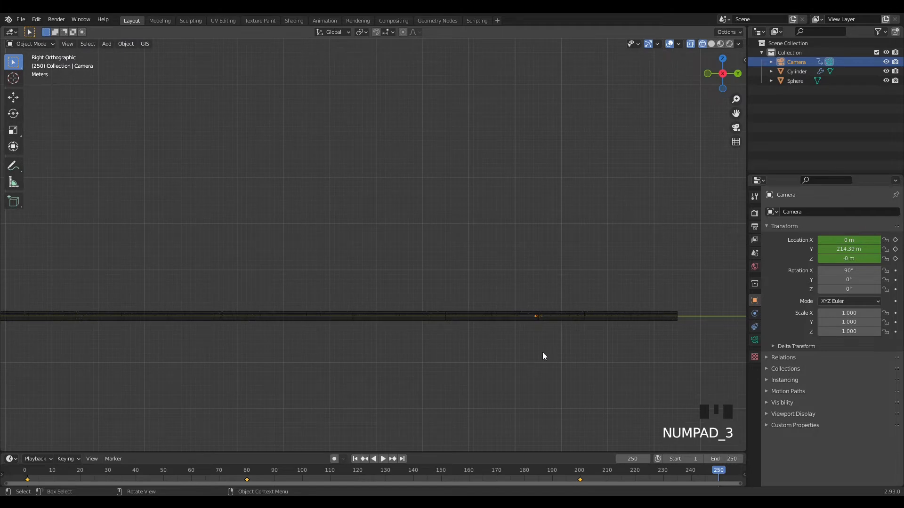
{"action": "middle_click_drag", "start_coordinate": [562, 341], "coordinate": [401, 300], "text": "shift"}
{"action": "scroll", "coordinate": [399, 298], "scroll_direction": "up", "scroll_amount": 3}
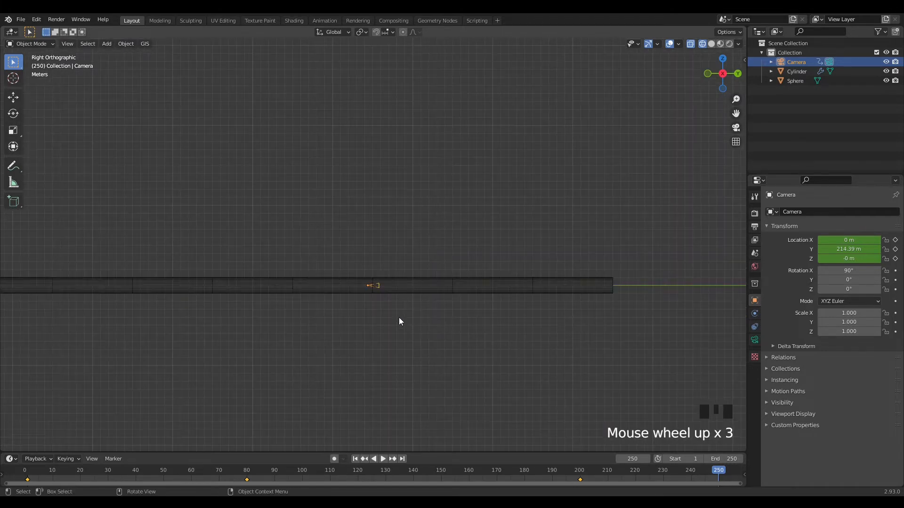
{"action": "key", "text": "g"}
{"action": "type", "text": "y"}
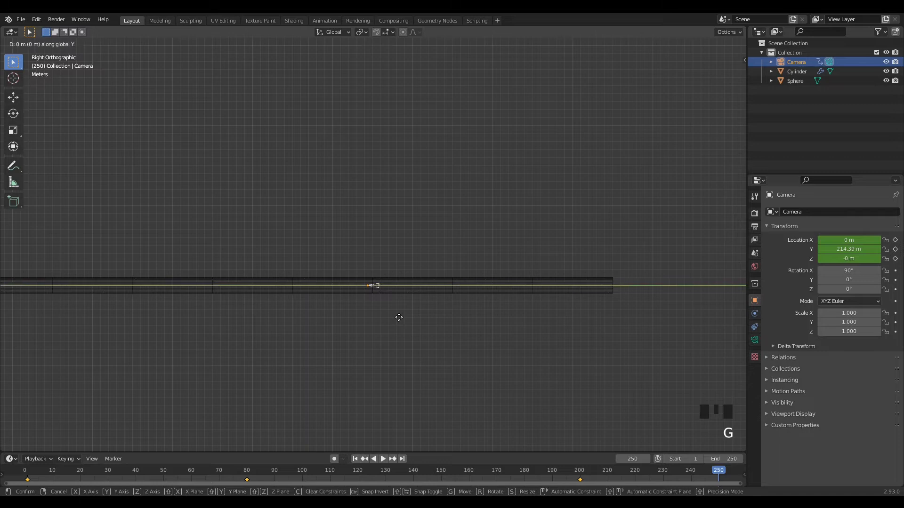
{"action": "type", "text": ".2"}
{"action": "key", "text": "Return"}
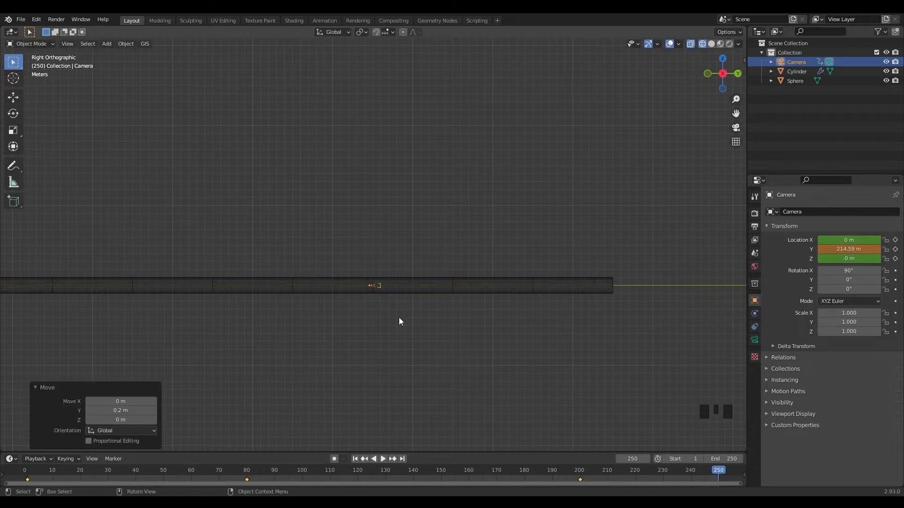
{"action": "key", "text": "i"}
{"action": "left_click", "coordinate": [399, 321]}
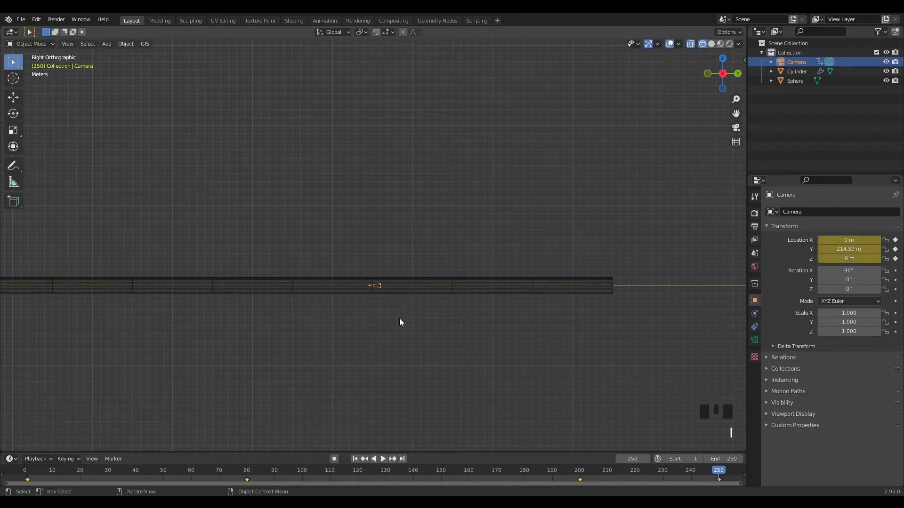
Return to frame 1, select the sphere and frame it in the viewport with solid shading
{"action": "left_click", "coordinate": [355, 459]}
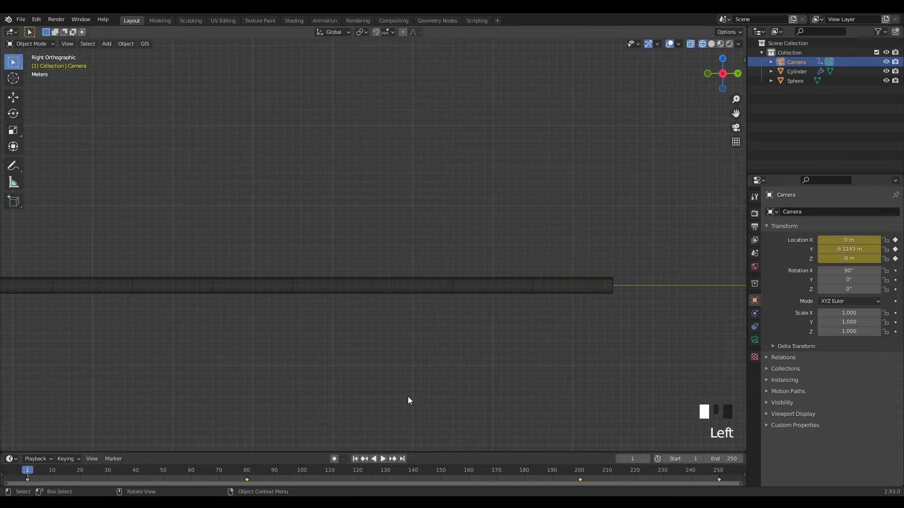
{"action": "key", "text": "KP_0"}
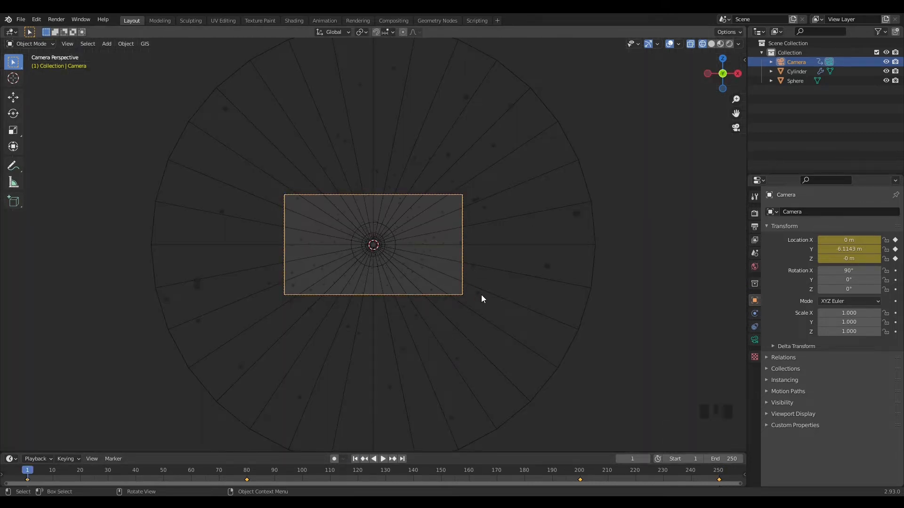
{"action": "middle_click_drag", "start_coordinate": [515, 278], "coordinate": [490, 290]}
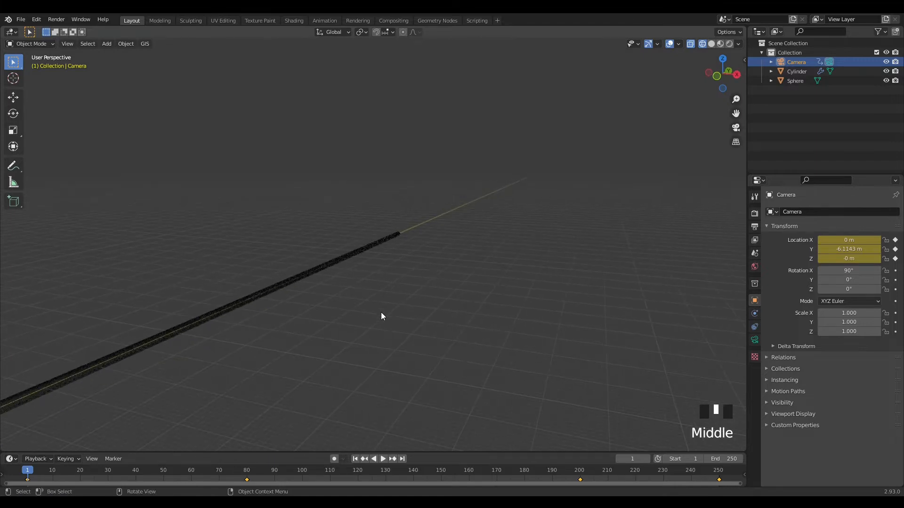
{"action": "left_click", "coordinate": [791, 80]}
{"action": "key", "text": "KP_Decimal"}
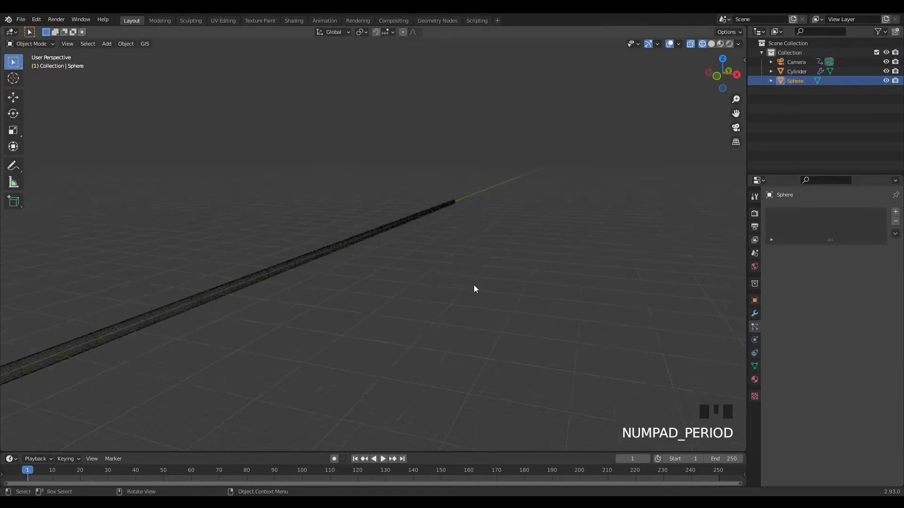
{"action": "left_click", "coordinate": [711, 44]}
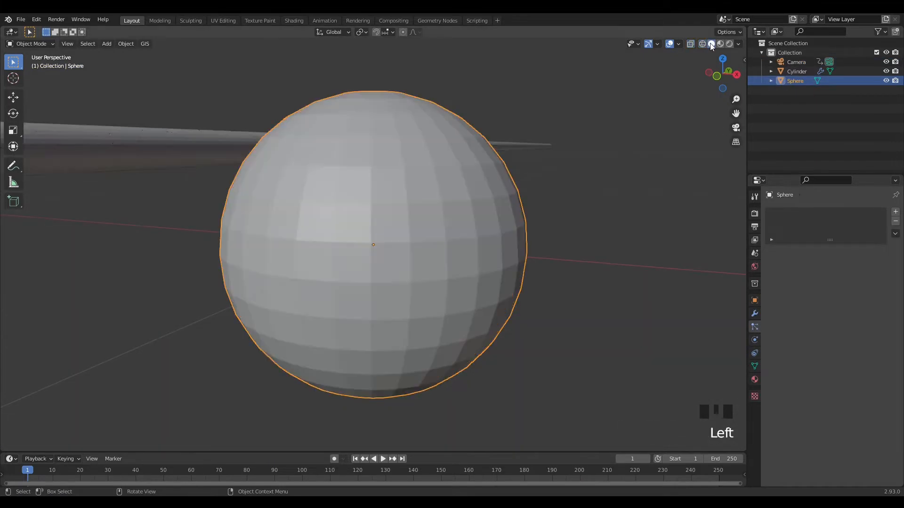
{"action": "scroll", "coordinate": [333, 200], "scroll_direction": "down", "scroll_amount": 2}
{"action": "middle_click_drag", "start_coordinate": [333, 200], "coordinate": [541, 280]}
{"action": "scroll", "coordinate": [346, 211], "scroll_direction": "down", "scroll_amount": 8}
{"action": "scroll", "coordinate": [476, 272], "scroll_direction": "down", "scroll_amount": 5}
{"action": "middle_click_drag", "start_coordinate": [385, 273], "coordinate": [536, 298], "text": "shift"}
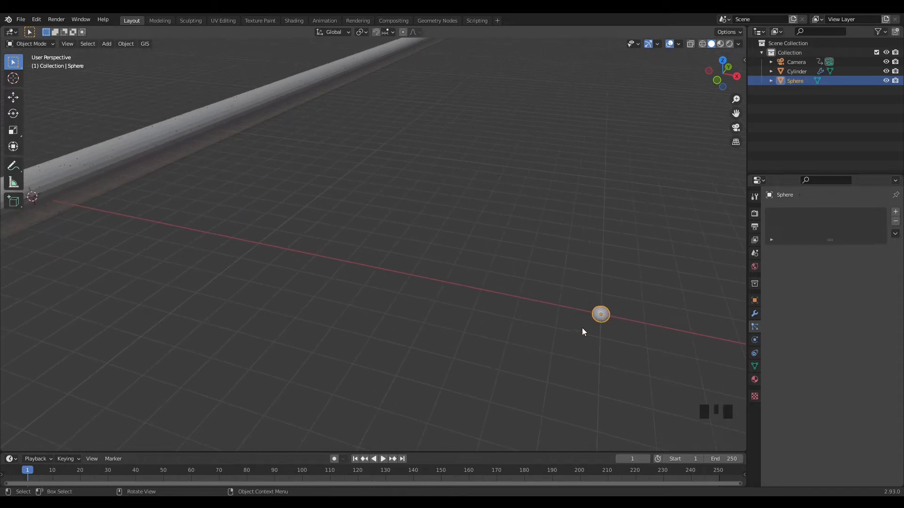
{"action": "key", "text": "s"}
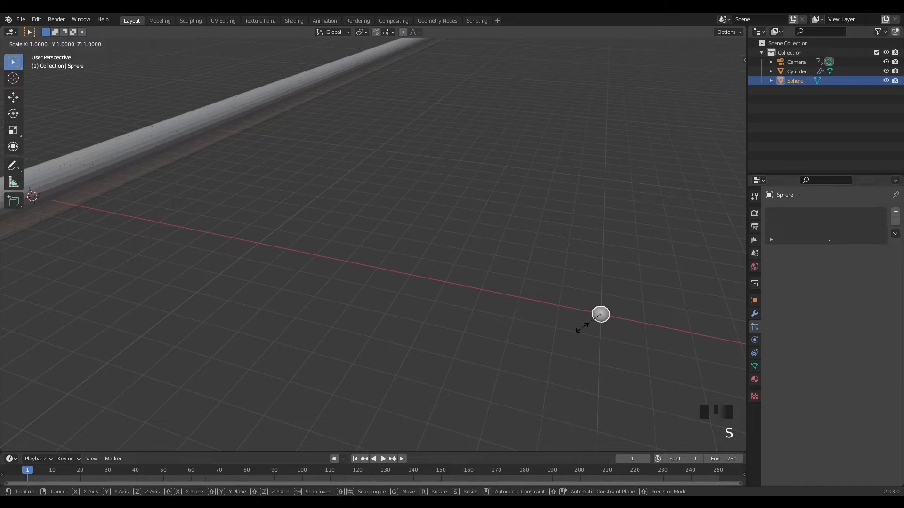
{"action": "key", "text": "y"}
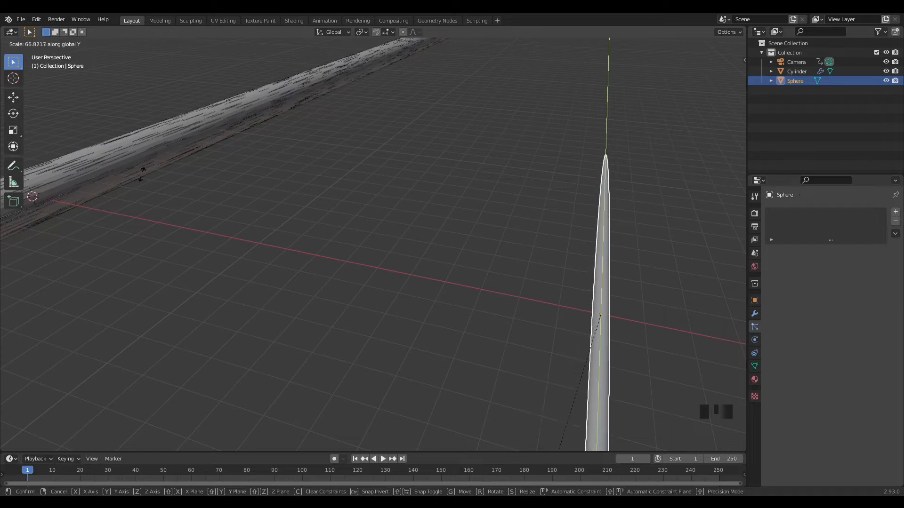
{"action": "key", "text": "Escape"}
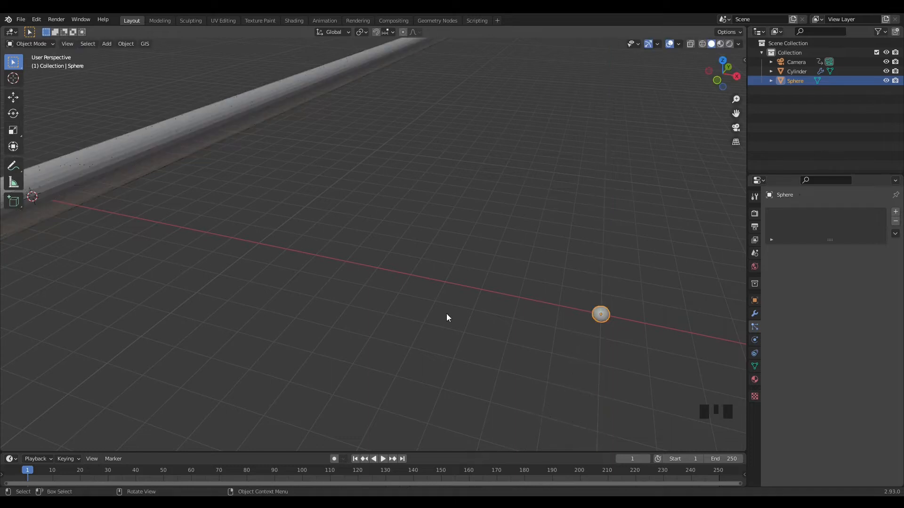
In Edit Mode, rotate the sphere's mesh 90° in the right orthographic view, and return to Object Mode
{"action": "key", "text": "Tab"}
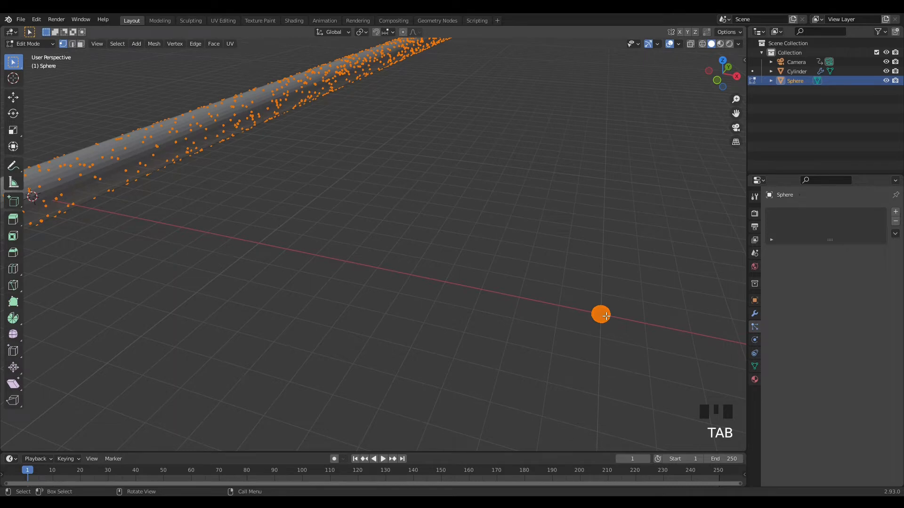
{"action": "key", "text": "KP_3"}
{"action": "key", "text": "KP_Decimal"}
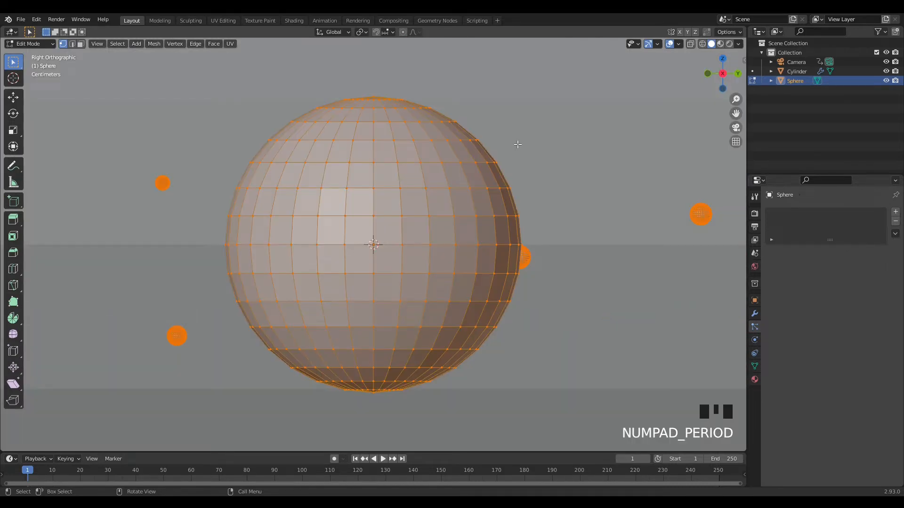
{"action": "key", "text": "r"}
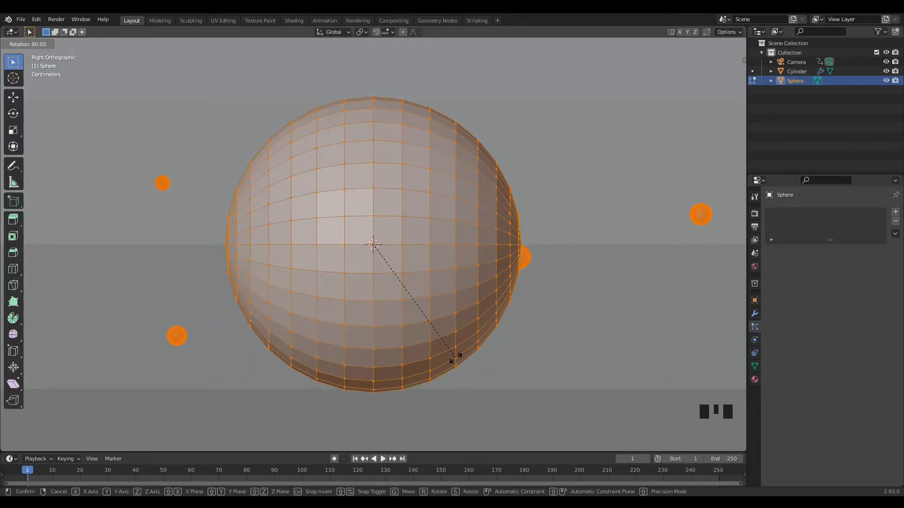
{"action": "left_click", "coordinate": [455, 358]}
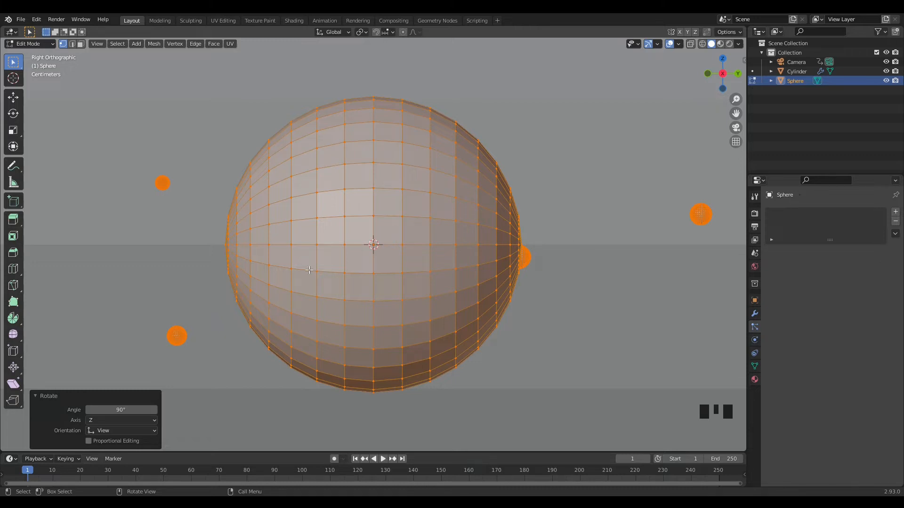
{"action": "scroll", "coordinate": [397, 238], "scroll_direction": "down", "scroll_amount": 3}
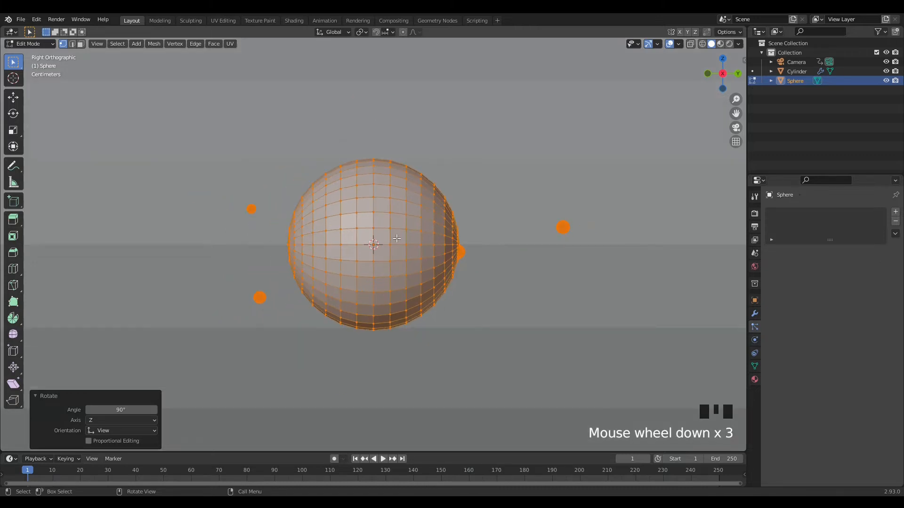
{"action": "key", "text": "Tab"}
{"action": "scroll", "coordinate": [384, 234], "scroll_direction": "down", "scroll_amount": 7}
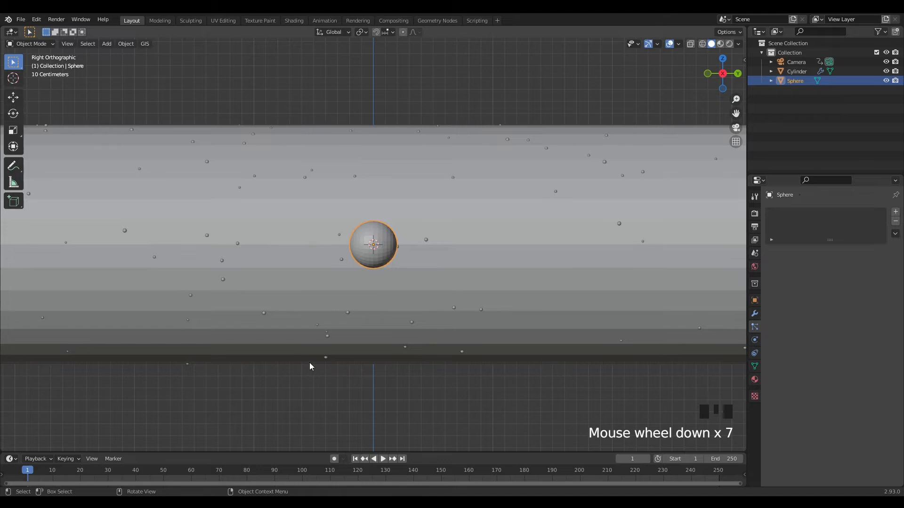
Insert a scale keyframe on the sphere at frame 60, and move the playhead to frame 100
{"action": "left_click", "coordinate": [296, 330]}
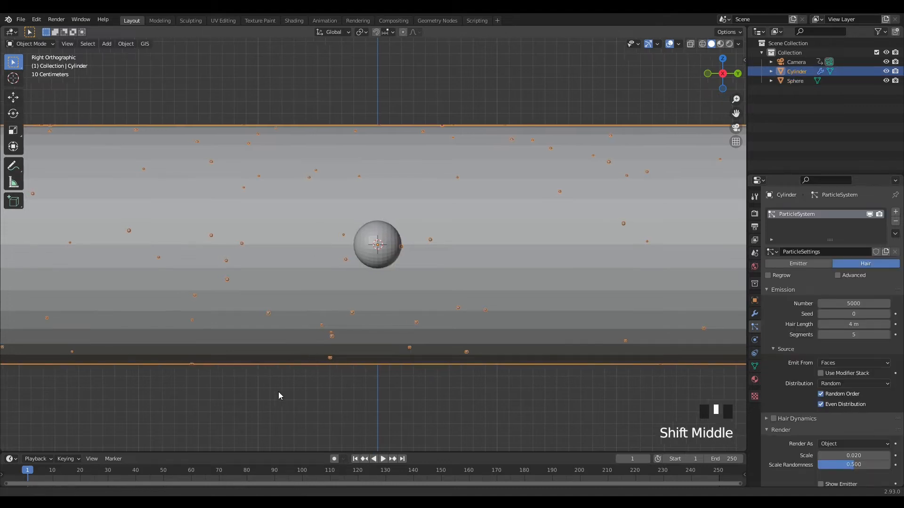
{"action": "middle_click_drag", "start_coordinate": [278, 396], "coordinate": [370, 372], "text": "shift"}
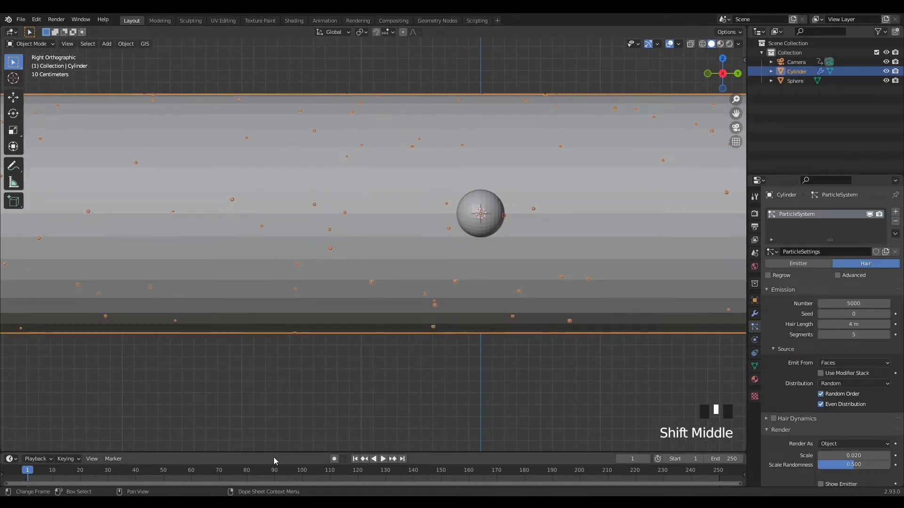
{"action": "left_click", "coordinate": [248, 473]}
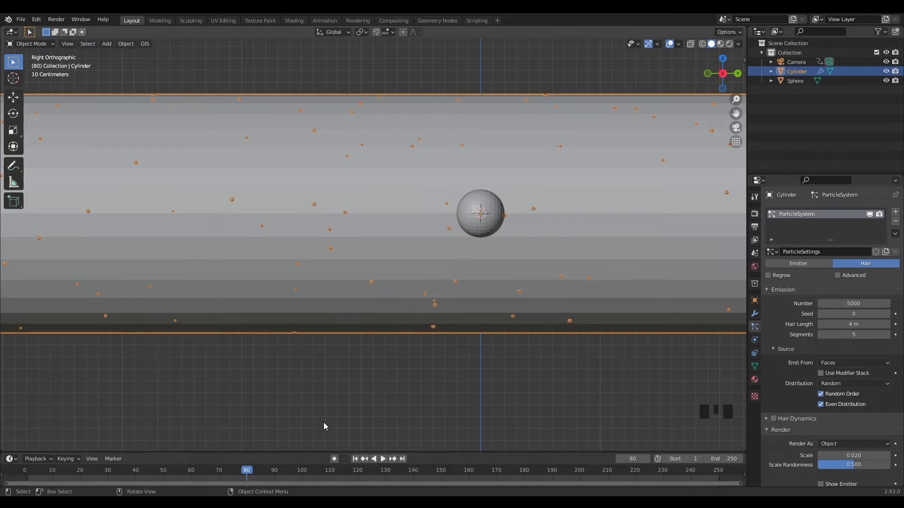
{"action": "left_click", "coordinate": [191, 471]}
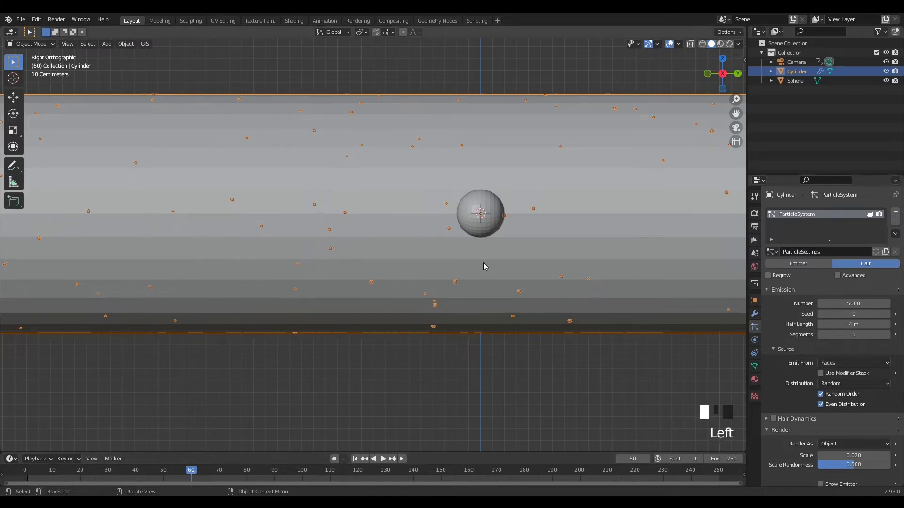
{"action": "left_click", "coordinate": [490, 227]}
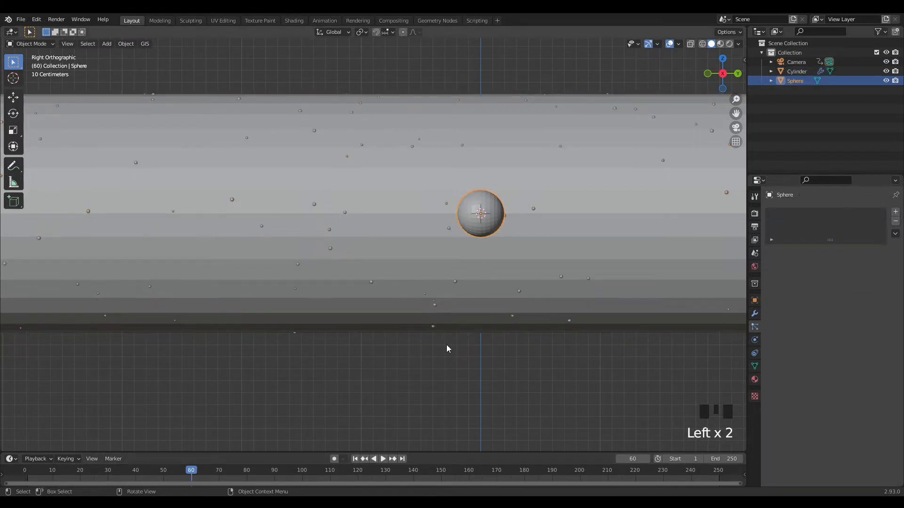
{"action": "key", "text": "i"}
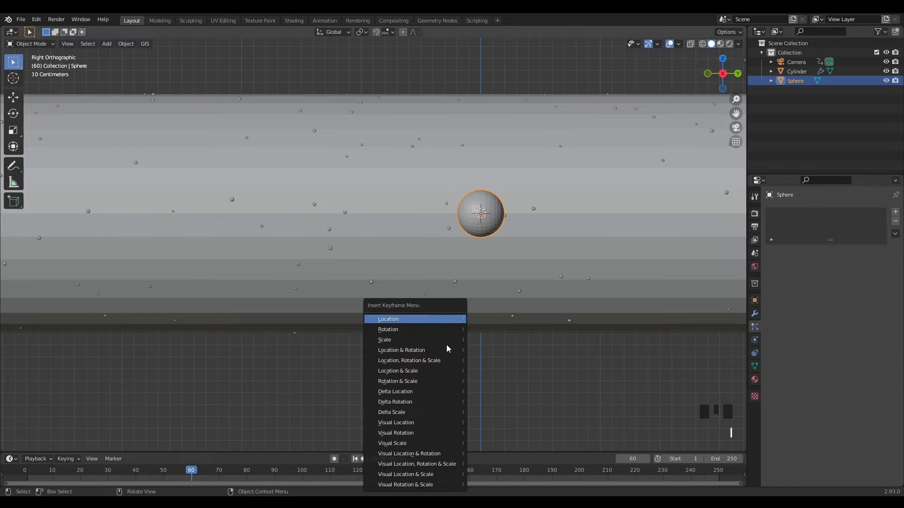
{"action": "left_click", "coordinate": [423, 343]}
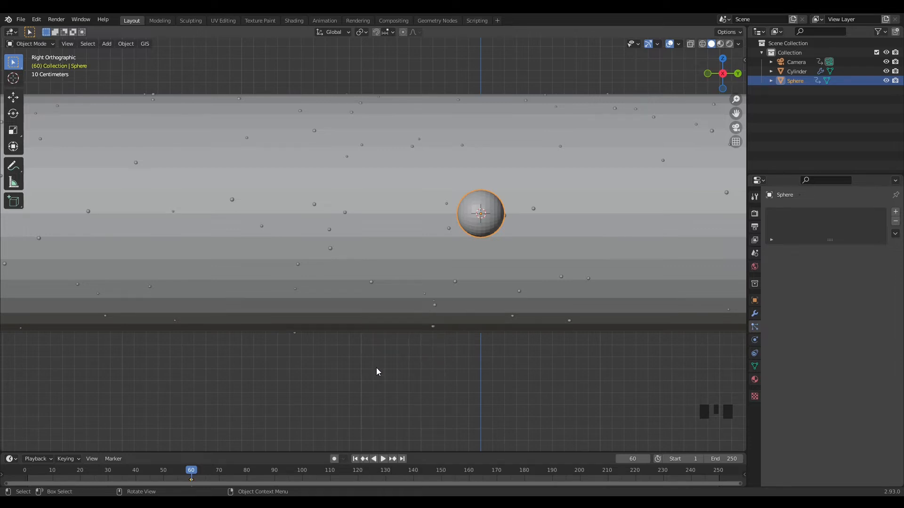
{"action": "left_click", "coordinate": [301, 470]}
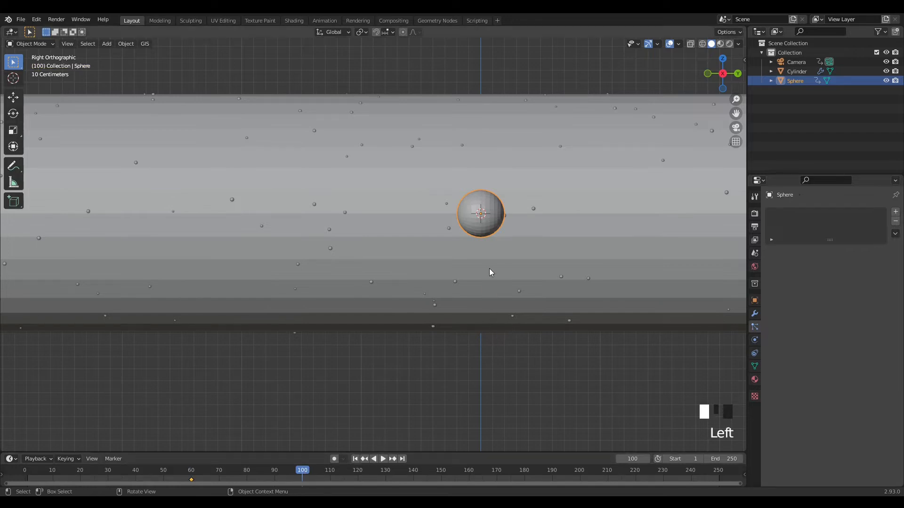
Try scaling the sphere by 2000 along the Y axis with a scale keyframe at frame 100
{"action": "scroll", "coordinate": [490, 272], "scroll_direction": "down", "scroll_amount": 7}
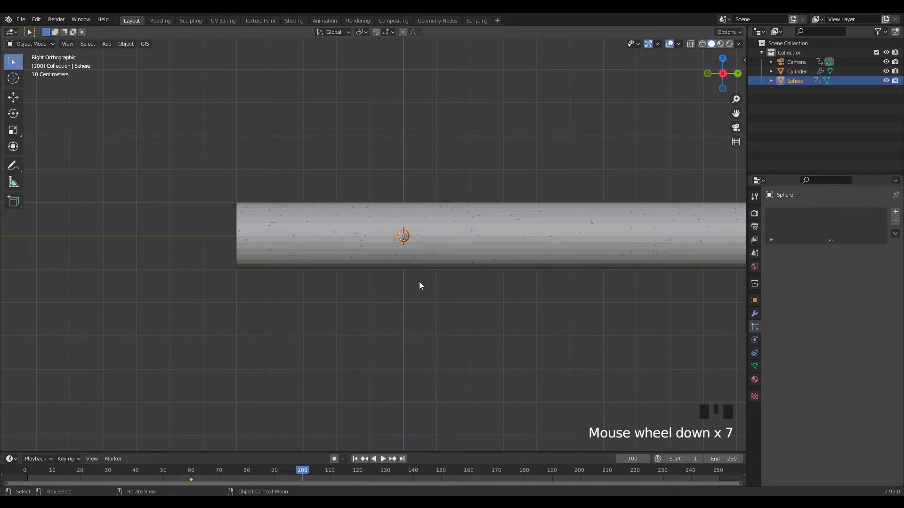
{"action": "key", "text": "s"}
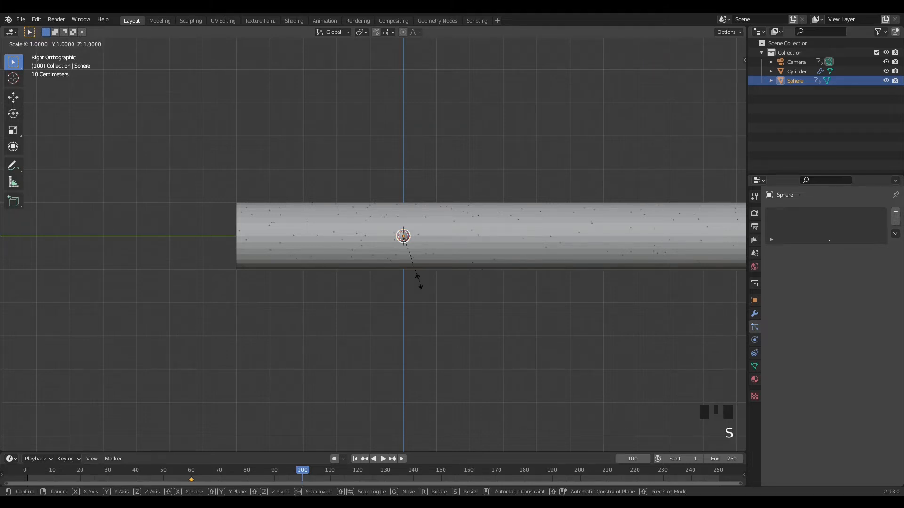
{"action": "key", "text": "y"}
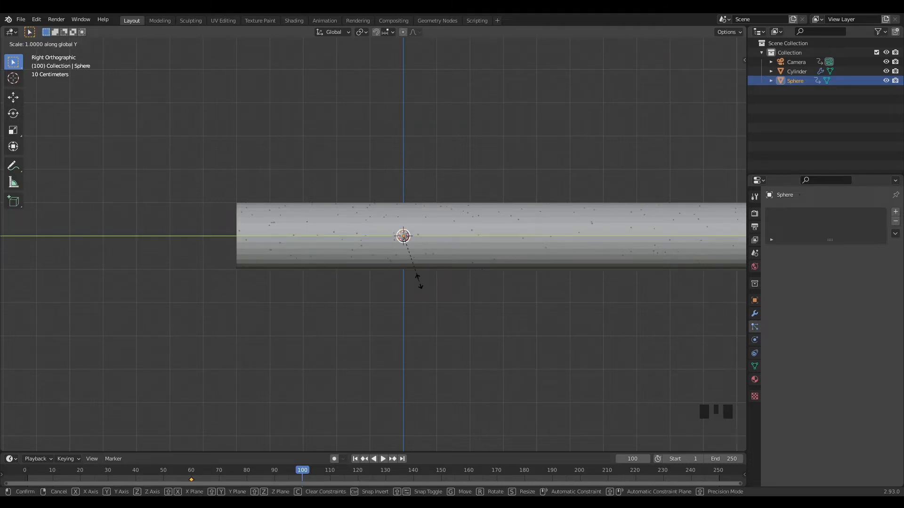
{"action": "type", "text": "200"}
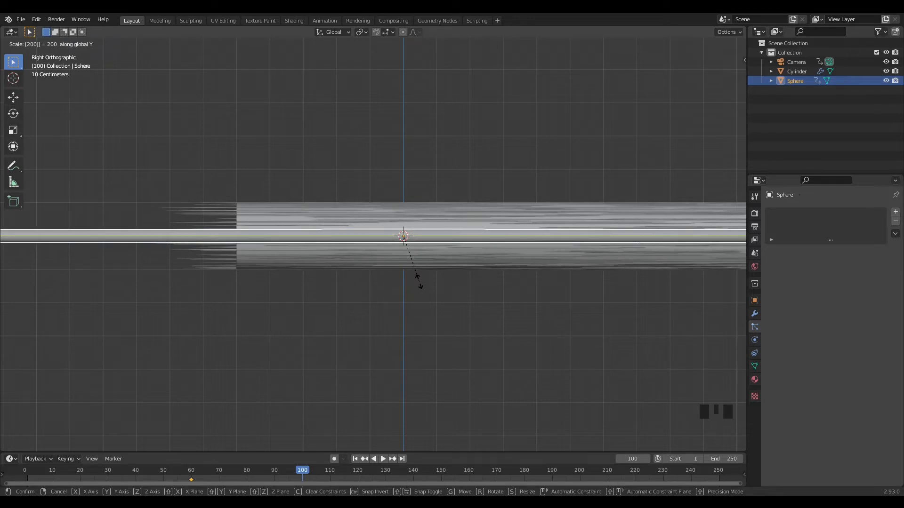
{"action": "type", "text": "0"}
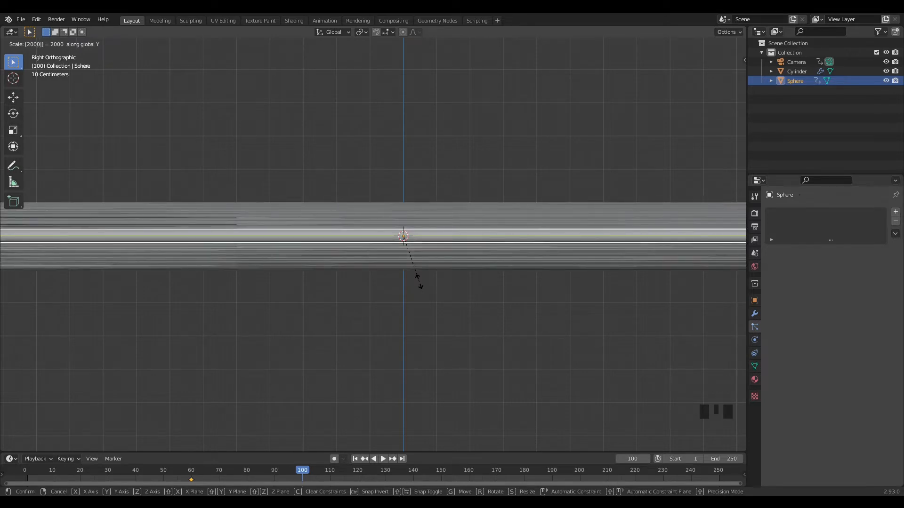
{"action": "key", "text": "Return"}
{"action": "key", "text": "i"}
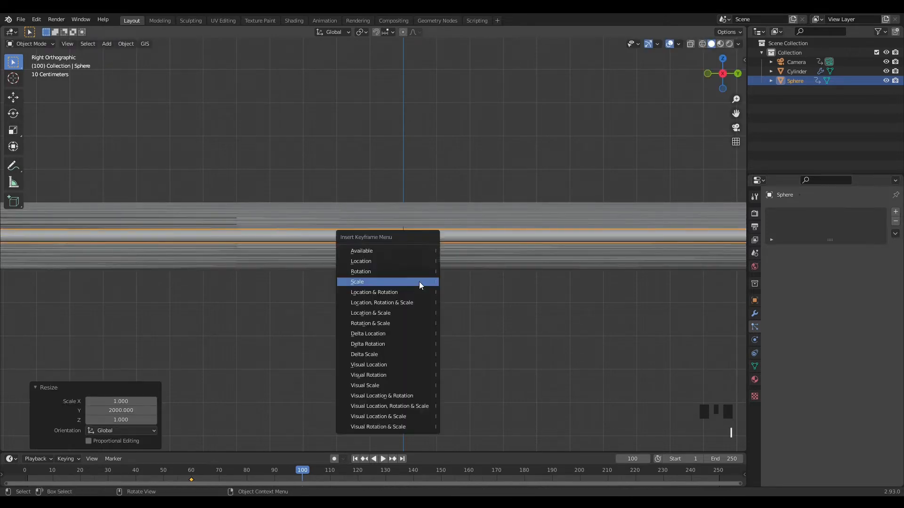
{"action": "left_click", "coordinate": [420, 282]}
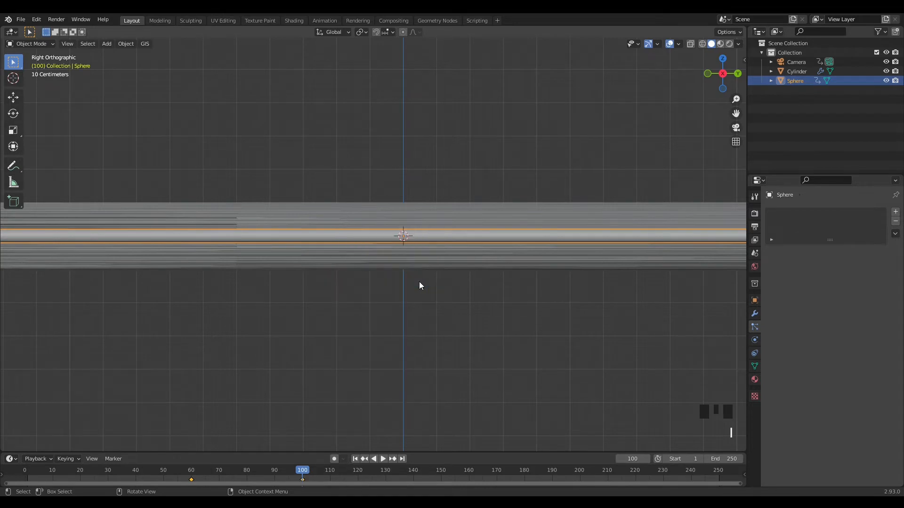
Check the stretched particles through the camera view, and undo the scale keyframe and the Y-axis scaling
{"action": "key", "text": "KP_0"}
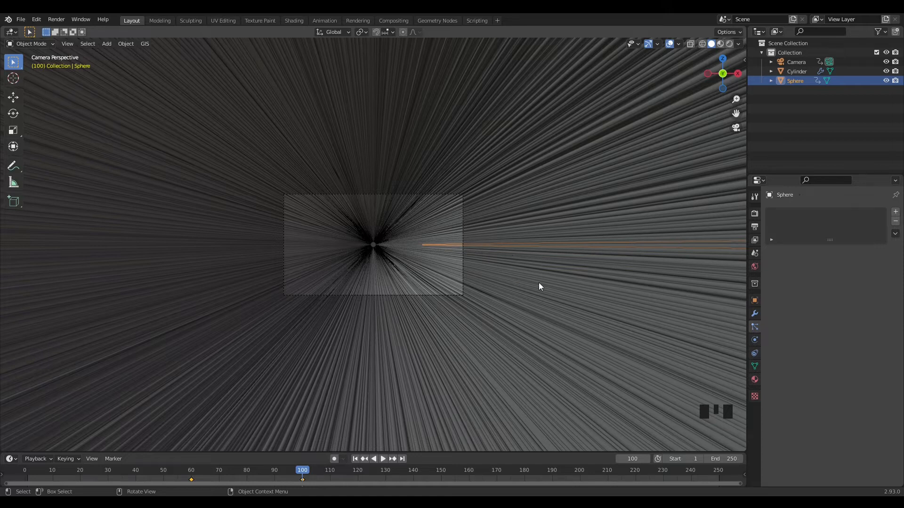
{"action": "key", "text": "ctrl+z"}
{"action": "key", "text": "ctrl+z"}
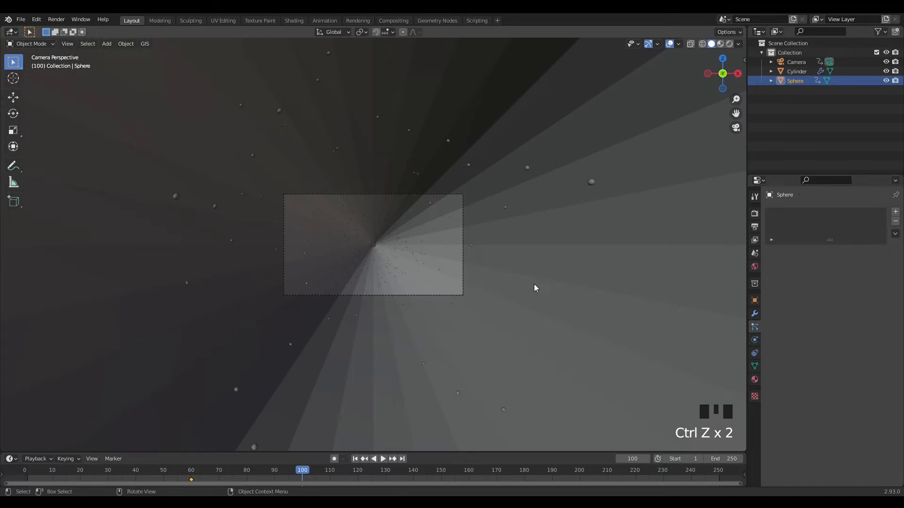
Try scaling the sphere by 1000 along the Y axis in the right orthographic view at frame 100
{"action": "key", "text": "KP_3"}
{"action": "key", "text": "KP_Decimal"}
{"action": "scroll", "coordinate": [515, 286], "scroll_direction": "down", "scroll_amount": 13}
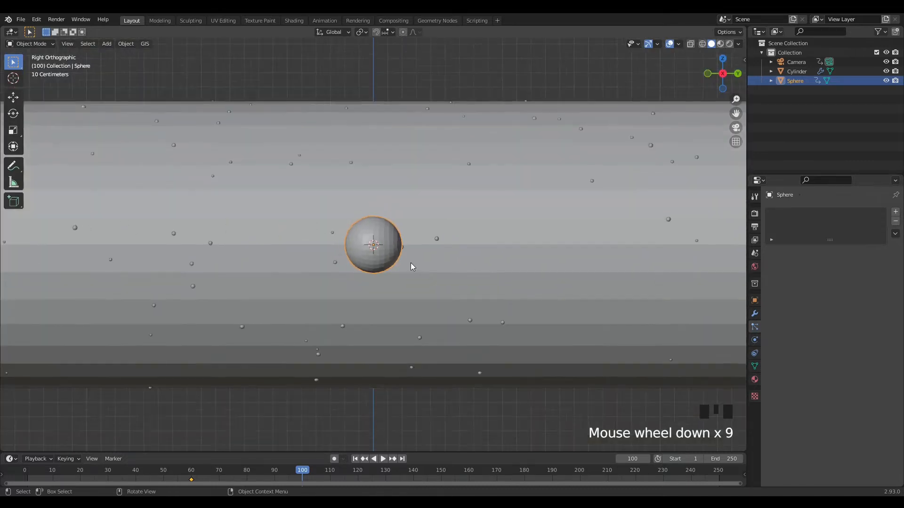
{"action": "type", "text": "s"}
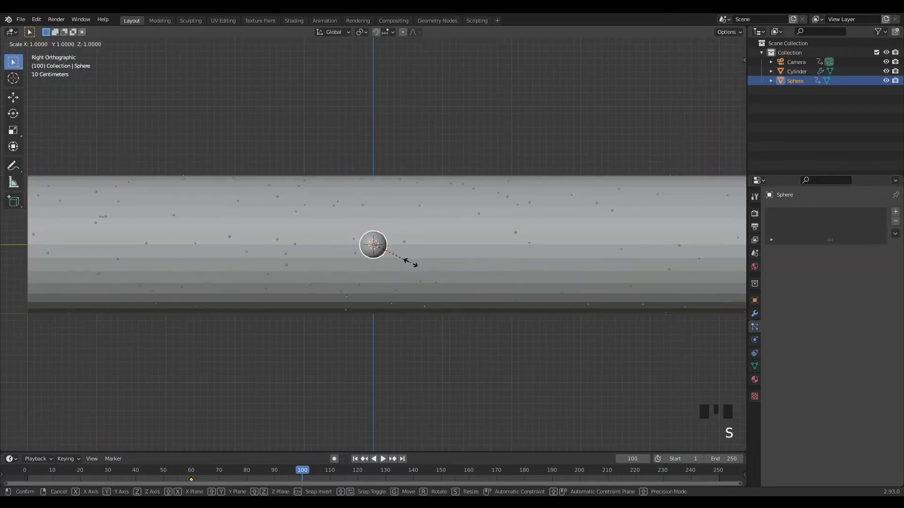
{"action": "type", "text": "y1000"}
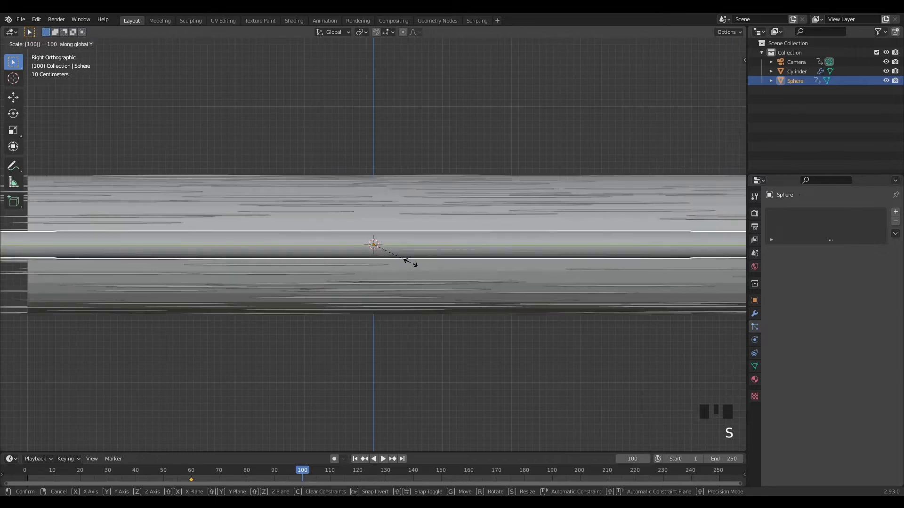
{"action": "key", "text": "Return"}
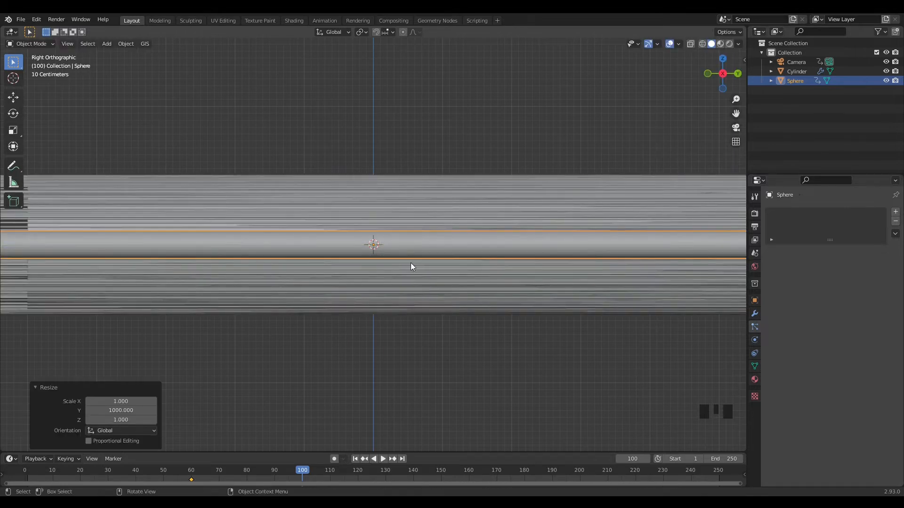
Check the stretched particles through the camera in rendered and solid shading, and undo the Y-axis scaling
{"action": "scroll", "coordinate": [411, 263], "scroll_direction": "down", "scroll_amount": 5}
{"action": "scroll", "coordinate": [368, 269], "scroll_direction": "down", "scroll_amount": 4}
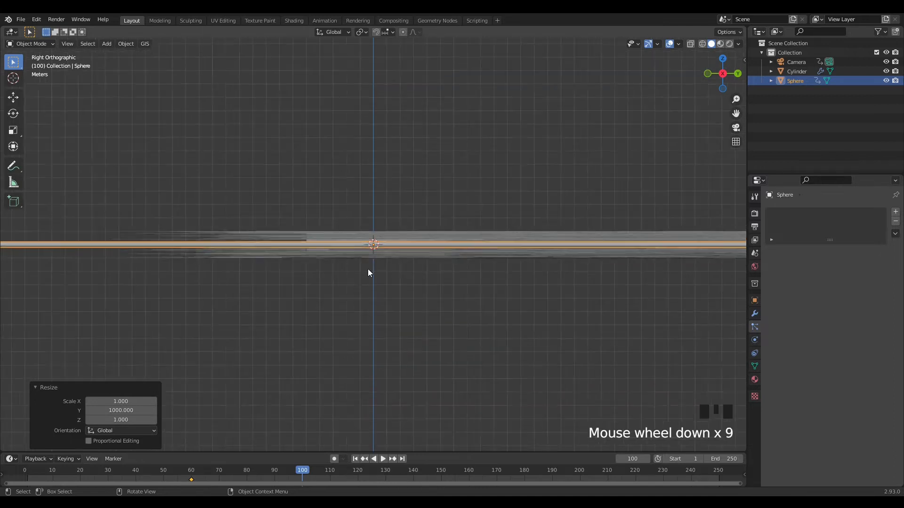
{"action": "middle_click_drag", "start_coordinate": [368, 269], "coordinate": [450, 279]}
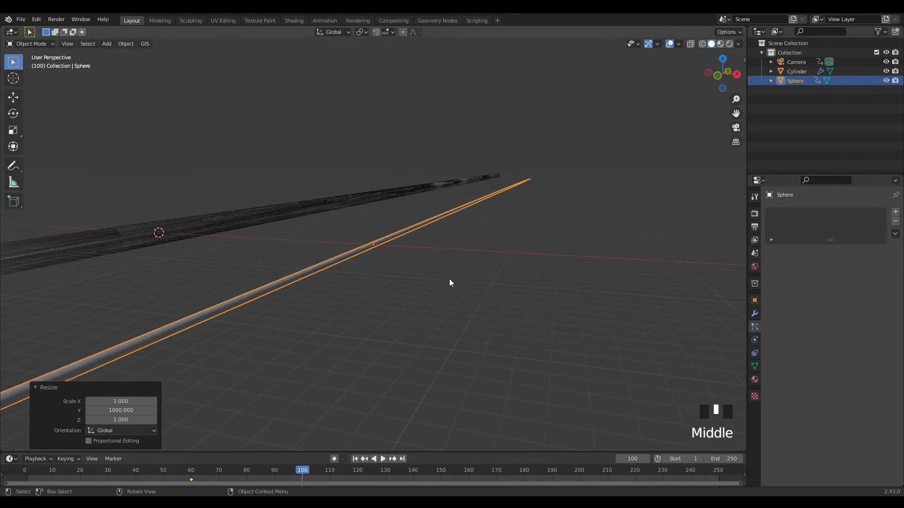
{"action": "key", "text": "KP_0"}
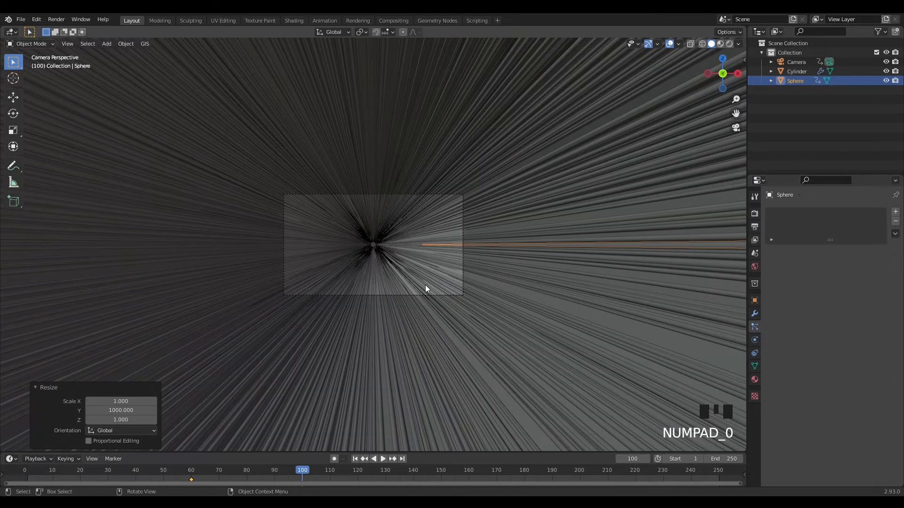
{"action": "left_click", "coordinate": [729, 44]}
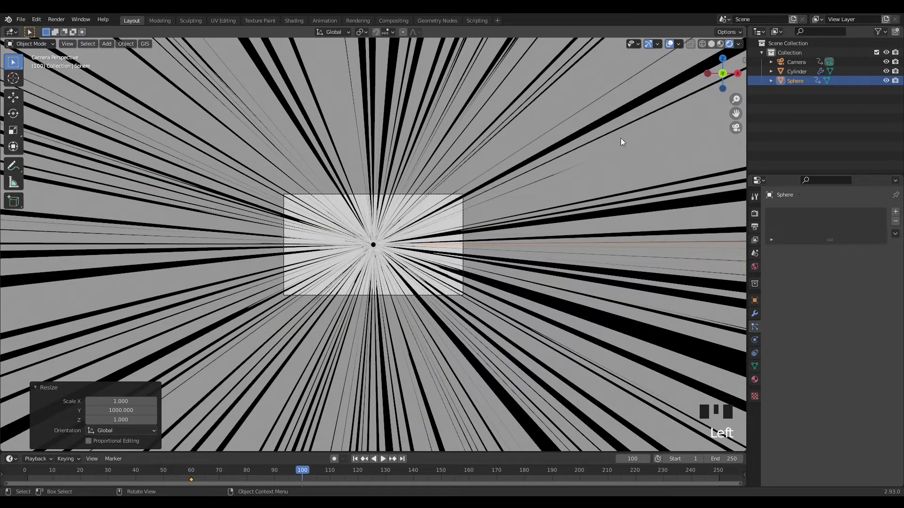
{"action": "left_click", "coordinate": [711, 46]}
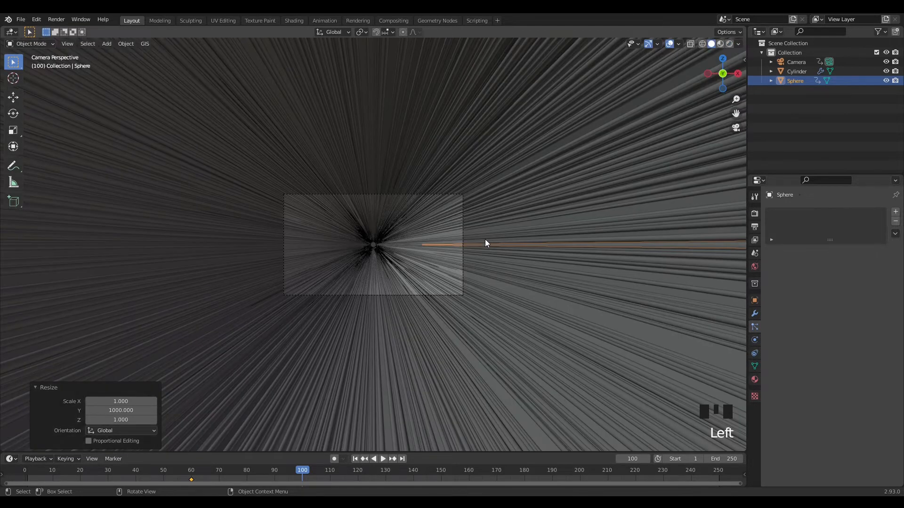
{"action": "key", "text": "ctrl+z"}
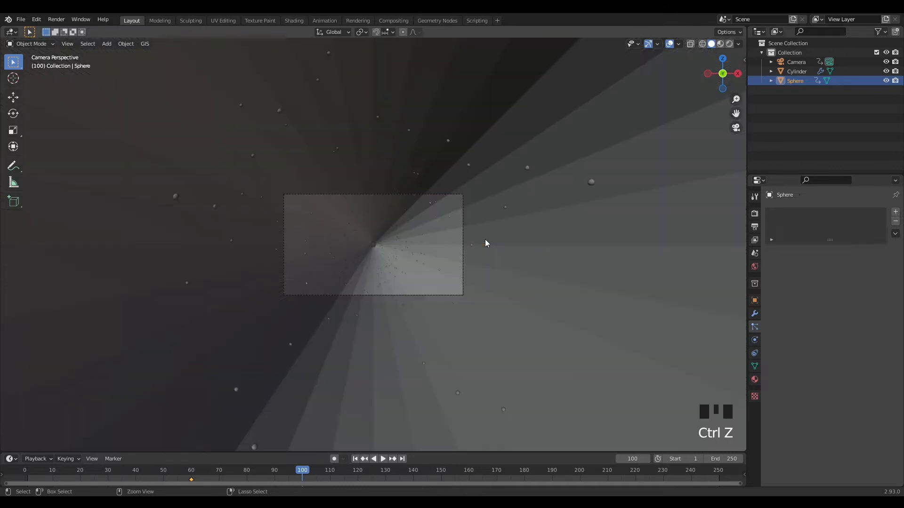
Scale the sphere by 200 along the Y axis and check the streaks through the camera view
{"action": "key", "text": "KP_3"}
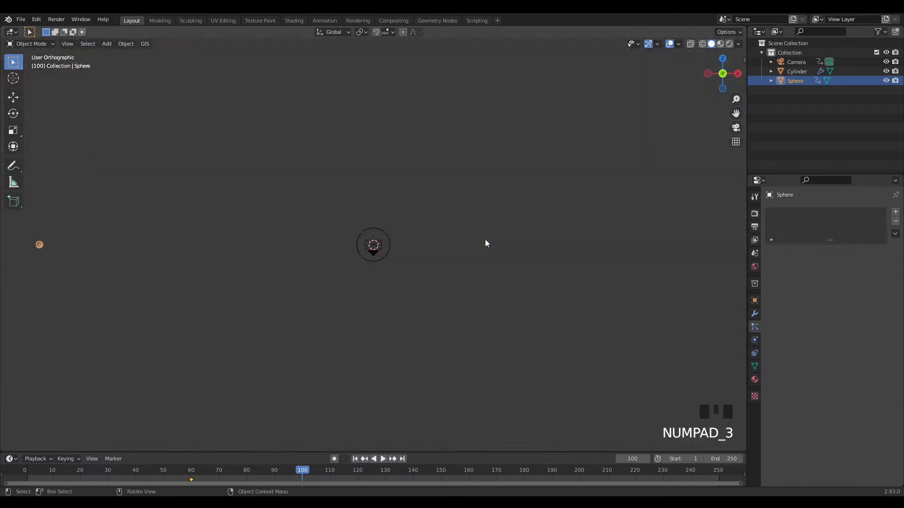
{"action": "key", "text": "KP_Decimal"}
{"action": "scroll", "coordinate": [485, 239], "scroll_direction": "down", "scroll_amount": 17}
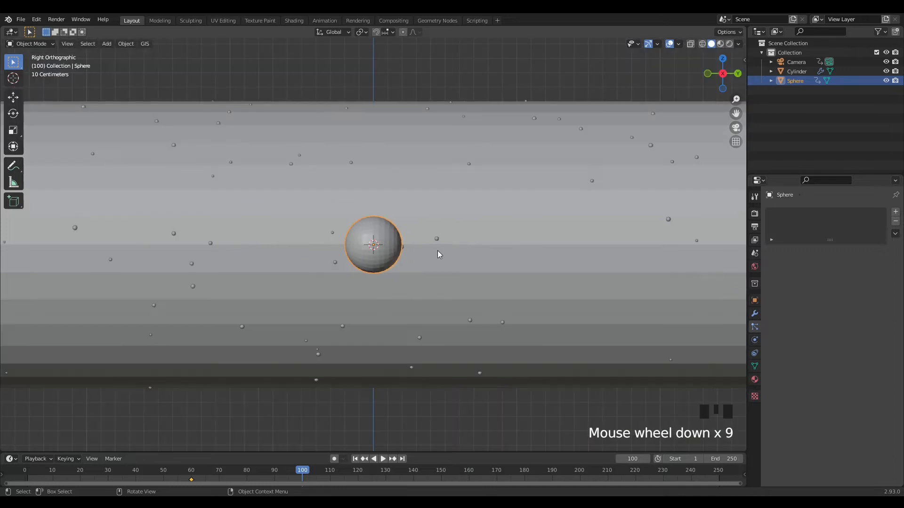
{"action": "key", "text": "s"}
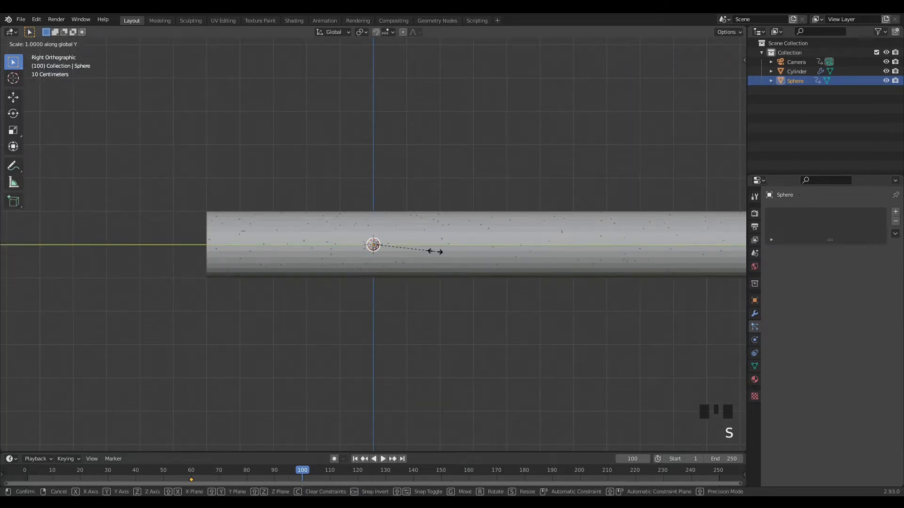
{"action": "type", "text": "200"}
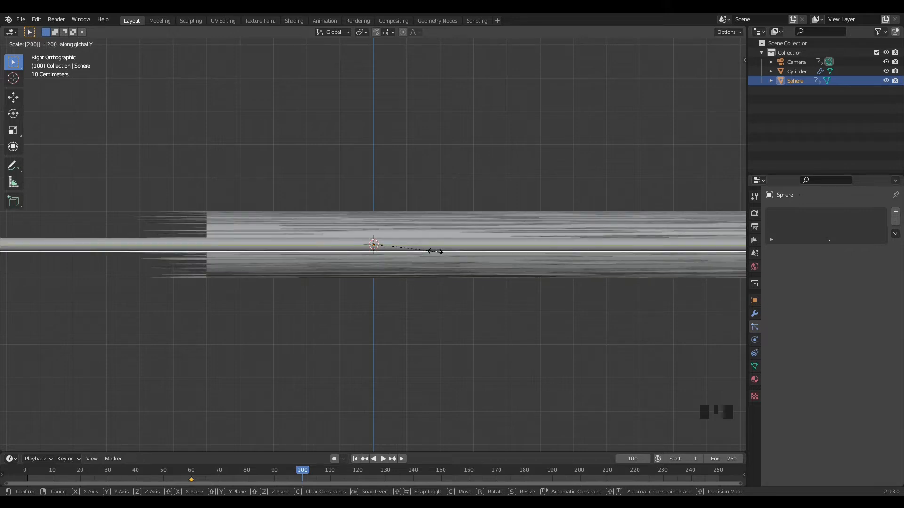
{"action": "key", "text": "Return"}
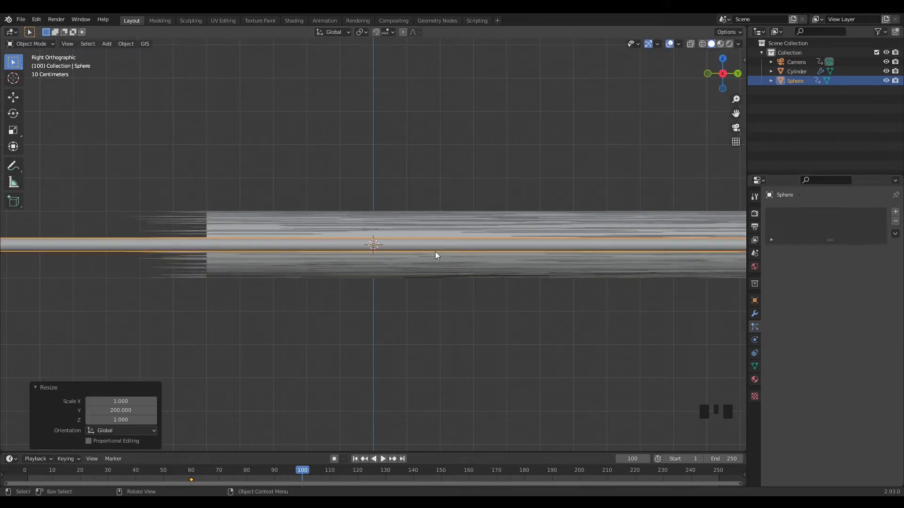
{"action": "key", "text": "KP_0"}
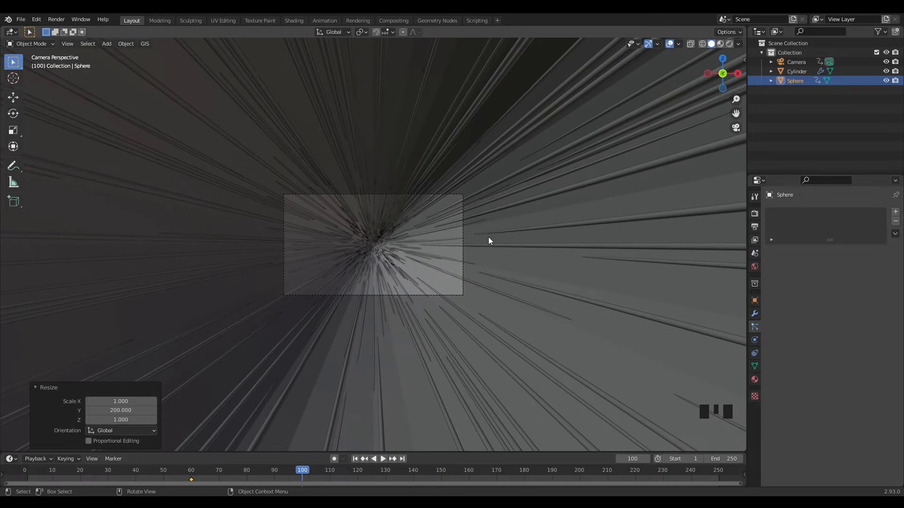
Insert a scale keyframe on the stretched sphere at frame 100
{"action": "key", "text": "KP_Decimal"}
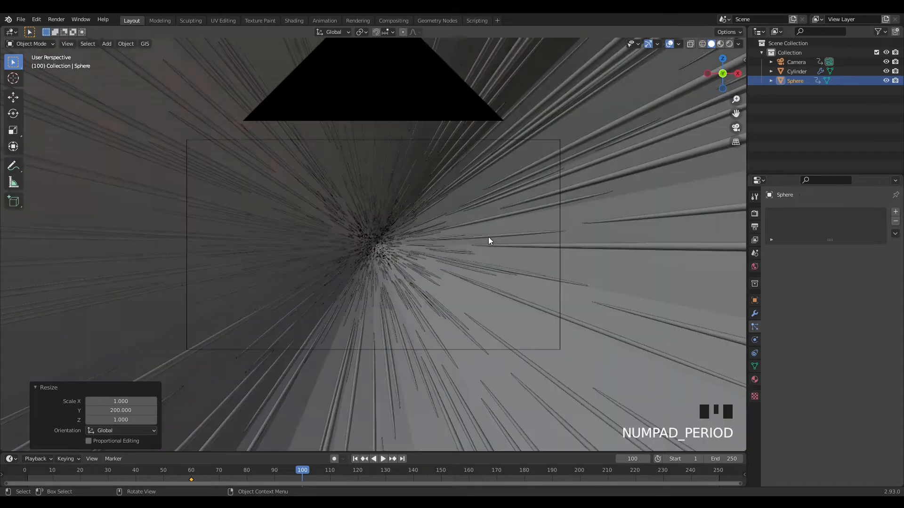
{"action": "scroll", "coordinate": [363, 266], "scroll_direction": "up", "scroll_amount": 8}
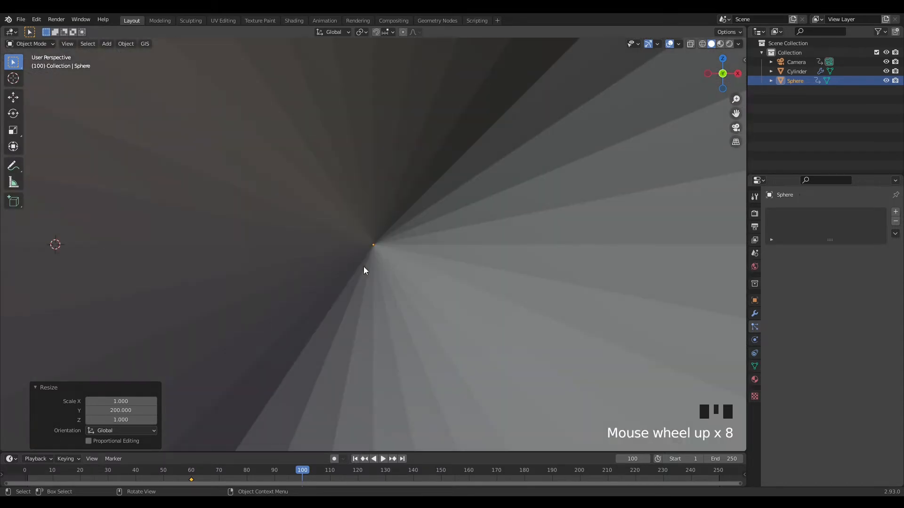
{"action": "scroll", "coordinate": [363, 267], "scroll_direction": "down", "scroll_amount": 5}
{"action": "middle_click_drag", "start_coordinate": [388, 249], "coordinate": [355, 257]}
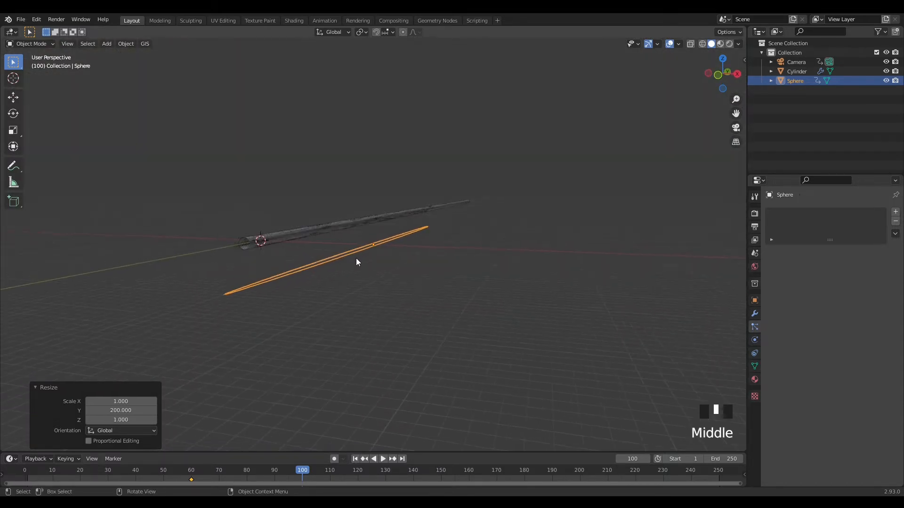
{"action": "key", "text": "i"}
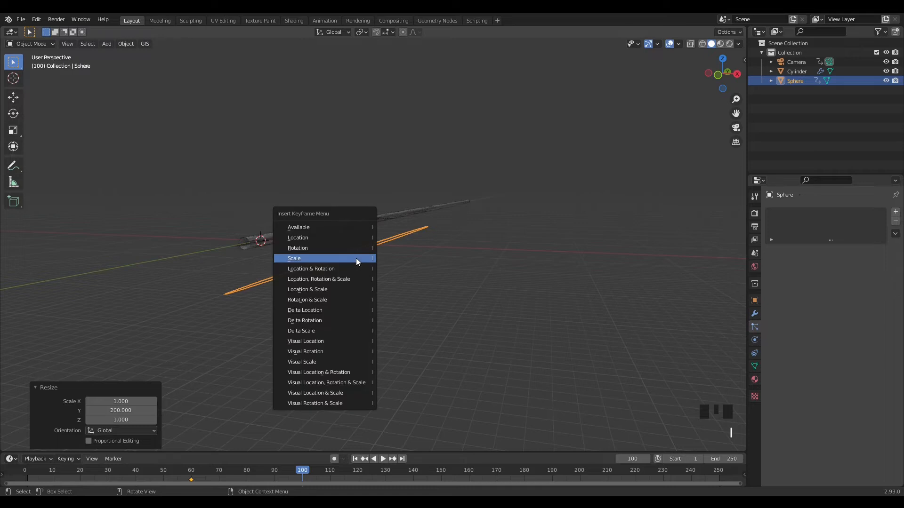
{"action": "left_click", "coordinate": [356, 258]}
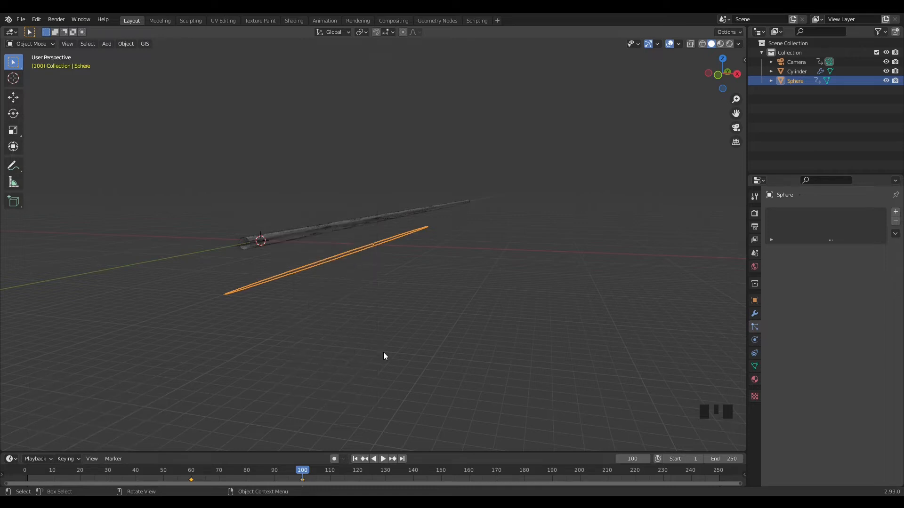
Play the animation from frame 1 through the camera view to check the stretching particles, and stop playback
{"action": "left_click", "coordinate": [356, 459]}
{"action": "key", "text": "KP_0"}
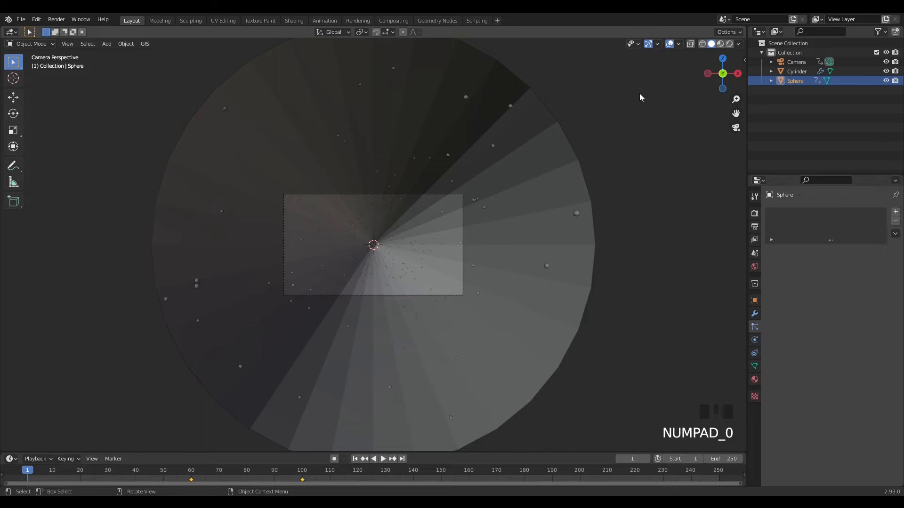
{"action": "left_click", "coordinate": [383, 459]}
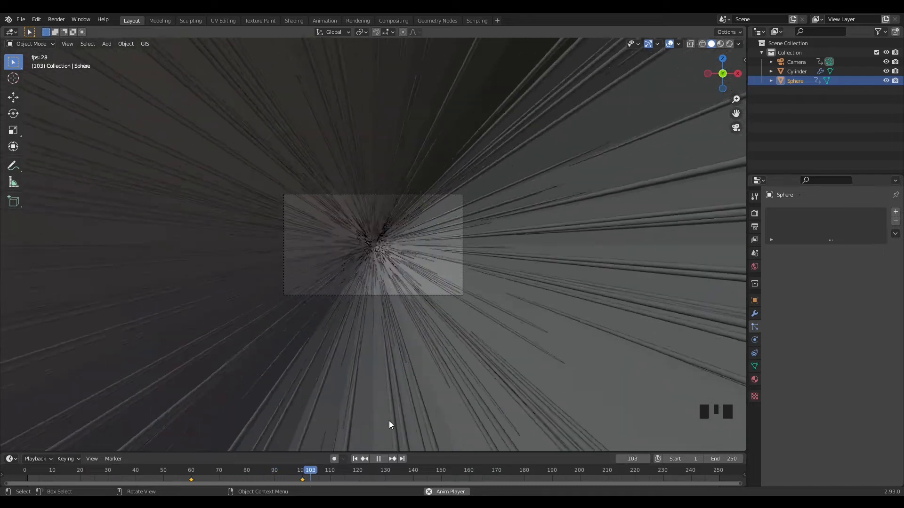
{"action": "left_click", "coordinate": [378, 458]}
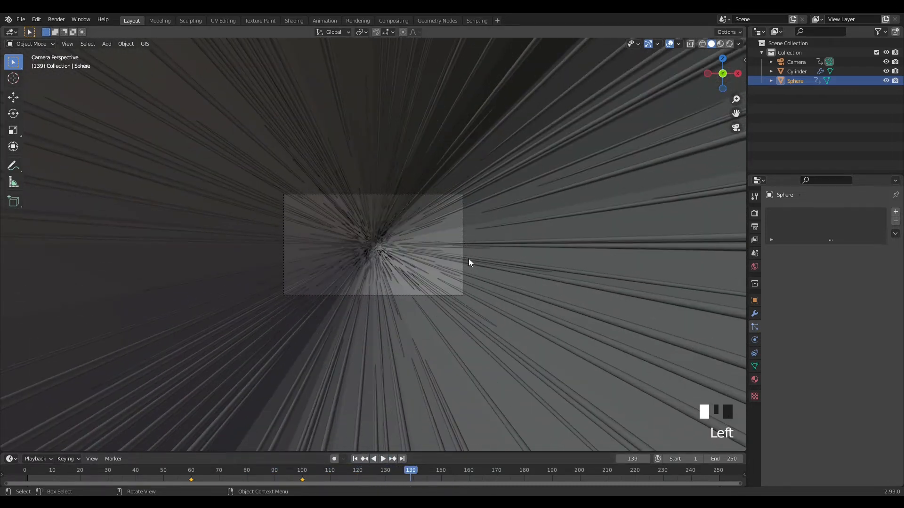
Move the playhead to the camera's keyframe at frame 200, and insert a scale keyframe on the sphere there
{"action": "left_click", "coordinate": [403, 294]}
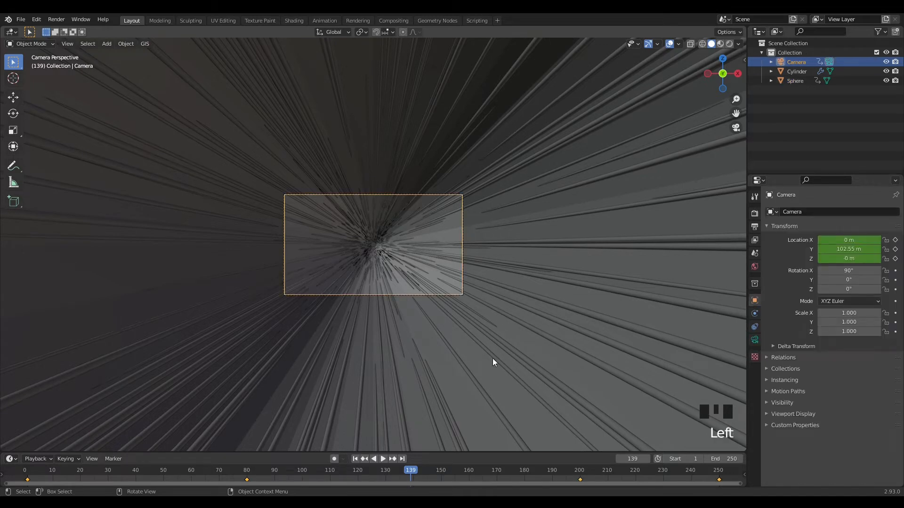
{"action": "left_click", "coordinate": [394, 459]}
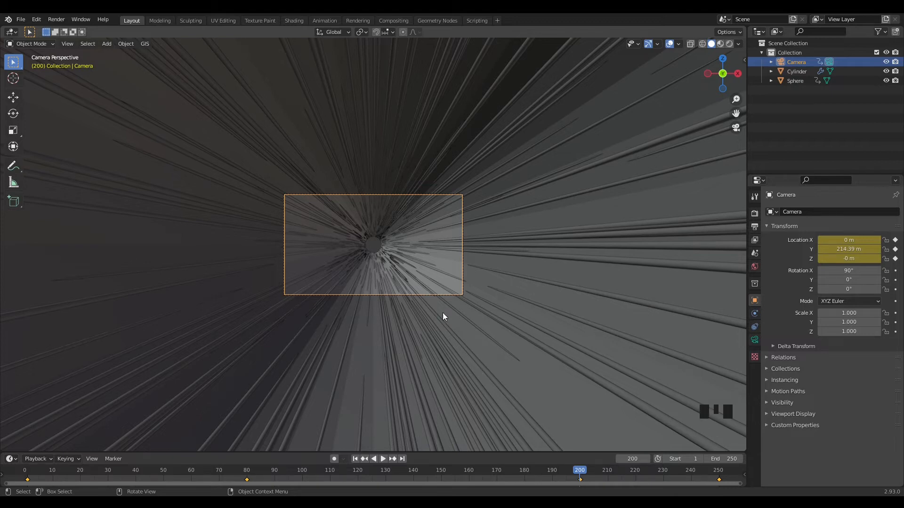
{"action": "left_click", "coordinate": [793, 81]}
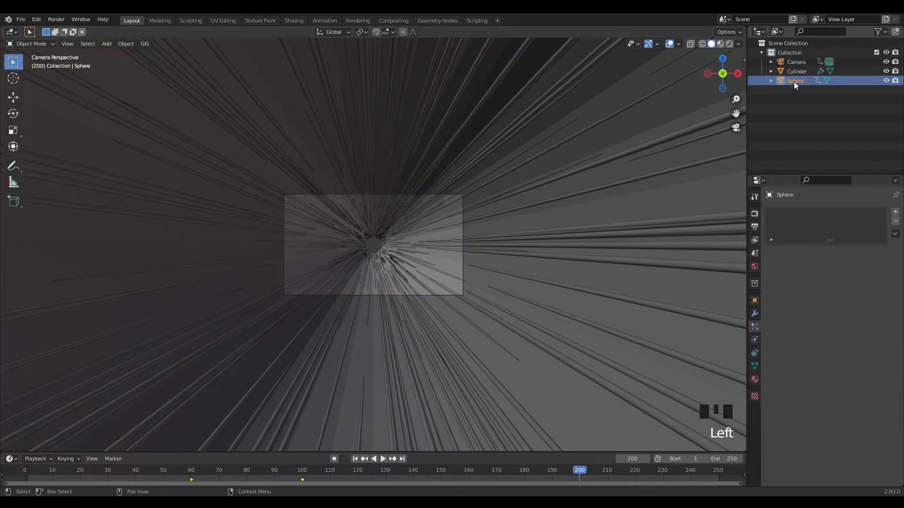
{"action": "key", "text": "KP_Decimal"}
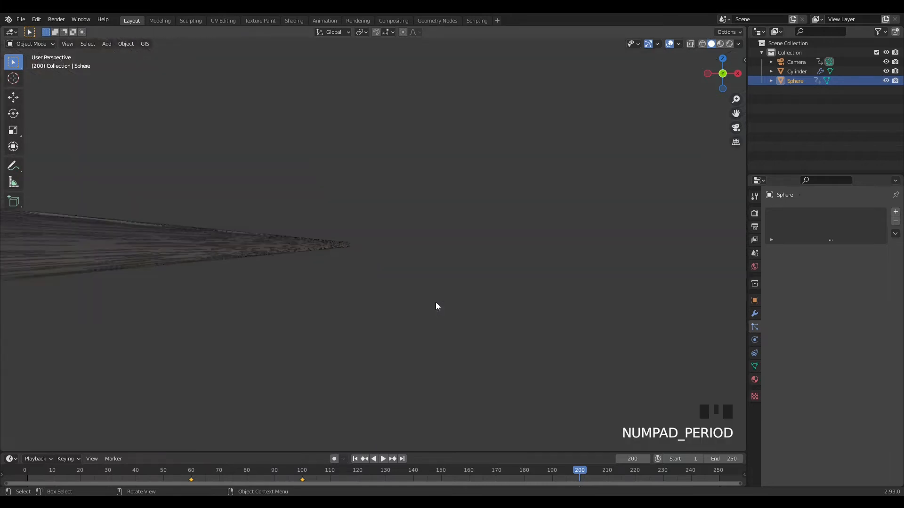
{"action": "scroll", "coordinate": [395, 268], "scroll_direction": "up", "scroll_amount": 7}
{"action": "scroll", "coordinate": [398, 271], "scroll_direction": "down", "scroll_amount": 3}
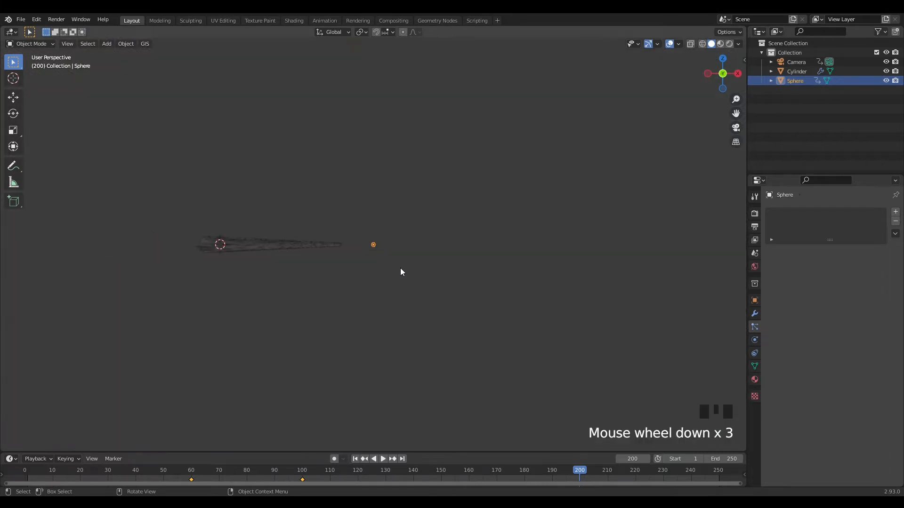
{"action": "middle_click_drag", "start_coordinate": [399, 270], "coordinate": [391, 274]}
{"action": "scroll", "coordinate": [388, 275], "scroll_direction": "up", "scroll_amount": 3}
{"action": "scroll", "coordinate": [386, 277], "scroll_direction": "down", "scroll_amount": 1}
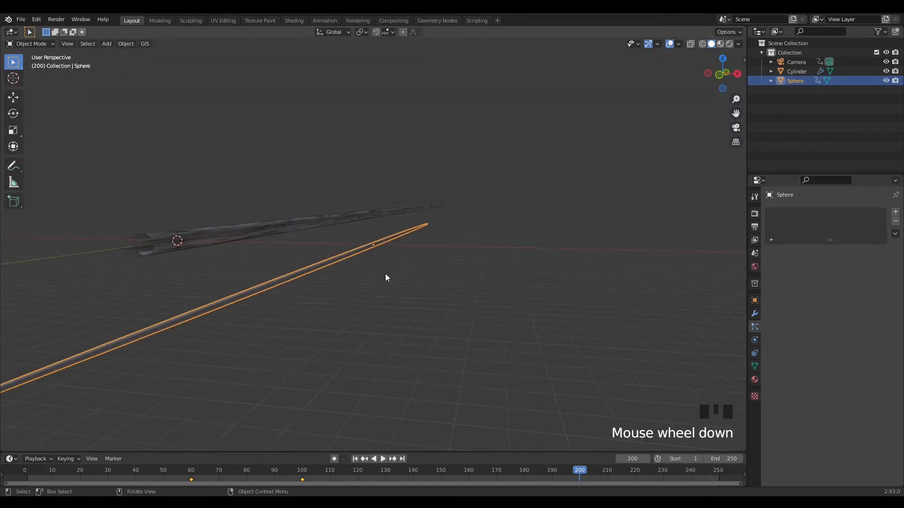
{"action": "scroll", "coordinate": [385, 274], "scroll_direction": "down", "scroll_amount": 2}
{"action": "key", "text": "i"}
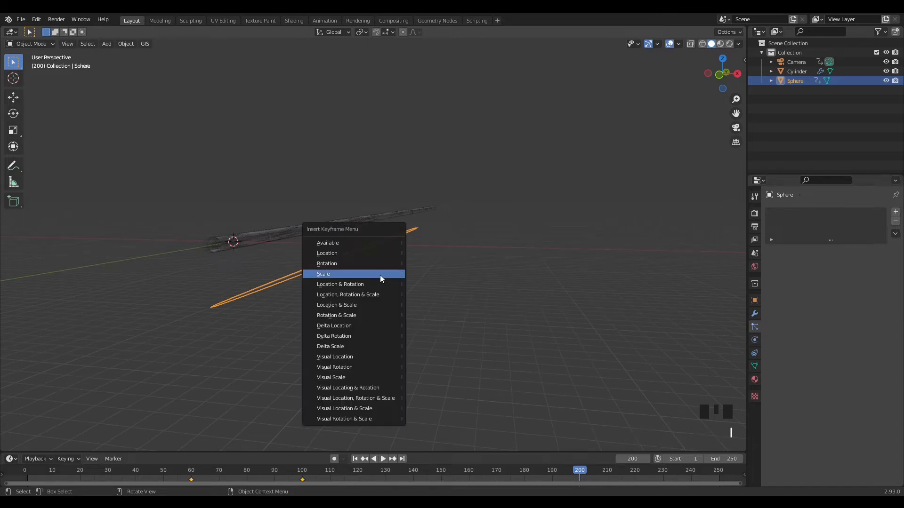
{"action": "left_click", "coordinate": [379, 275]}
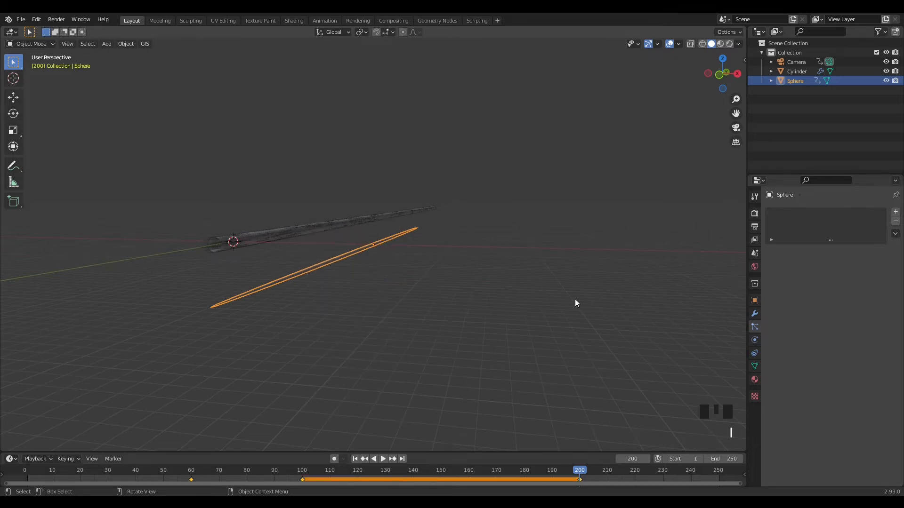
At frame 210, set the sphere's Y scale to 0.2 and keyframe that value
{"action": "left_click", "coordinate": [607, 470]}
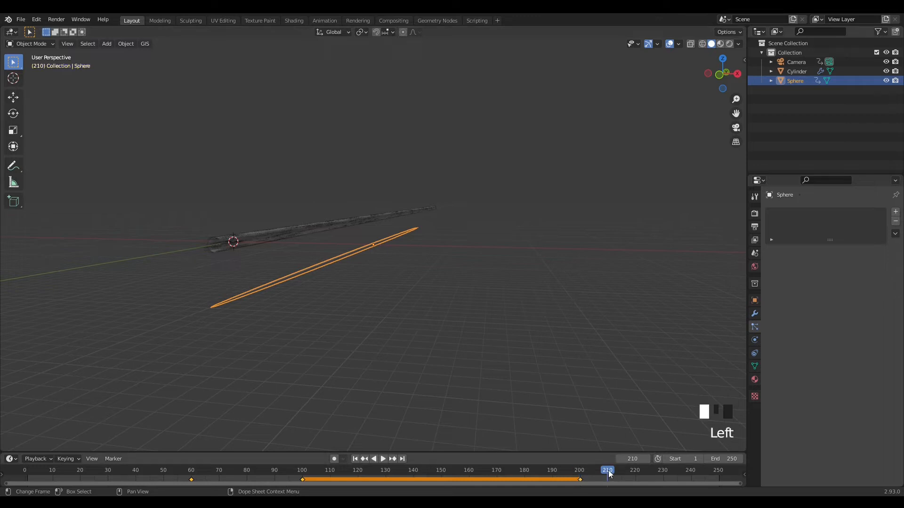
{"action": "key", "text": "s"}
{"action": "left_click", "coordinate": [402, 275]}
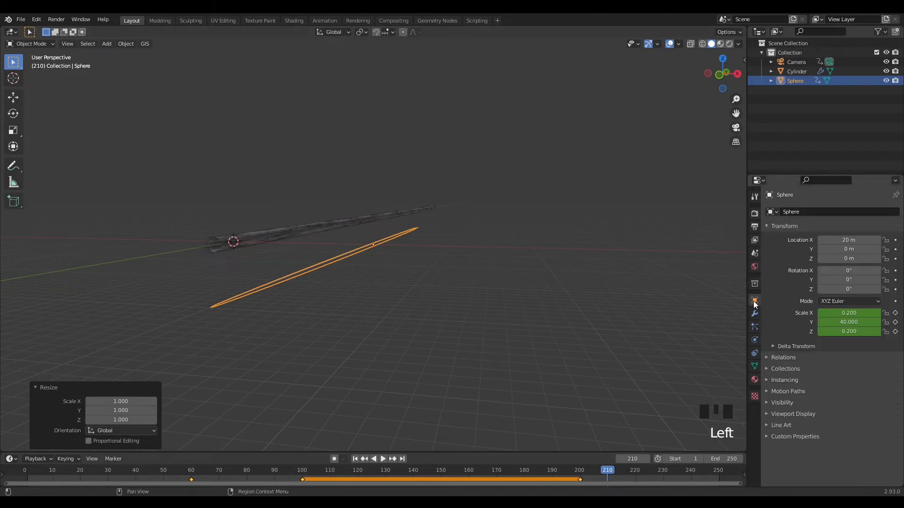
{"action": "left_click", "coordinate": [848, 322]}
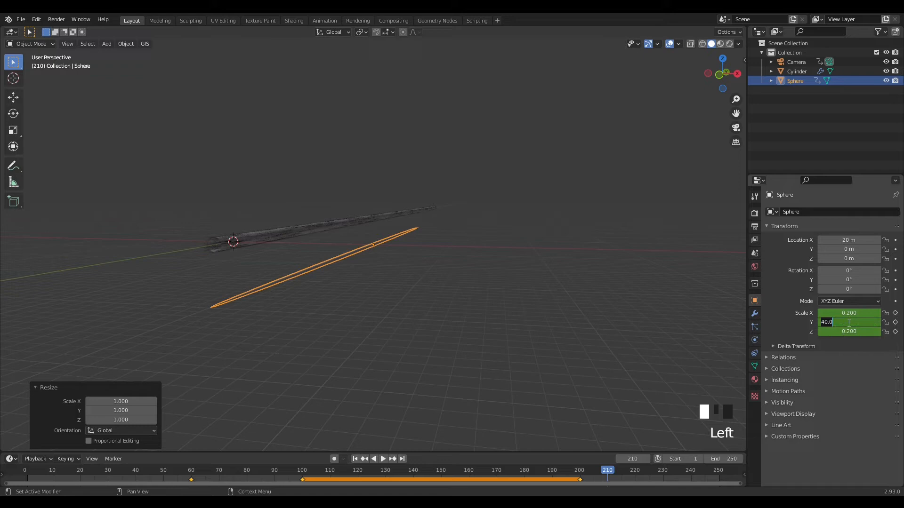
{"action": "key", "text": "BackSpace"}
{"action": "key", "text": "Return"}
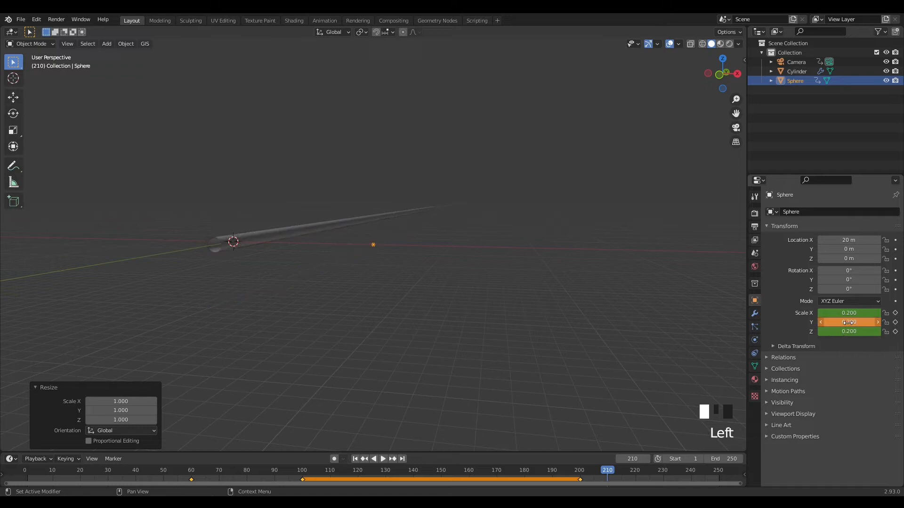
{"action": "left_click", "coordinate": [895, 323]}
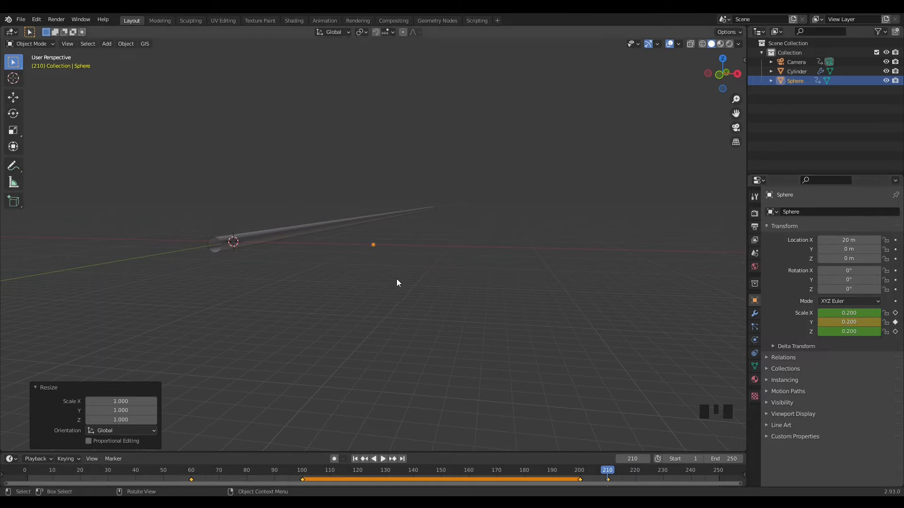
Check the sphere's shape up close, select the cylinder, and view its particles through the camera at frame 210
{"action": "scroll", "coordinate": [381, 269], "scroll_direction": "up", "scroll_amount": 14}
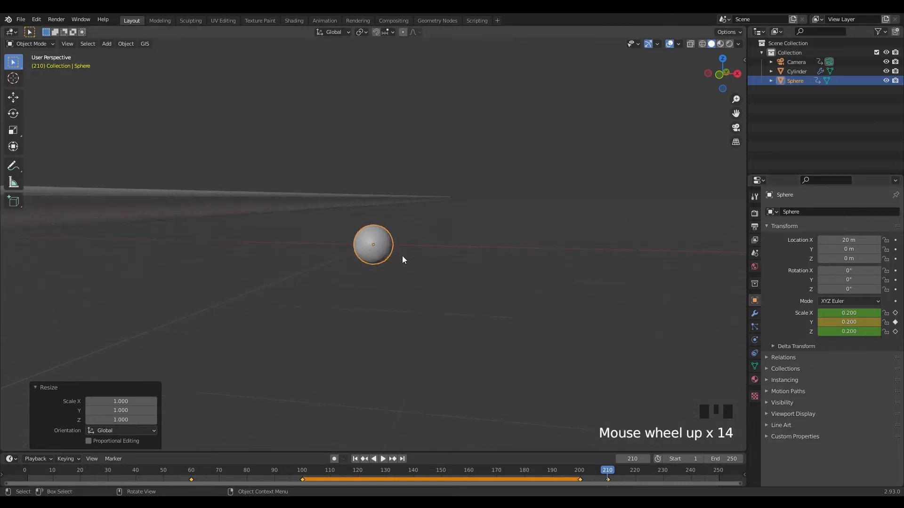
{"action": "scroll", "coordinate": [403, 257], "scroll_direction": "up", "scroll_amount": 4}
{"action": "middle_click_drag", "start_coordinate": [424, 255], "coordinate": [403, 264]}
{"action": "left_click", "coordinate": [243, 136]}
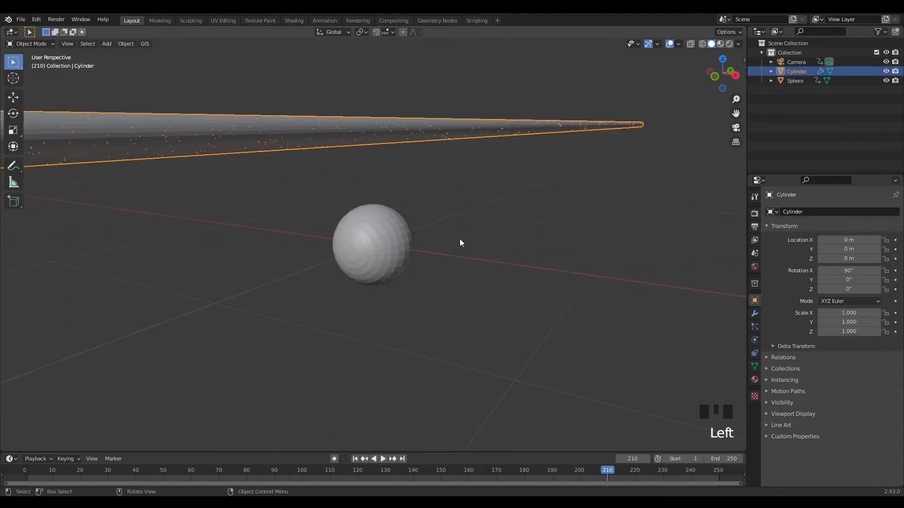
{"action": "key", "text": "KP_0"}
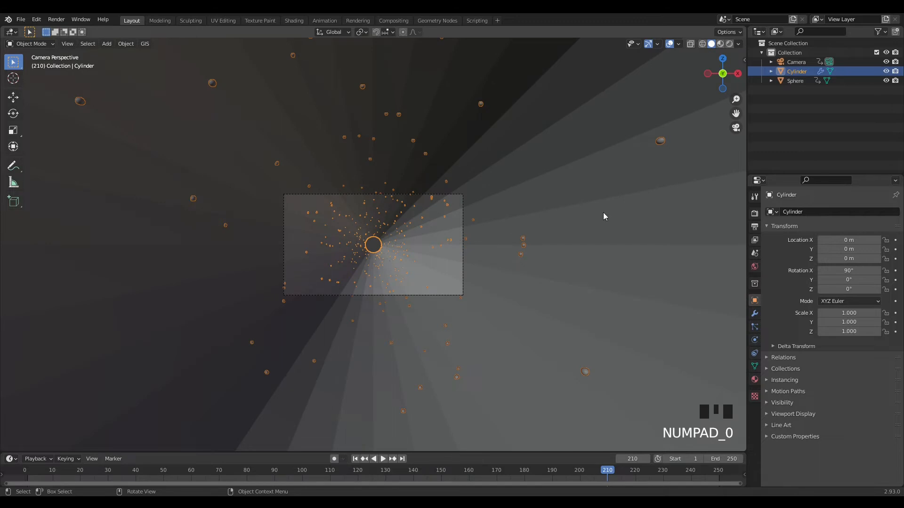
Play the animation from frame 1 through the camera view, stop it and return to the first frame
{"action": "key", "text": "shift+Left"}
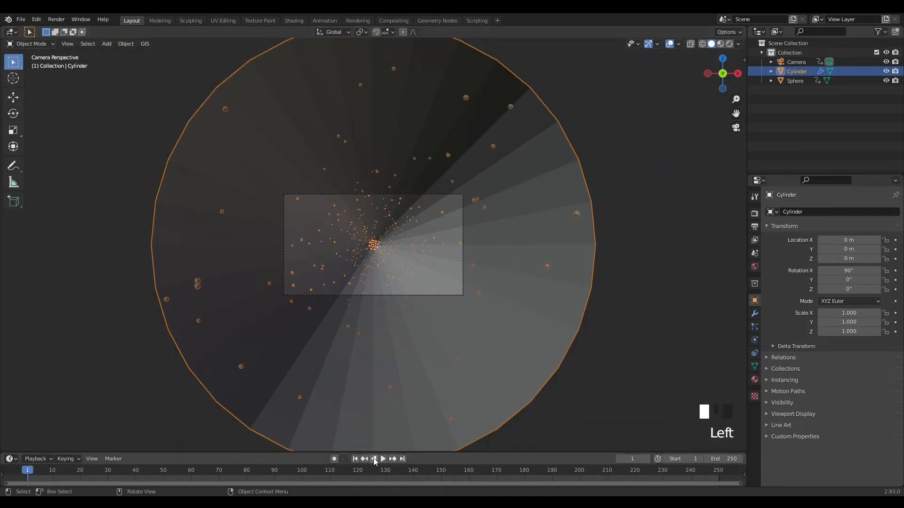
{"action": "left_click", "coordinate": [383, 459]}
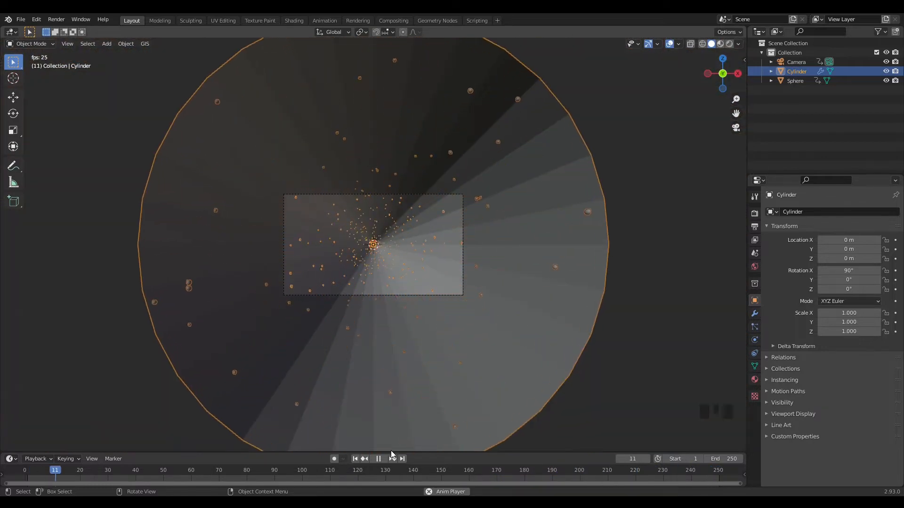
{"action": "left_click", "coordinate": [380, 458]}
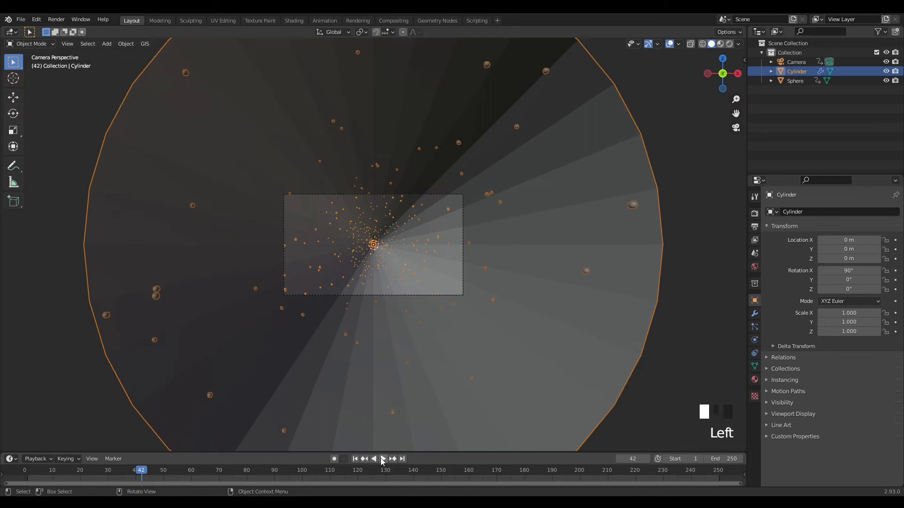
{"action": "left_click", "coordinate": [355, 458]}
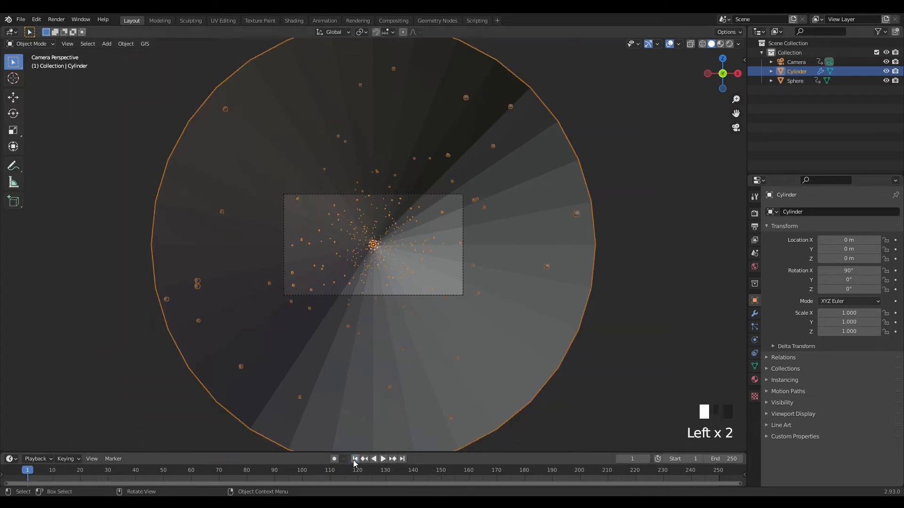
Switch the viewport to rendered shading and play the star animation through the enlarged camera frame
{"action": "left_click", "coordinate": [729, 43]}
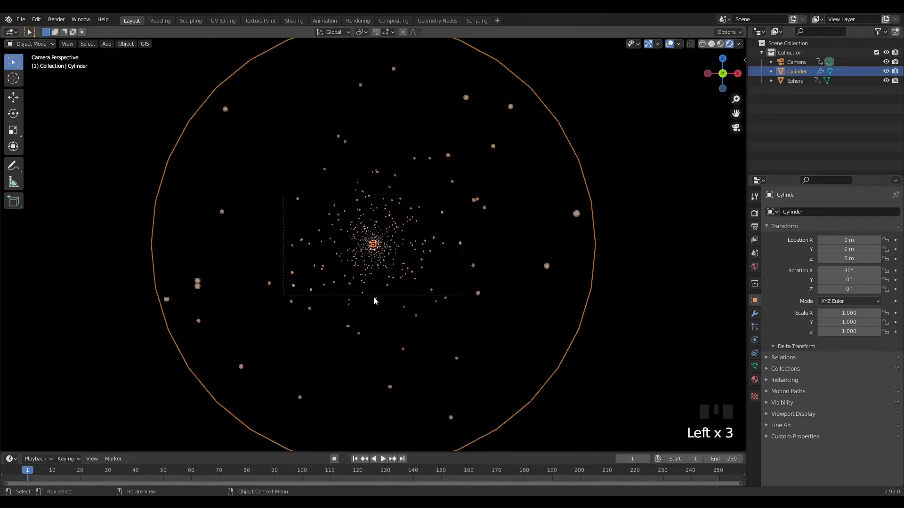
{"action": "left_click", "coordinate": [387, 299]}
{"action": "scroll", "coordinate": [385, 379], "scroll_direction": "up", "scroll_amount": 7}
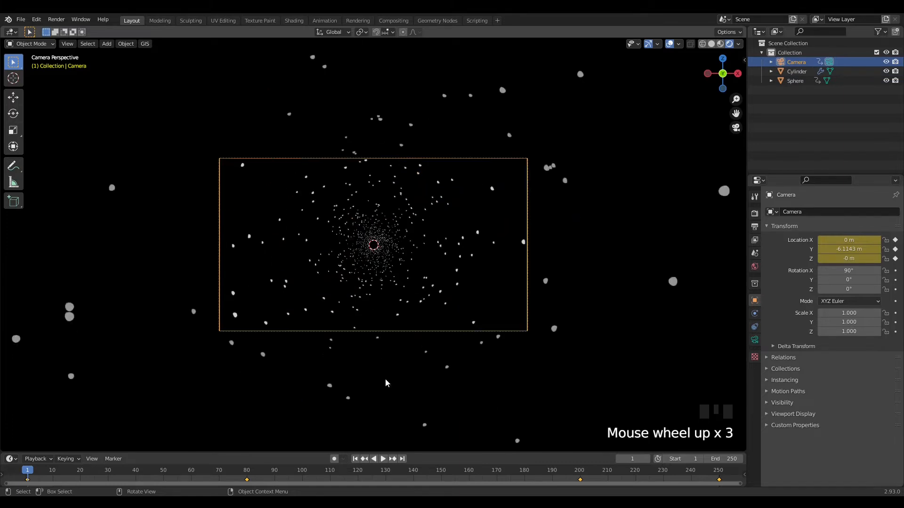
{"action": "scroll", "coordinate": [385, 371], "scroll_direction": "up", "scroll_amount": 1}
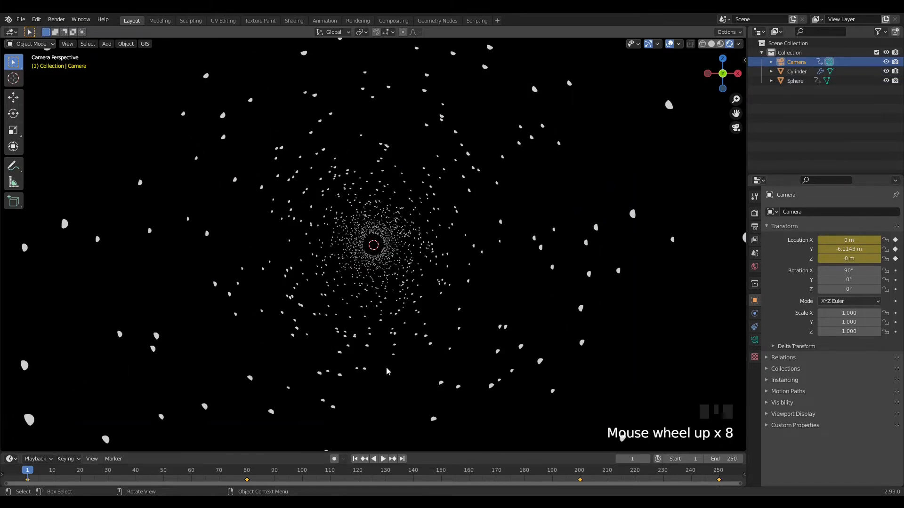
{"action": "scroll", "coordinate": [386, 371], "scroll_direction": "down", "scroll_amount": 1}
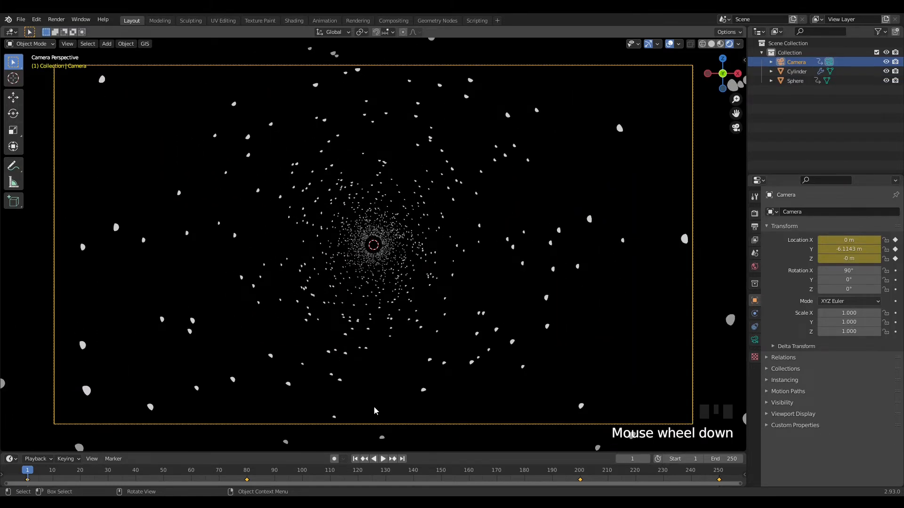
{"action": "left_click", "coordinate": [383, 459]}
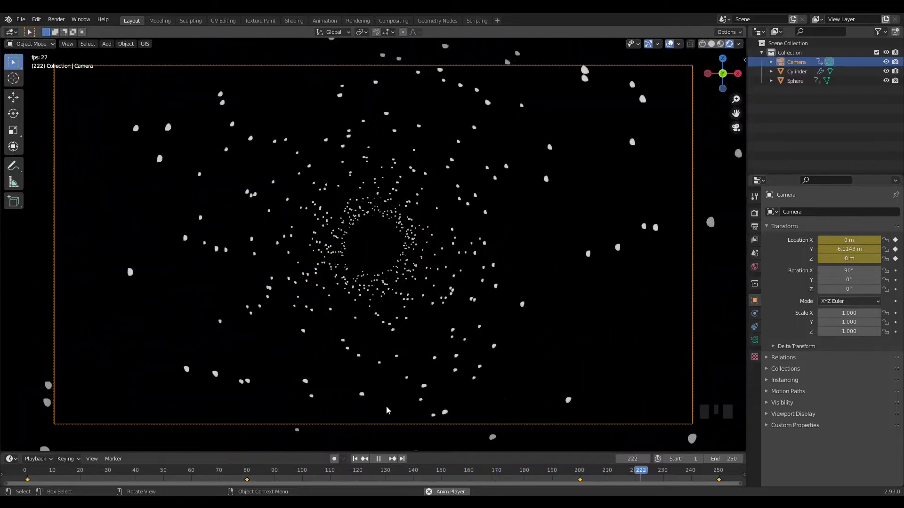
{"action": "left_click", "coordinate": [376, 461]}
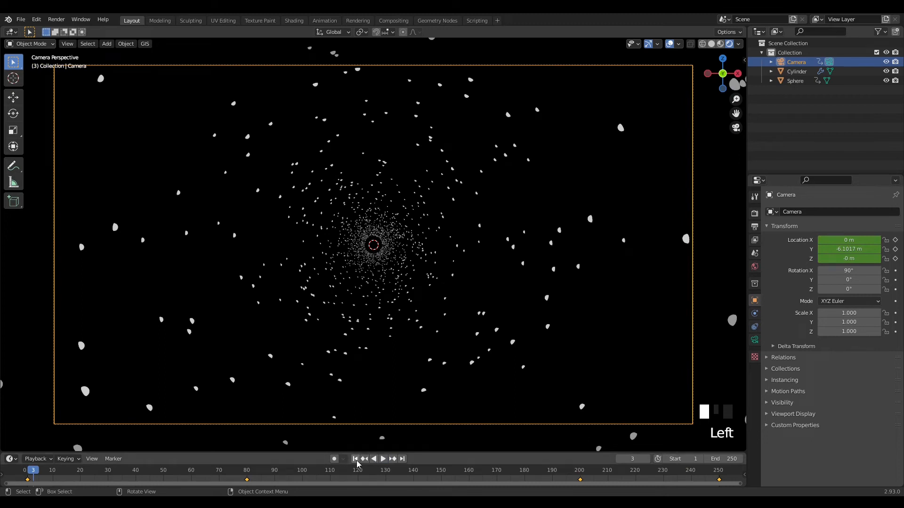
Set the render scale of the cylinder's particle system to 0.01
{"action": "left_click", "coordinate": [216, 326]}
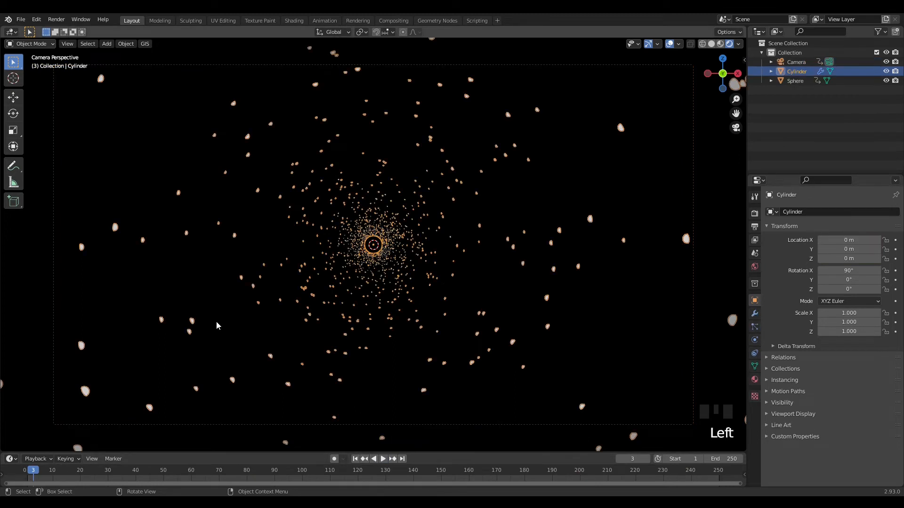
{"action": "left_click", "coordinate": [754, 326]}
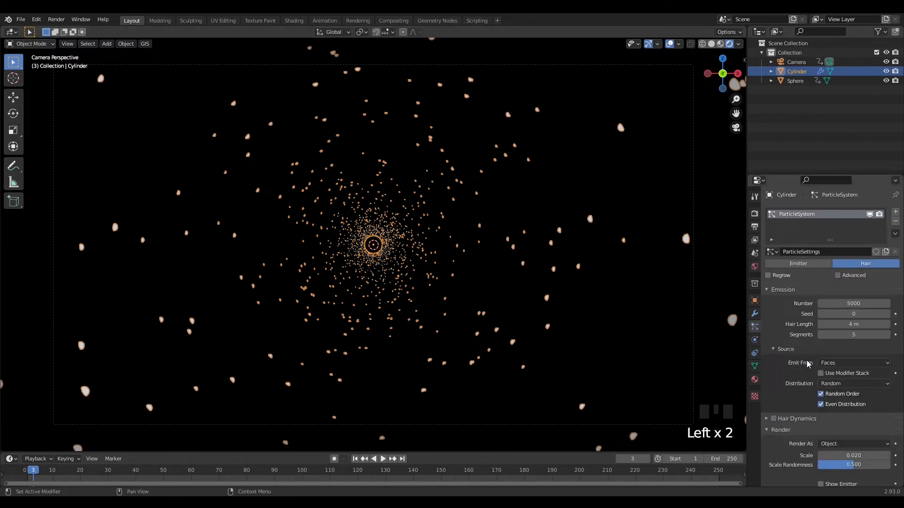
{"action": "scroll", "coordinate": [814, 362], "scroll_direction": "down", "scroll_amount": 3}
{"action": "left_click", "coordinate": [853, 399]}
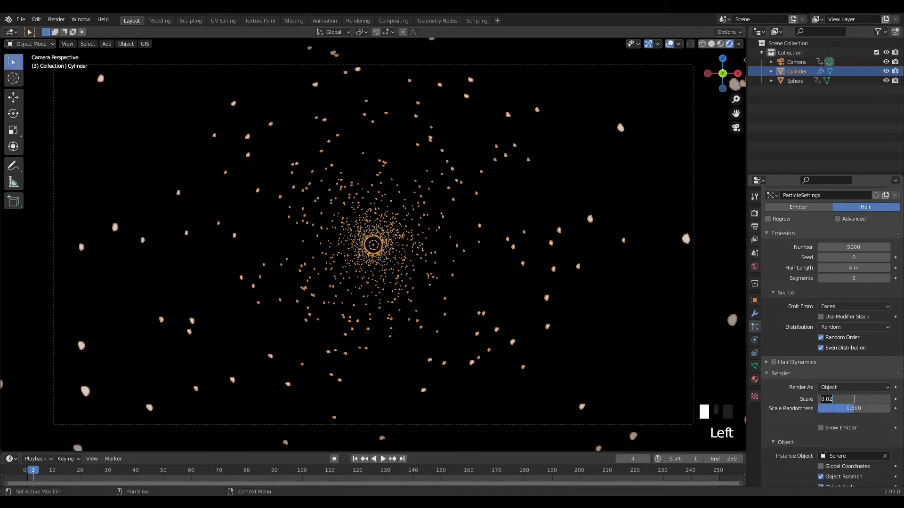
{"action": "type", "text": ".01"}
{"action": "key", "text": "Return"}
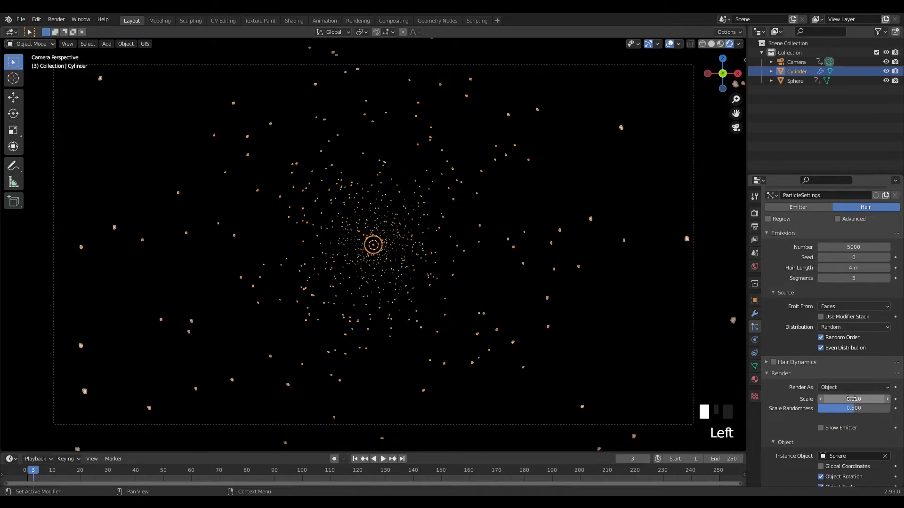
Render the current frame as an image to check the star size and close the result
{"action": "left_click", "coordinate": [377, 425]}
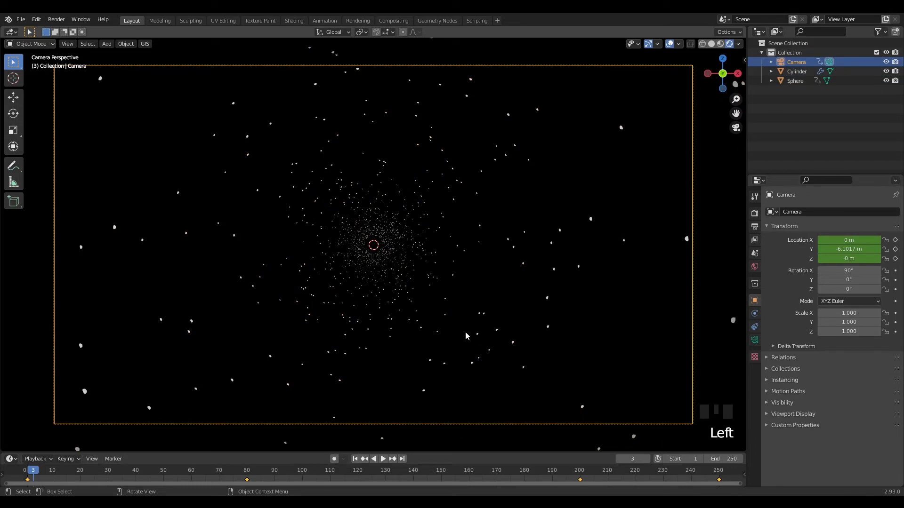
{"action": "key", "text": "F12"}
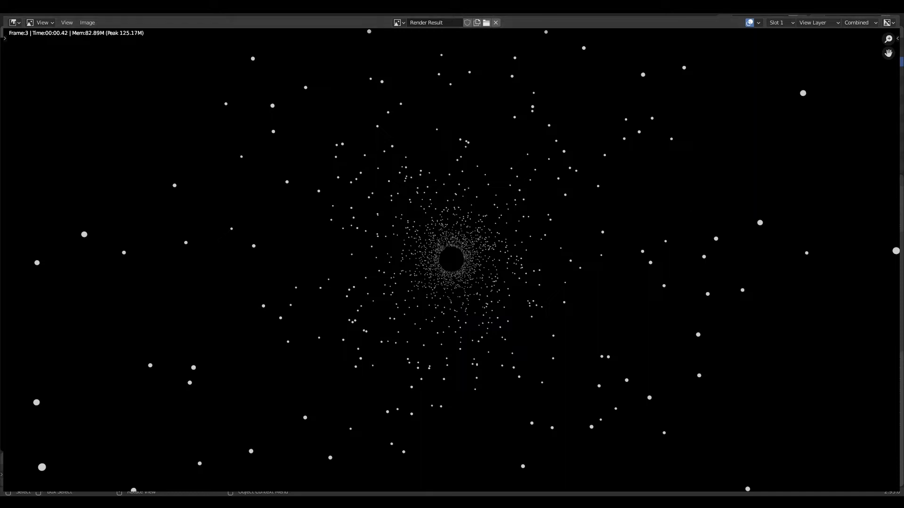
{"action": "left_click", "coordinate": [890, 8]}
Set the render scale of the cylinder's particle system to 0.005
{"action": "left_click", "coordinate": [407, 333]}
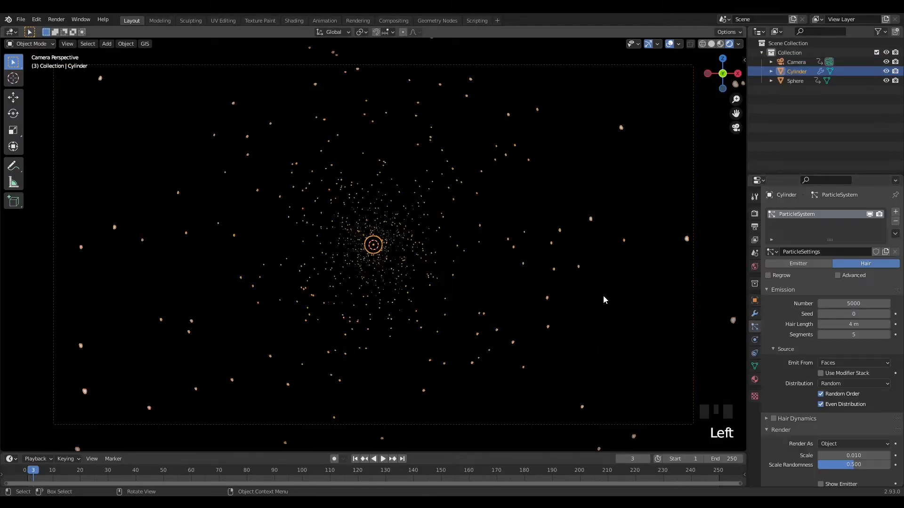
{"action": "left_click", "coordinate": [849, 455]}
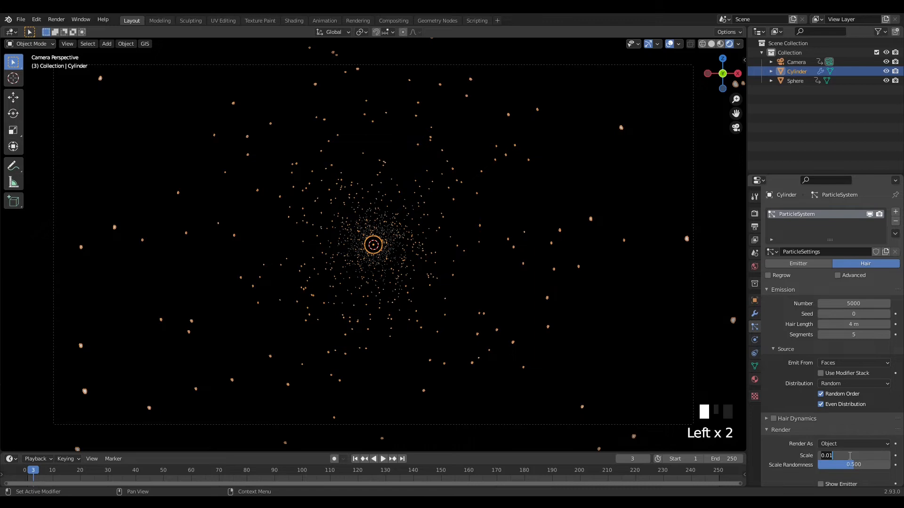
{"action": "type", "text": ".005"}
{"action": "key", "text": "Return"}
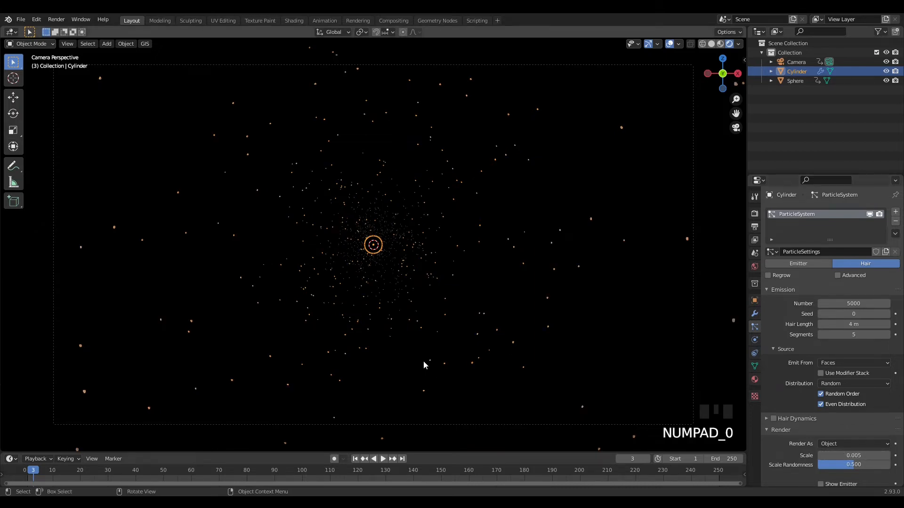
Render the current frame to check the smaller stars, and inspect the streaks at frames 105 and 121
{"action": "key", "text": "F12"}
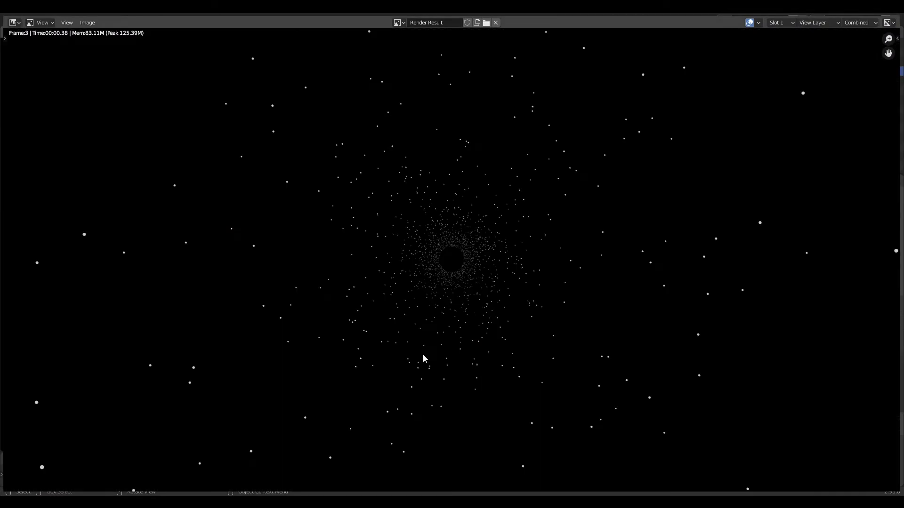
{"action": "left_click", "coordinate": [890, 14]}
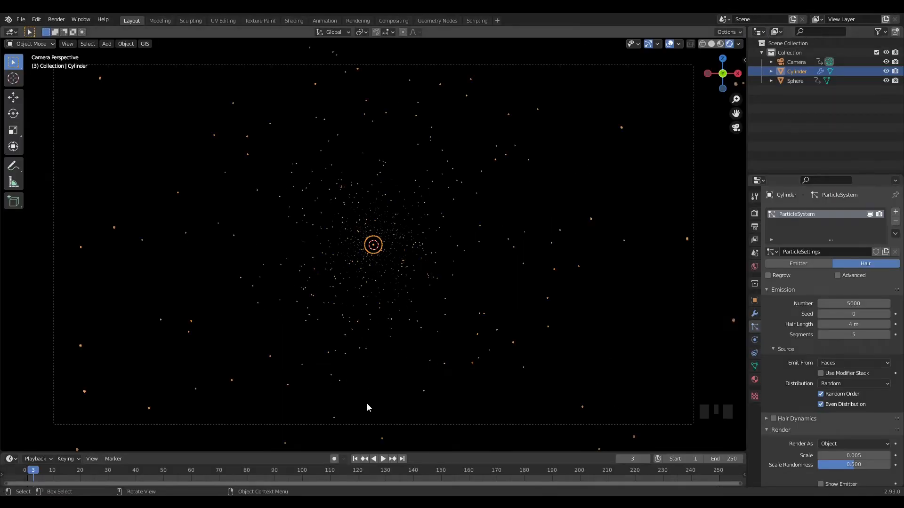
{"action": "left_click", "coordinate": [364, 424]}
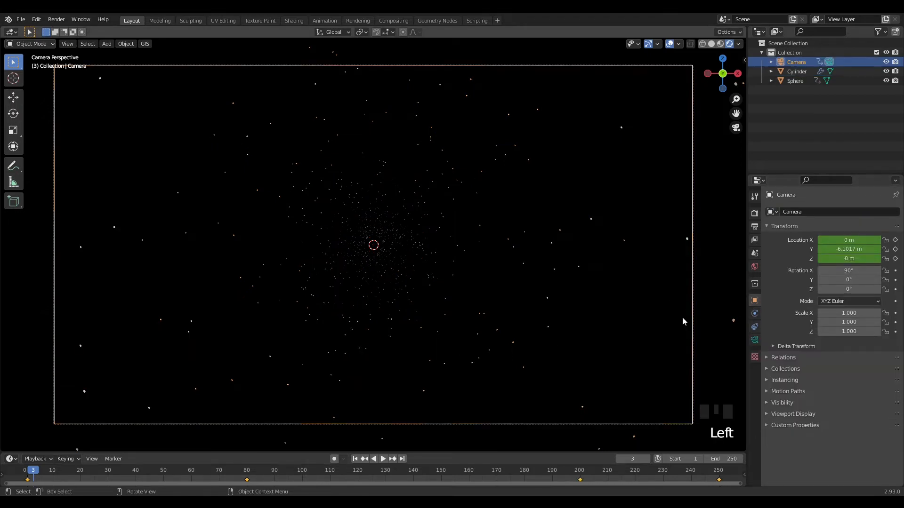
{"action": "left_click", "coordinate": [315, 470]}
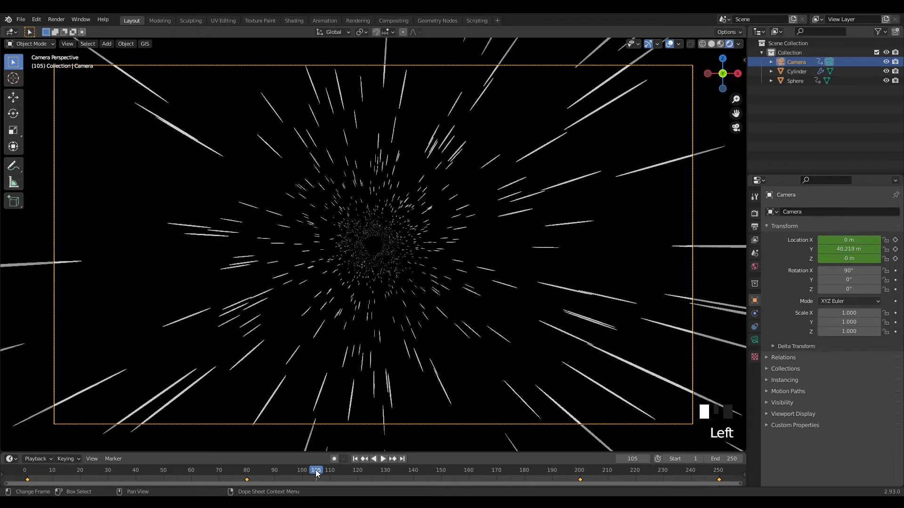
{"action": "left_click", "coordinate": [360, 469]}
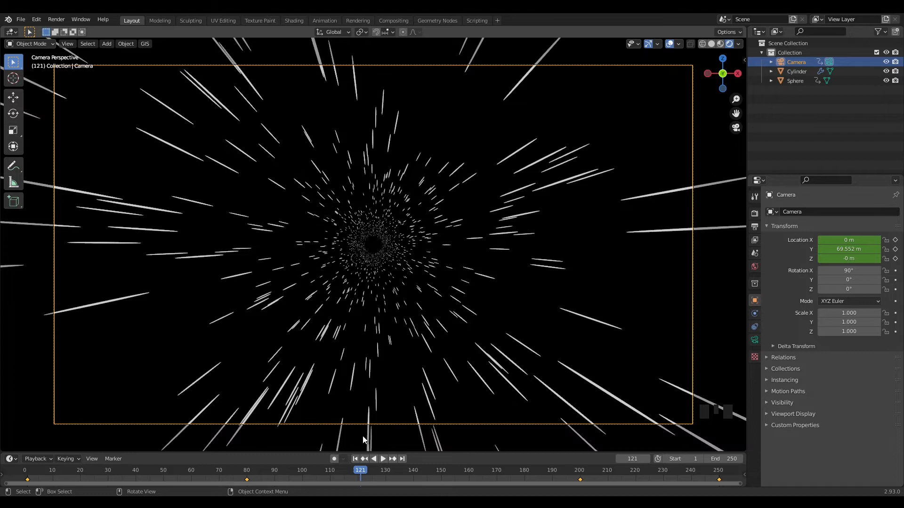
At the sphere's frame 100 keyframe, scale the sphere by 2 along Y and insert a Scale keyframe
{"action": "left_click", "coordinate": [793, 81]}
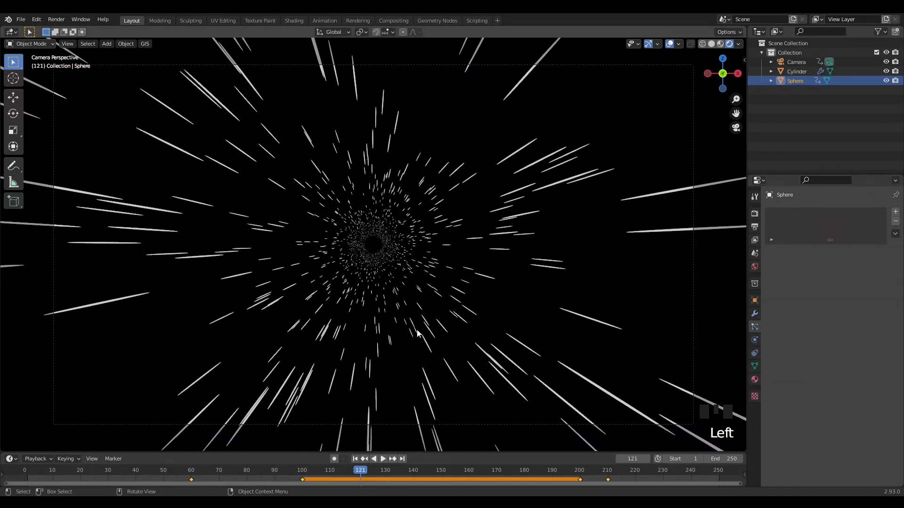
{"action": "key", "text": "KP_Decimal"}
{"action": "middle_click_drag", "start_coordinate": [443, 309], "coordinate": [402, 293]}
{"action": "scroll", "coordinate": [377, 285], "scroll_direction": "up", "scroll_amount": 1}
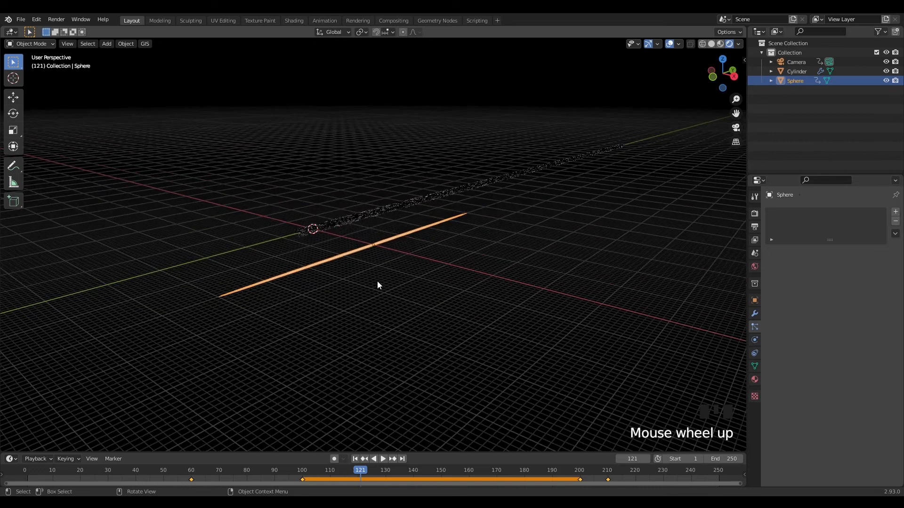
{"action": "left_click", "coordinate": [365, 457]}
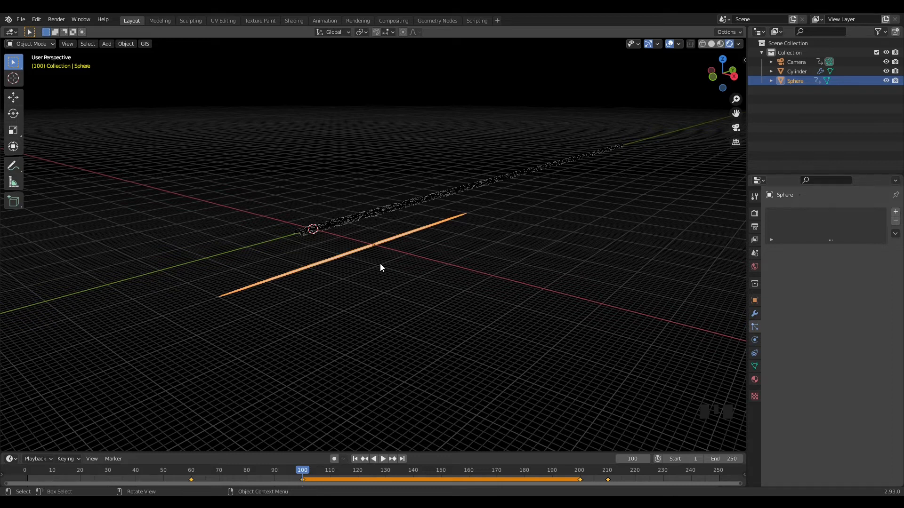
{"action": "key", "text": "s"}
{"action": "type", "text": "y"}
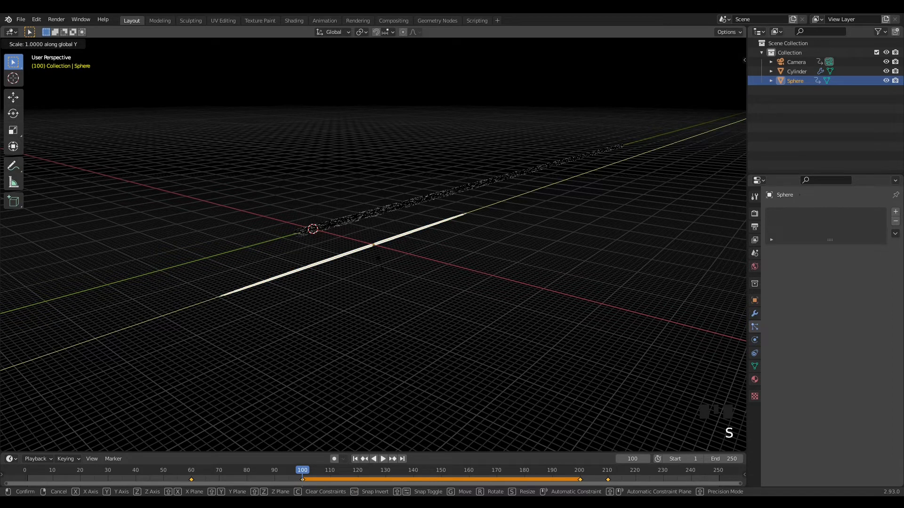
{"action": "type", "text": "2"}
{"action": "key", "text": "Return"}
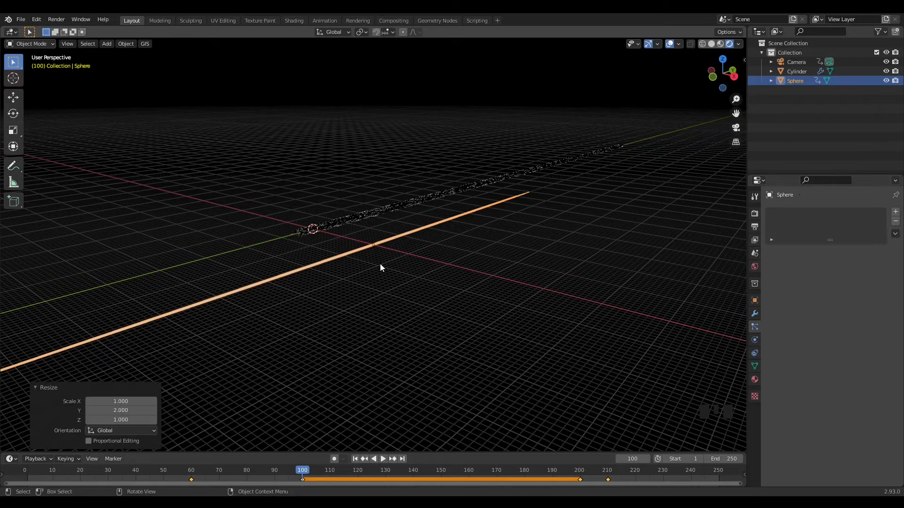
{"action": "key", "text": "i"}
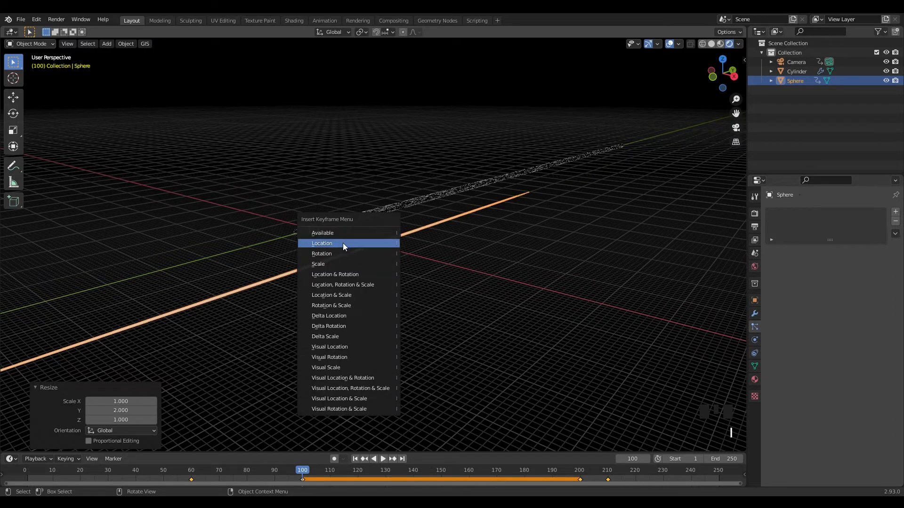
{"action": "left_click", "coordinate": [335, 265]}
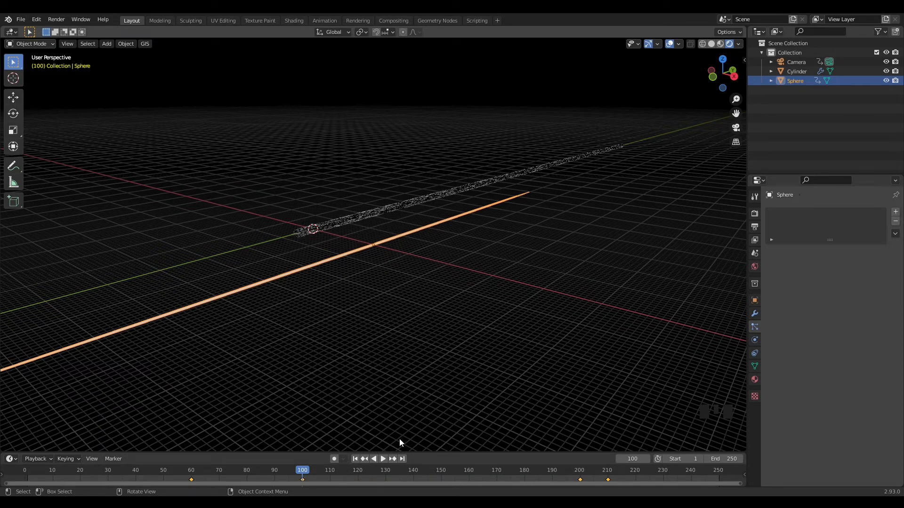
At the sphere's frame 200 keyframe, scale the sphere by 2 along Y and insert a Scale keyframe
{"action": "left_click", "coordinate": [392, 459]}
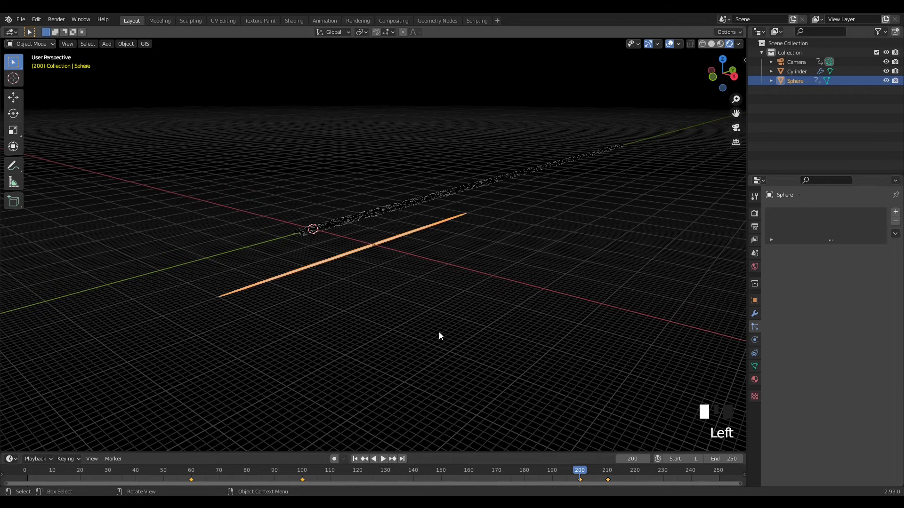
{"action": "type", "text": "sy"}
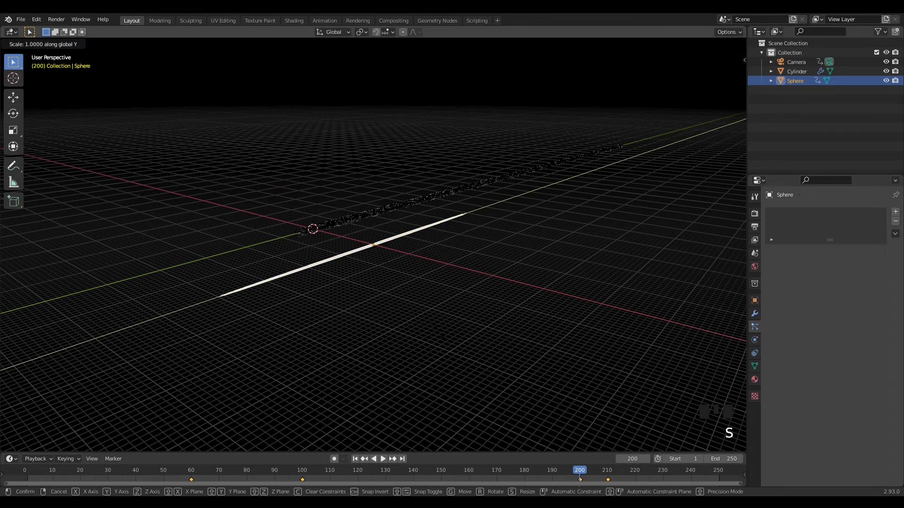
{"action": "type", "text": "2"}
{"action": "key", "text": "Return"}
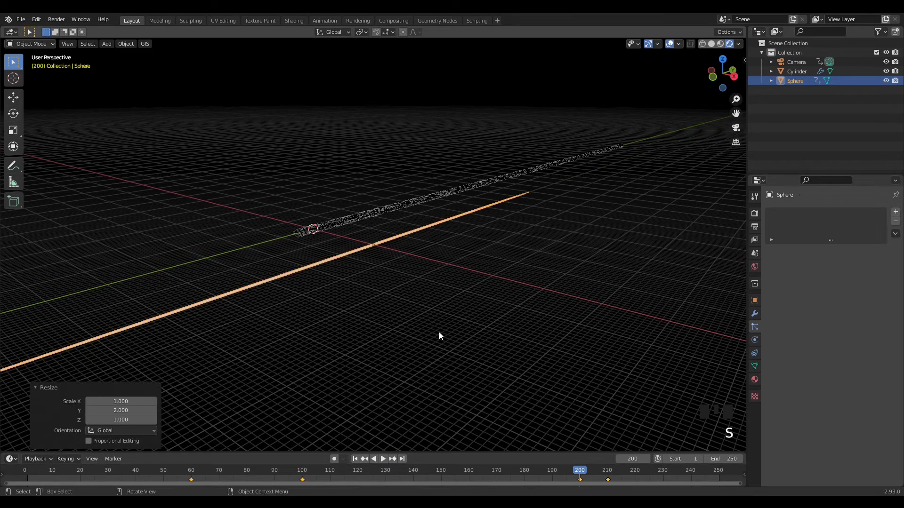
{"action": "key", "text": "i"}
{"action": "left_click", "coordinate": [439, 331]}
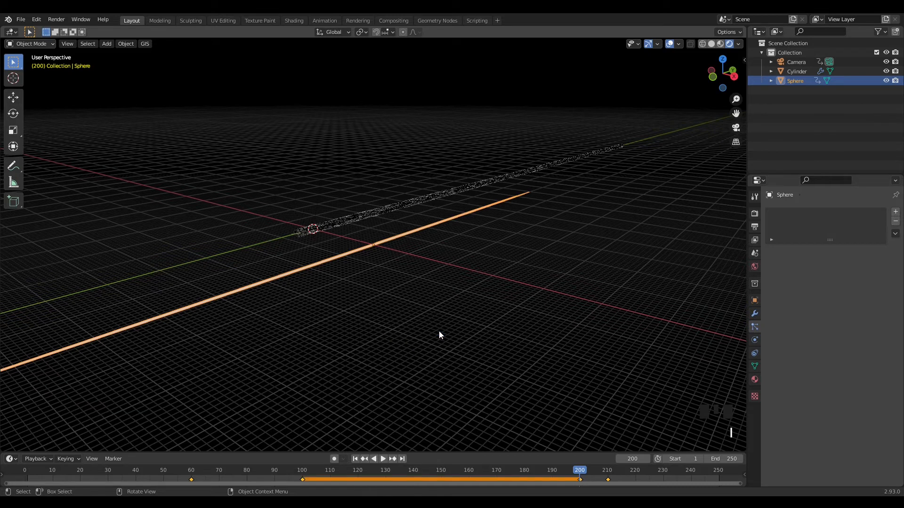
Play the animation from frame 1 through the camera, stop it, and inspect the streaks at frame 137
{"action": "left_click", "coordinate": [355, 459]}
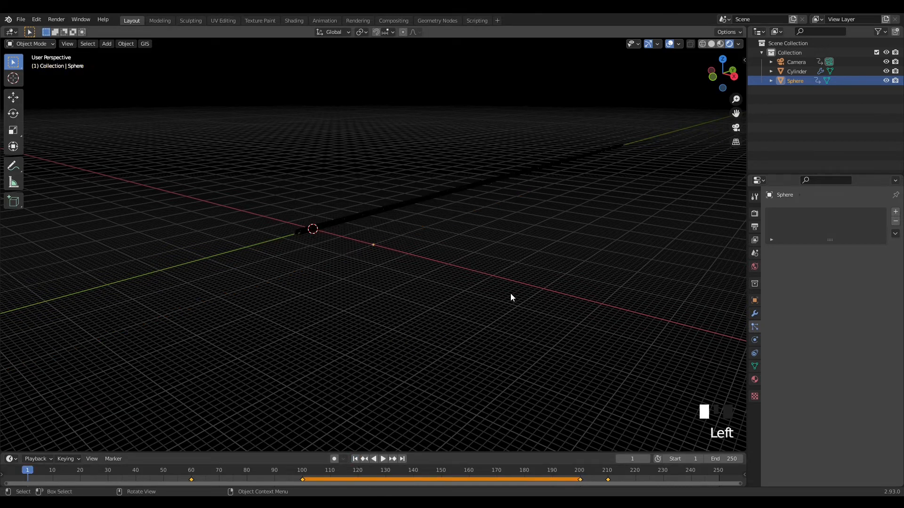
{"action": "key", "text": "KP_0"}
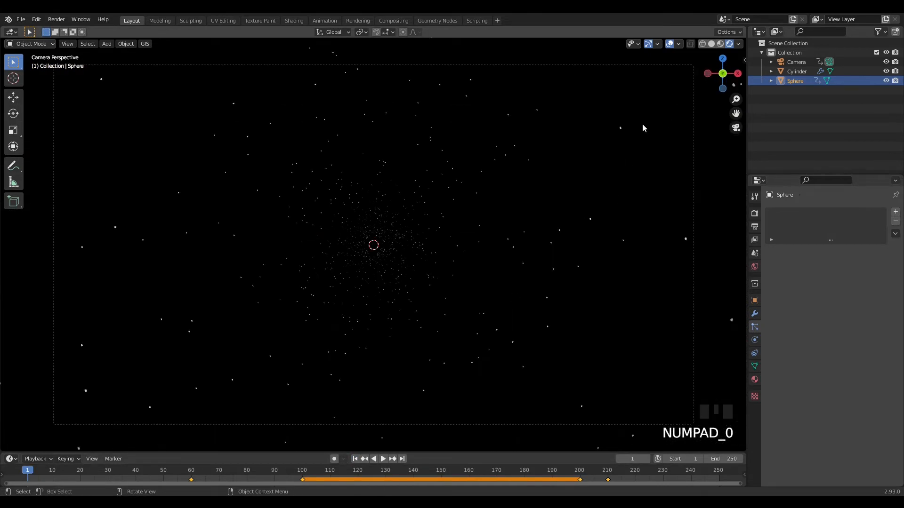
{"action": "left_click", "coordinate": [383, 459]}
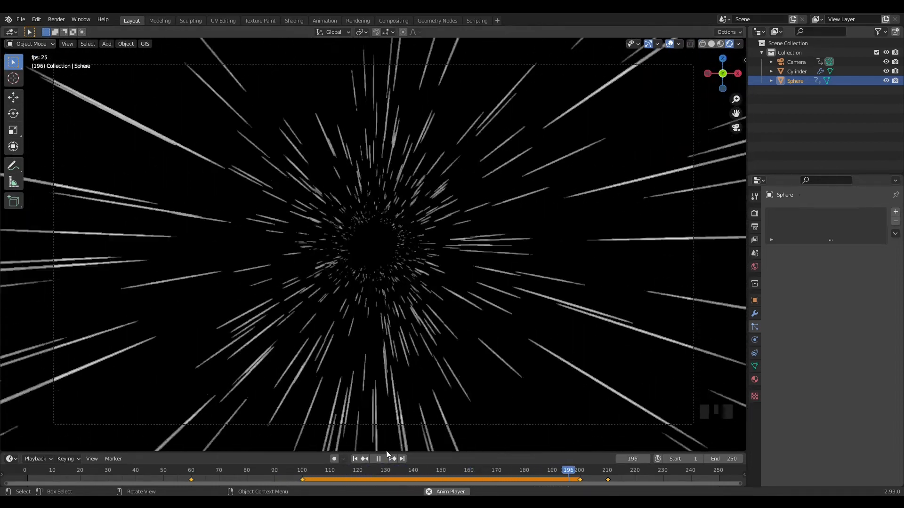
{"action": "left_click", "coordinate": [378, 458]}
{"action": "left_click", "coordinate": [405, 470]}
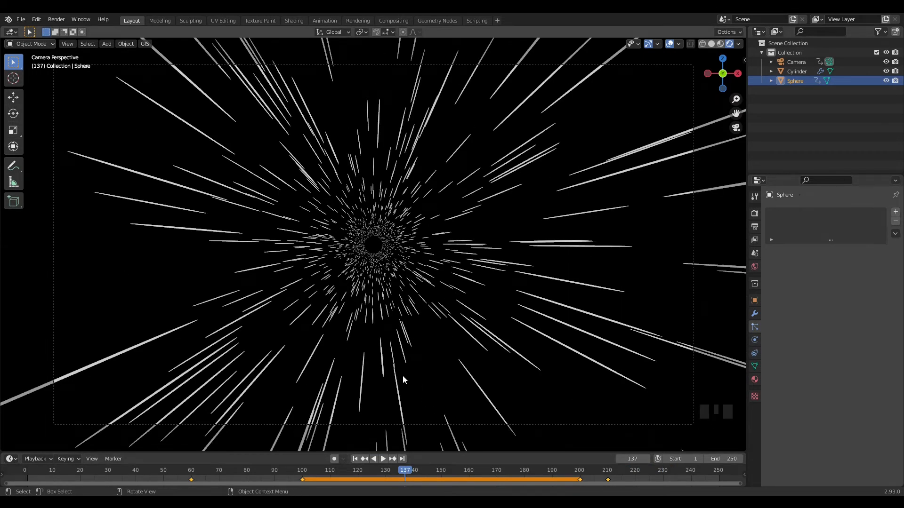
At the sphere's frame 100 keyframe, scale the sphere by 4 along Y and insert a Scale keyframe
{"action": "left_click", "coordinate": [364, 459]}
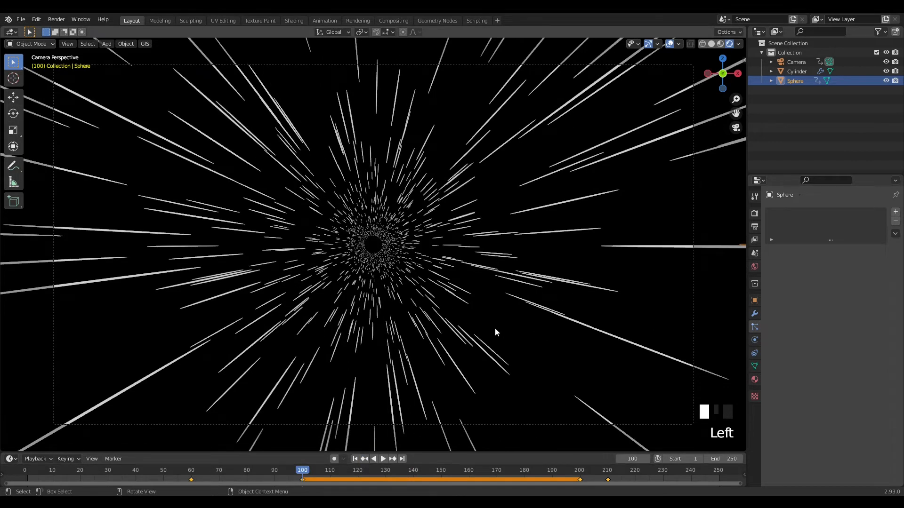
{"action": "key", "text": "s"}
{"action": "key", "text": "y"}
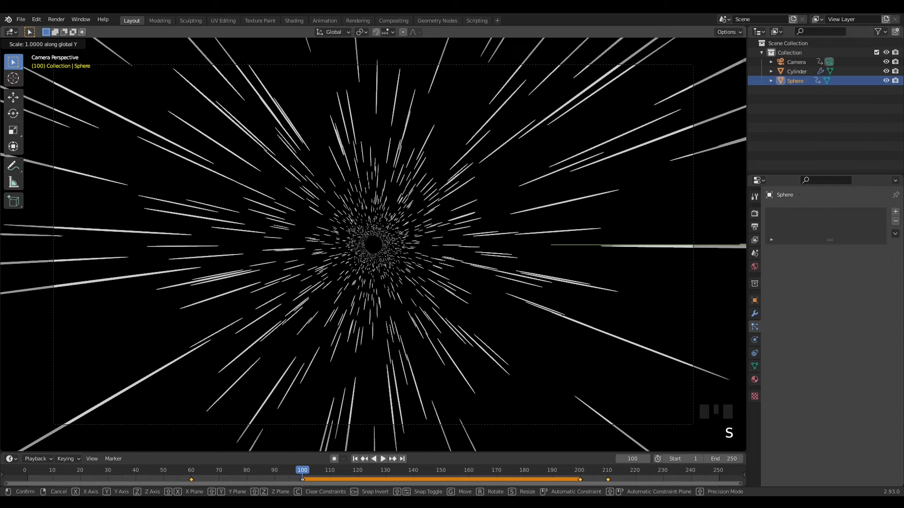
{"action": "type", "text": "2"}
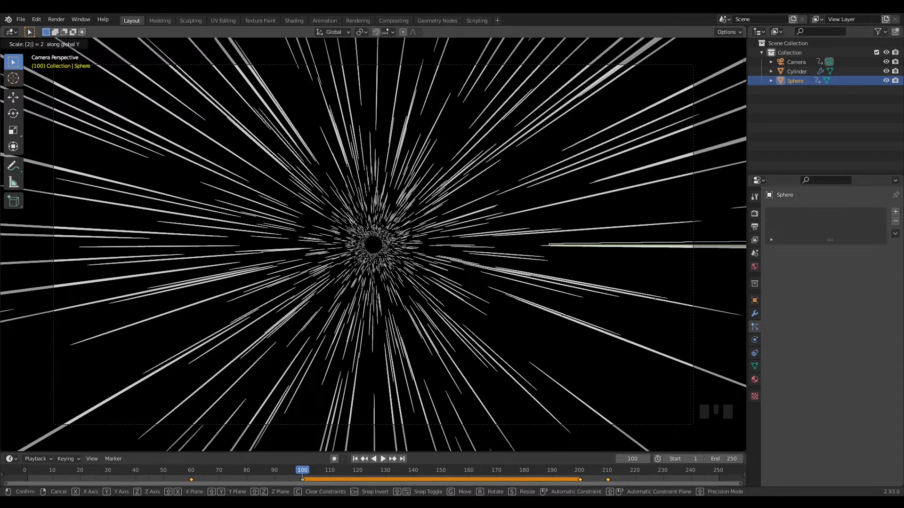
{"action": "key", "text": "BackSpace"}
{"action": "type", "text": "5"}
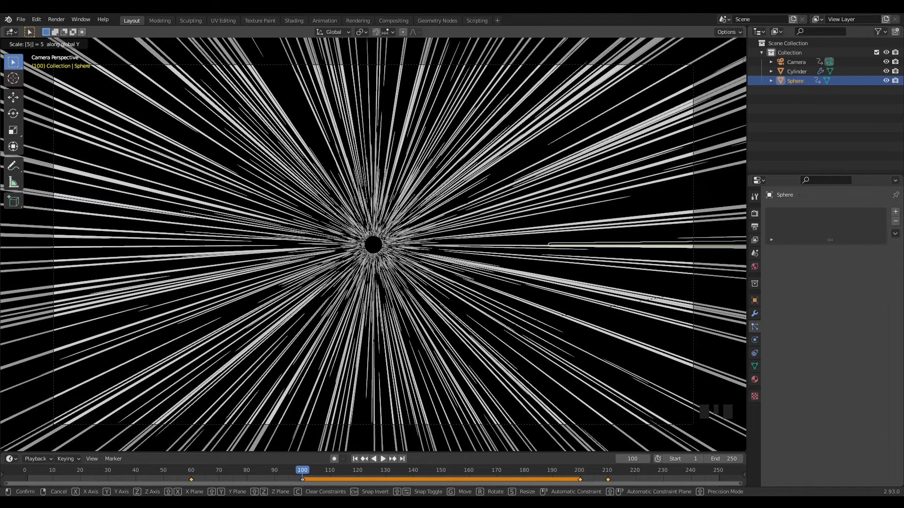
{"action": "key", "text": "BackSpace"}
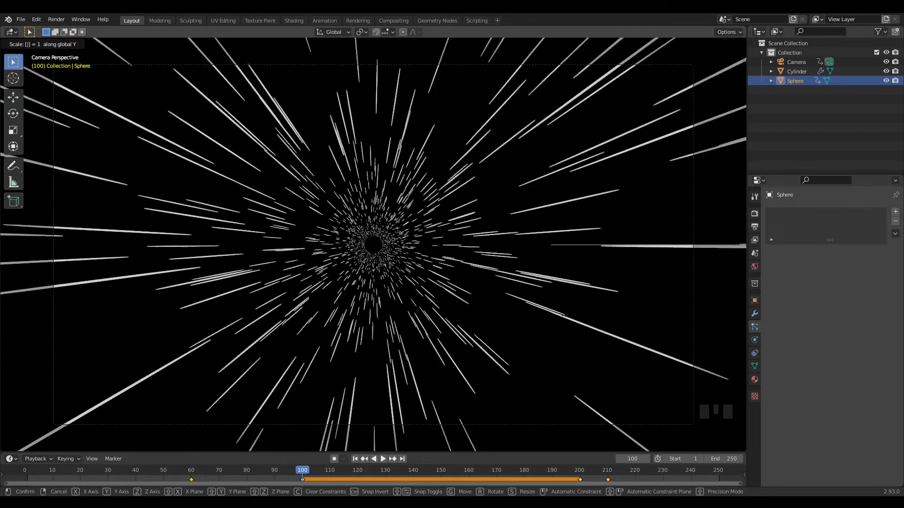
{"action": "type", "text": "4"}
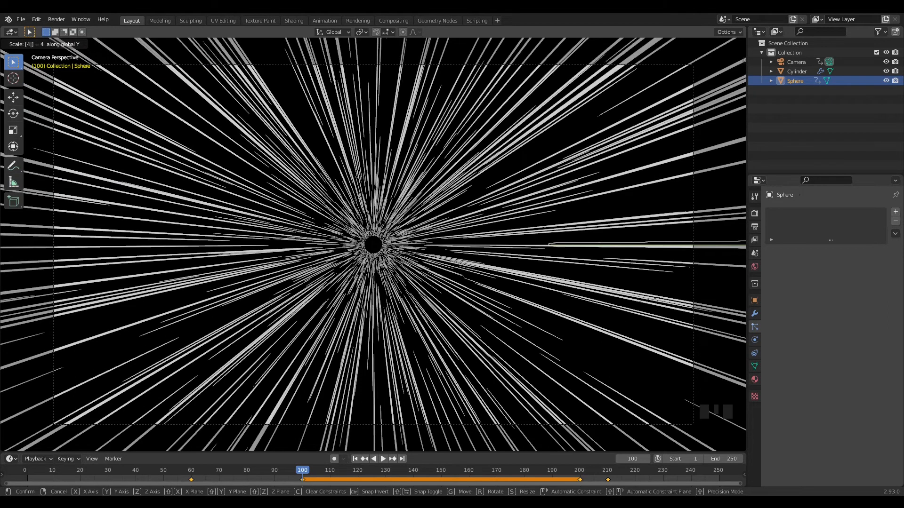
{"action": "key", "text": "Return"}
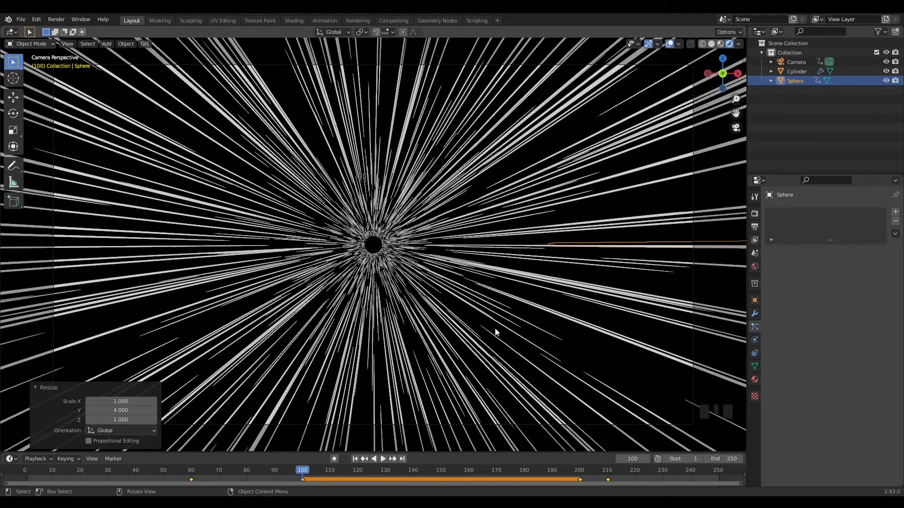
{"action": "key", "text": "i"}
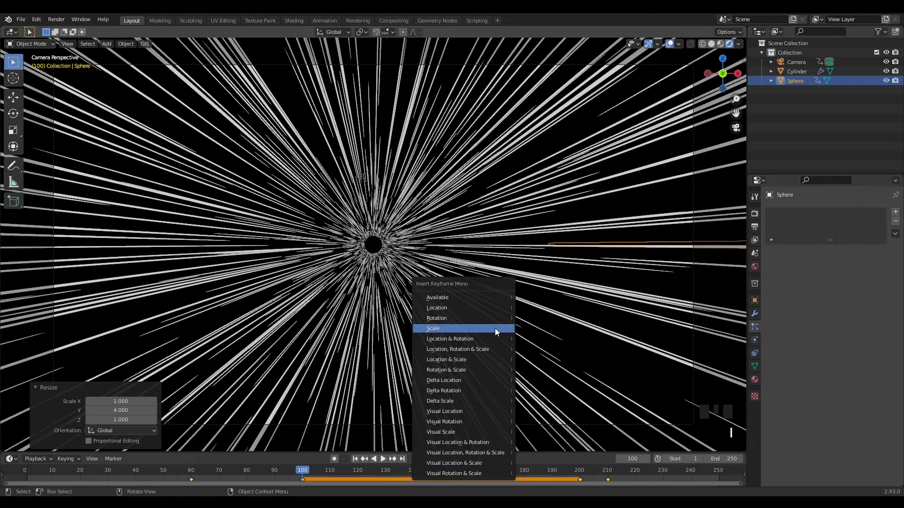
{"action": "left_click", "coordinate": [495, 328]}
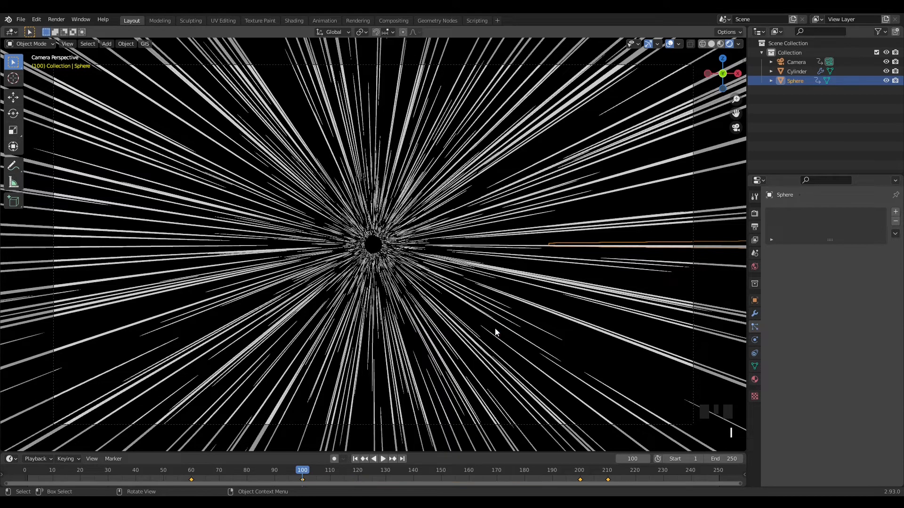
At the sphere's frame 200 keyframe, scale the sphere by 4 along Y and insert a Scale keyframe
{"action": "left_click", "coordinate": [394, 460]}
{"action": "key", "text": "s"}
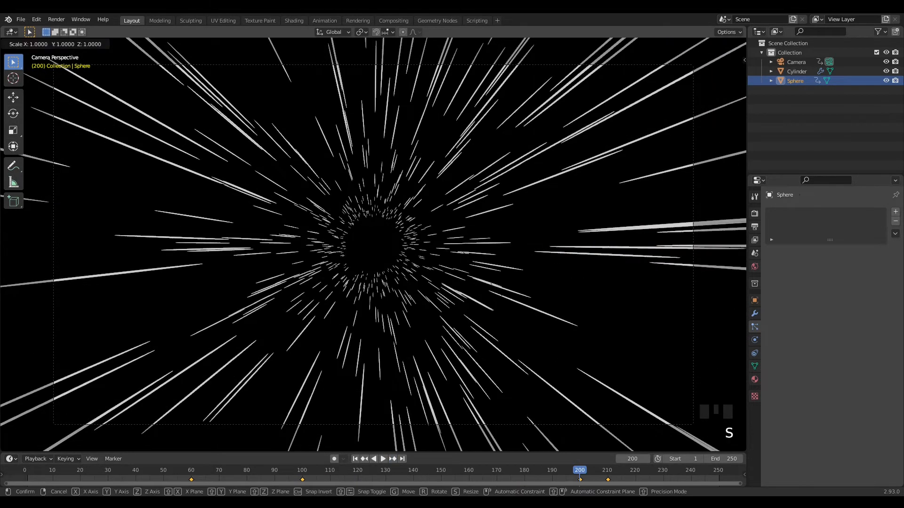
{"action": "key", "text": "y"}
{"action": "key", "text": "4"}
{"action": "key", "text": "Return"}
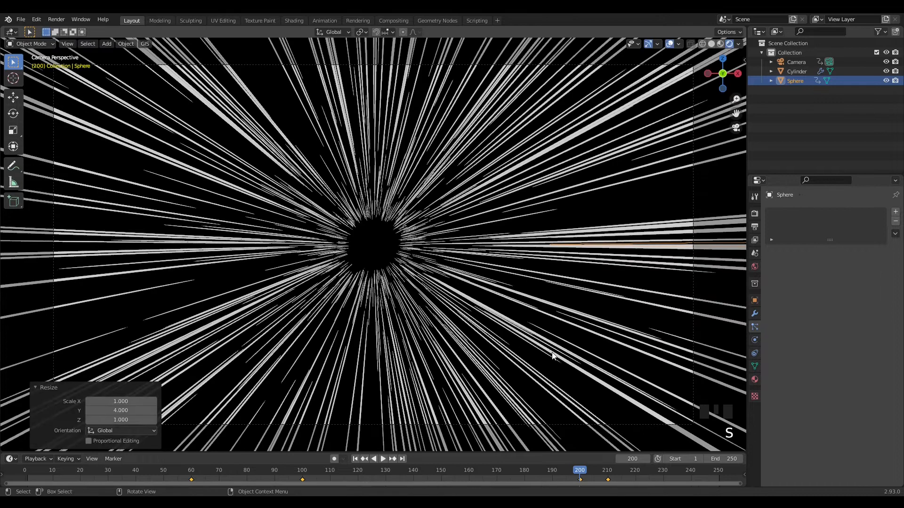
{"action": "key", "text": "y"}
{"action": "key", "text": "i"}
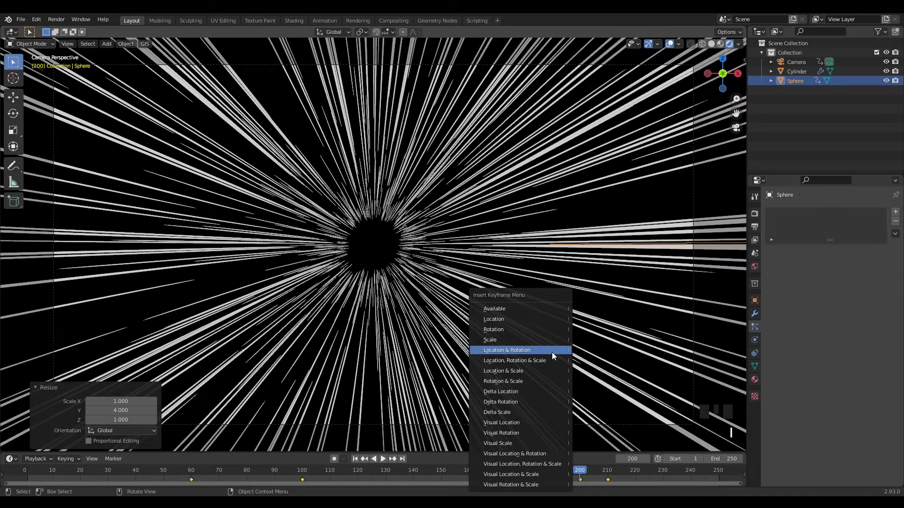
{"action": "left_click", "coordinate": [532, 341]}
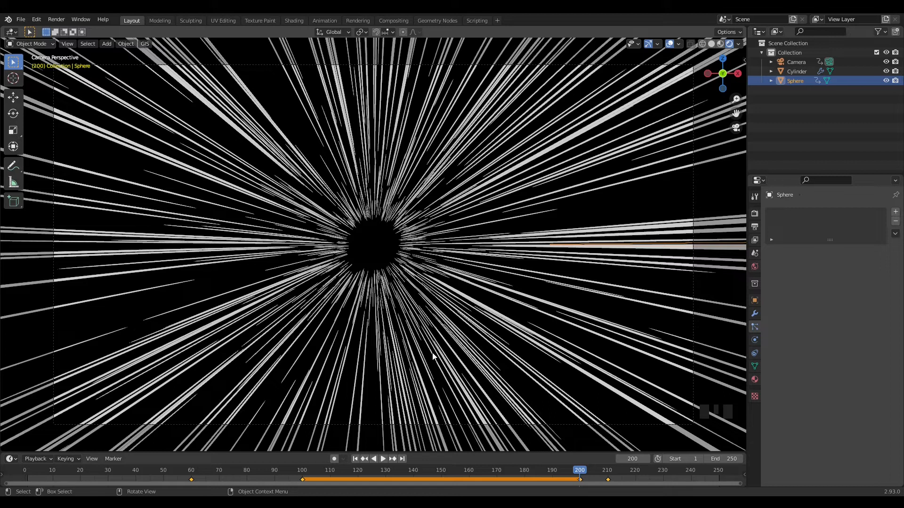
At the sphere's frame 100 keyframe, scale the sphere by 3 along X and Z, excluding Y, and insert a Scale keyframe
{"action": "left_click", "coordinate": [364, 459]}
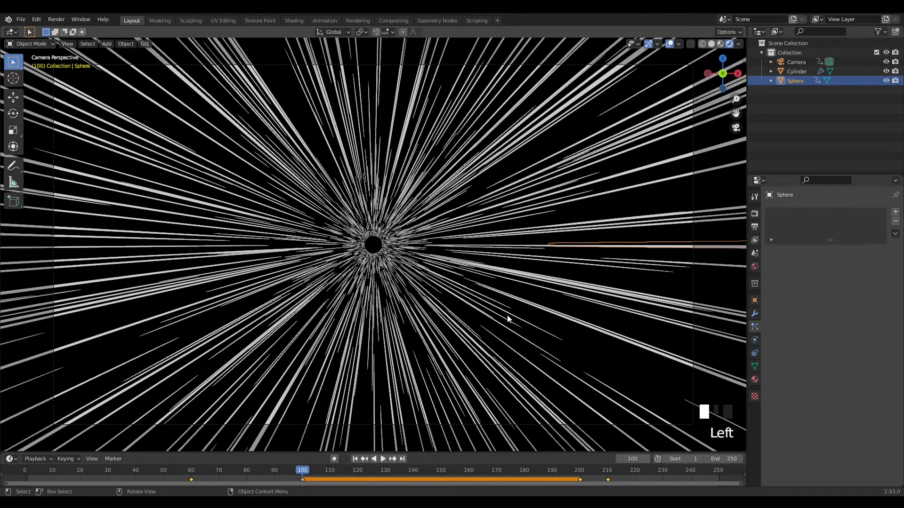
{"action": "key", "text": "s"}
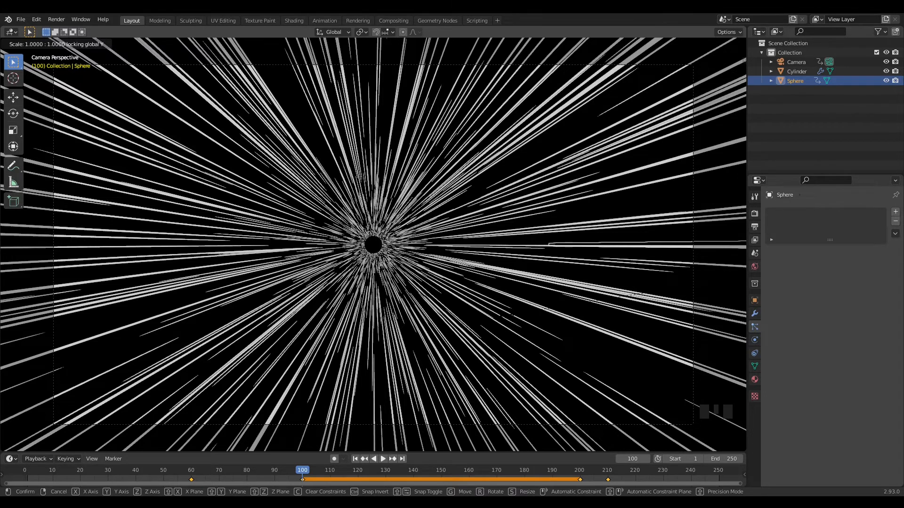
{"action": "type", "text": "4"}
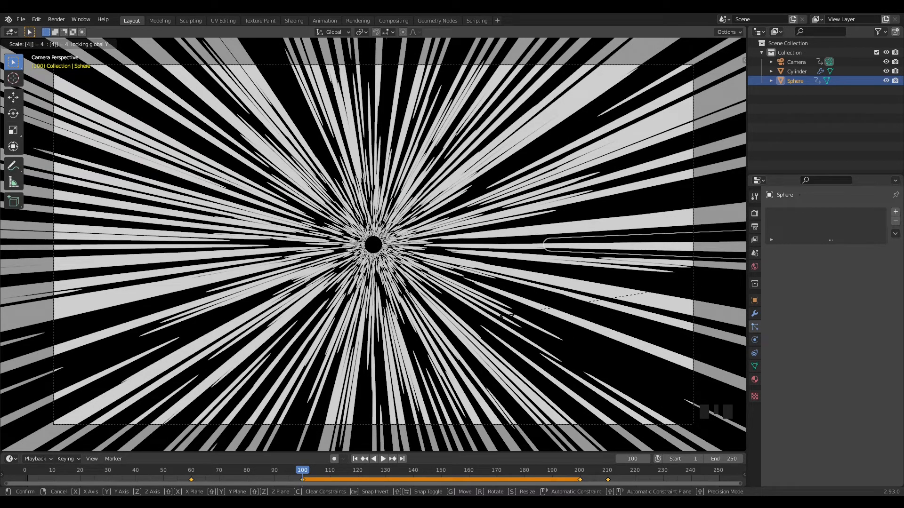
{"action": "key", "text": "BackSpace"}
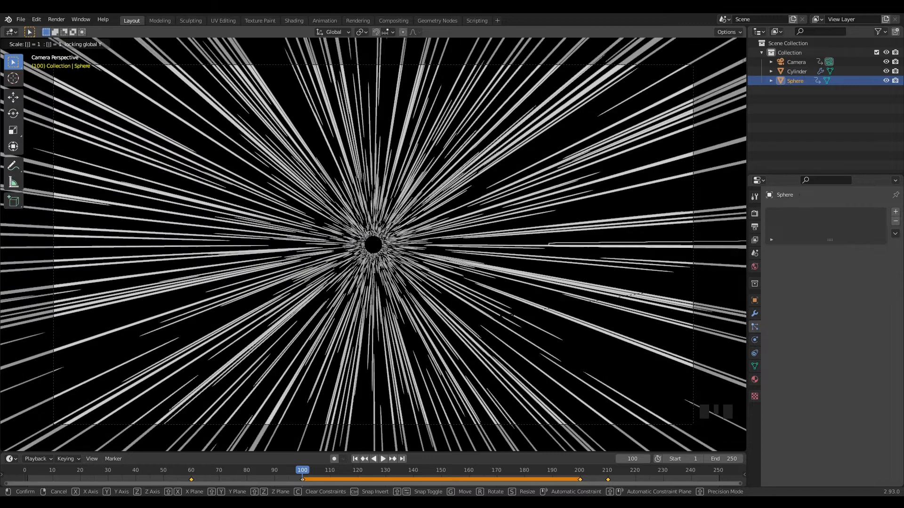
{"action": "type", "text": "2"}
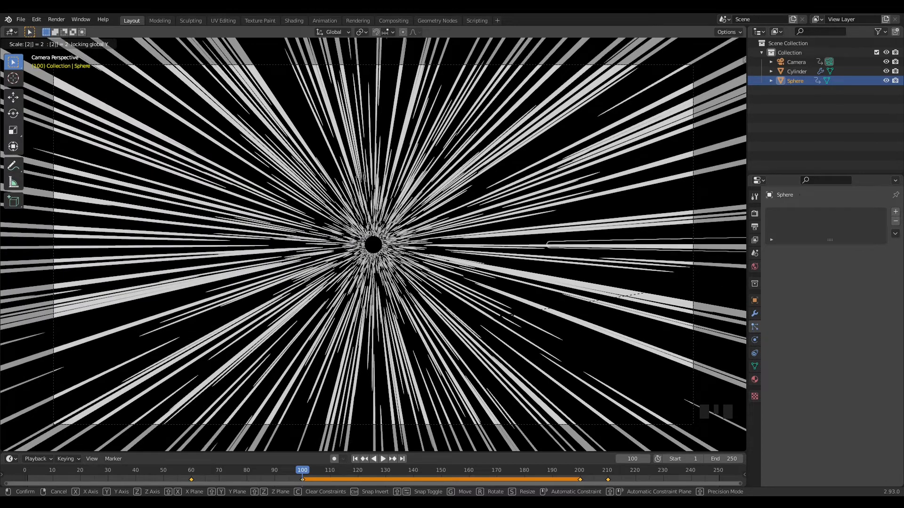
{"action": "key", "text": "BackSpace"}
{"action": "type", "text": "3"}
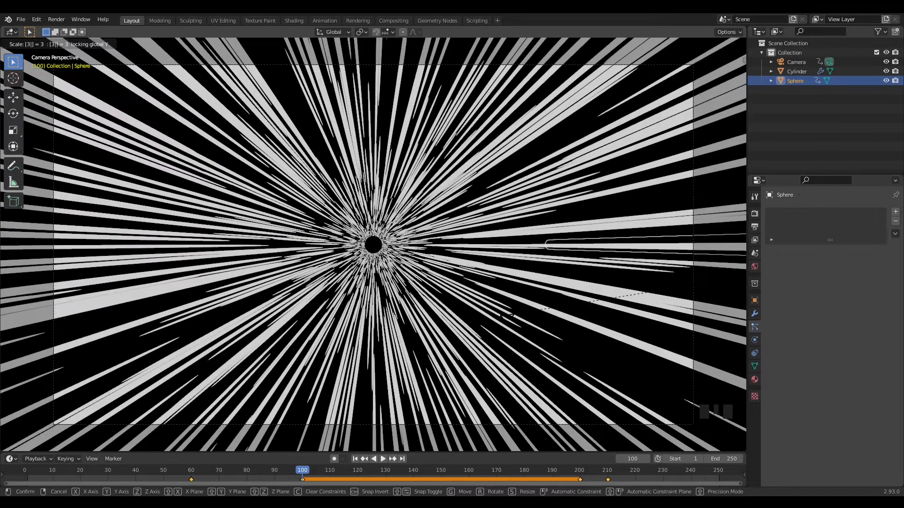
{"action": "key", "text": "Return"}
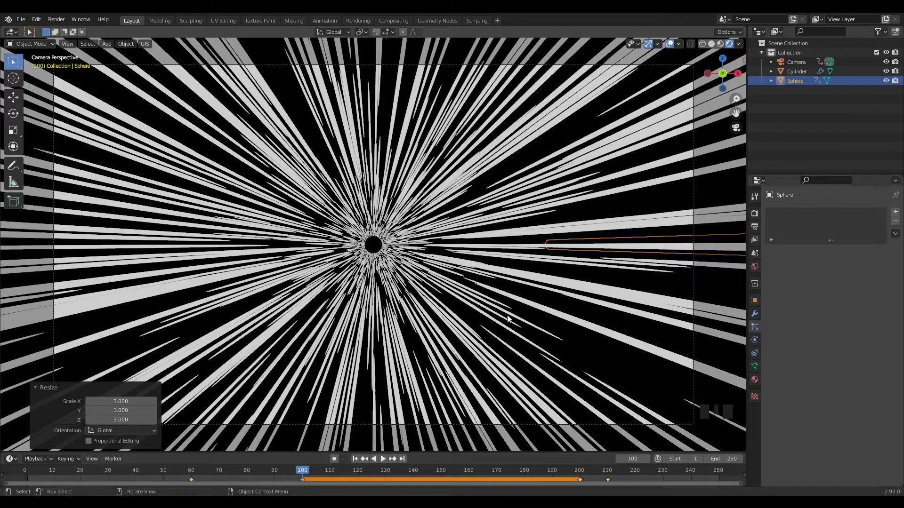
{"action": "key", "text": "i"}
{"action": "left_click", "coordinate": [507, 315]}
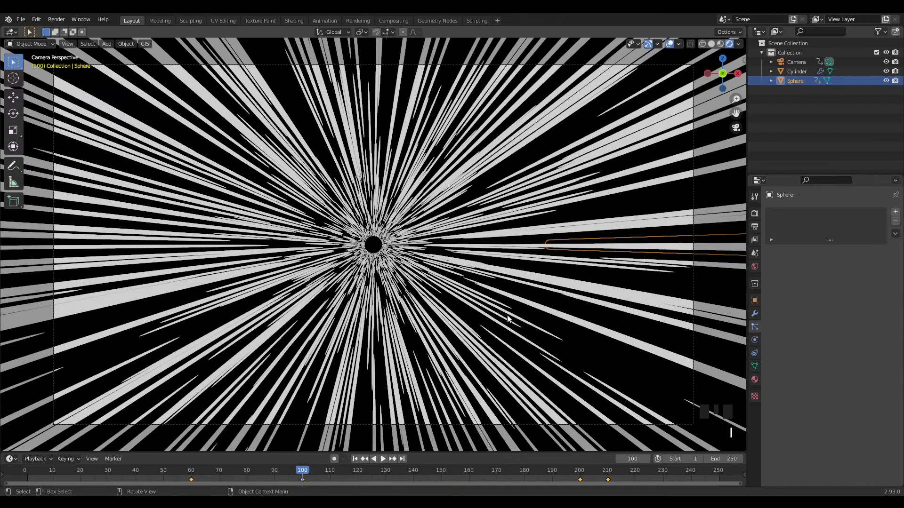
At the sphere's frame 200 keyframe, scale the sphere by 3 along X and Z, excluding Y, and insert a Scale keyframe
{"action": "left_click", "coordinate": [393, 458]}
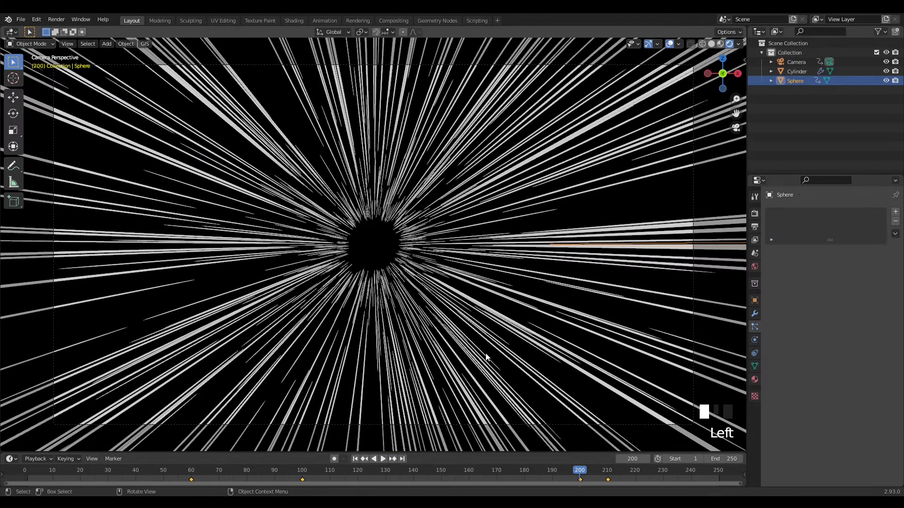
{"action": "key", "text": "s"}
{"action": "key", "text": "shift+y"}
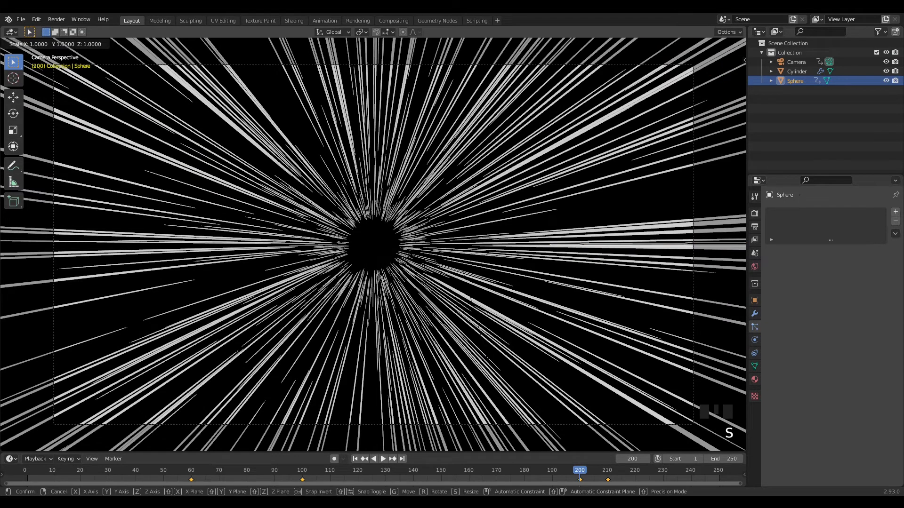
{"action": "key", "text": "3"}
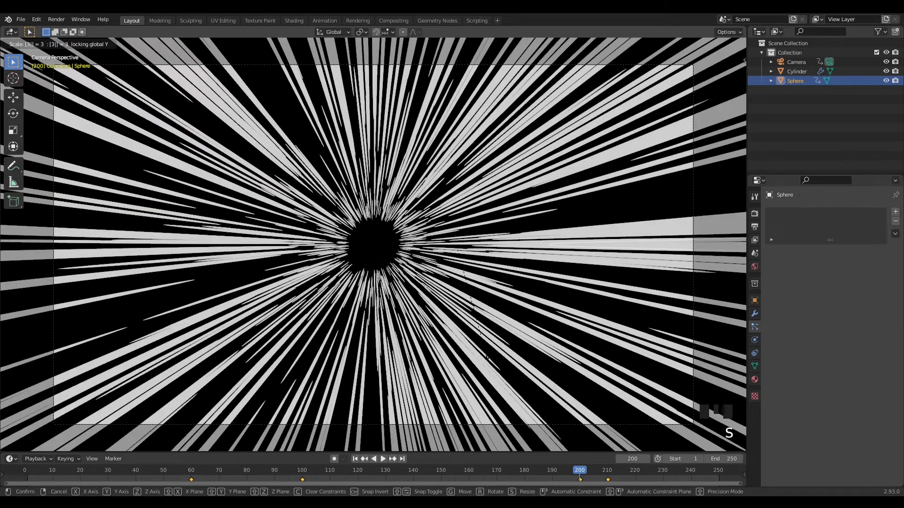
{"action": "key", "text": "Return"}
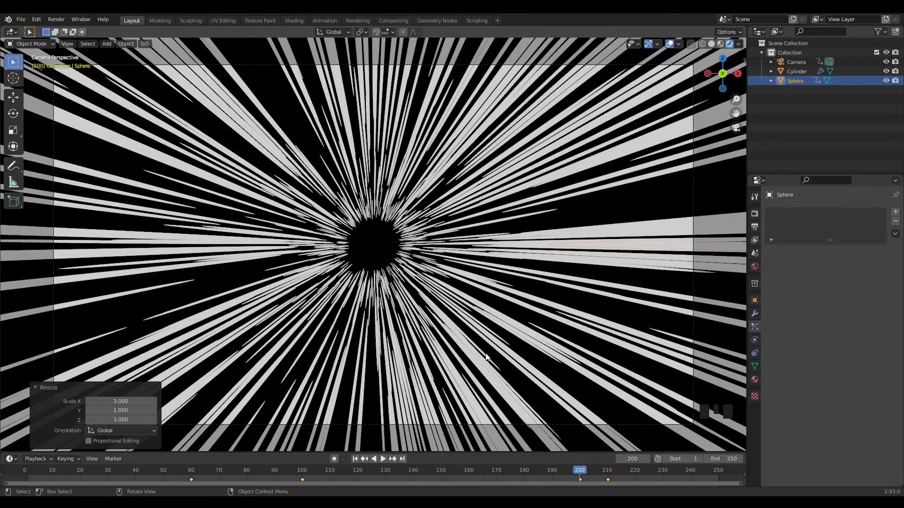
{"action": "key", "text": "i"}
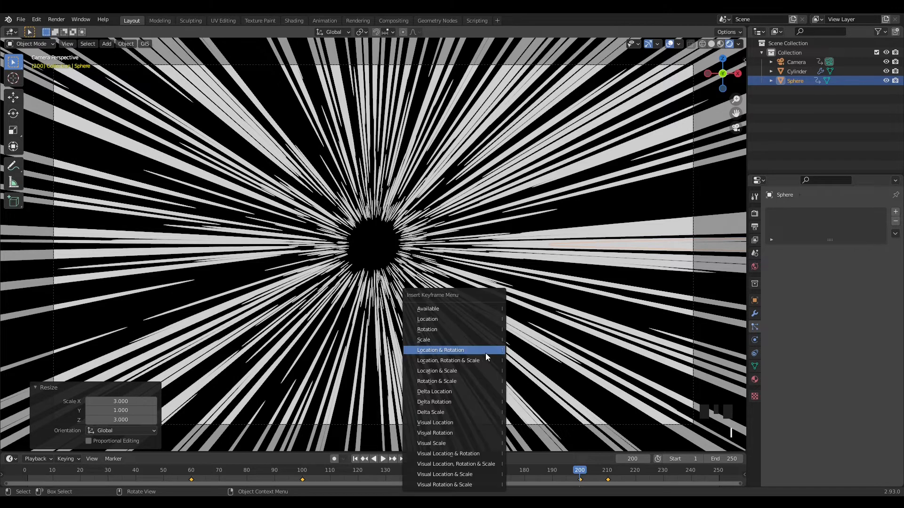
{"action": "left_click", "coordinate": [433, 341]}
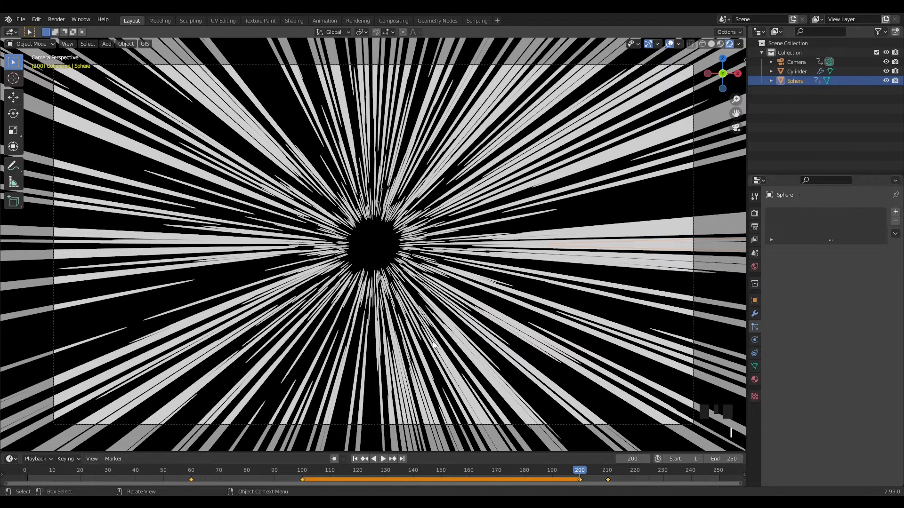
Play the animation from the first frame to check the thicker streaks, stop it, and go to the frame 60 keyframe
{"action": "left_click", "coordinate": [356, 459]}
{"action": "left_click", "coordinate": [384, 463]}
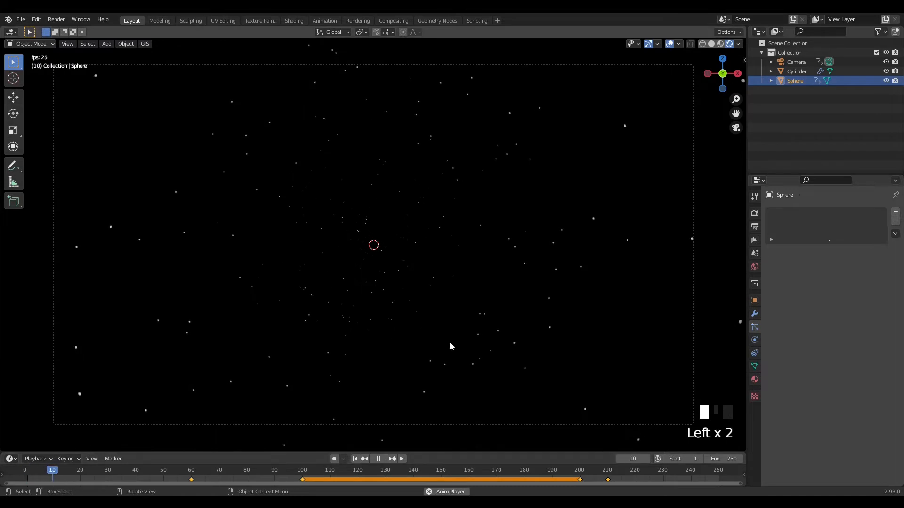
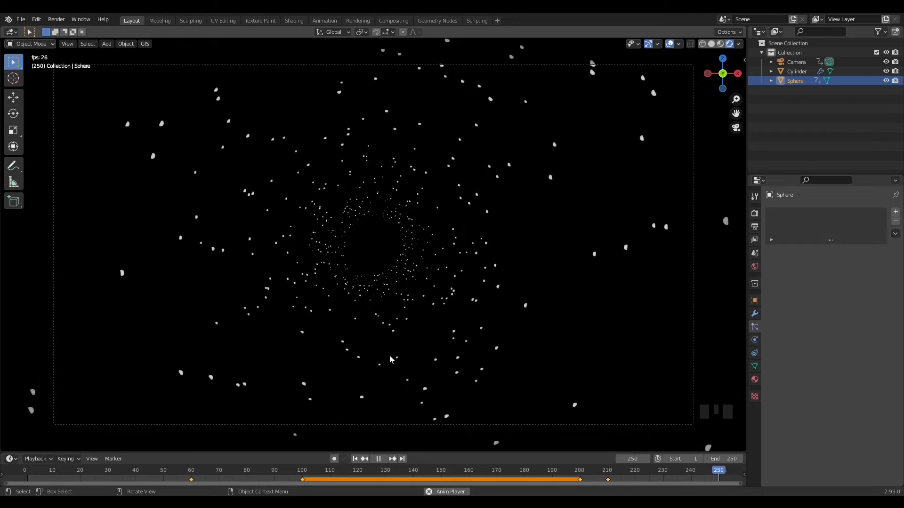
{"action": "left_click", "coordinate": [380, 459]}
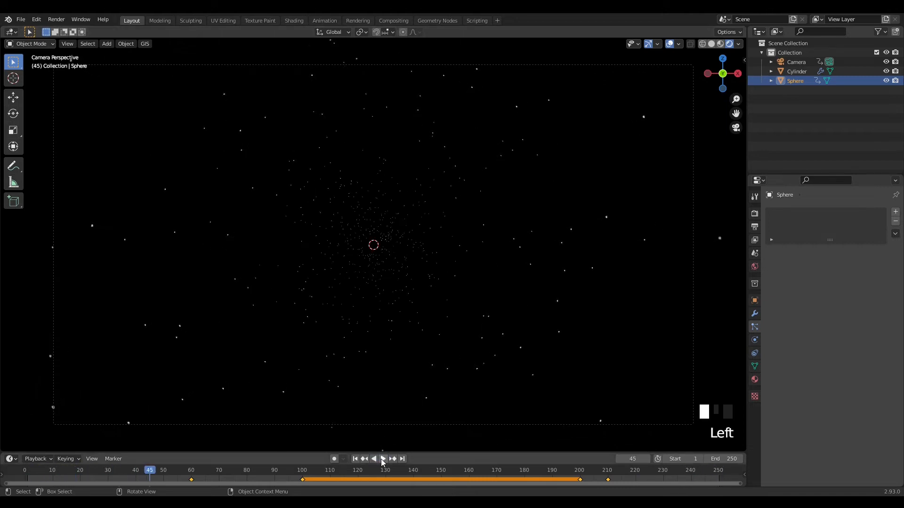
{"action": "left_click", "coordinate": [392, 458]}
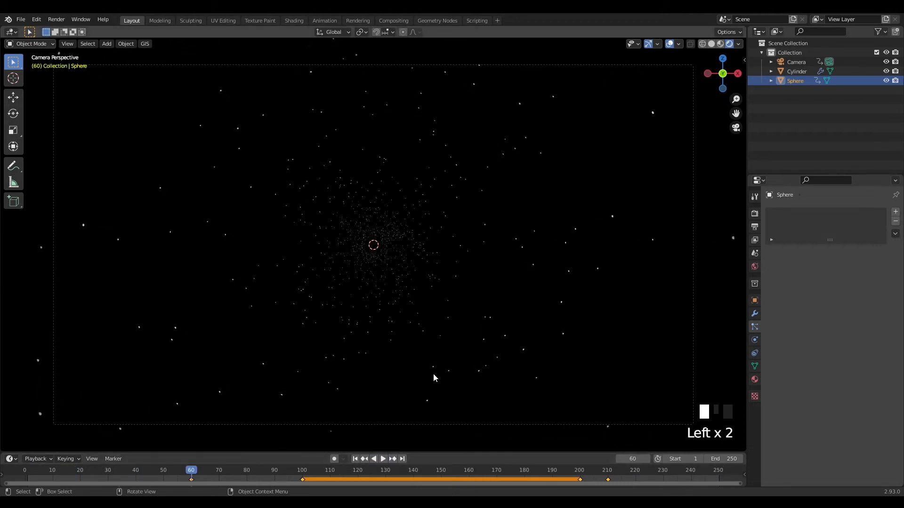
Go to the frame 100 keyframe, reselect the sphere, and set its material's emission color to saturated blue, hue about 0.65
{"action": "left_click", "coordinate": [393, 459]}
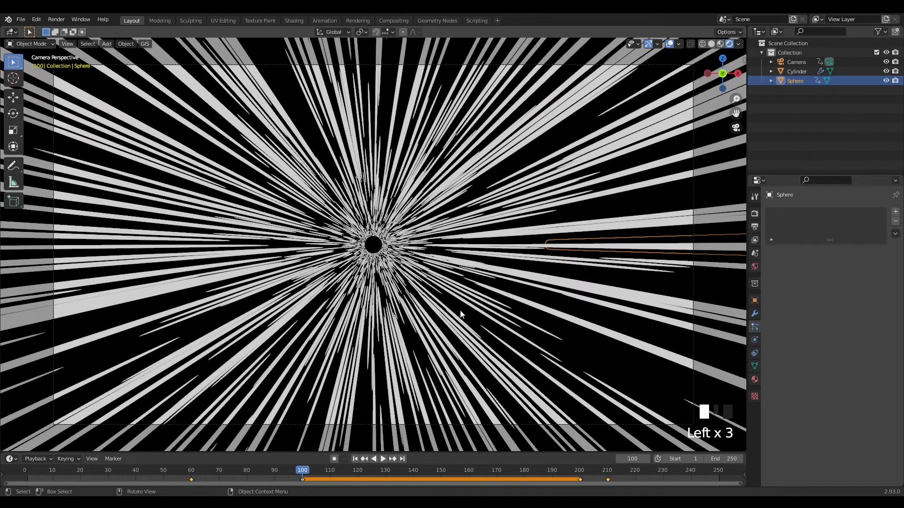
{"action": "left_click", "coordinate": [468, 215]}
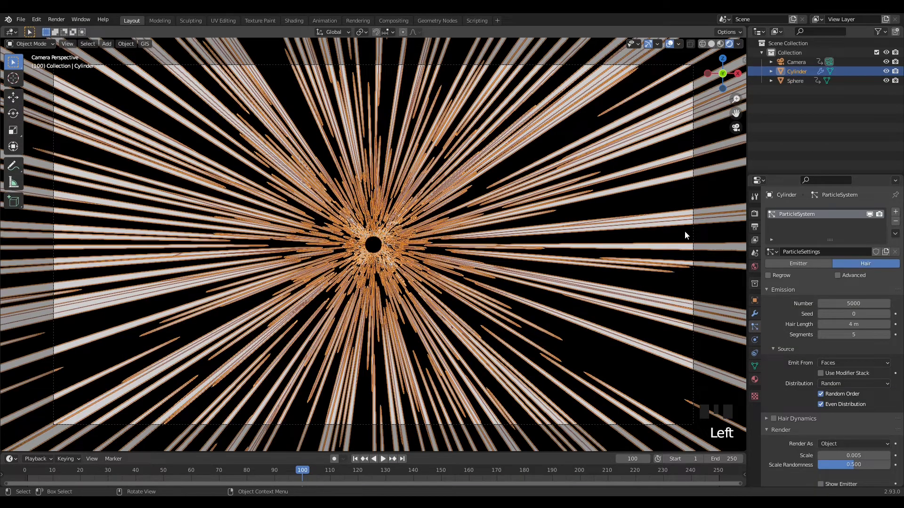
{"action": "left_click", "coordinate": [371, 205]}
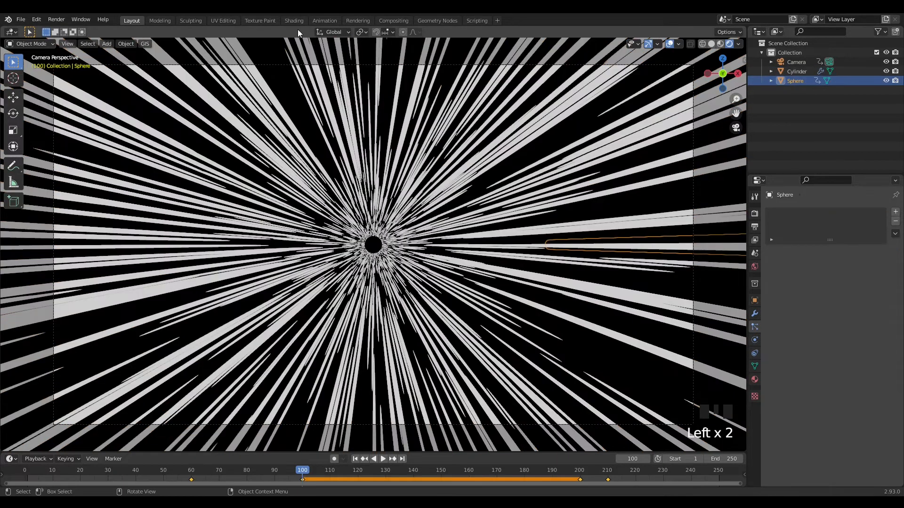
{"action": "left_click", "coordinate": [754, 379]}
{"action": "left_click", "coordinate": [855, 329]}
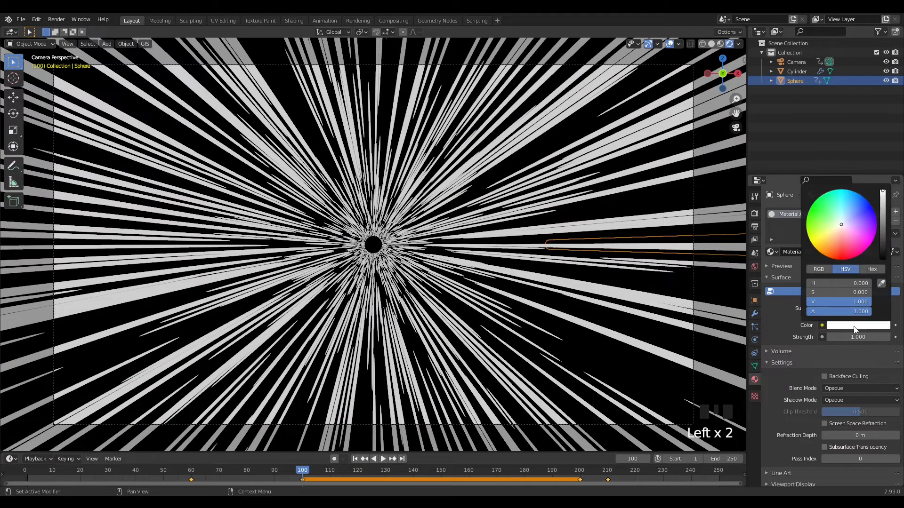
{"action": "left_click_drag", "start_coordinate": [850, 213], "coordinate": [863, 199]}
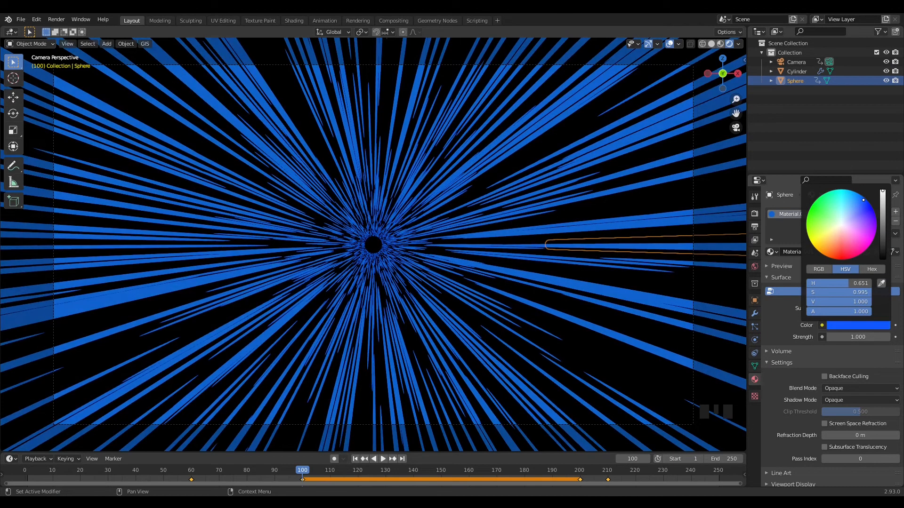
Set the sphere material's emission strength to 50 and enable Bloom in the Eevee render settings
{"action": "left_click", "coordinate": [858, 337]}
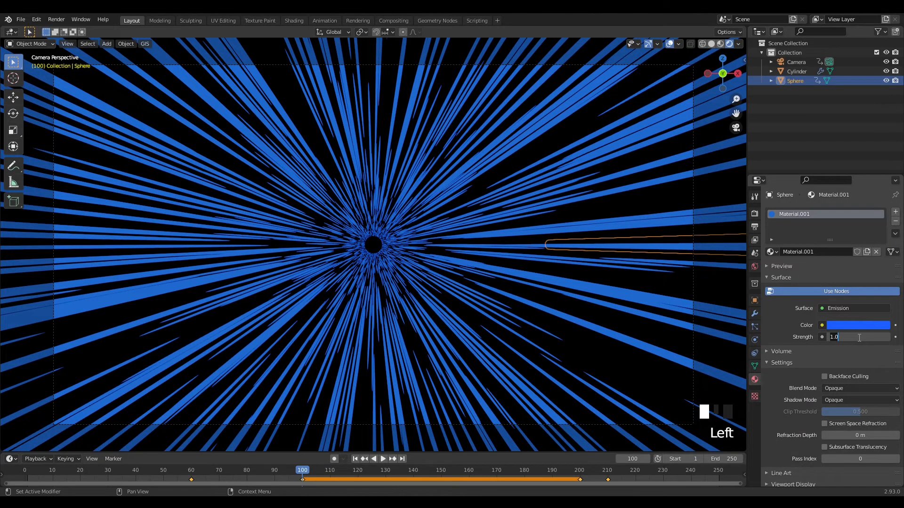
{"action": "type", "text": "50"}
{"action": "key", "text": "Return"}
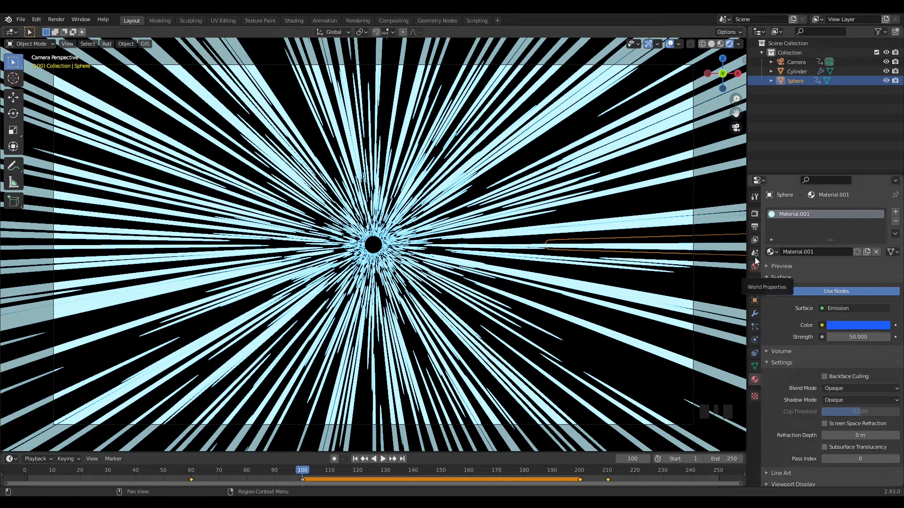
{"action": "left_click", "coordinate": [755, 214]}
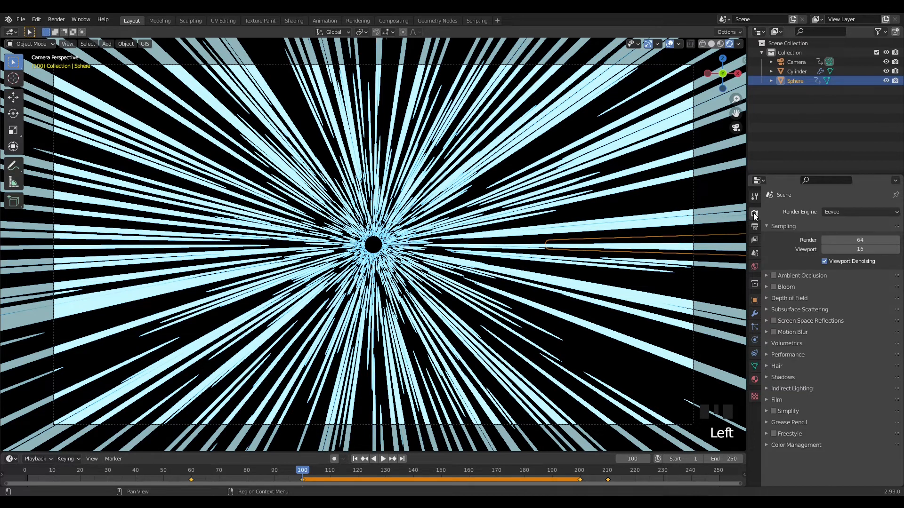
{"action": "left_click", "coordinate": [773, 286]}
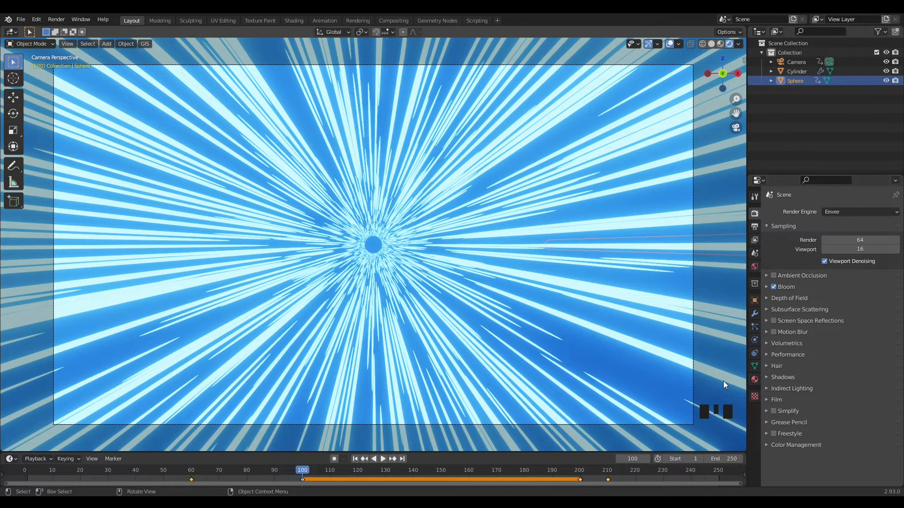
Play the animation from frame 1 to check the blue glow, stop it, and return to the first frame
{"action": "key", "text": "shift+Left"}
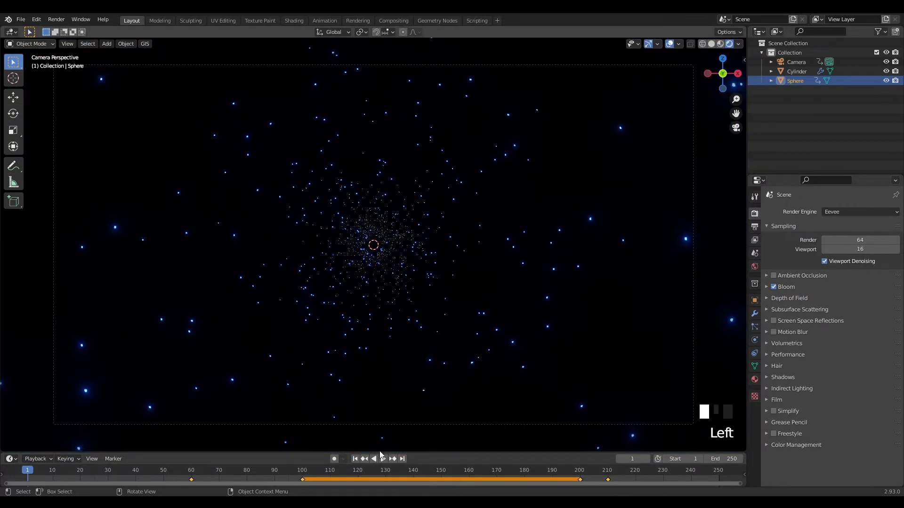
{"action": "left_click", "coordinate": [383, 460]}
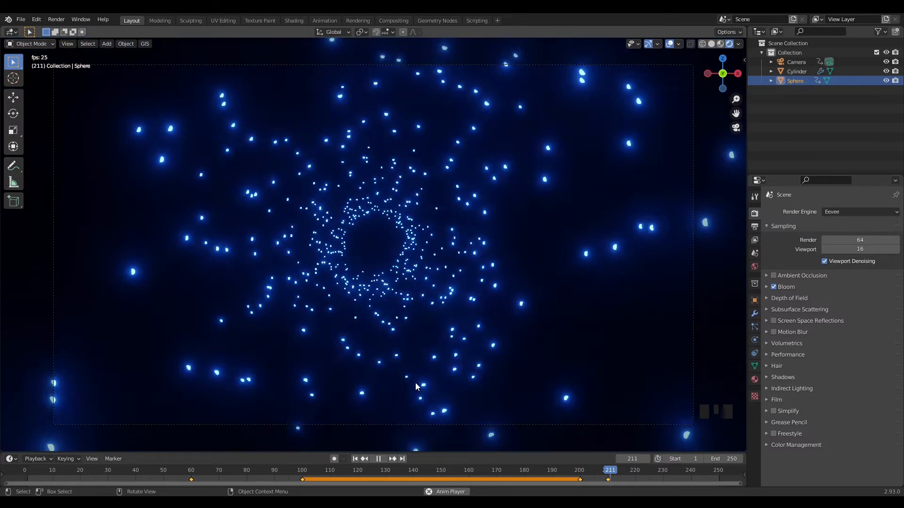
{"action": "key", "text": "Left"}
{"action": "key", "text": "Left"}
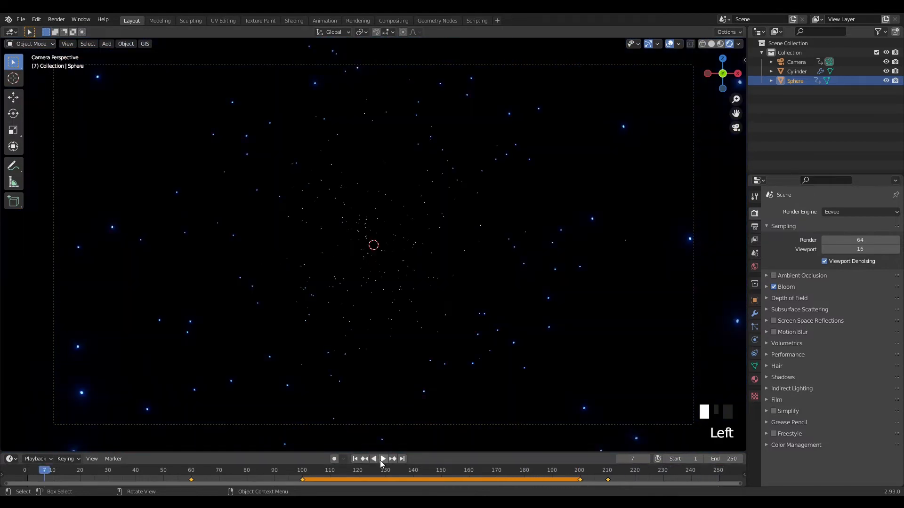
{"action": "left_click", "coordinate": [355, 459]}
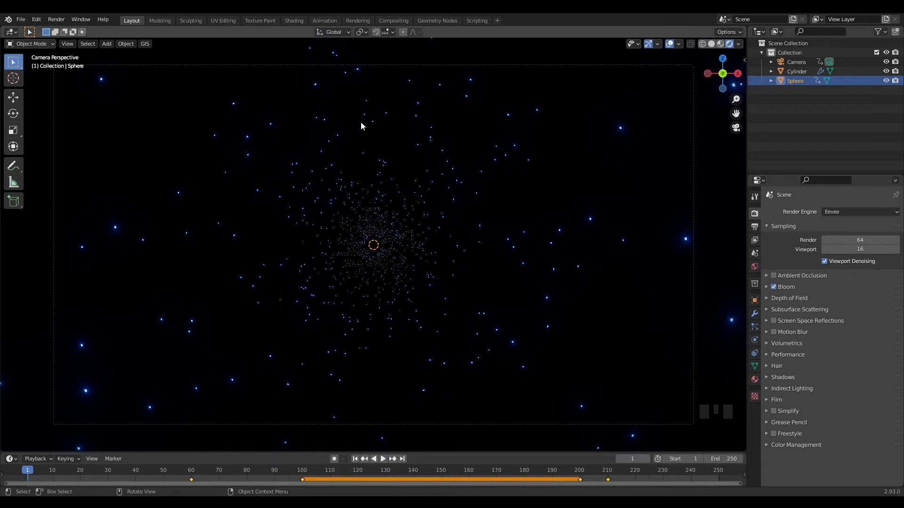
At the frame 60 keyframe, set the sphere material's emission strength to 2 and insert a keyframe on it
{"action": "left_click", "coordinate": [755, 380]}
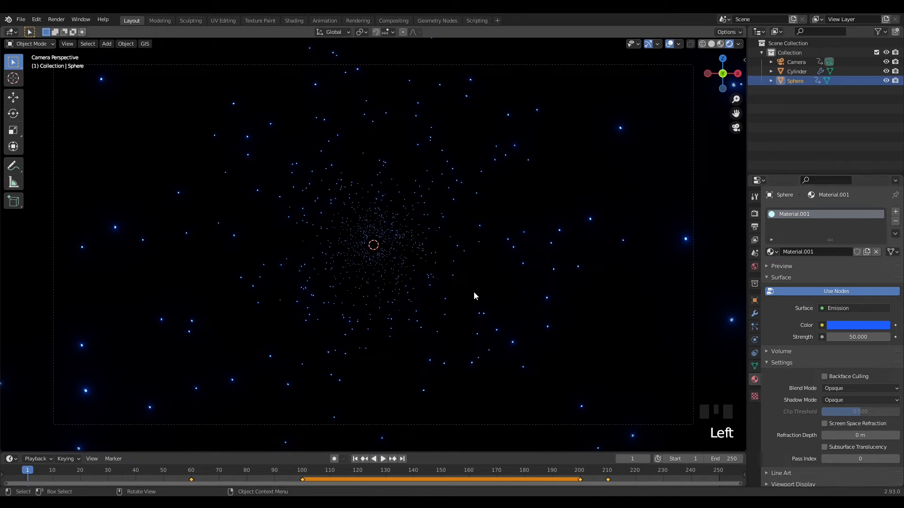
{"action": "left_click", "coordinate": [393, 458]}
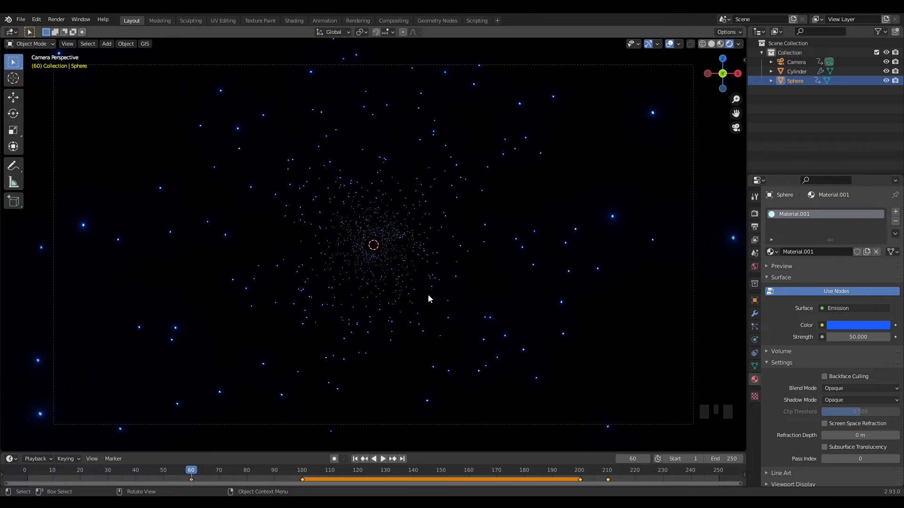
{"action": "left_click", "coordinate": [852, 337]}
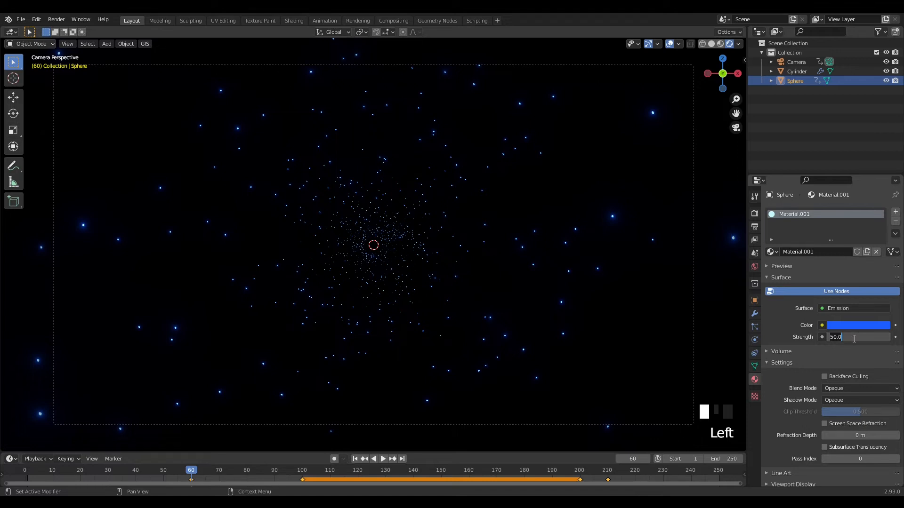
{"action": "key", "text": "Return"}
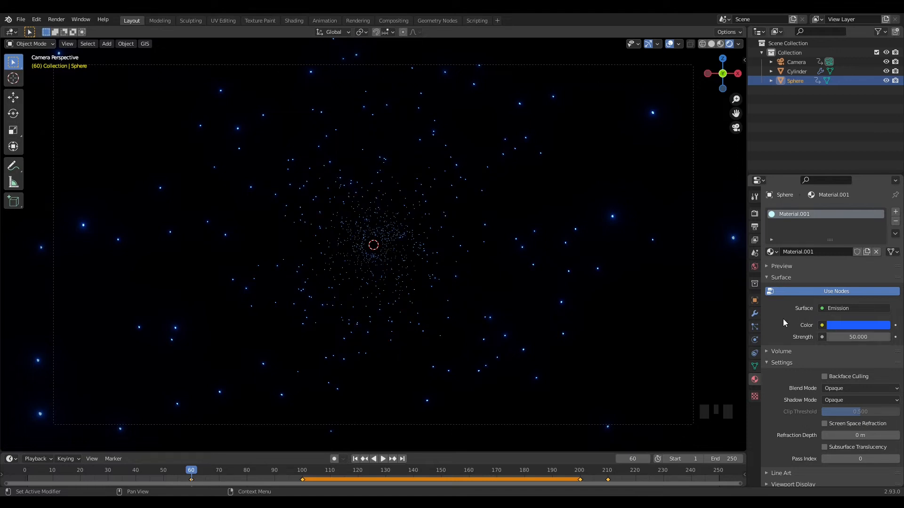
{"action": "left_click", "coordinate": [853, 338]}
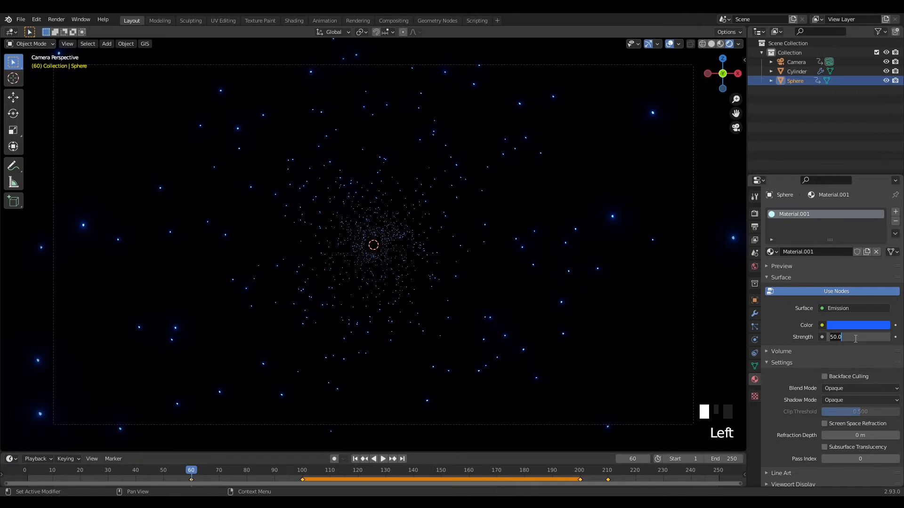
{"action": "type", "text": "2"}
{"action": "key", "text": "Return"}
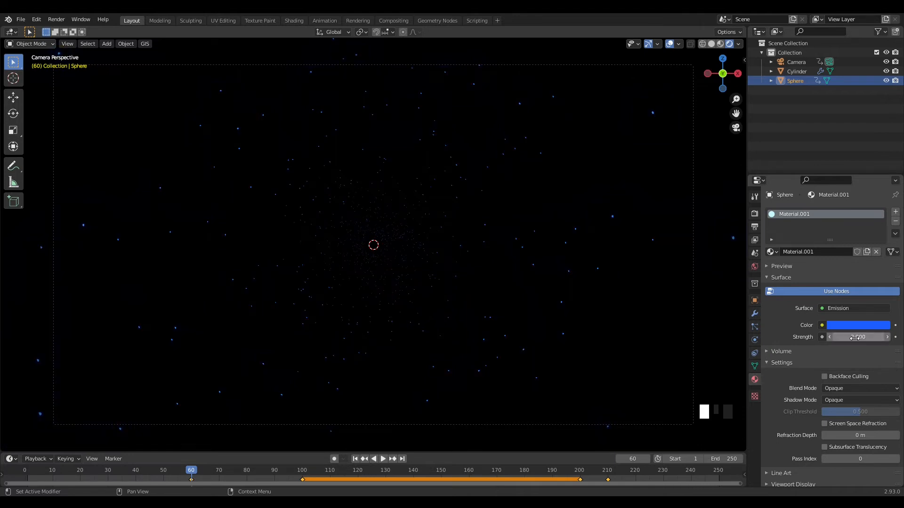
{"action": "right_click", "coordinate": [855, 338]}
{"action": "left_click", "coordinate": [854, 339]}
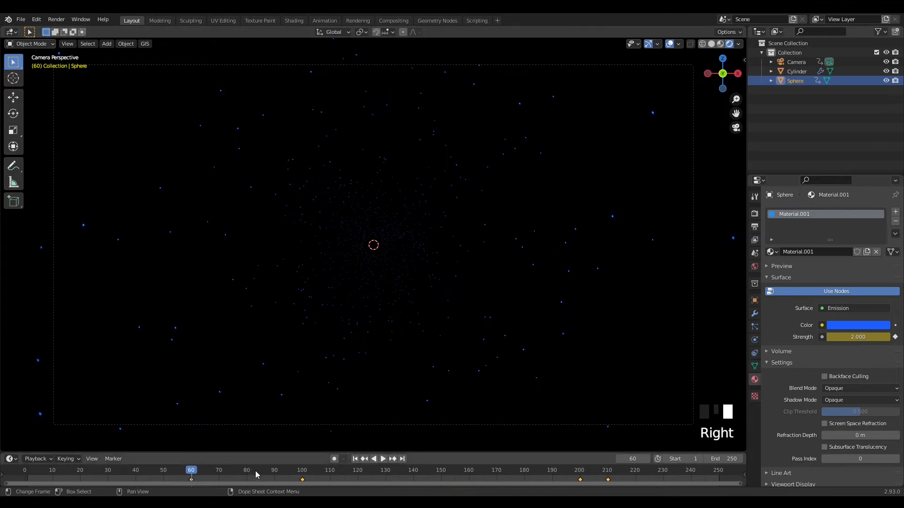
At frame 100, set the emission strength to 50 and insert a keyframe on it
{"action": "left_click", "coordinate": [303, 473]}
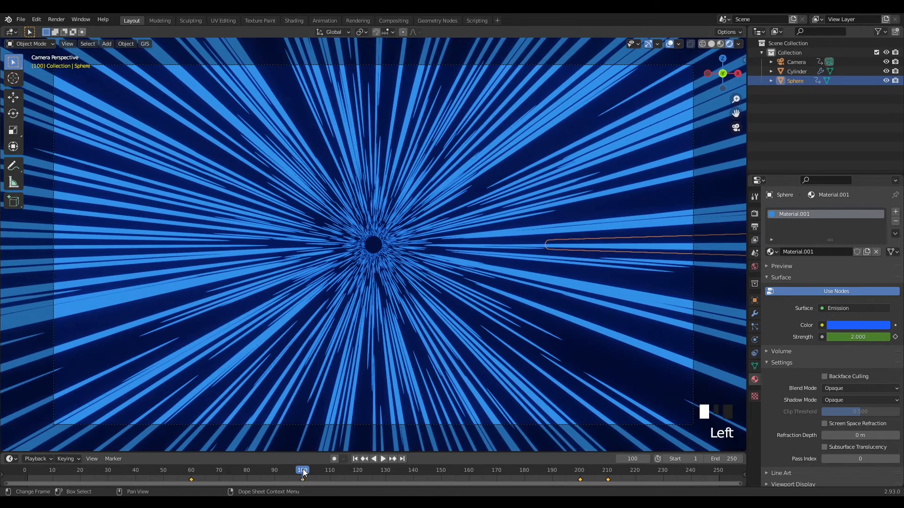
{"action": "left_click", "coordinate": [855, 337]}
{"action": "type", "text": "50"}
{"action": "key", "text": "Return"}
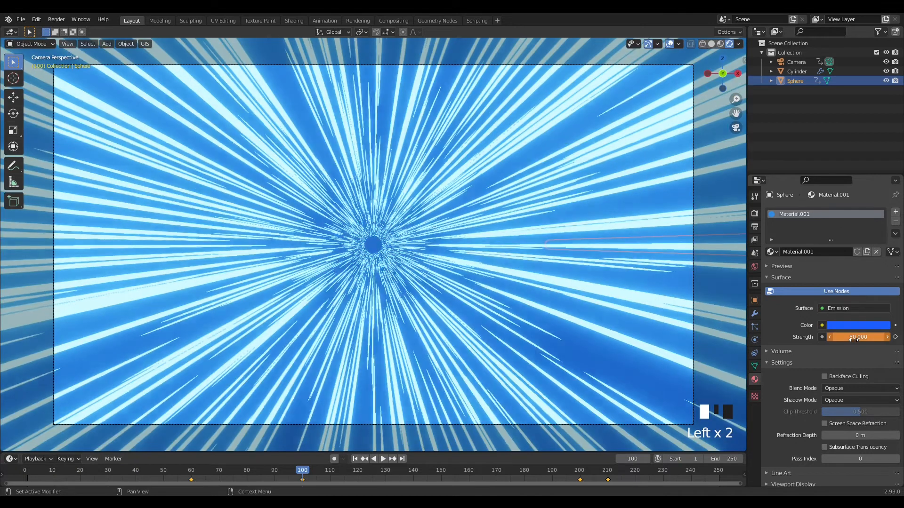
{"action": "right_click_drag", "start_coordinate": [854, 339], "coordinate": [847, 346]}
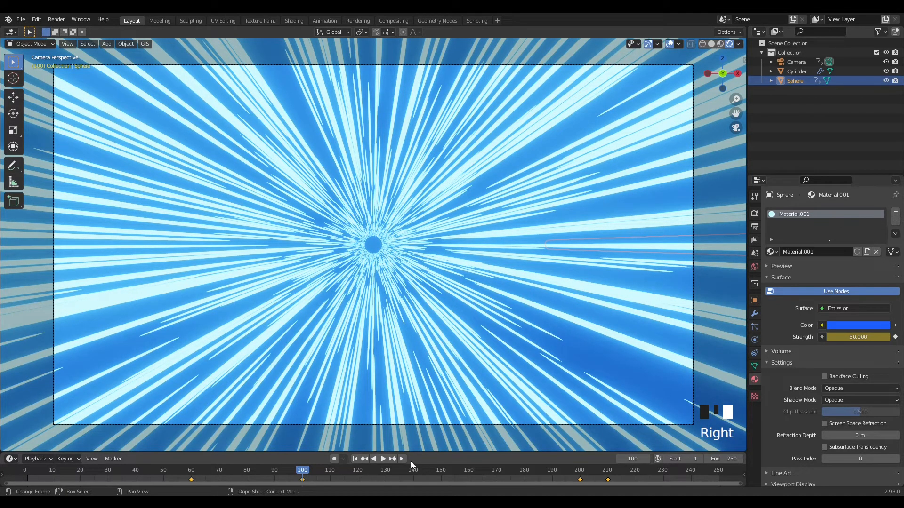
At the frame 200 keyframe, insert an emission strength keyframe that holds the value at 50
{"action": "left_click", "coordinate": [394, 459]}
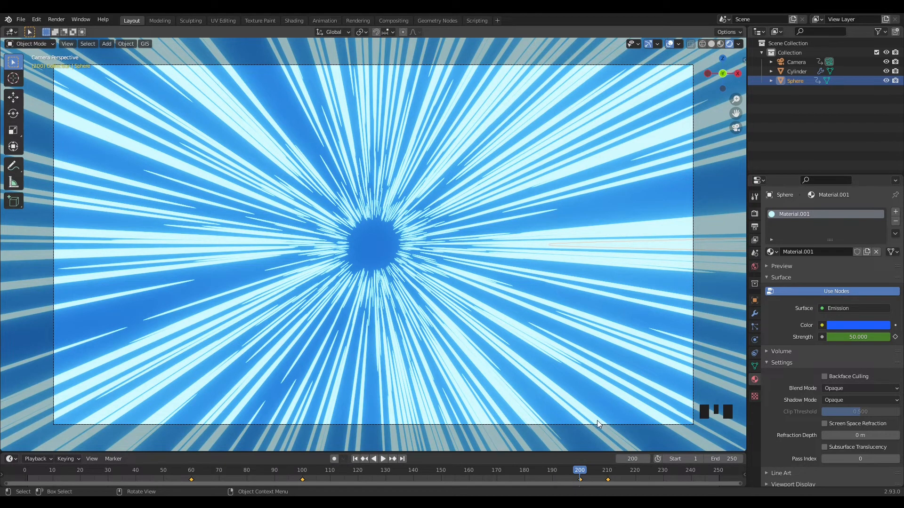
{"action": "right_click", "coordinate": [857, 337]}
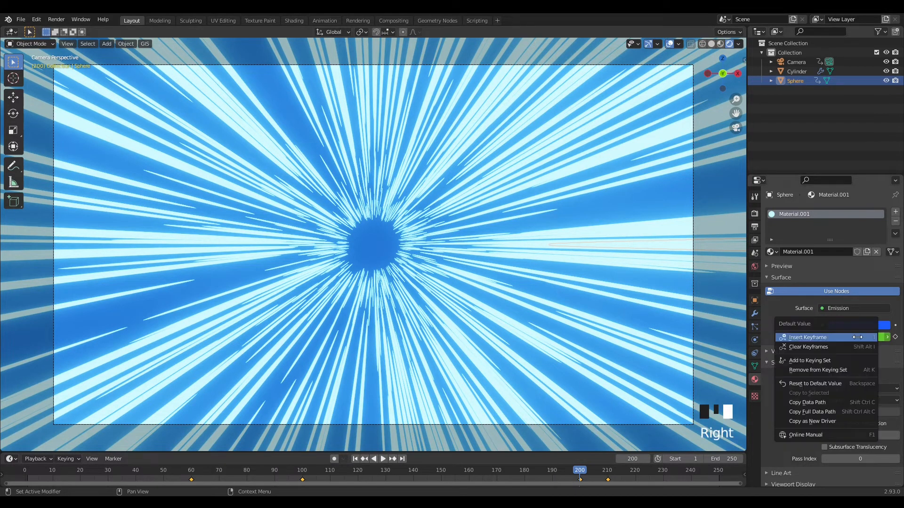
{"action": "left_click", "coordinate": [853, 337]}
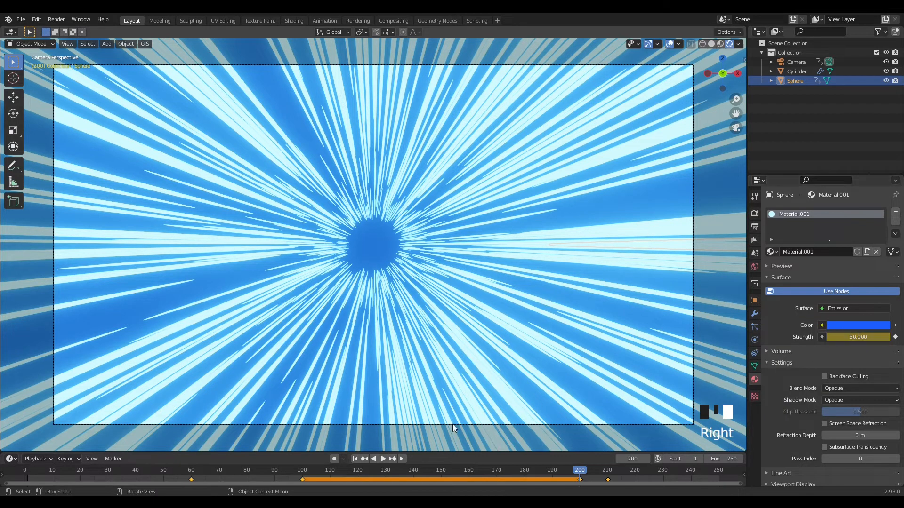
At the frame 210 keyframe, set the emission strength to 2 and insert a keyframe on it
{"action": "left_click", "coordinate": [394, 458]}
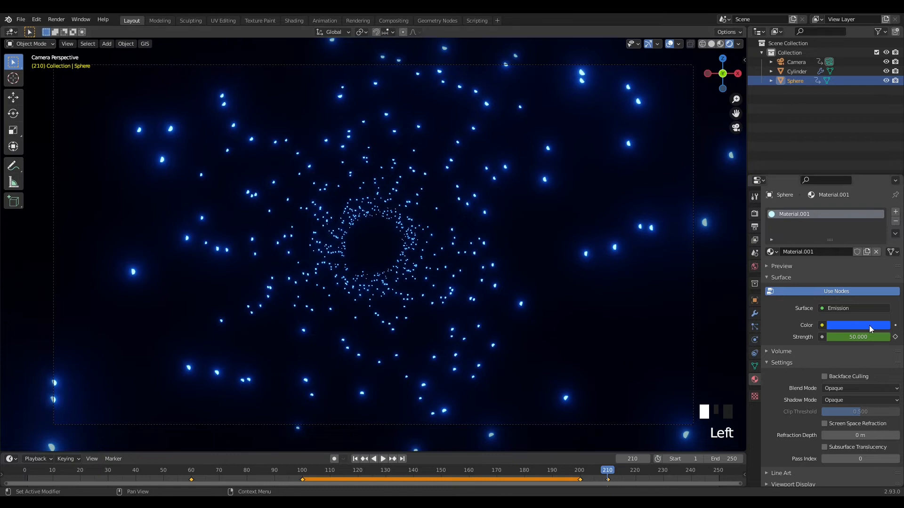
{"action": "left_click", "coordinate": [860, 337]}
{"action": "type", "text": "1"}
{"action": "key", "text": "Return"}
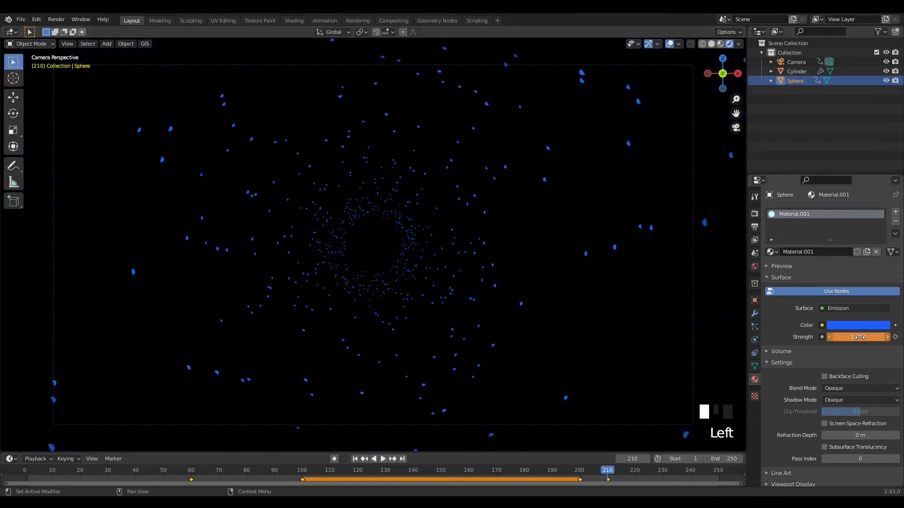
{"action": "right_click", "coordinate": [859, 337]}
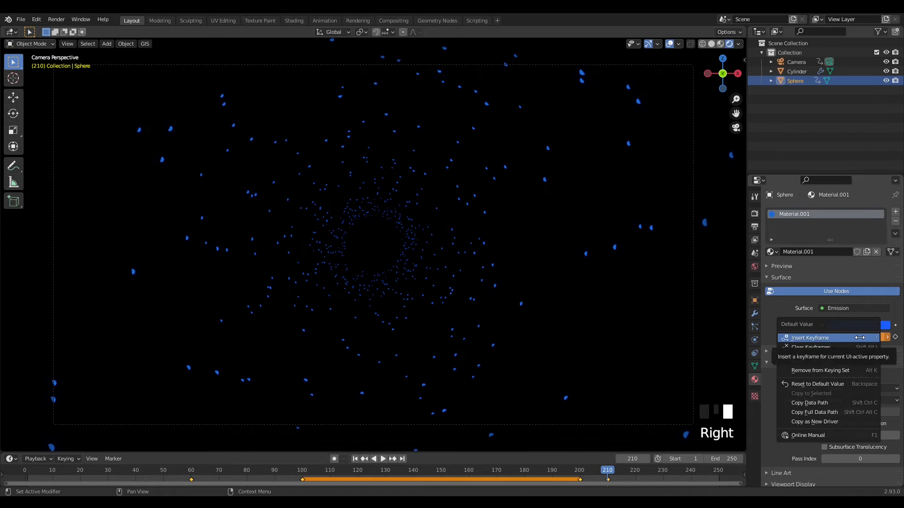
{"action": "left_click", "coordinate": [776, 314]}
{"action": "left_click", "coordinate": [864, 337]}
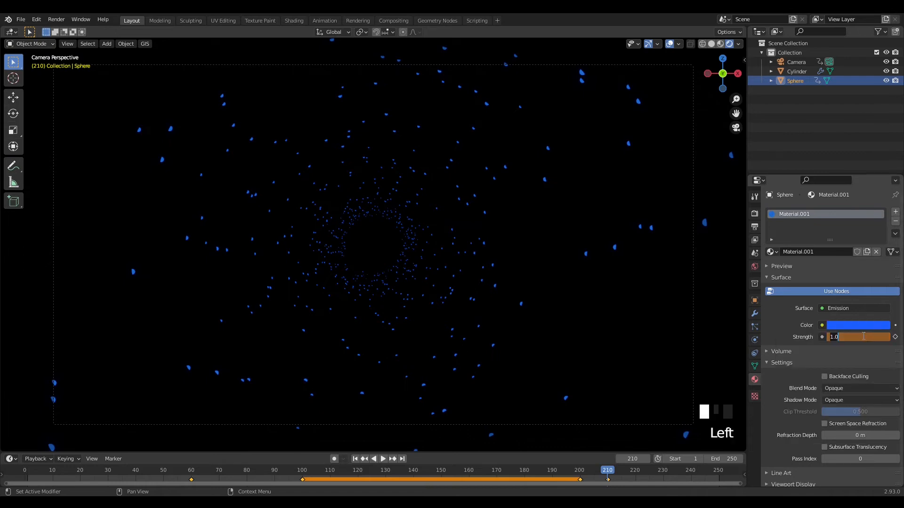
{"action": "type", "text": "2"}
{"action": "key", "text": "Return"}
{"action": "right_click", "coordinate": [861, 337]}
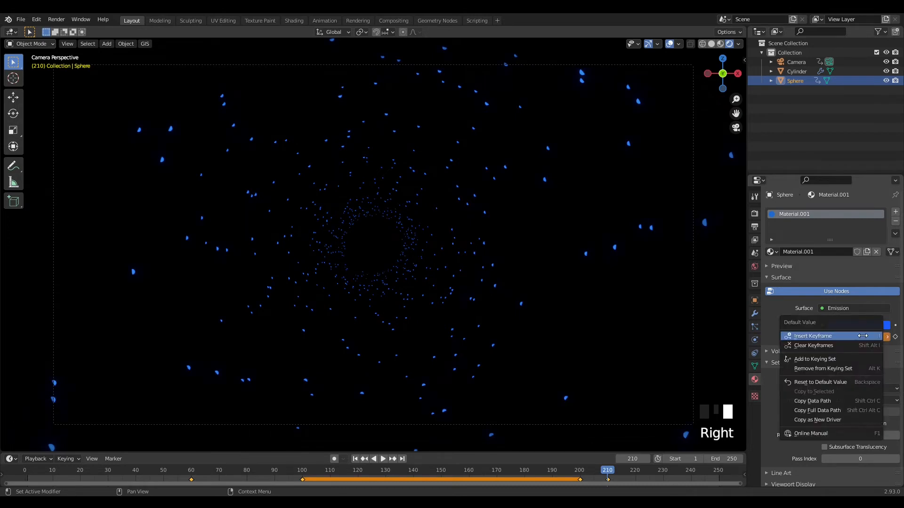
{"action": "key", "text": "Return"}
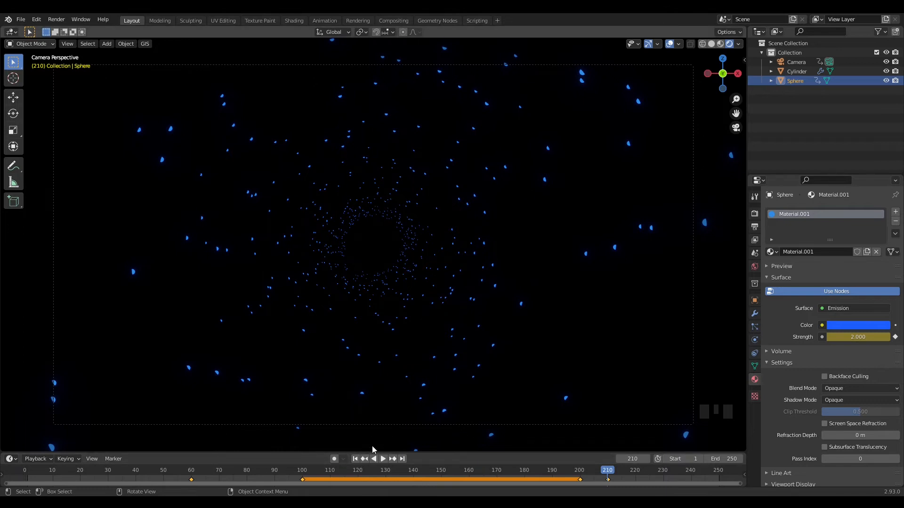
At the frame 100 keyframe, insert a keyframe on the sphere material's blue emission color
{"action": "left_click", "coordinate": [854, 326]}
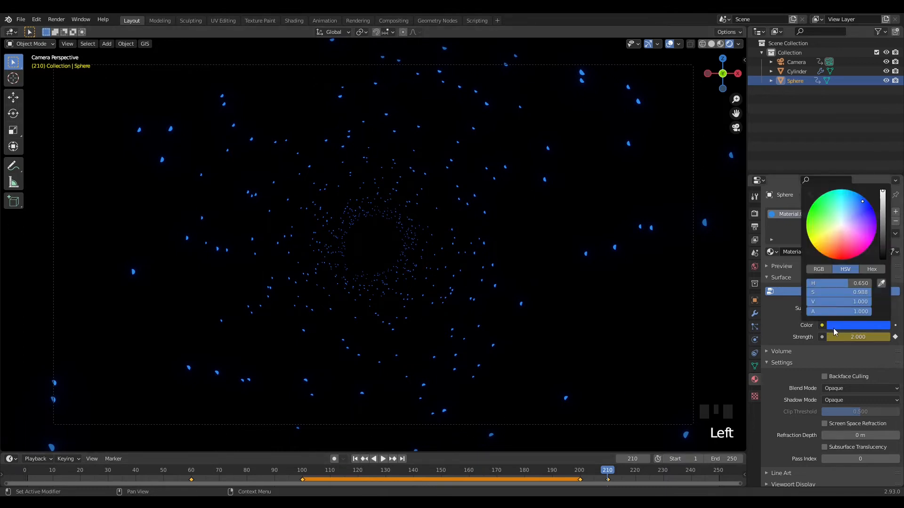
{"action": "left_click", "coordinate": [364, 459]}
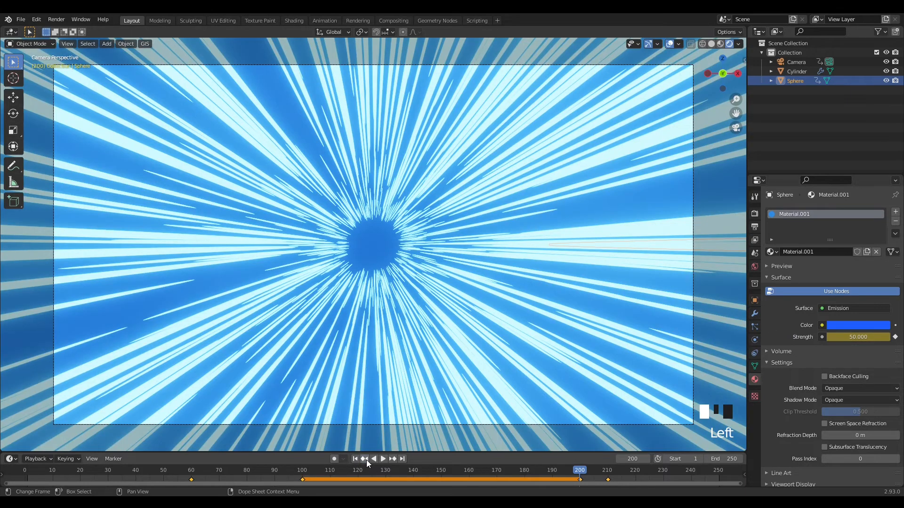
{"action": "left_click", "coordinate": [365, 459]}
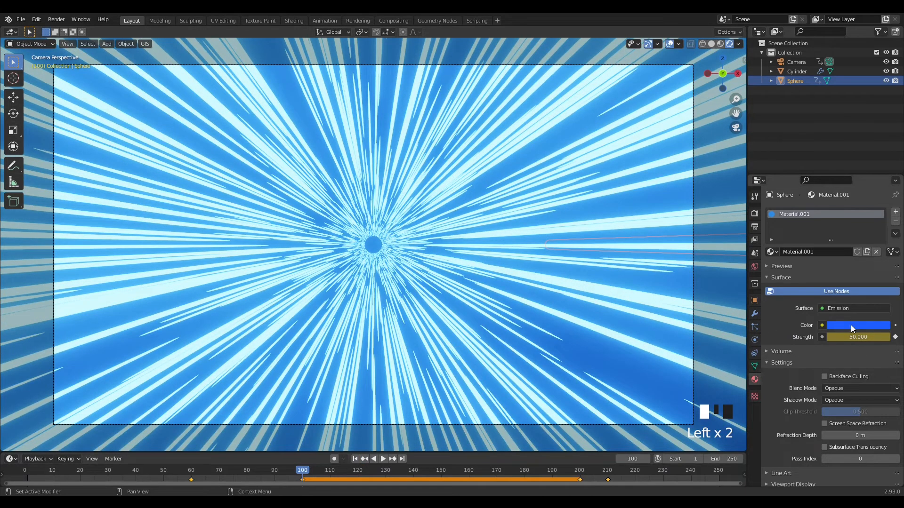
{"action": "right_click", "coordinate": [851, 325]}
{"action": "left_click", "coordinate": [851, 324]}
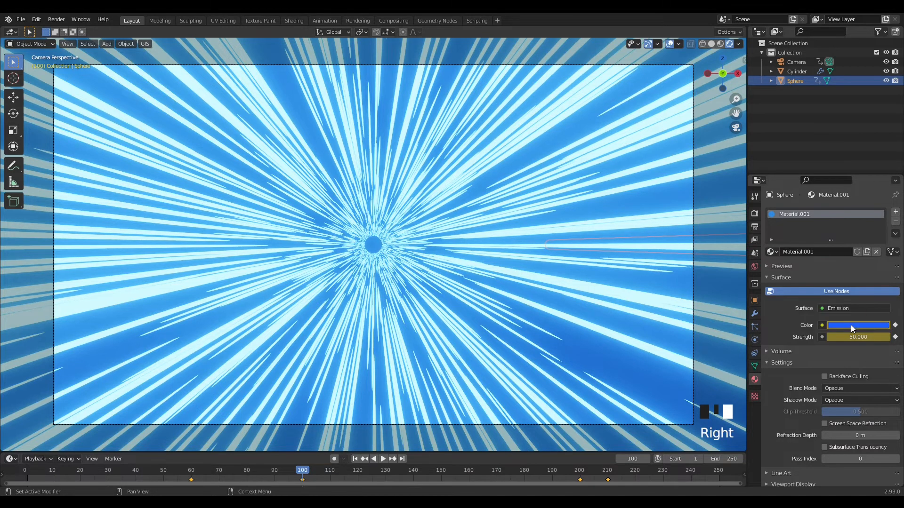
At the frame 200 keyframe, insert an emission color keyframe that holds the same blue
{"action": "left_click", "coordinate": [393, 458]}
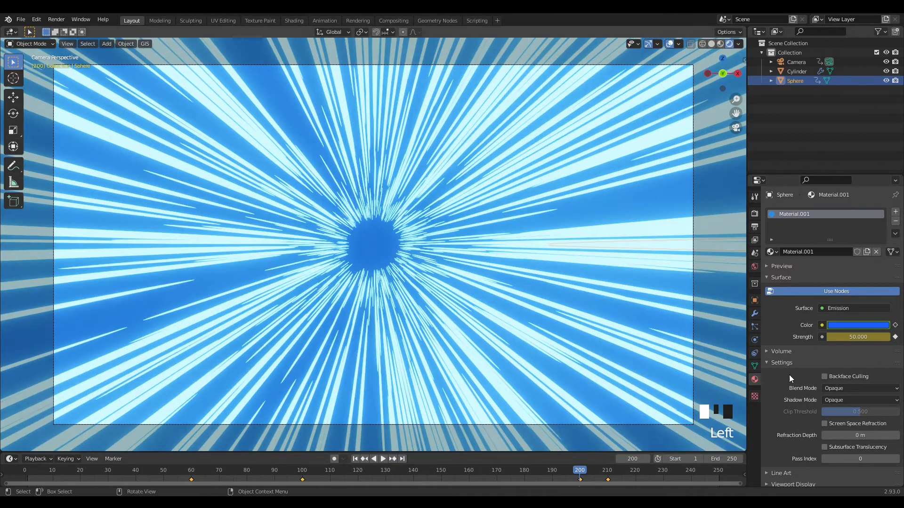
{"action": "right_click", "coordinate": [845, 323]}
{"action": "right_click", "coordinate": [845, 324]}
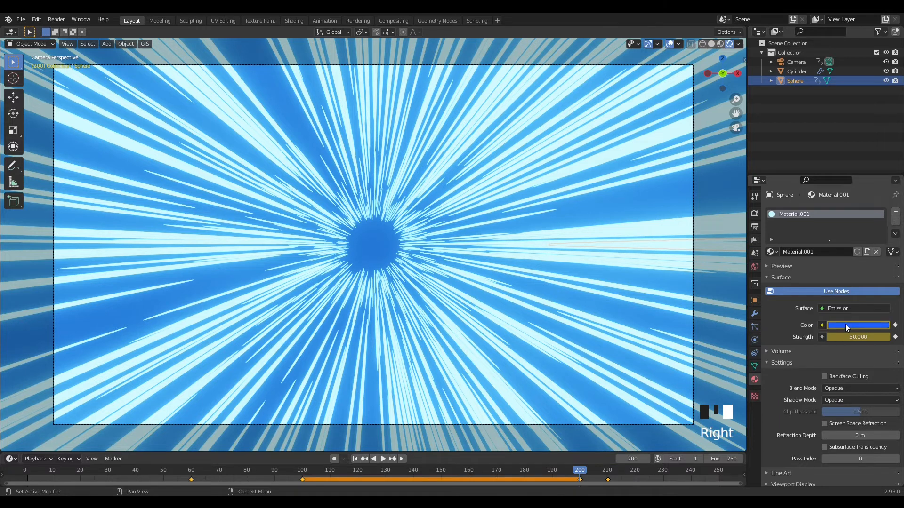
At the frame 60 keyframe, set the emission color to a pale bluish white with saturation about 0.45 and insert a keyframe on it
{"action": "left_click", "coordinate": [364, 459]}
{"action": "left_click", "coordinate": [364, 459]}
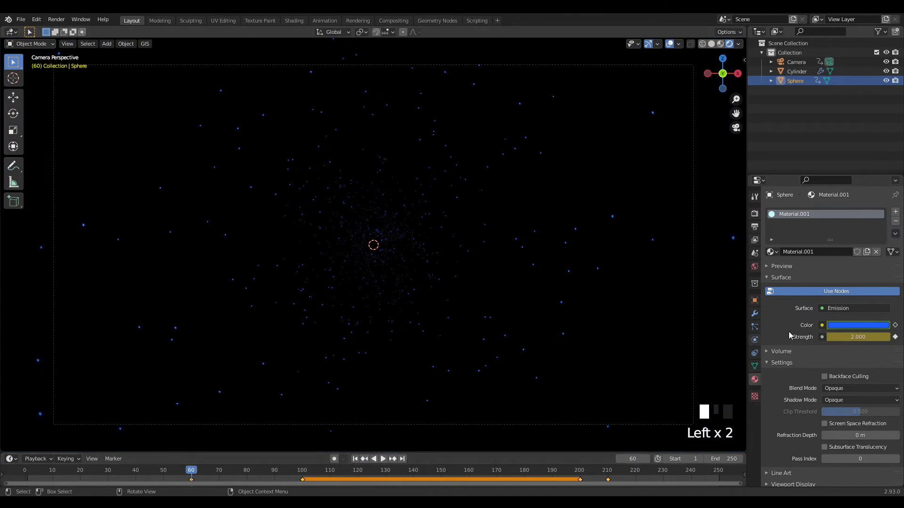
{"action": "left_click", "coordinate": [855, 329]}
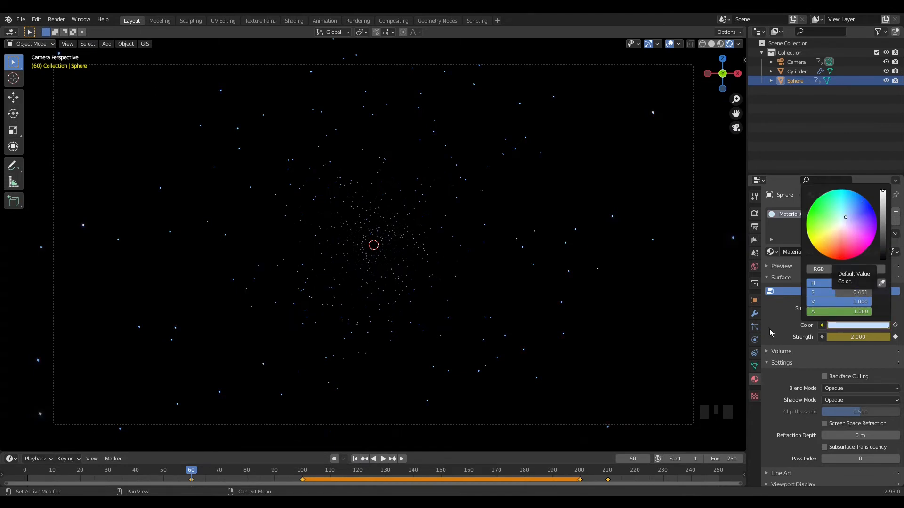
{"action": "right_click", "coordinate": [852, 327]}
{"action": "left_click", "coordinate": [855, 323]}
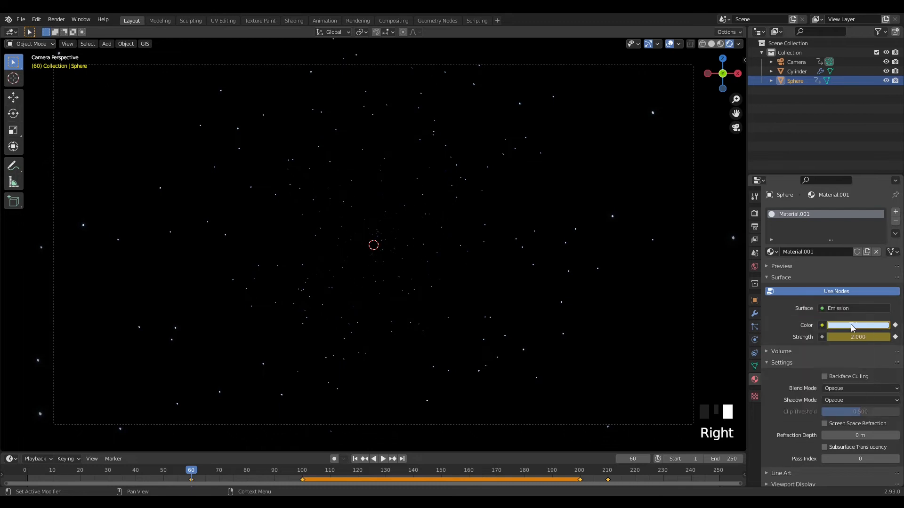
At frame 210, set the emission color to pale blue with hue about 0.611 and saturation about 0.427, and insert a keyframe on it
{"action": "left_click", "coordinate": [392, 459]}
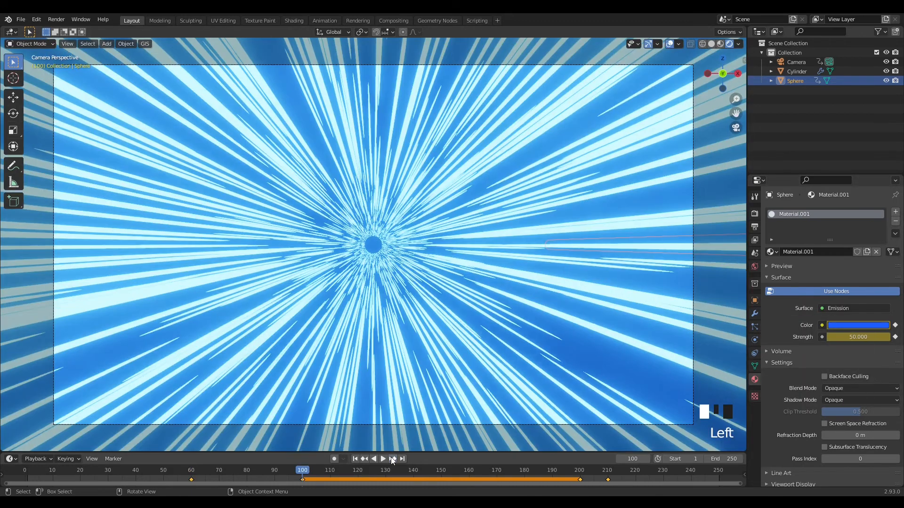
{"action": "left_click", "coordinate": [392, 458]}
{"action": "left_click", "coordinate": [392, 459]}
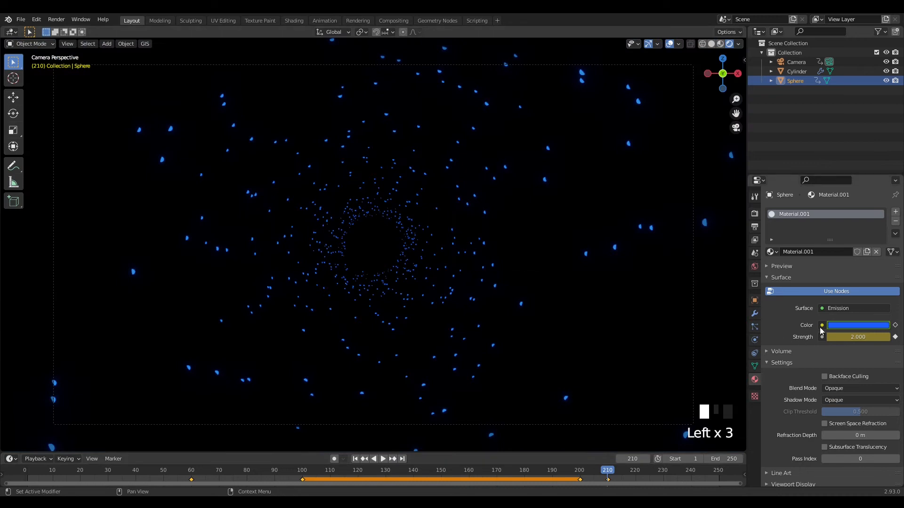
{"action": "left_click", "coordinate": [857, 326]}
{"action": "left_click", "coordinate": [848, 217]}
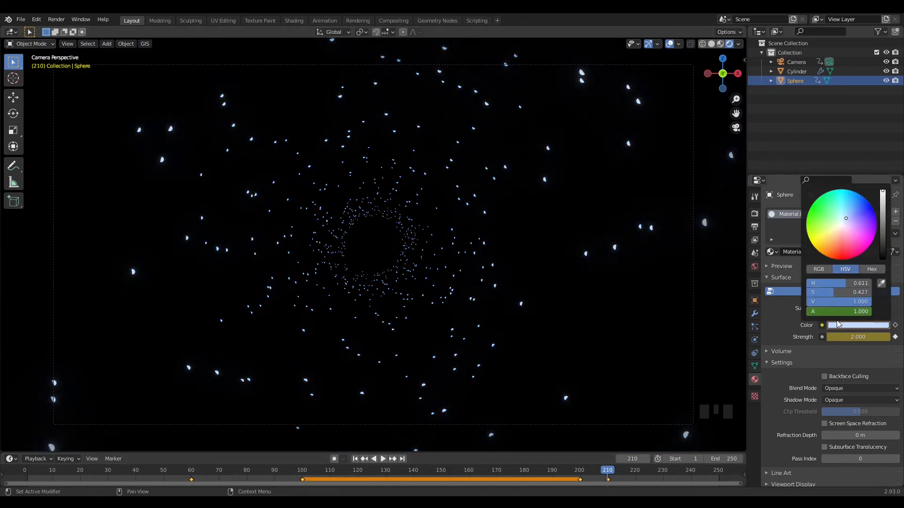
{"action": "right_click", "coordinate": [856, 329]}
{"action": "left_click", "coordinate": [858, 325]}
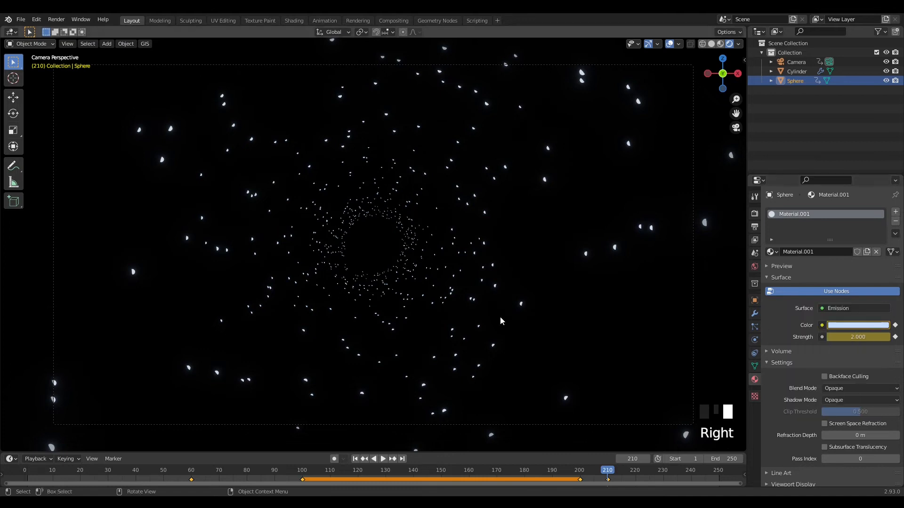
Play the animation from frame 1 to check the color changes, stop it and return to the first frame
{"action": "left_click", "coordinate": [355, 458]}
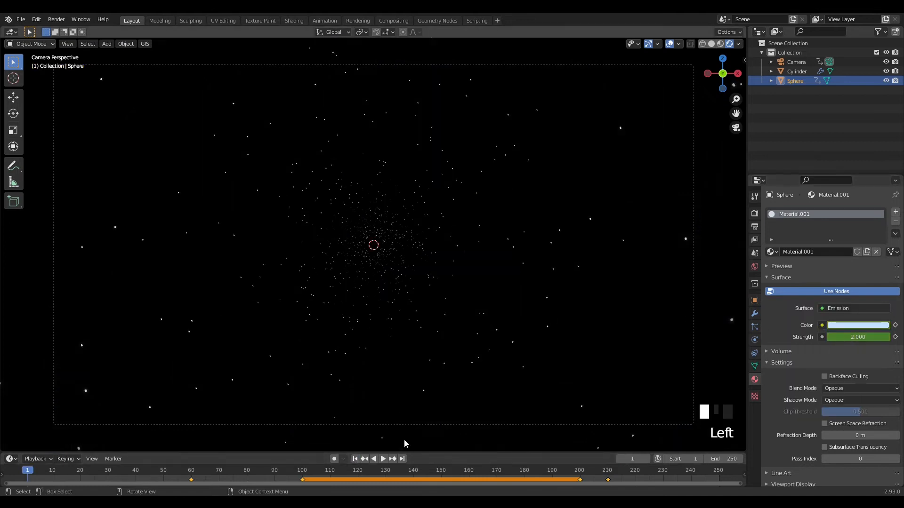
{"action": "left_click", "coordinate": [383, 459]}
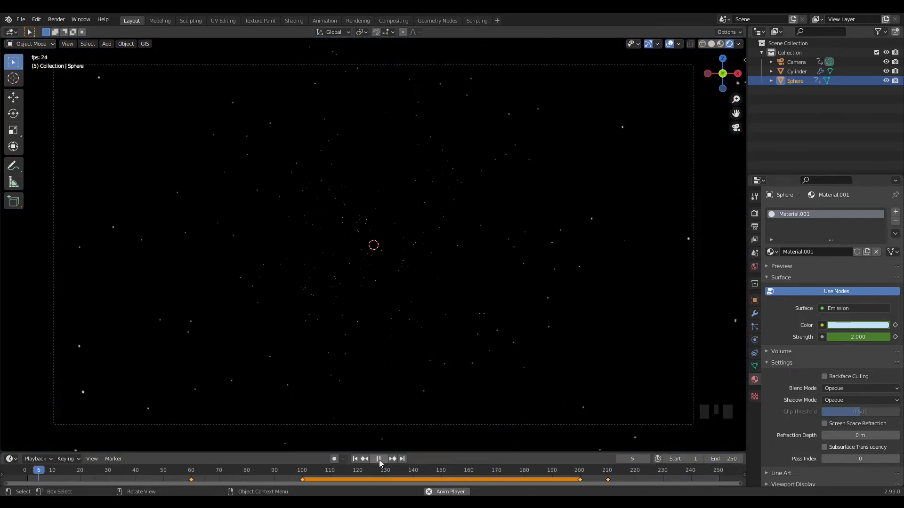
{"action": "left_click", "coordinate": [380, 460]}
{"action": "left_click", "coordinate": [355, 459]}
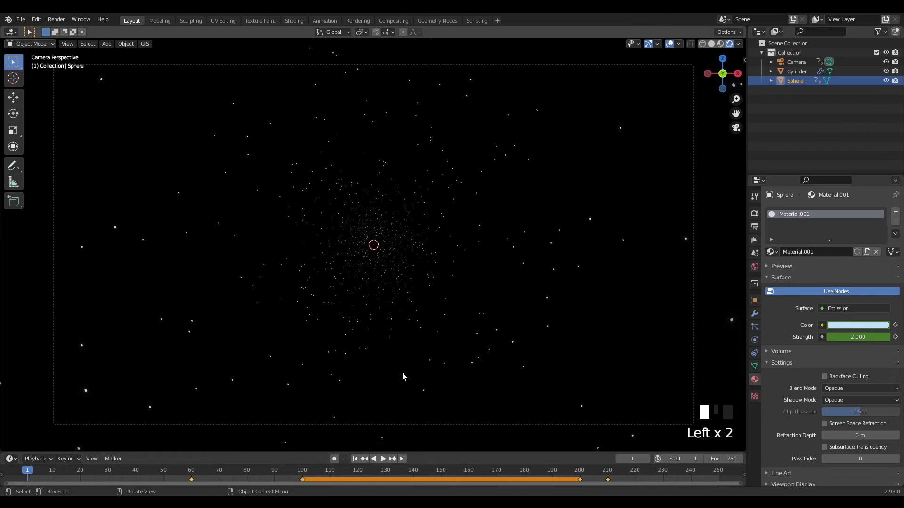
Select the camera, enable its Depth of Field and expand the depth of field settings
{"action": "left_click", "coordinate": [377, 423]}
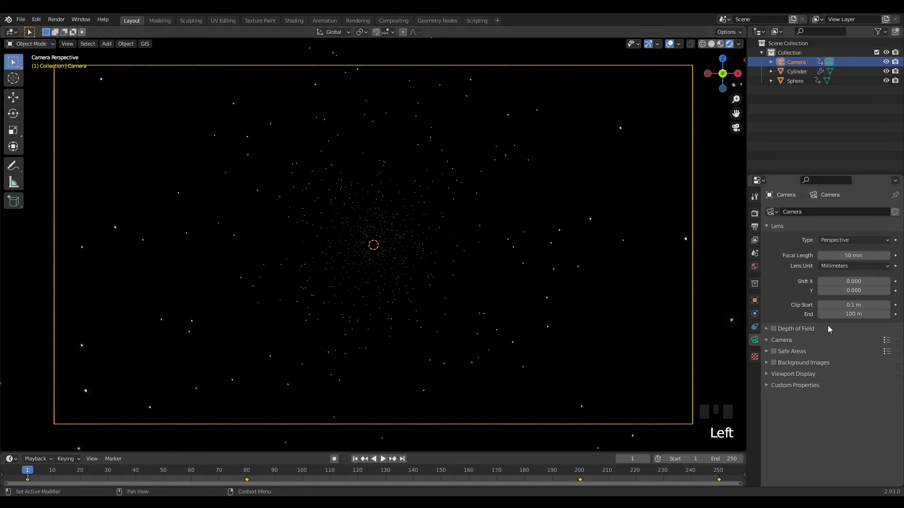
{"action": "left_click", "coordinate": [773, 329]}
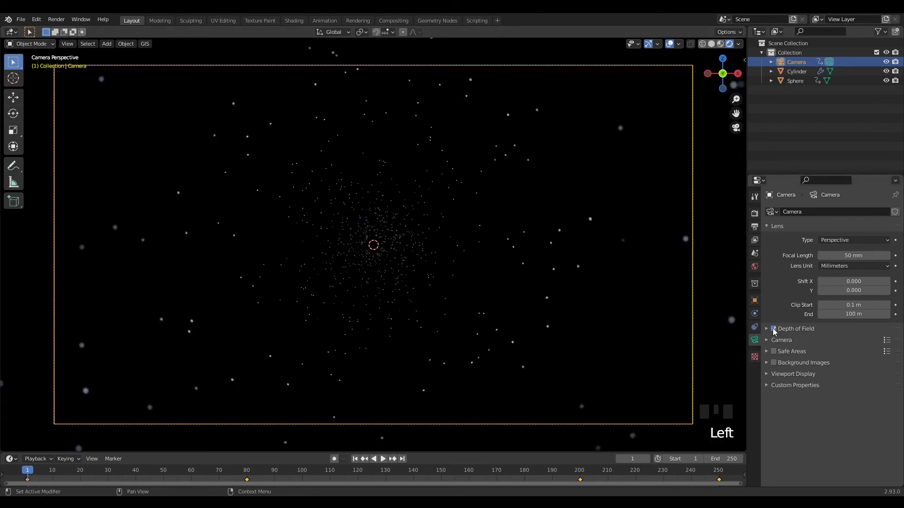
{"action": "left_click", "coordinate": [769, 332]}
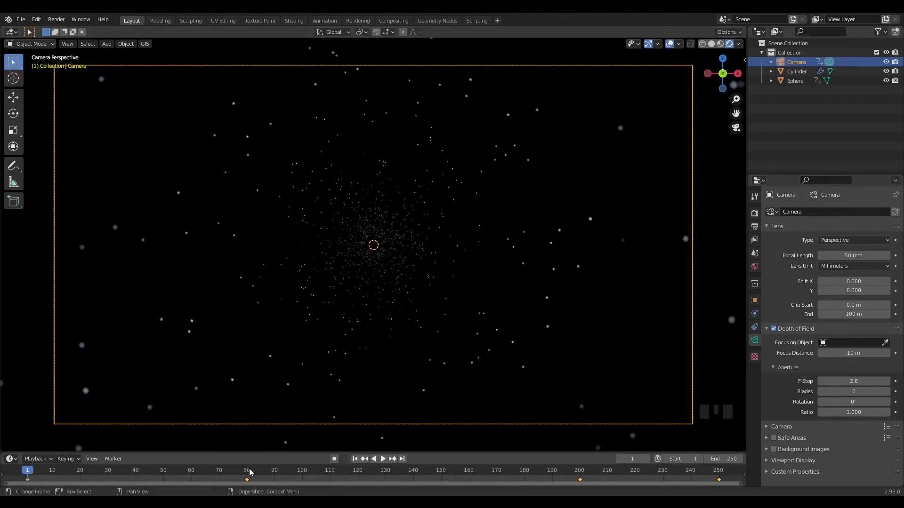
At frame 60, set the camera's focus distance to 5 m and insert a keyframe on it
{"action": "left_click", "coordinate": [192, 472]}
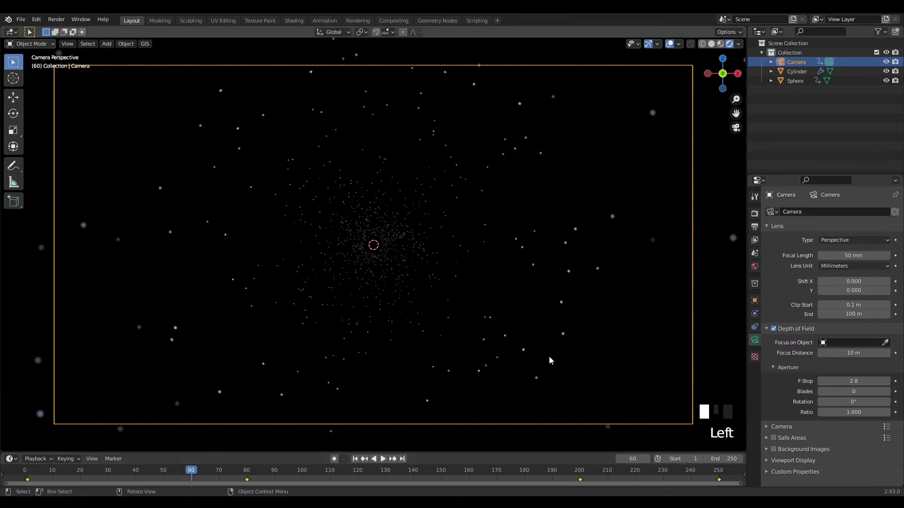
{"action": "left_click", "coordinate": [850, 353]}
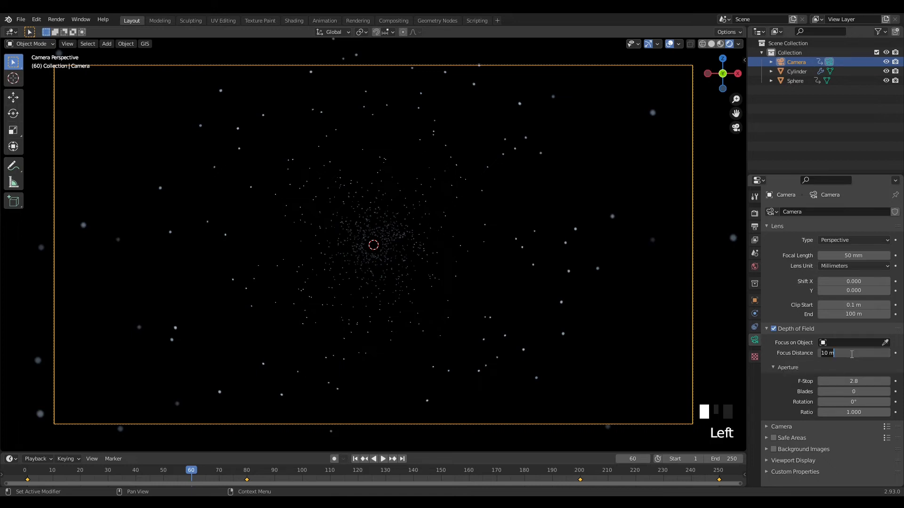
{"action": "type", "text": "5"}
{"action": "key", "text": "Return"}
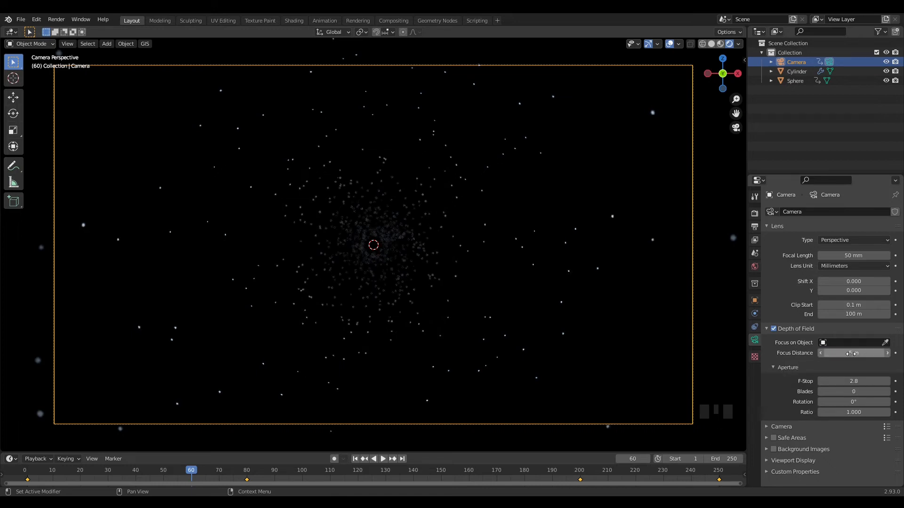
{"action": "right_click", "coordinate": [851, 354]}
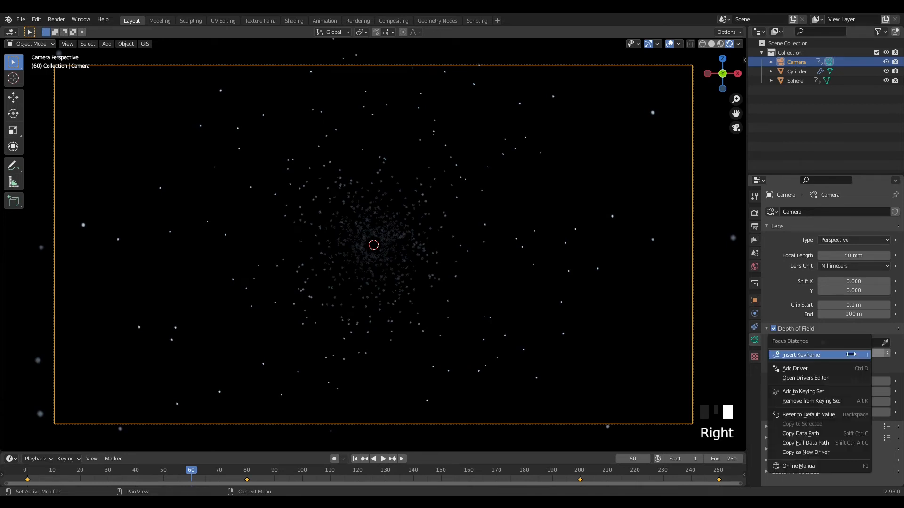
{"action": "left_click", "coordinate": [842, 351]}
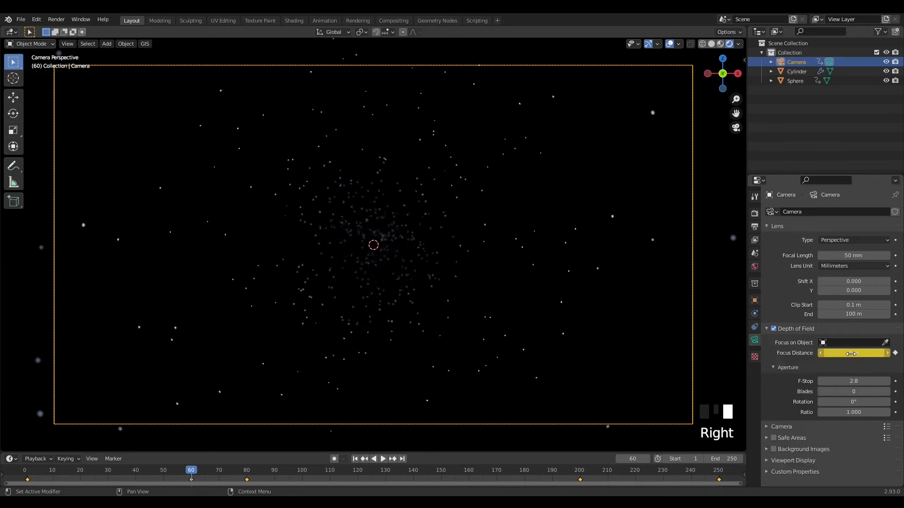
At frame 100, set the camera's focus distance to 10 m and insert a keyframe on it
{"action": "left_click", "coordinate": [303, 473]}
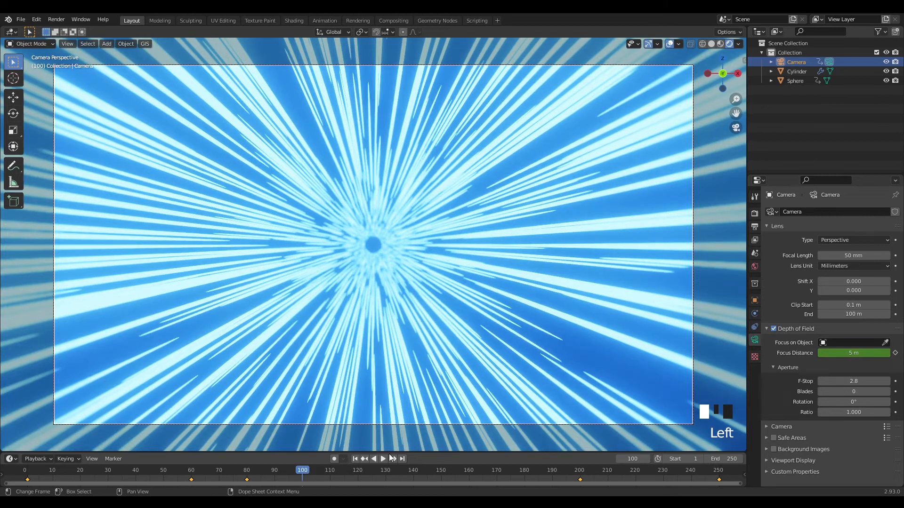
{"action": "double_click", "coordinate": [849, 353]}
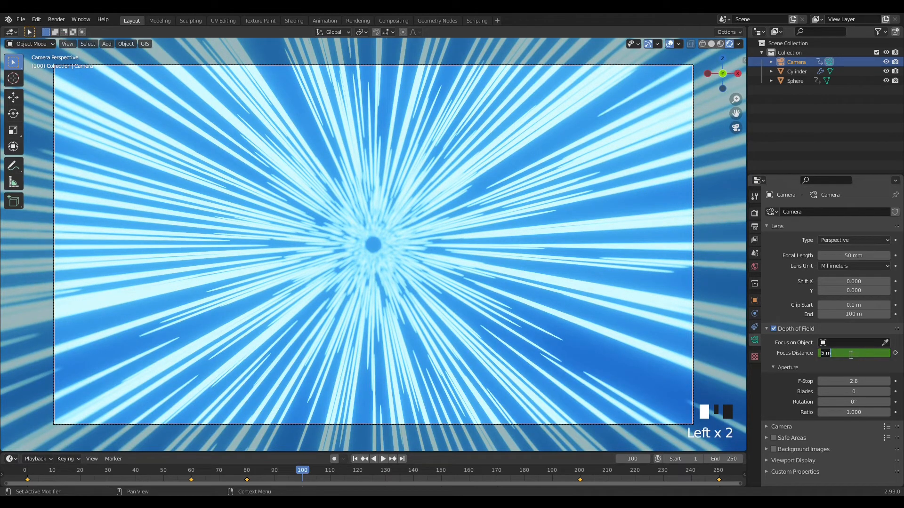
{"action": "type", "text": "10"}
{"action": "key", "text": "Return"}
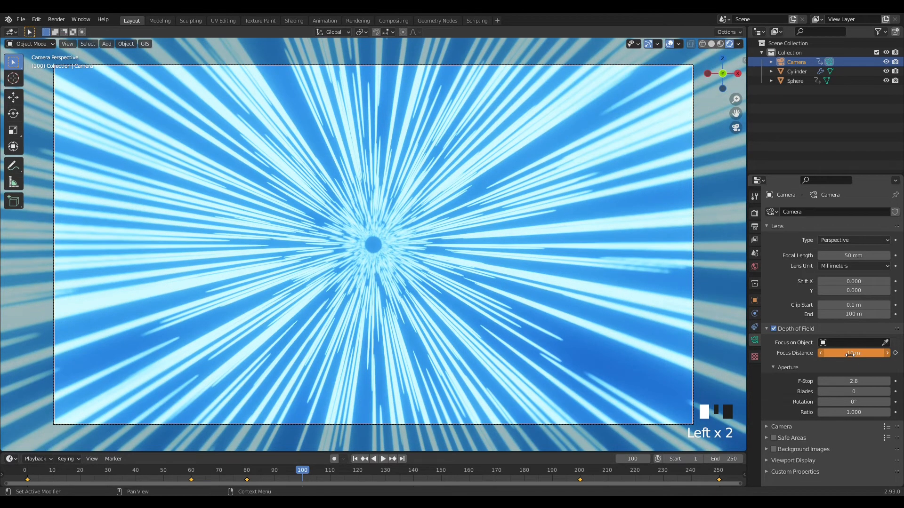
{"action": "right_click", "coordinate": [850, 354]}
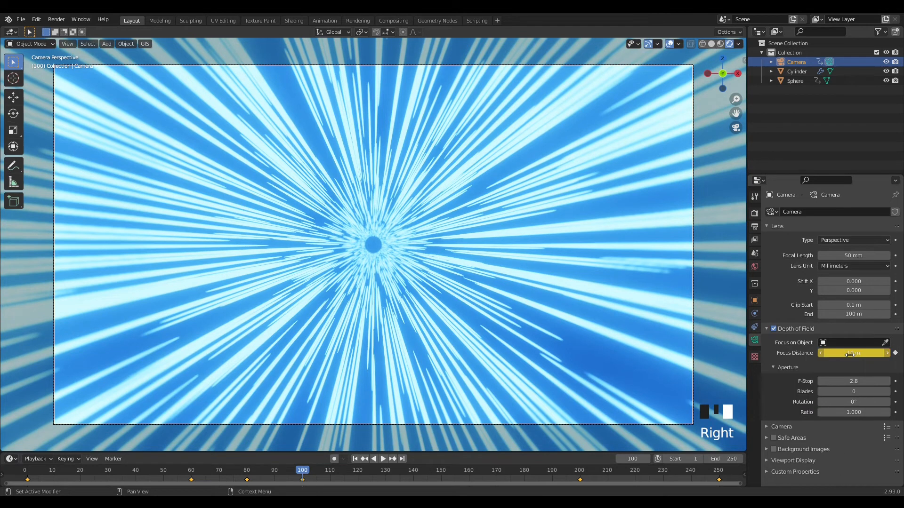
At frame 200, insert a focus distance keyframe that holds the value at 10 m
{"action": "left_click", "coordinate": [580, 472]}
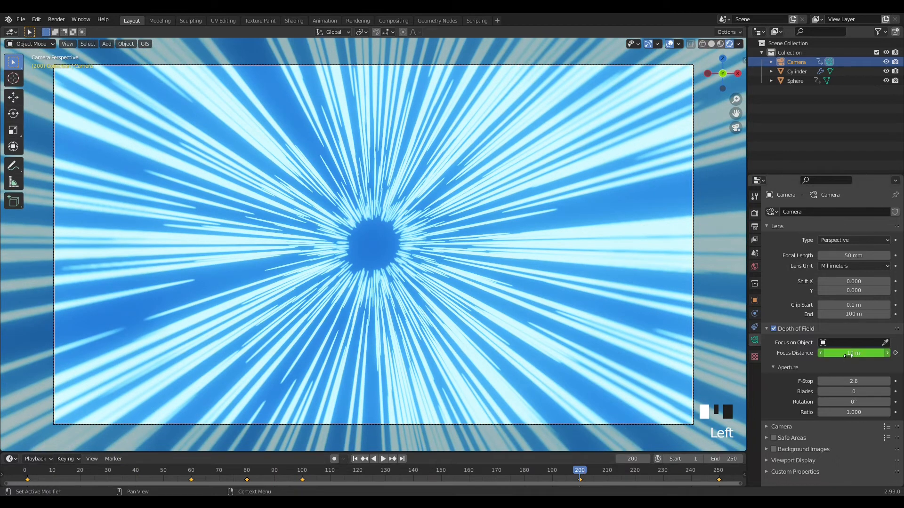
{"action": "right_click", "coordinate": [848, 354]}
{"action": "left_click", "coordinate": [849, 353]}
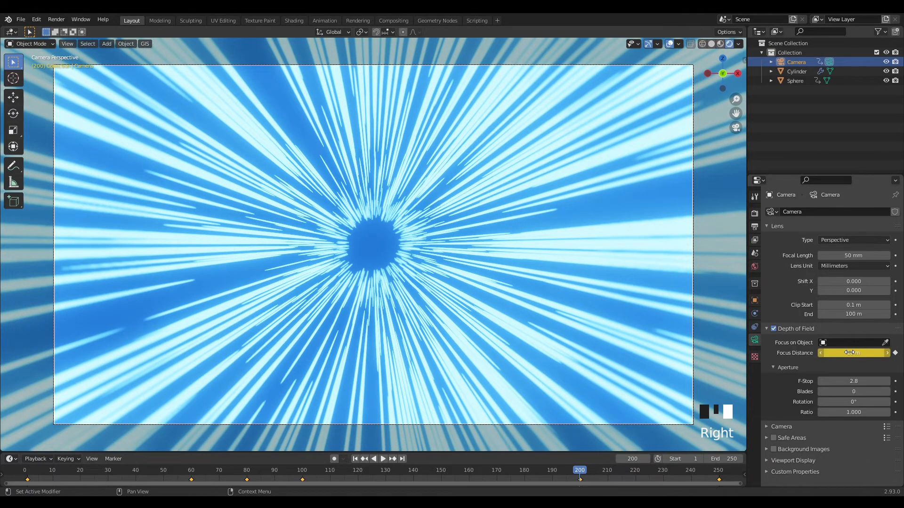
At frame 210, set the camera's focus distance to 5 m and insert a keyframe on it
{"action": "left_click", "coordinate": [608, 468]}
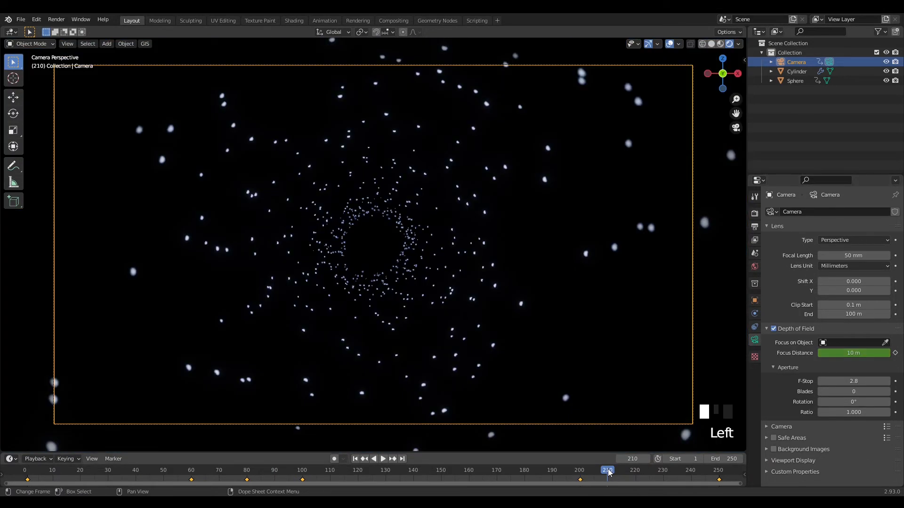
{"action": "left_click", "coordinate": [854, 352]}
{"action": "type", "text": "5"}
{"action": "key", "text": "Return"}
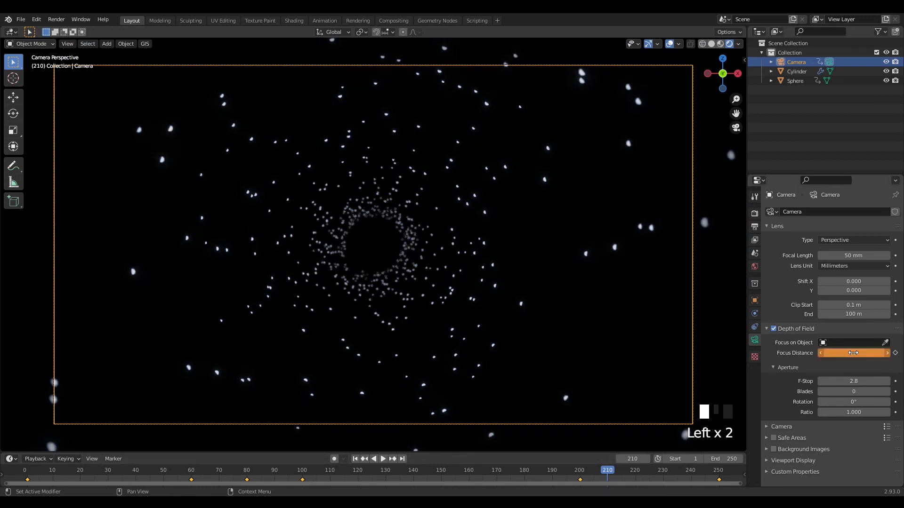
{"action": "right_click_drag", "start_coordinate": [853, 353], "coordinate": [852, 356]}
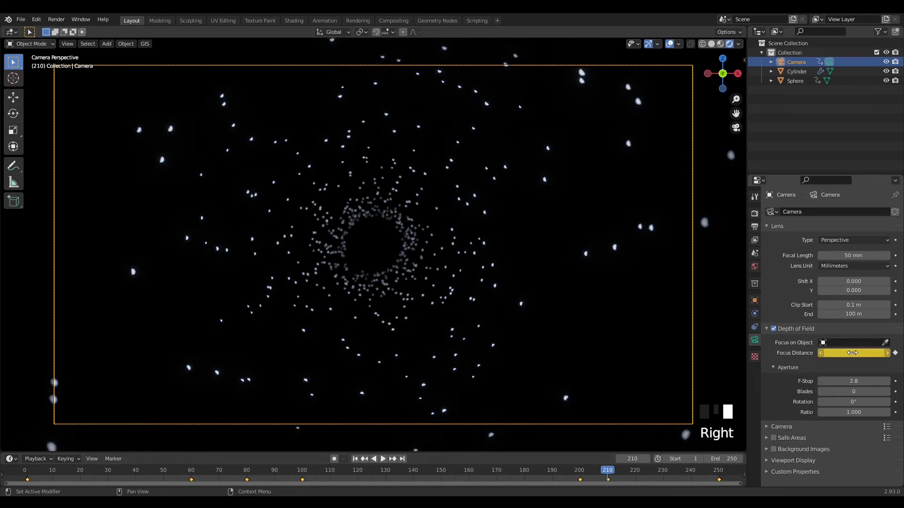
Return to frame 1 and render it as a still image to check the depth of field
{"action": "left_click", "coordinate": [355, 459]}
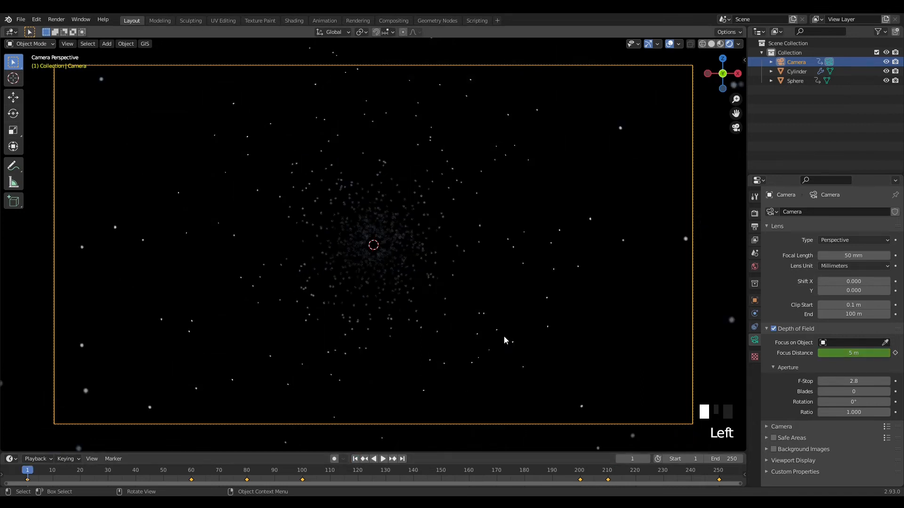
{"action": "key", "text": "F12"}
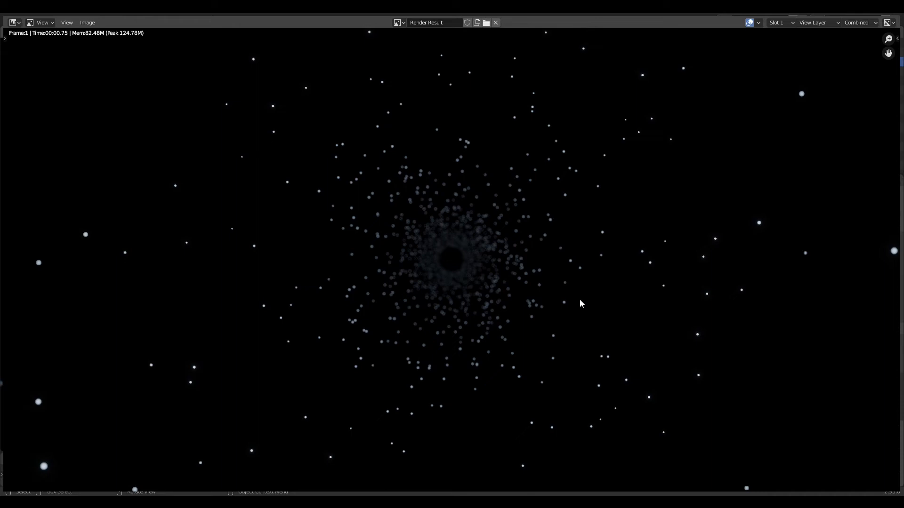
Close the render result and set the render scale of the cylinder's particle system to 0.002
{"action": "left_click", "coordinate": [890, 14]}
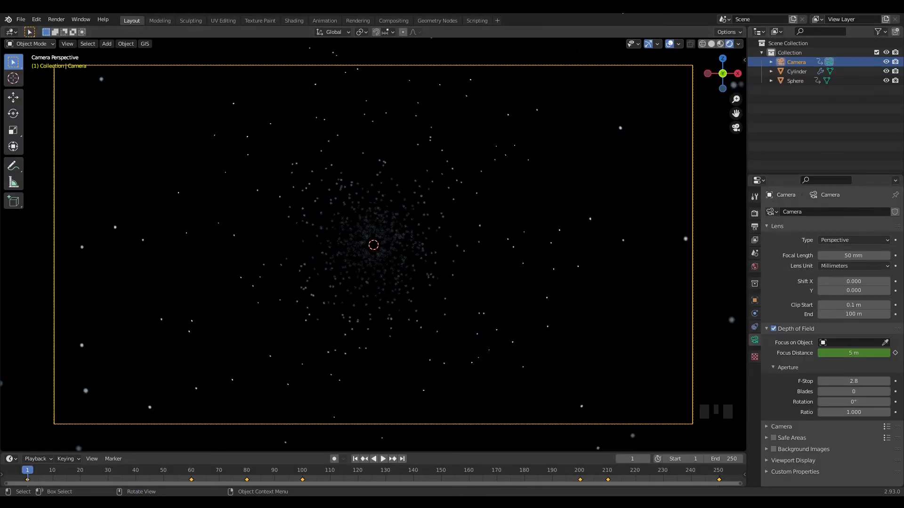
{"action": "left_click", "coordinate": [564, 221]}
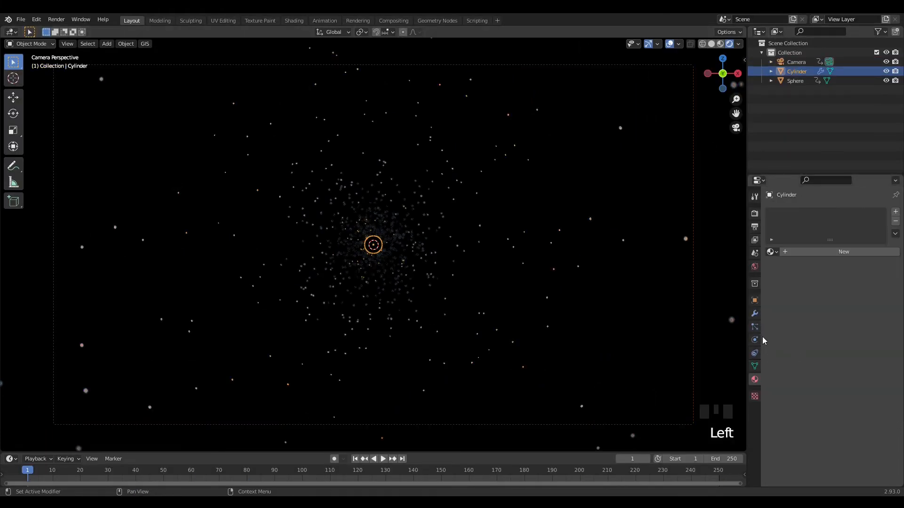
{"action": "left_click", "coordinate": [754, 327]}
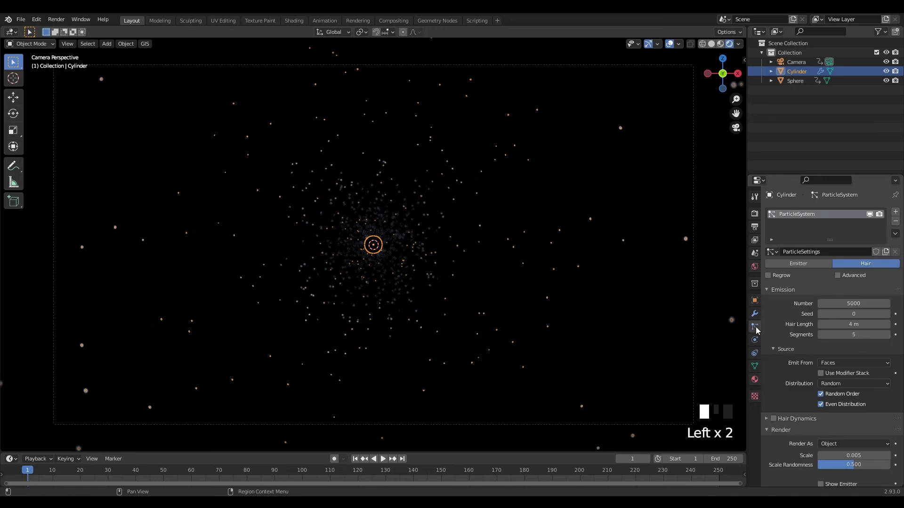
{"action": "left_click", "coordinate": [853, 455]}
{"action": "key", "text": "BackSpace"}
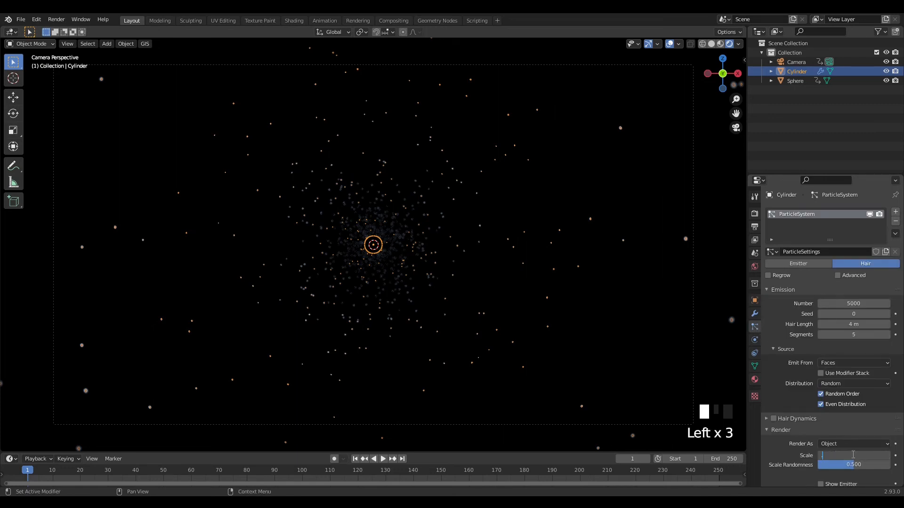
{"action": "type", "text": ".002"}
{"action": "key", "text": "Return"}
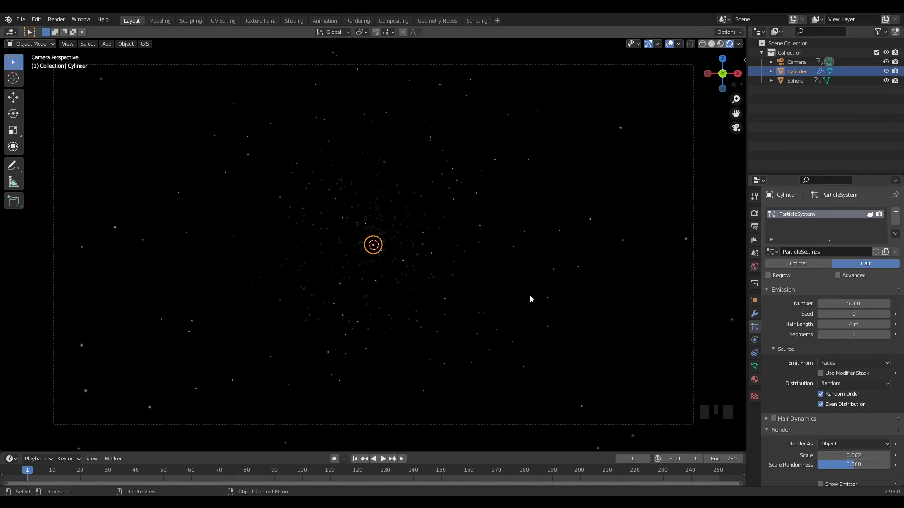
At frame 60, make the sphere material's emission color closer to white and replace its color keyframe
{"action": "left_click", "coordinate": [792, 81]}
{"action": "left_click", "coordinate": [754, 379]}
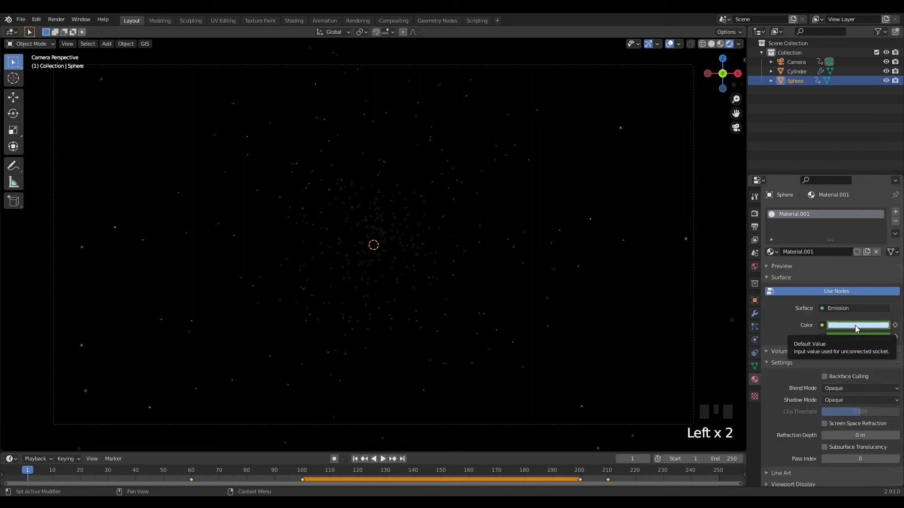
{"action": "left_click", "coordinate": [393, 459]}
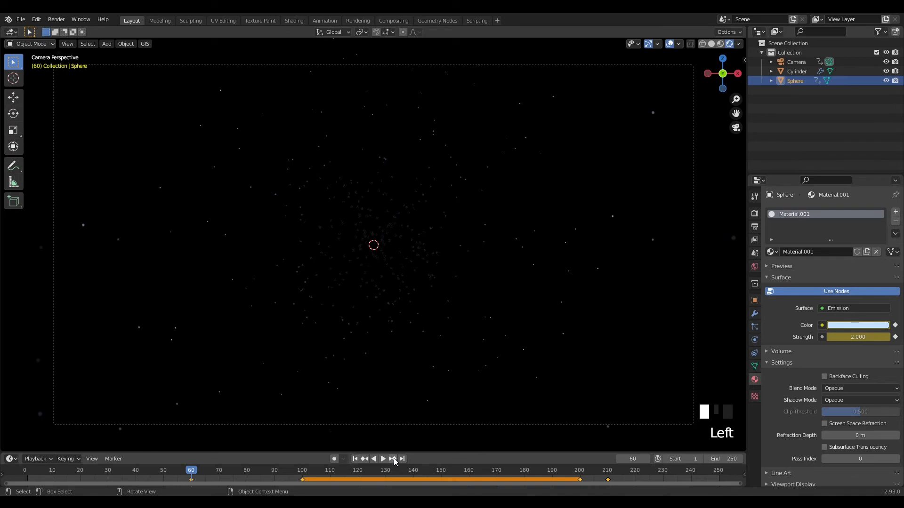
{"action": "left_click", "coordinate": [859, 326]}
{"action": "left_click", "coordinate": [843, 220]}
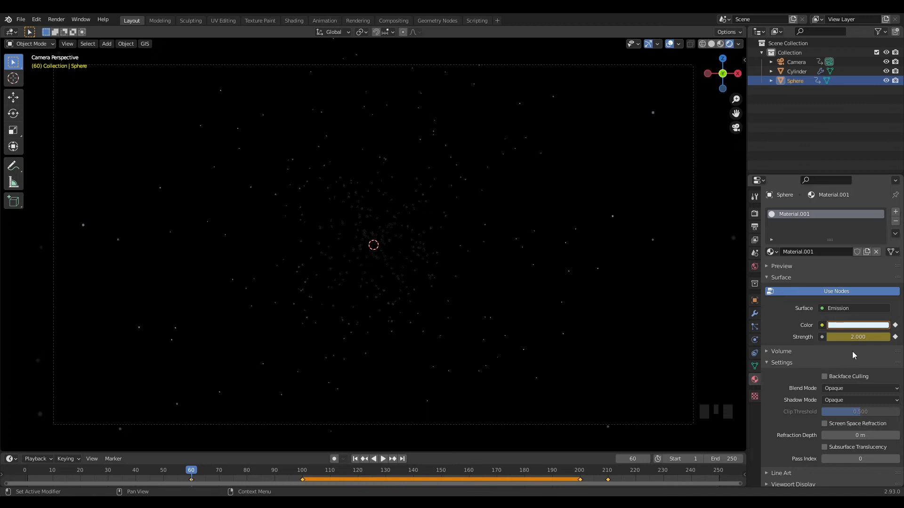
{"action": "right_click", "coordinate": [856, 324]}
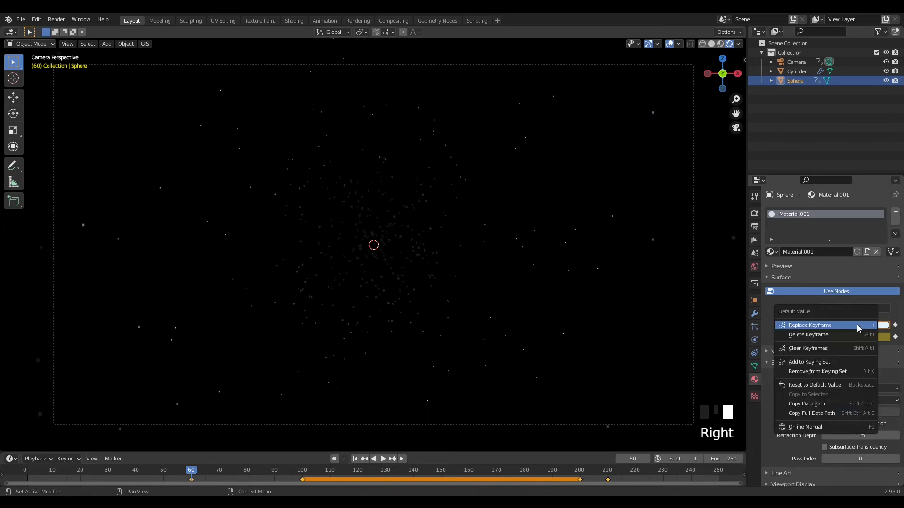
{"action": "left_click", "coordinate": [832, 325]}
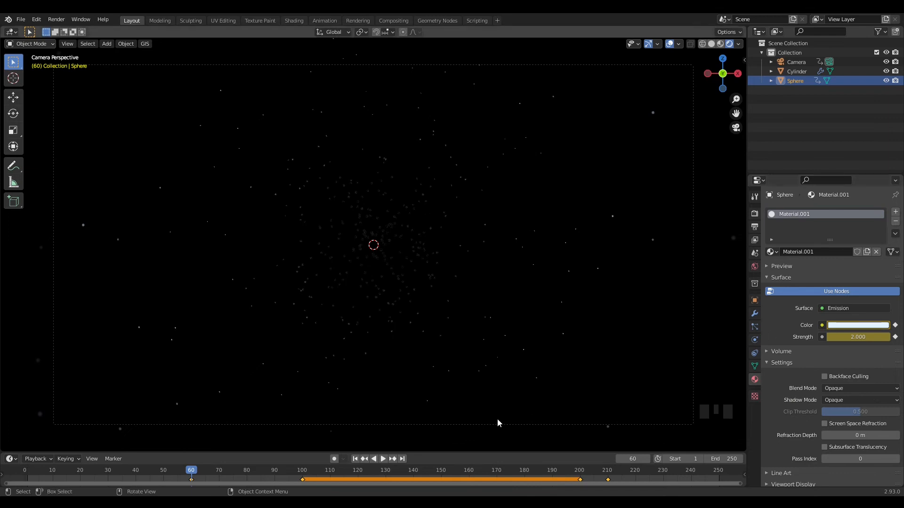
At frame 210, shift the sphere's emission color to a paler bluish white and replace its color keyframe
{"action": "left_click", "coordinate": [393, 458]}
{"action": "left_click", "coordinate": [393, 458]}
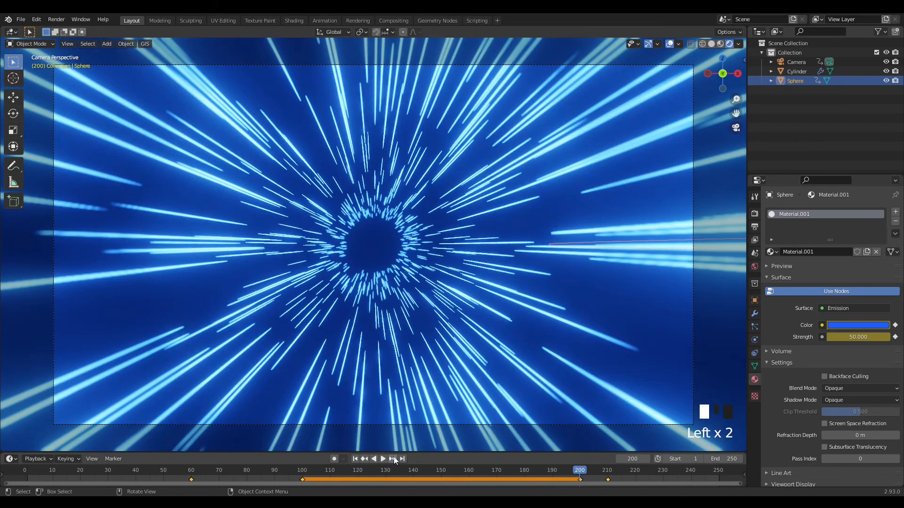
{"action": "left_click", "coordinate": [394, 459]}
{"action": "left_click", "coordinate": [860, 326]}
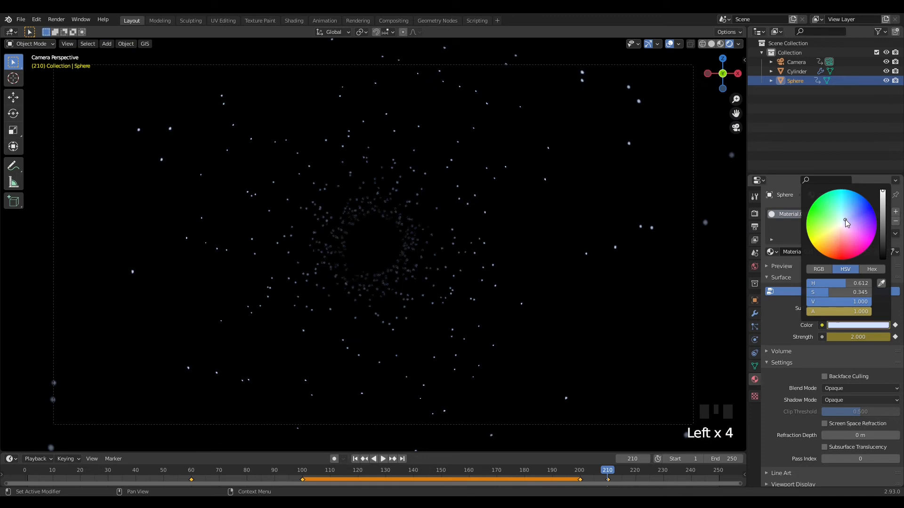
{"action": "right_click", "coordinate": [858, 325]}
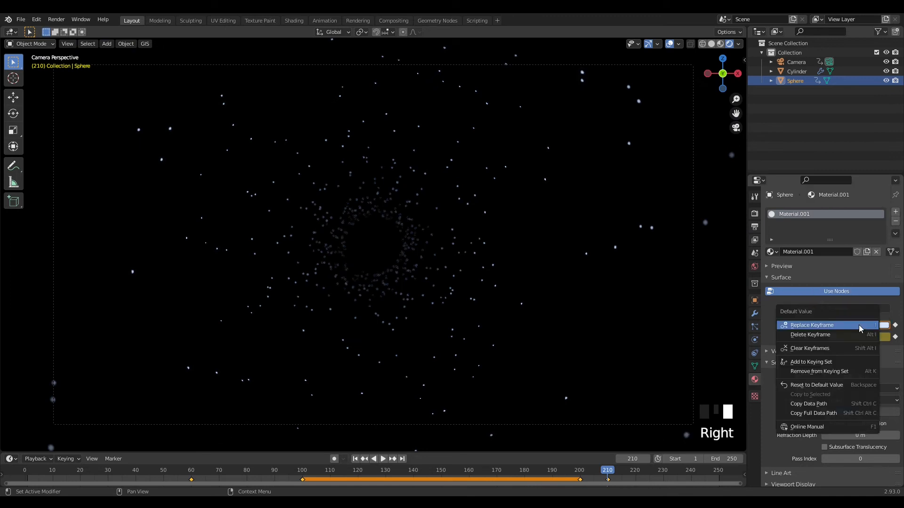
{"action": "left_click", "coordinate": [834, 326]}
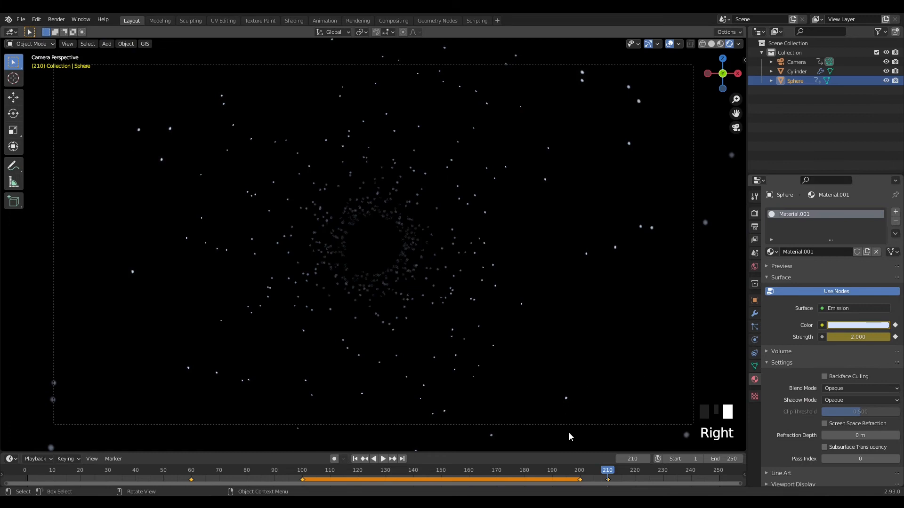
Play the animation from the first frame, stop at frame 25, and render a still to check the stars
{"action": "left_click", "coordinate": [355, 458]}
{"action": "left_click", "coordinate": [382, 459]}
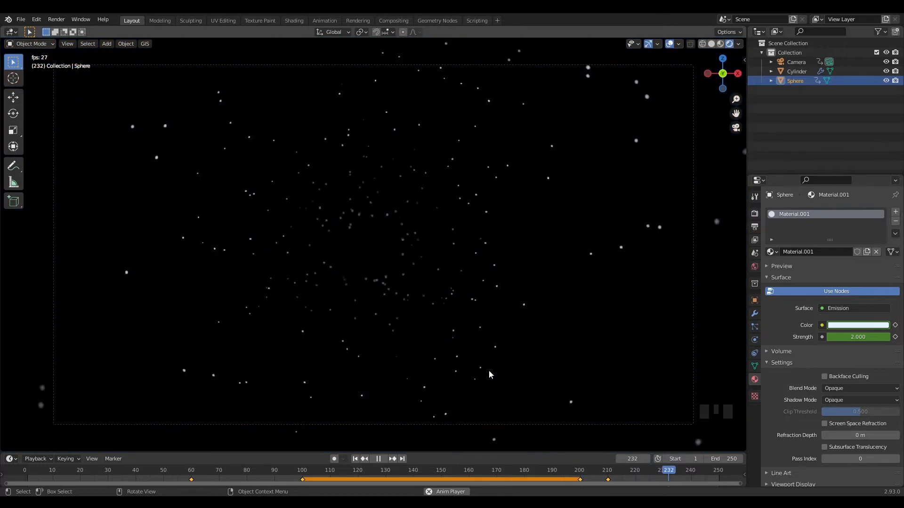
{"action": "left_click", "coordinate": [378, 458]}
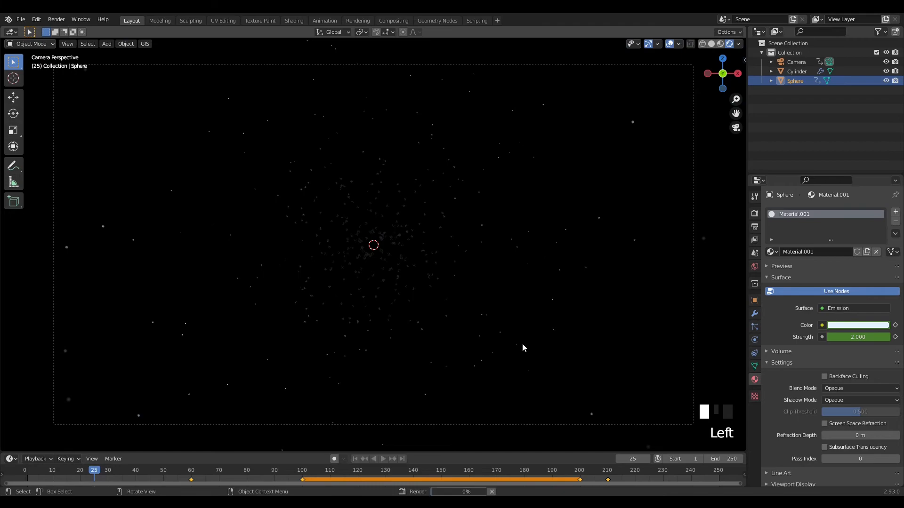
{"action": "key", "text": "F12"}
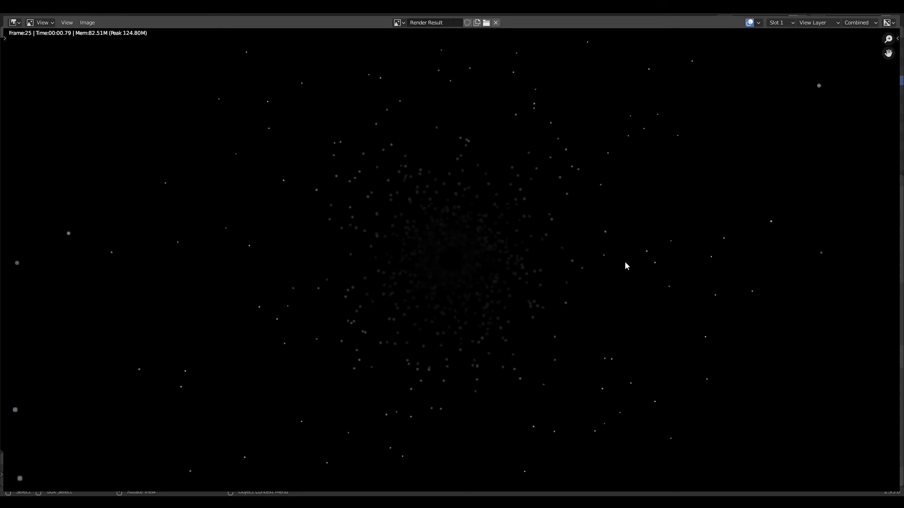
{"action": "left_click", "coordinate": [889, 14]}
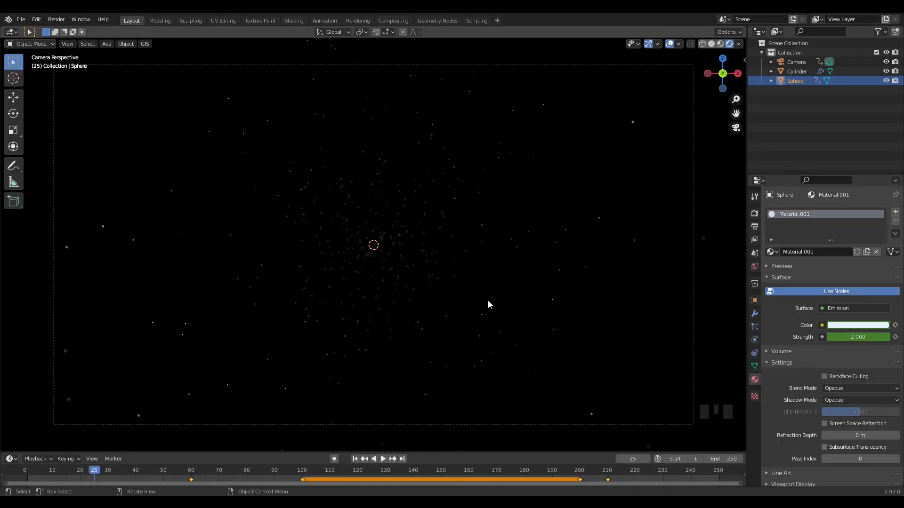
At frame 60, insert a keyframe on the world background's black color
{"action": "left_click", "coordinate": [754, 267]}
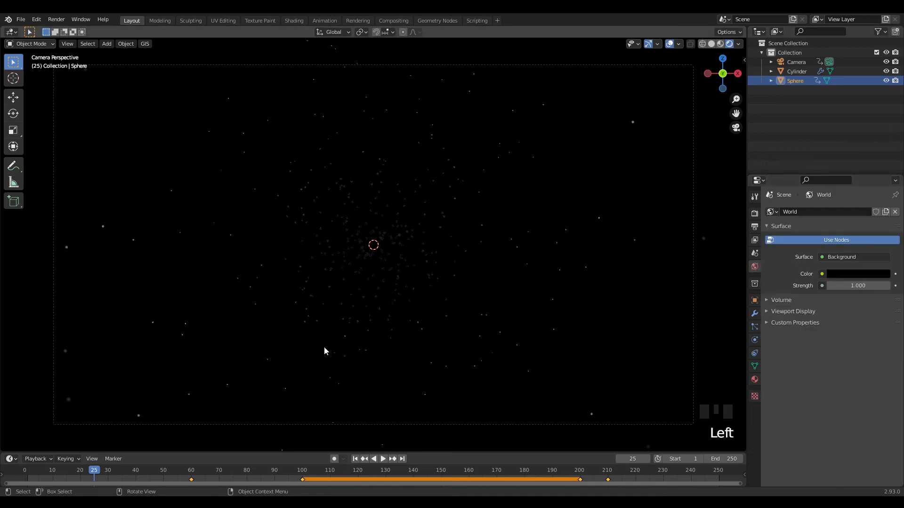
{"action": "left_click", "coordinate": [192, 474]}
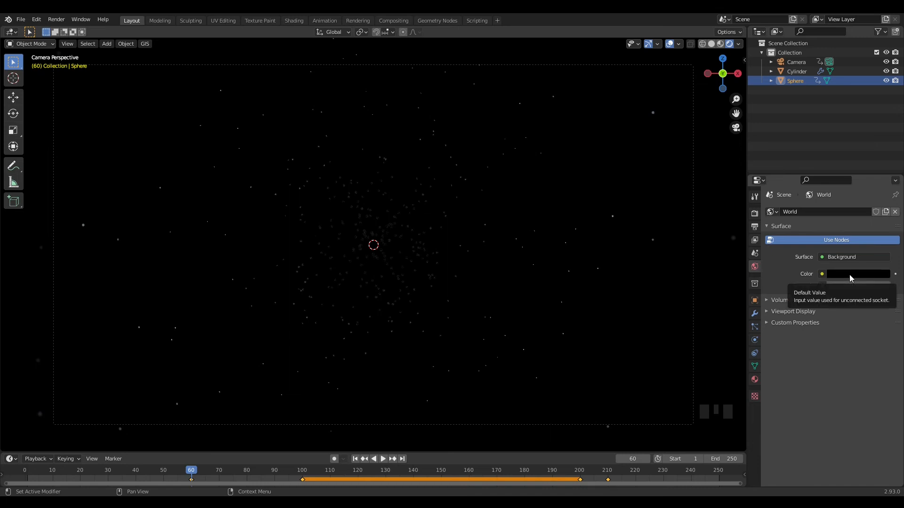
{"action": "right_click_drag", "start_coordinate": [849, 275], "coordinate": [849, 275]}
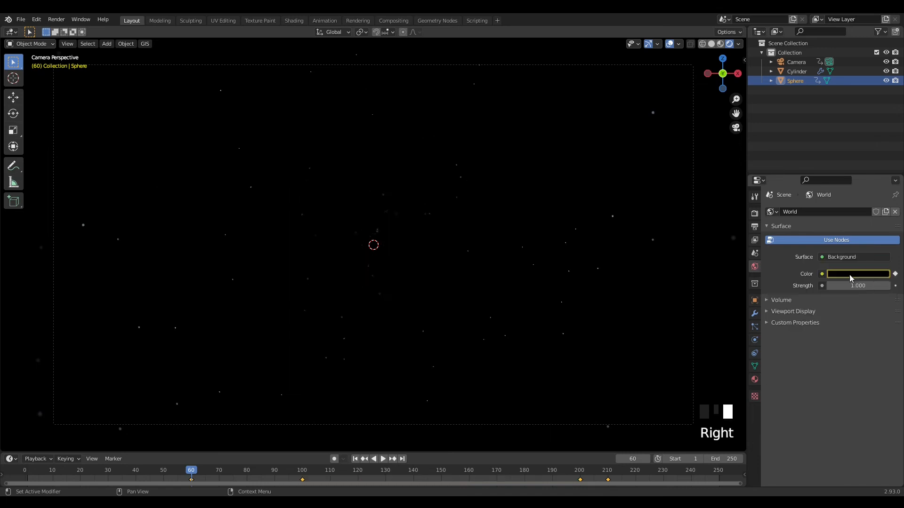
At frame 100, set the world background color to dark blue (H 0.639, S 0.881, V 0.031) and insert a keyframe on it
{"action": "left_click", "coordinate": [304, 473]}
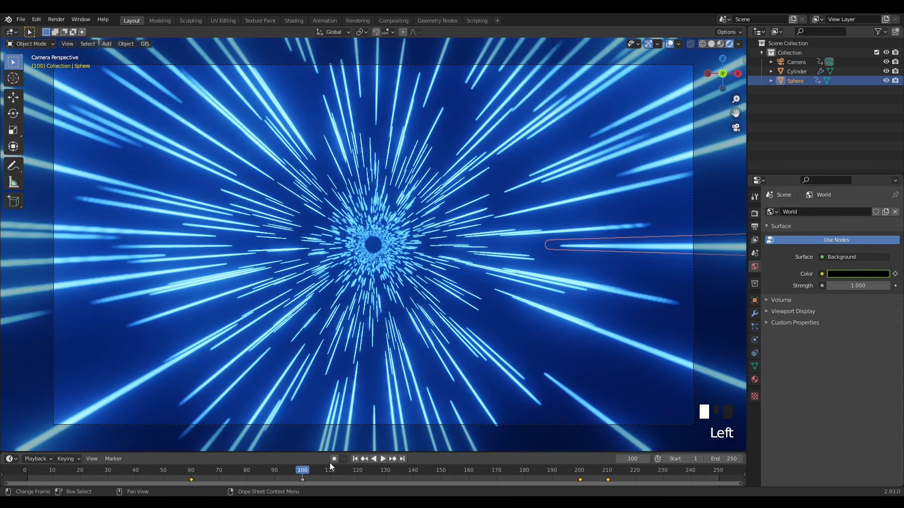
{"action": "left_click", "coordinate": [856, 279]}
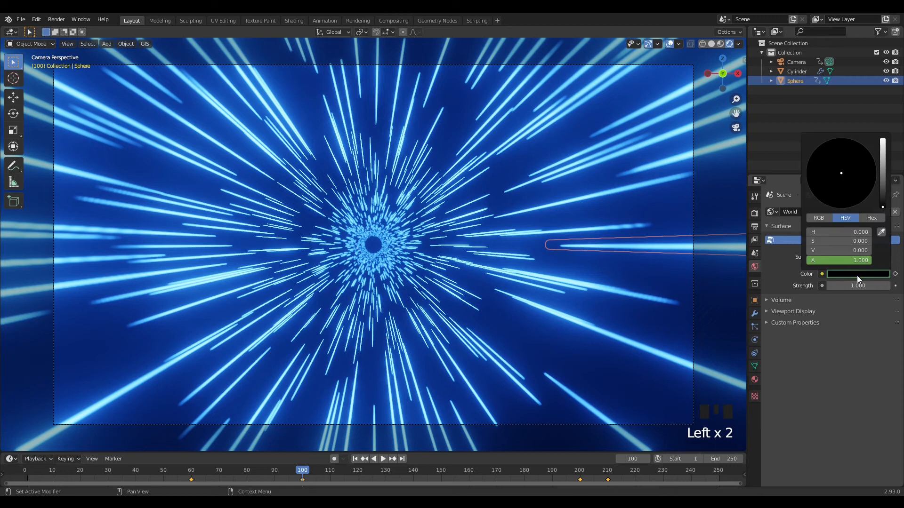
{"action": "left_click_drag", "start_coordinate": [879, 205], "coordinate": [857, 152]}
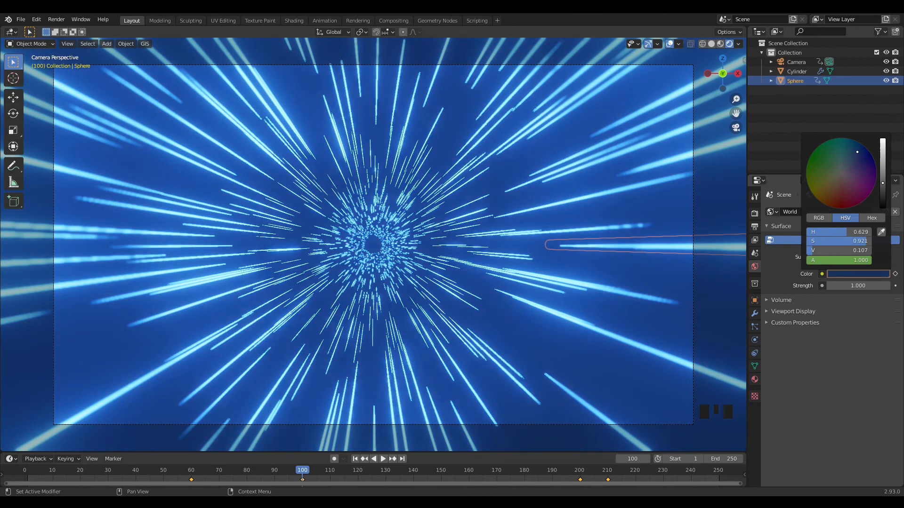
{"action": "left_click_drag", "start_coordinate": [883, 182], "coordinate": [883, 194]}
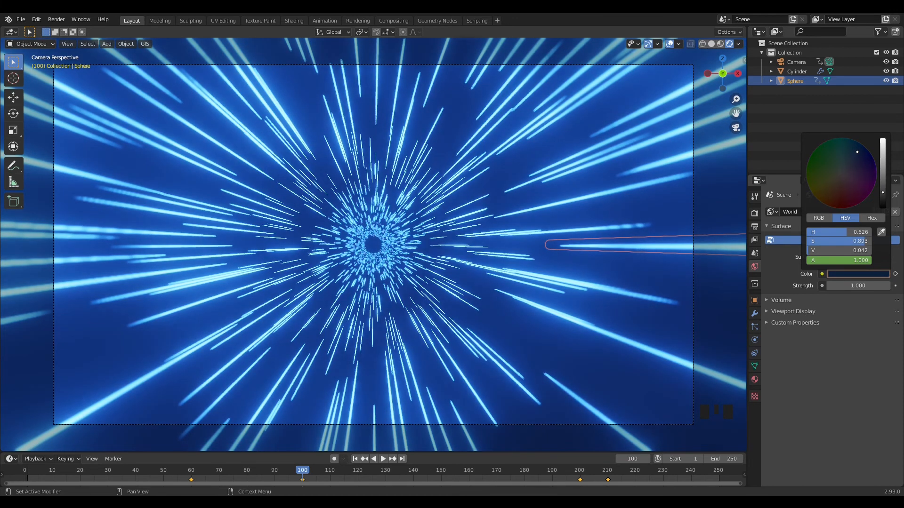
{"action": "left_click_drag", "start_coordinate": [864, 158], "coordinate": [859, 154]}
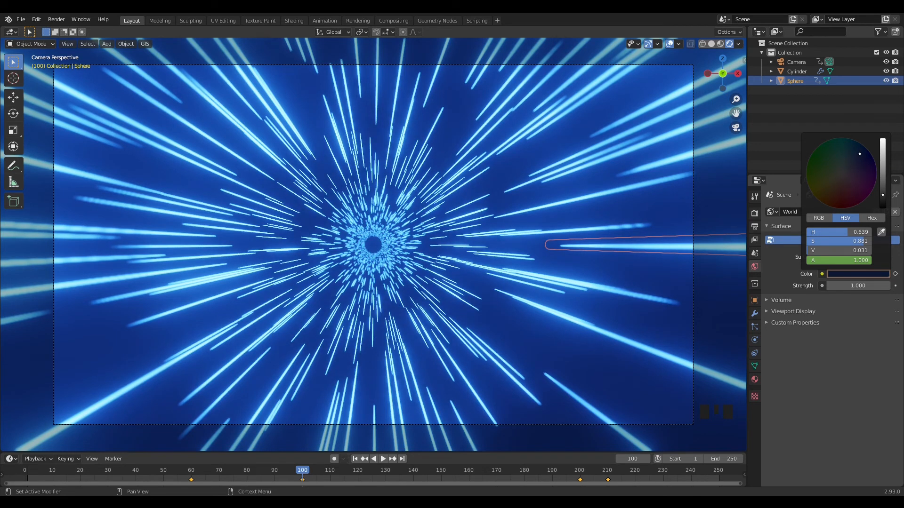
{"action": "right_click", "coordinate": [857, 275]}
{"action": "left_click", "coordinate": [838, 273]}
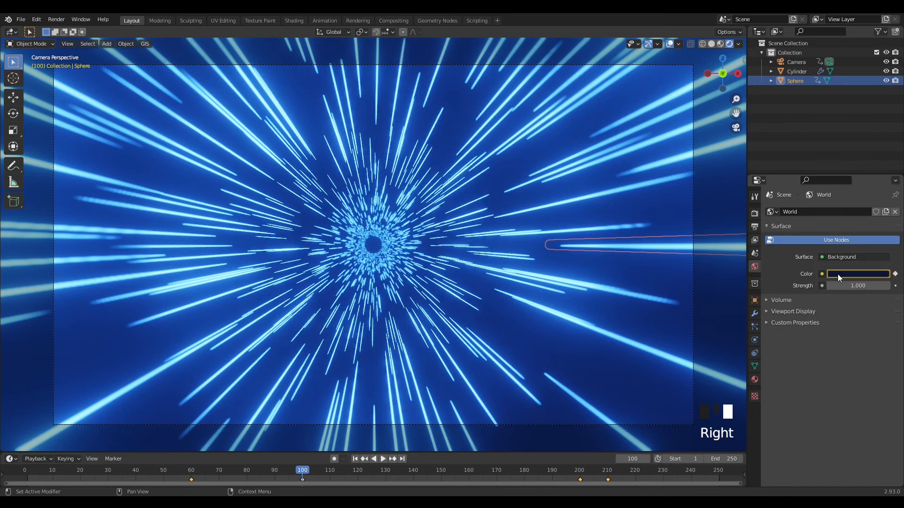
At frame 200, insert a world background color keyframe that holds the dark blue
{"action": "left_click", "coordinate": [581, 472]}
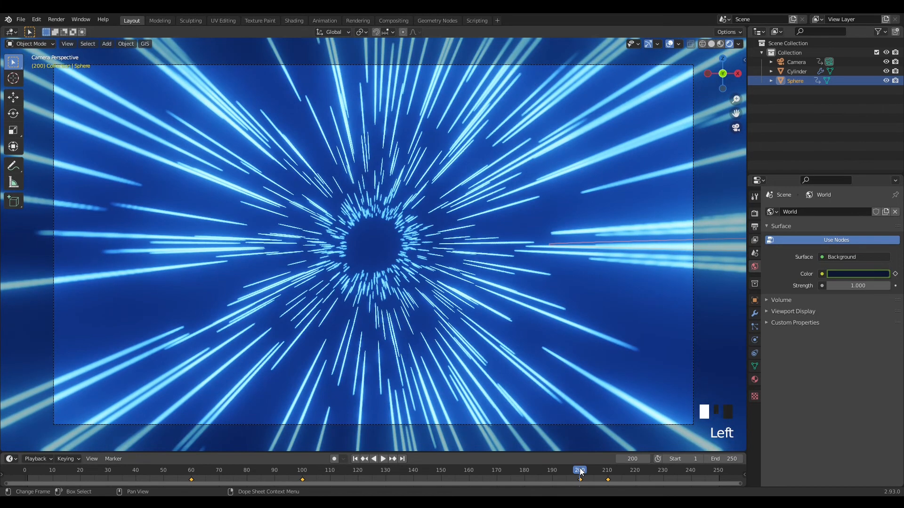
{"action": "right_click", "coordinate": [854, 274]}
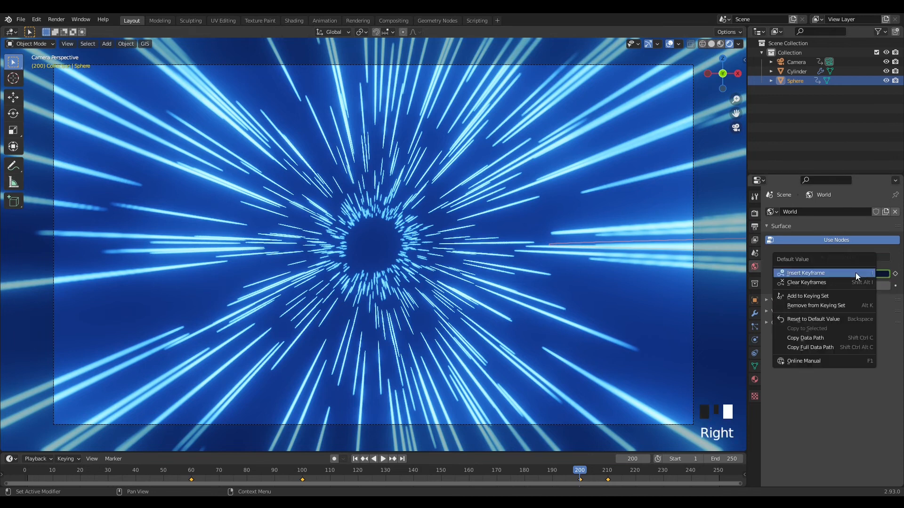
{"action": "left_click", "coordinate": [846, 273]}
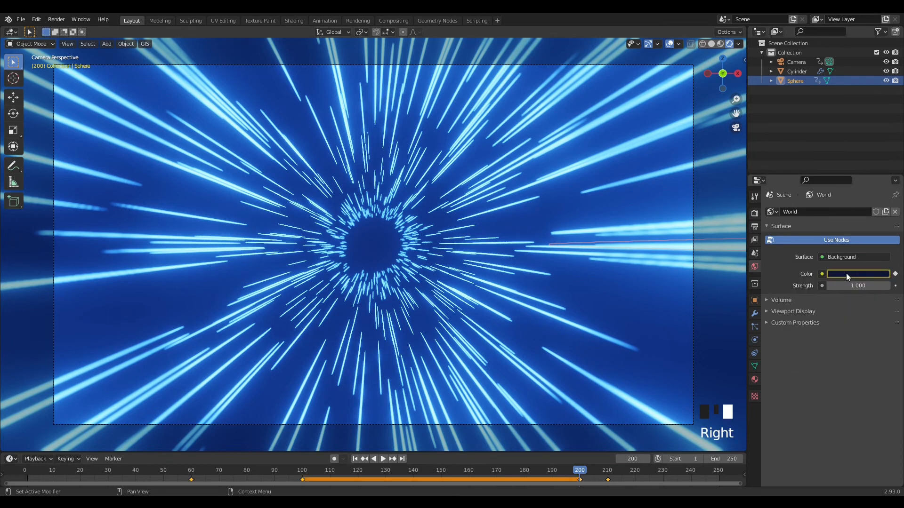
At frame 210, set the world background color to black (H 0, S 1, V 0) and insert a keyframe on it
{"action": "left_click", "coordinate": [607, 472]}
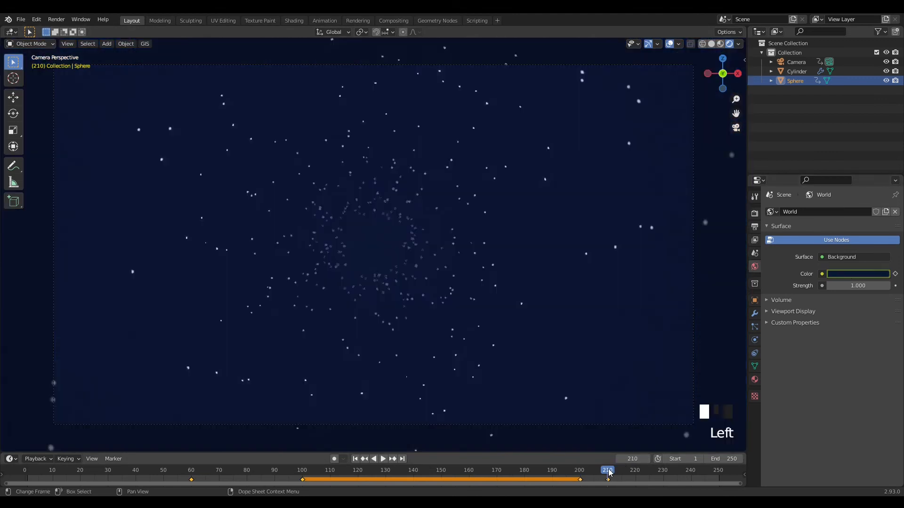
{"action": "left_click", "coordinate": [860, 275]}
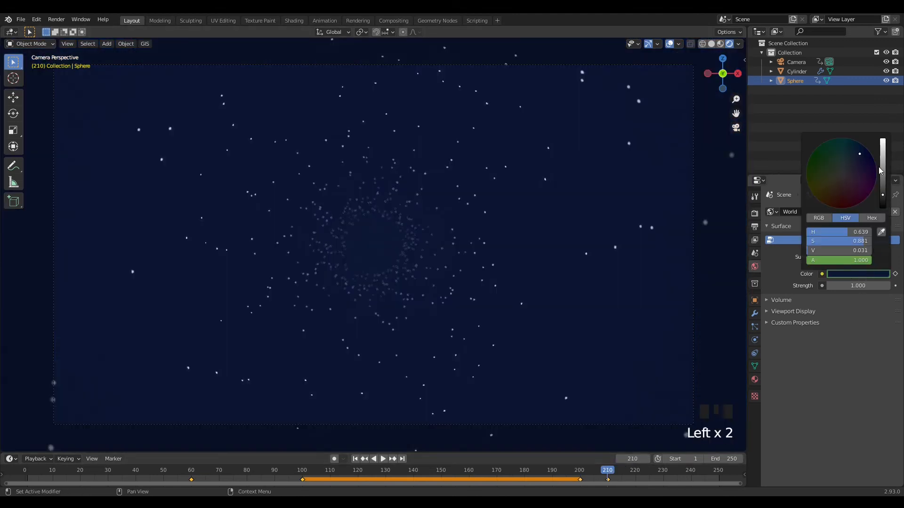
{"action": "left_click_drag", "start_coordinate": [859, 240], "coordinate": [866, 240]}
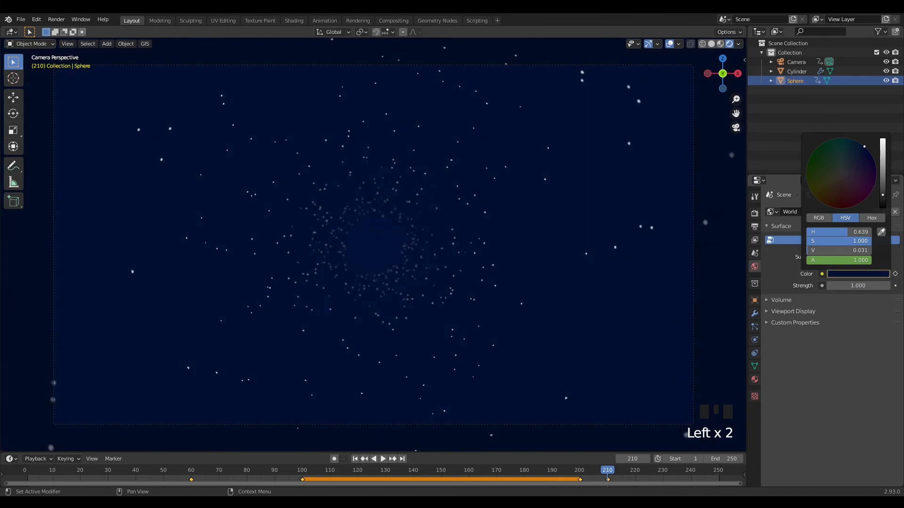
{"action": "left_click", "coordinate": [831, 233]}
{"action": "type", "text": "0"}
{"action": "key", "text": "Return"}
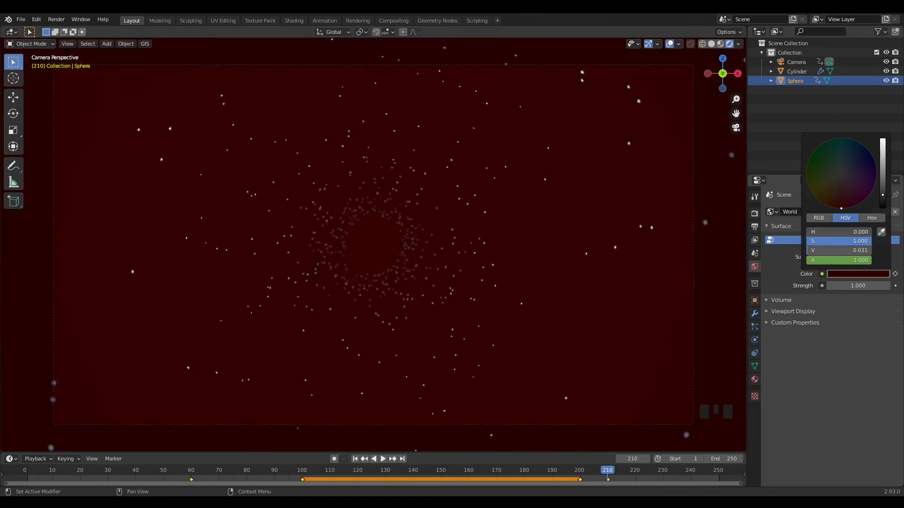
{"action": "left_click", "coordinate": [833, 250]}
{"action": "type", "text": "0"}
{"action": "key", "text": "Return"}
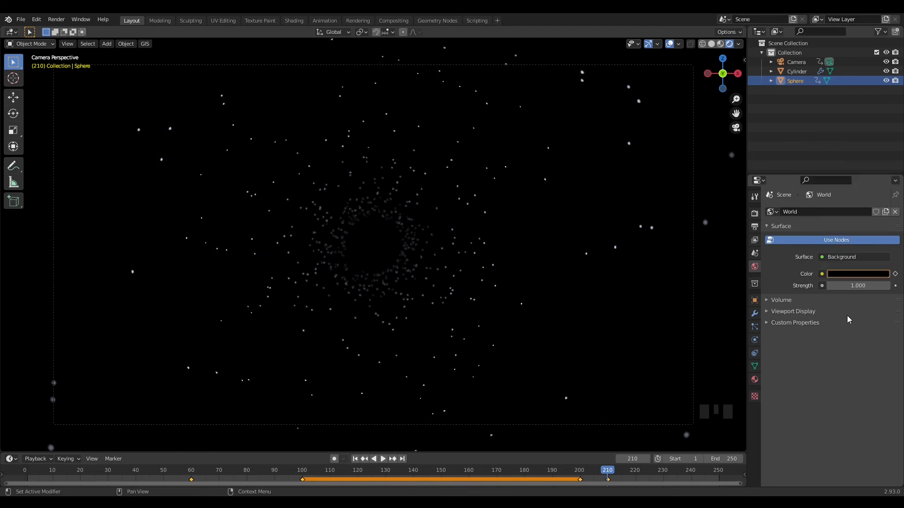
{"action": "left_click", "coordinate": [855, 274]}
{"action": "right_click_drag", "start_coordinate": [854, 275], "coordinate": [842, 273]}
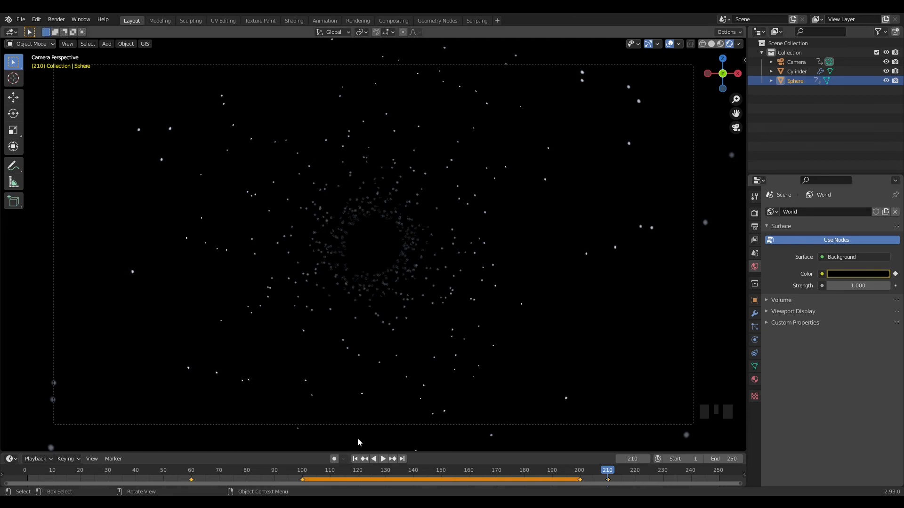
Play the animation from the first frame to check the background color change, stop it, and return to frame 1
{"action": "left_click", "coordinate": [354, 458]}
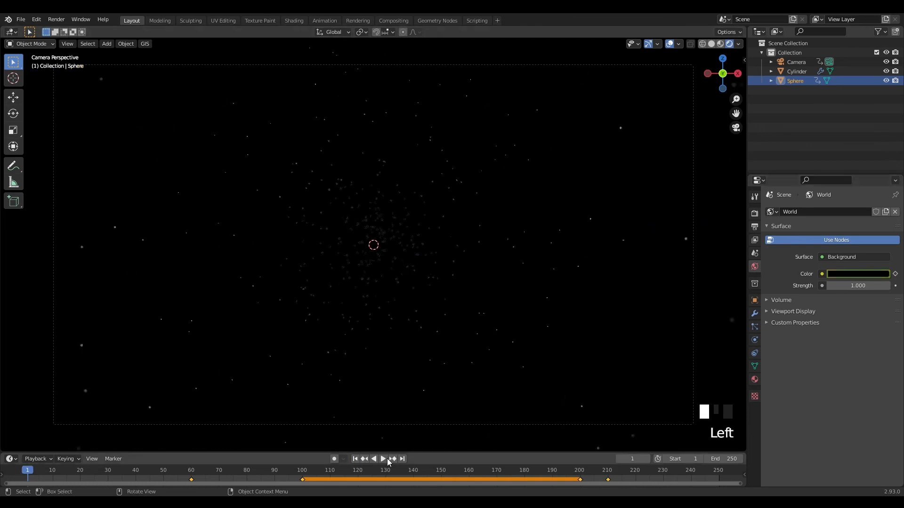
{"action": "left_click", "coordinate": [382, 458]}
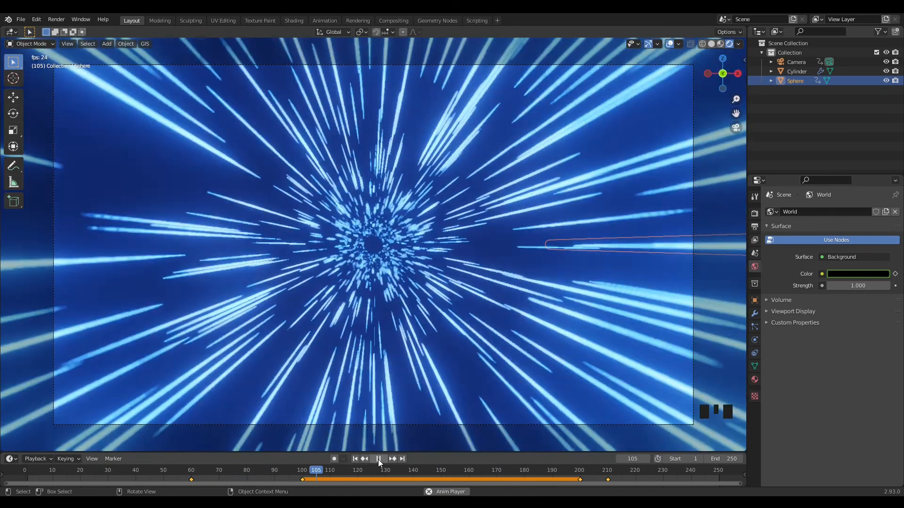
{"action": "left_click", "coordinate": [379, 460]}
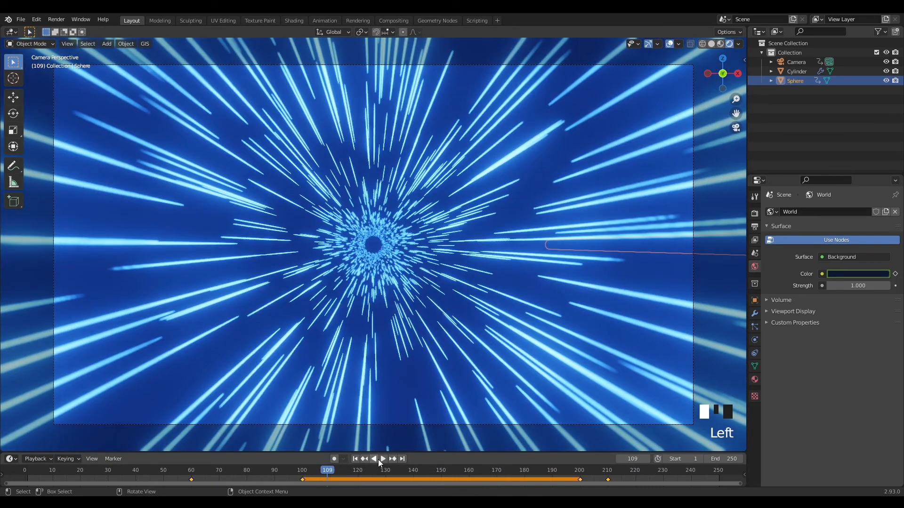
{"action": "left_click", "coordinate": [354, 460]}
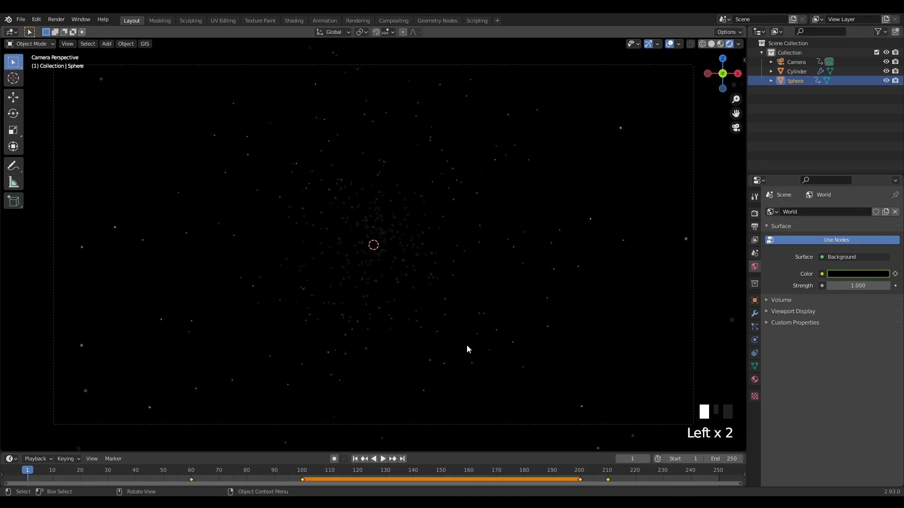
Set the render output path to the Desktop folder with the file name test
{"action": "left_click", "coordinate": [755, 227]}
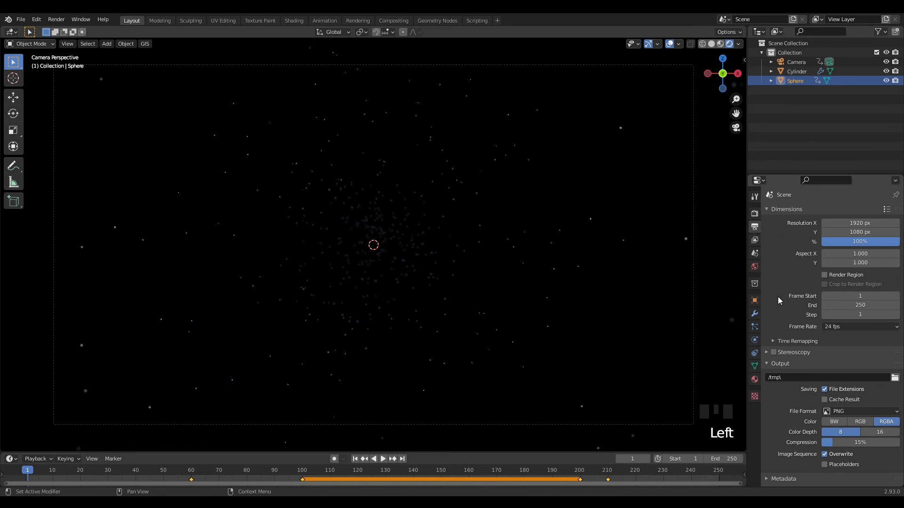
{"action": "left_click", "coordinate": [894, 379]}
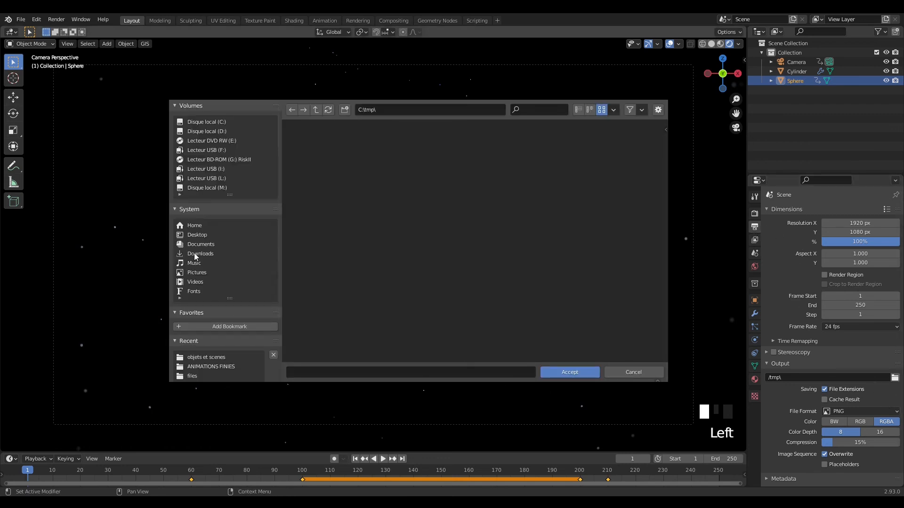
{"action": "left_click", "coordinate": [204, 236]}
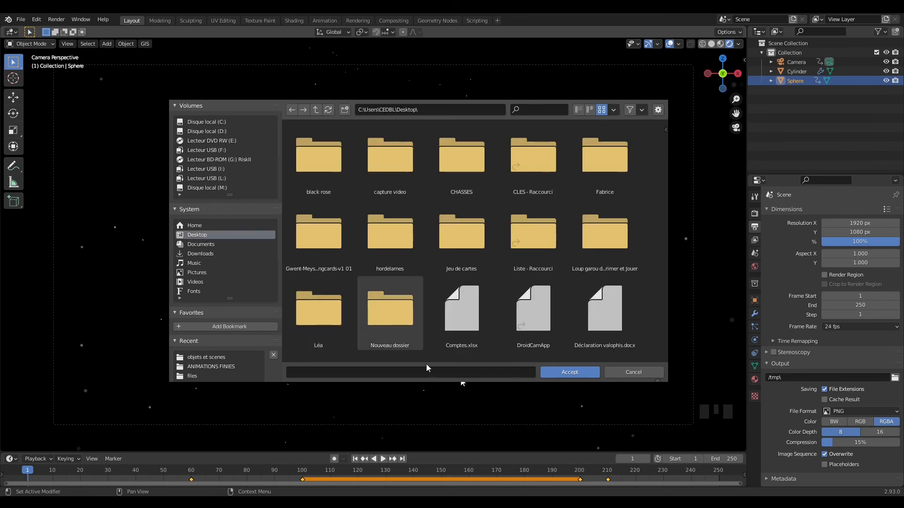
{"action": "left_click", "coordinate": [376, 370]}
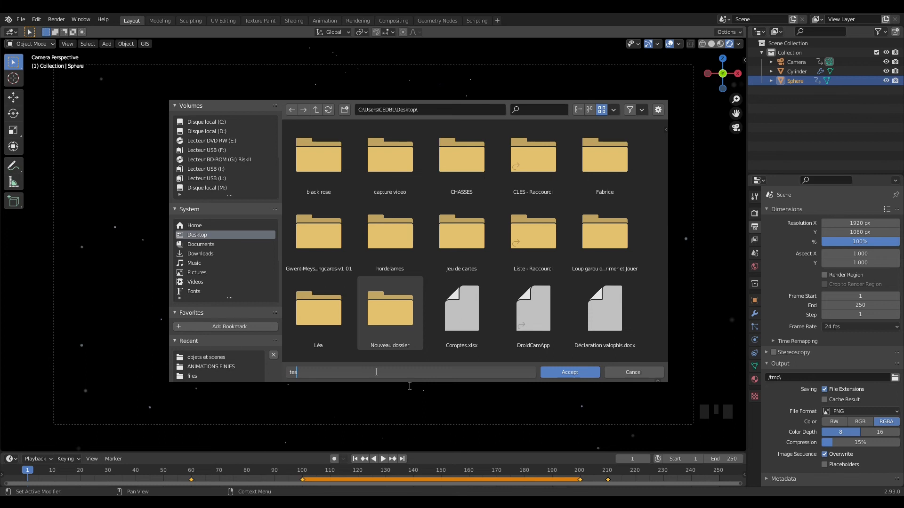
{"action": "key", "text": "Return"}
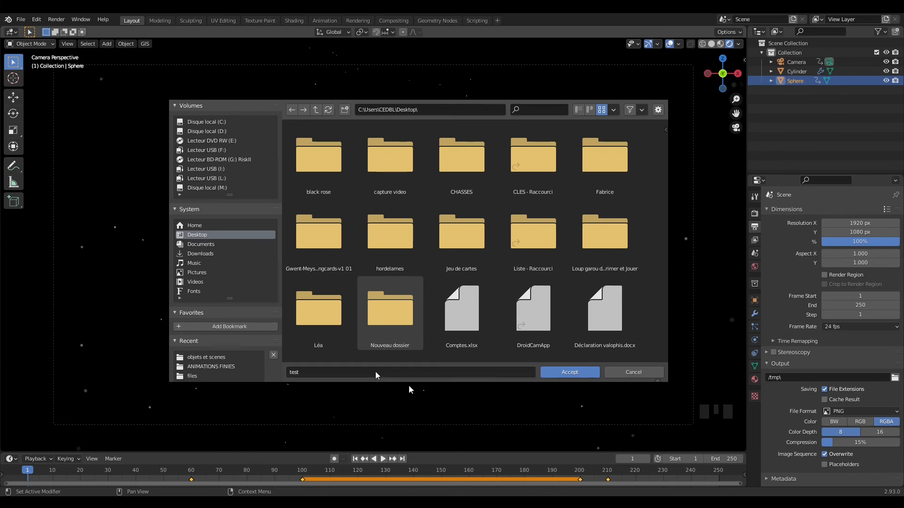
{"action": "left_click", "coordinate": [569, 372]}
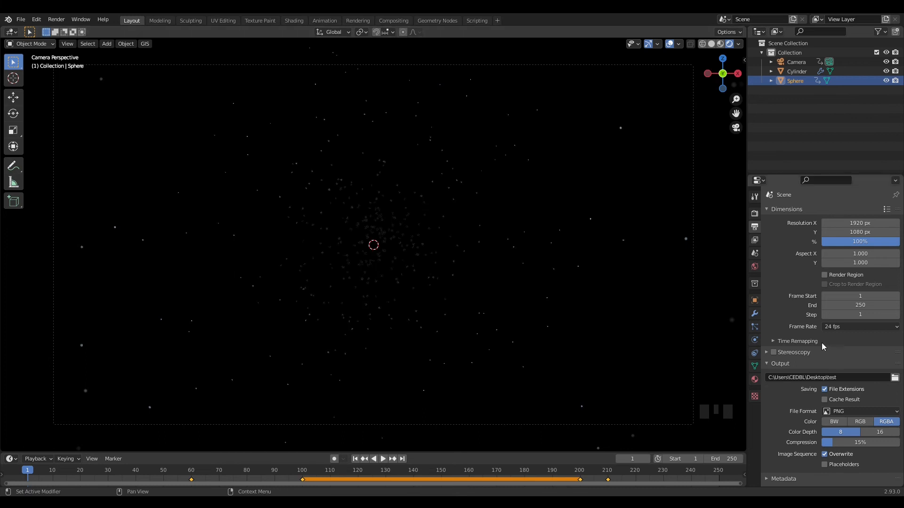
Set the output format to FFmpeg Video with an MPEG-4 container and Perceptually Lossless output quality
{"action": "left_click", "coordinate": [860, 411]}
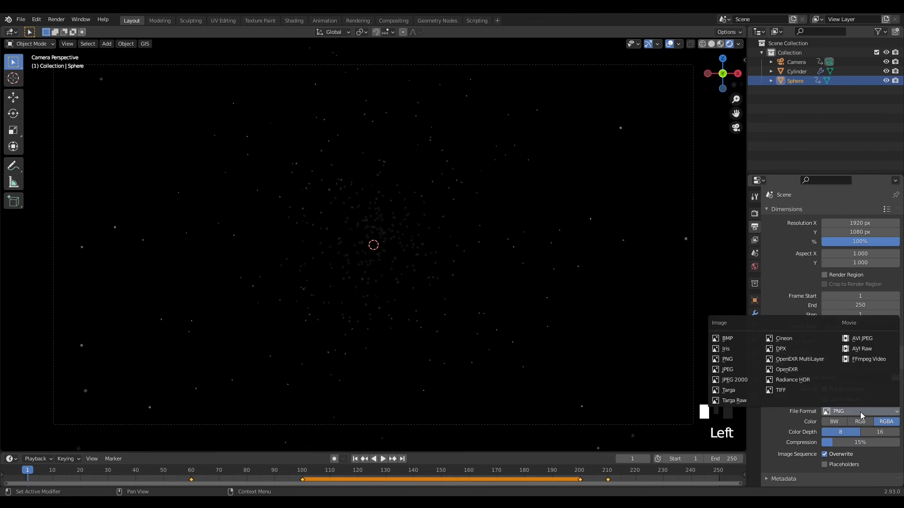
{"action": "left_click", "coordinate": [868, 359]}
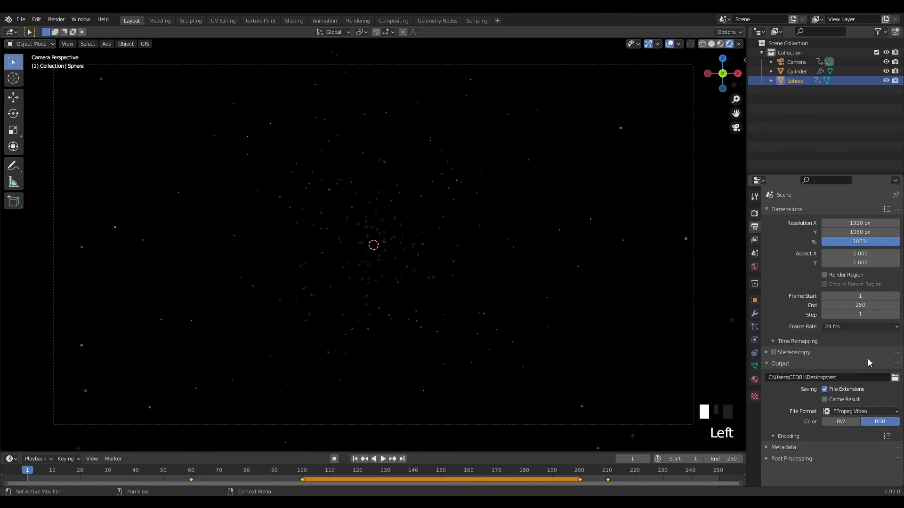
{"action": "left_click", "coordinate": [777, 437]}
{"action": "left_click", "coordinate": [850, 448]}
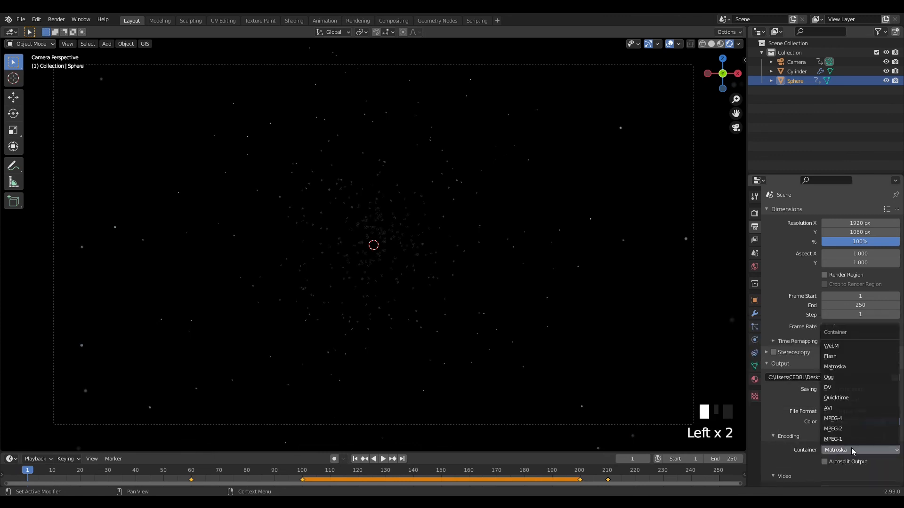
{"action": "left_click", "coordinate": [840, 419]}
{"action": "scroll", "coordinate": [794, 393], "scroll_direction": "down", "scroll_amount": 8}
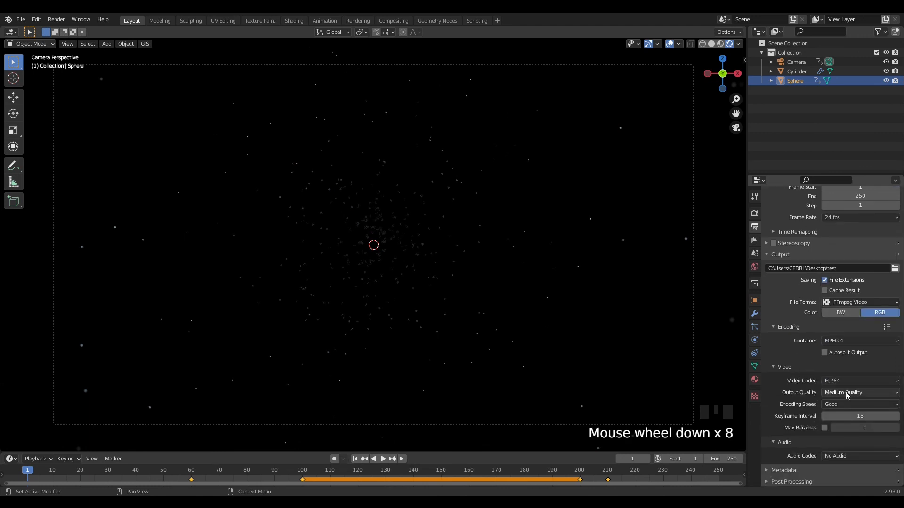
{"action": "left_click", "coordinate": [845, 391]}
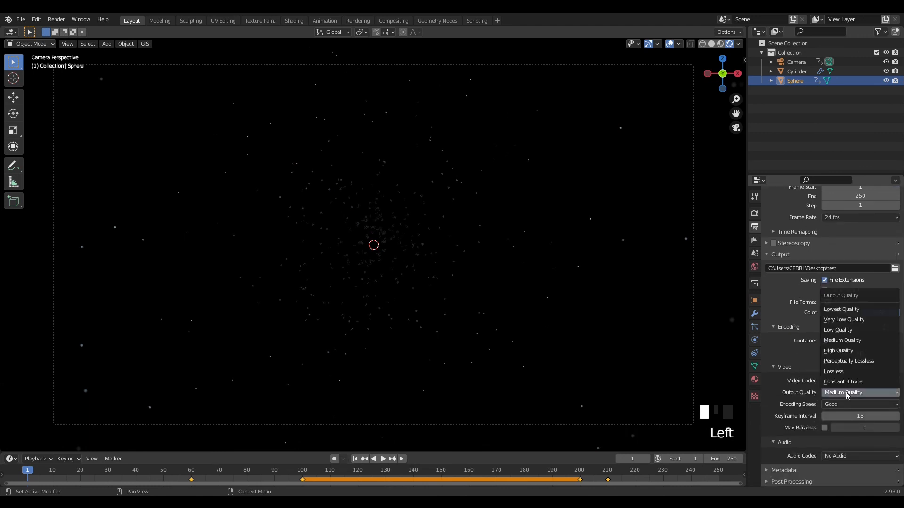
{"action": "left_click", "coordinate": [846, 361]}
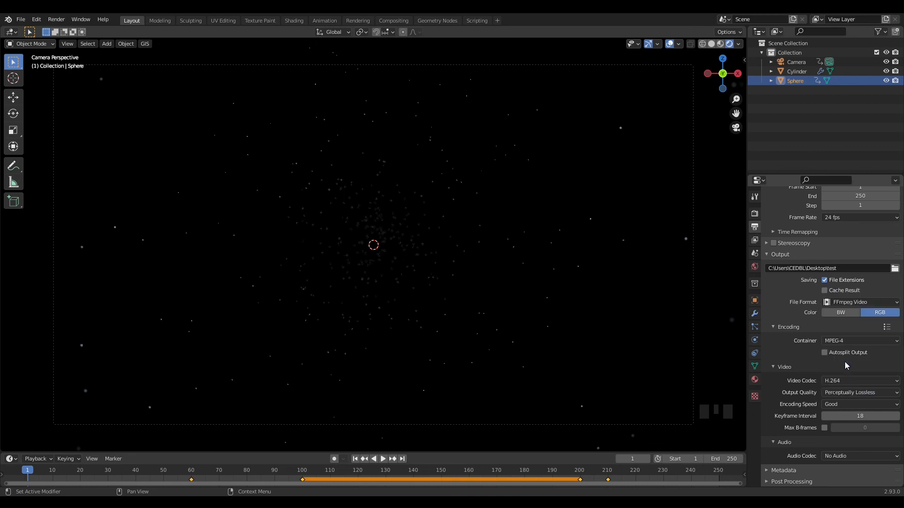
Start rendering the full animation with the current output settings
{"action": "scroll", "coordinate": [795, 371], "scroll_direction": "up", "scroll_amount": 11}
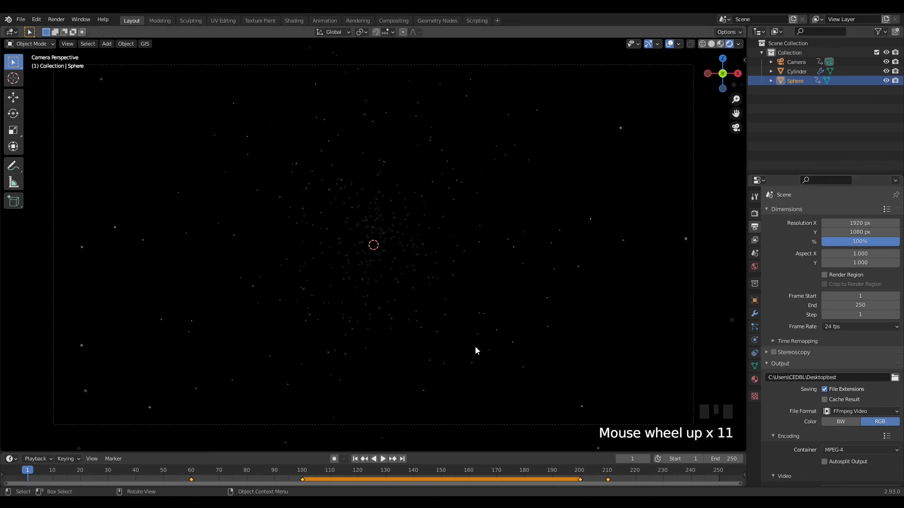
{"action": "left_click", "coordinate": [61, 20]}
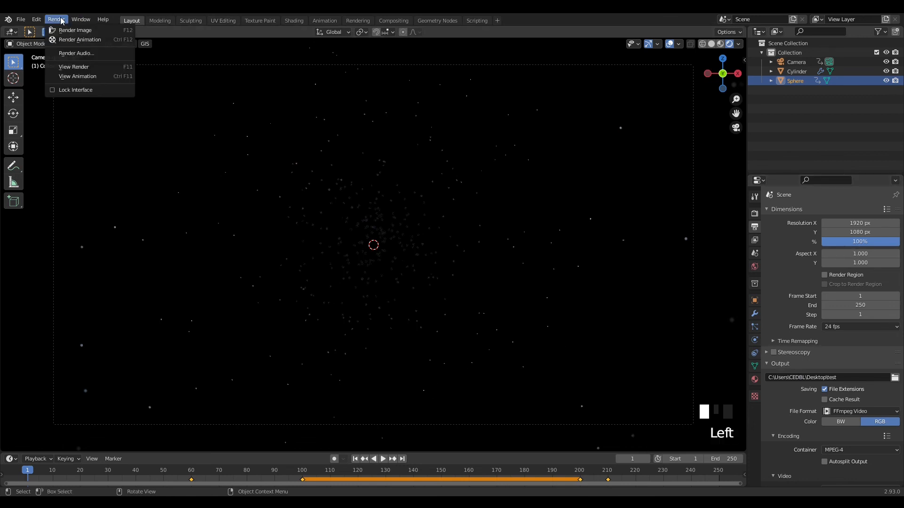
{"action": "left_click", "coordinate": [70, 40]}
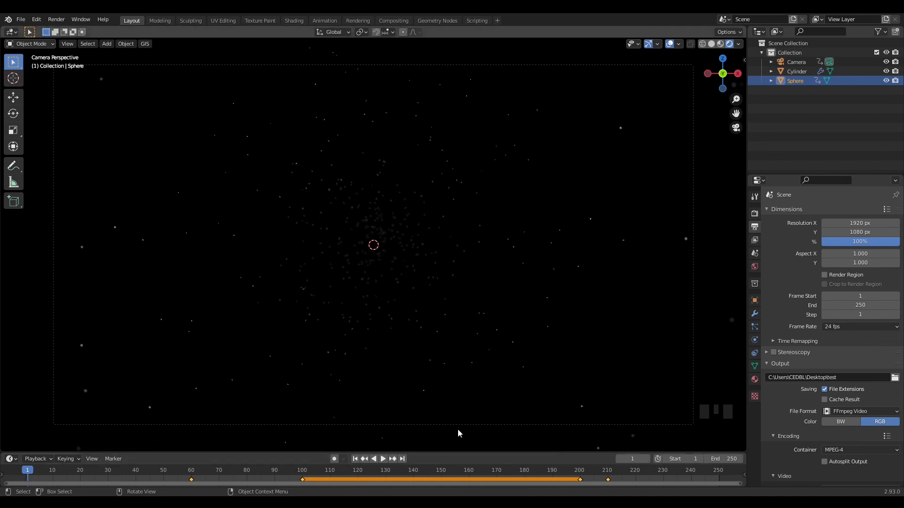
Go to frame 177 and disable the original stretched Sphere beside the star tunnel in renders
{"action": "left_click", "coordinate": [485, 470]}
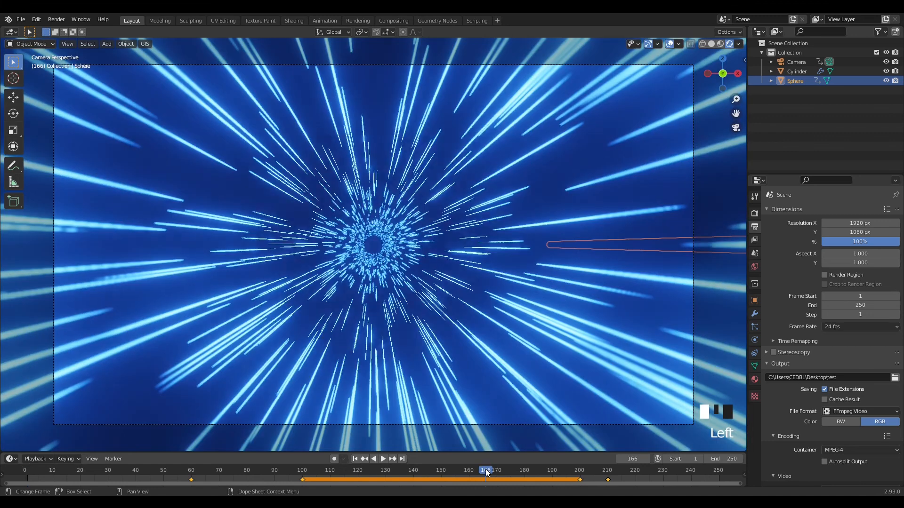
{"action": "left_click", "coordinate": [516, 470]}
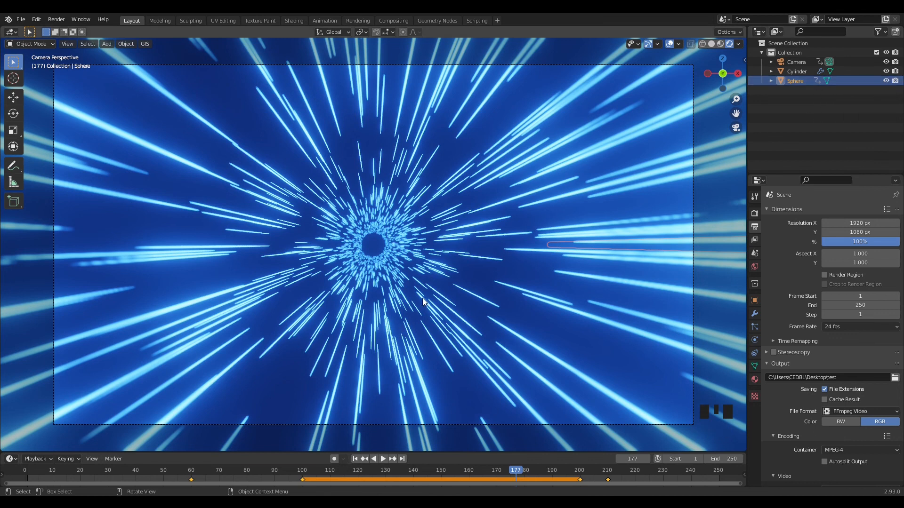
{"action": "scroll", "coordinate": [506, 273], "scroll_direction": "down", "scroll_amount": 5}
{"action": "middle_click_drag", "start_coordinate": [498, 276], "coordinate": [518, 283]}
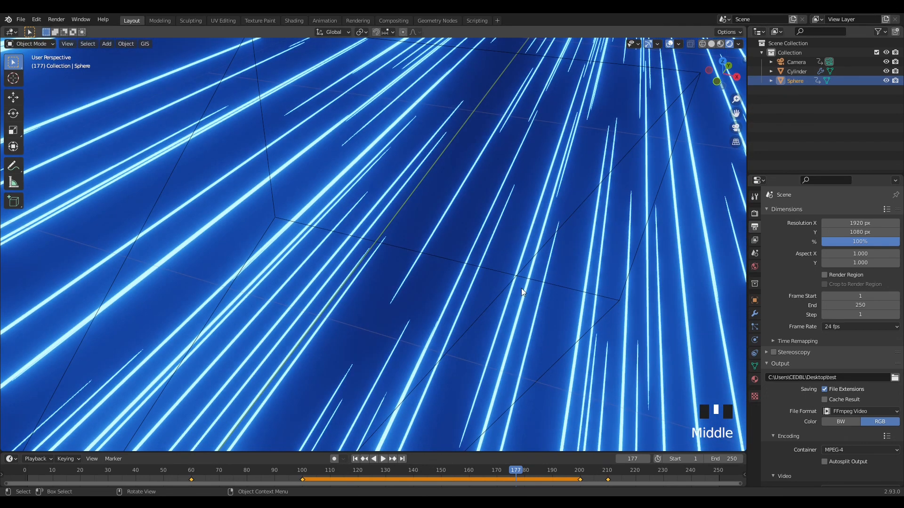
{"action": "key", "text": "KP_Decimal"}
{"action": "scroll", "coordinate": [225, 360], "scroll_direction": "up", "scroll_amount": 7}
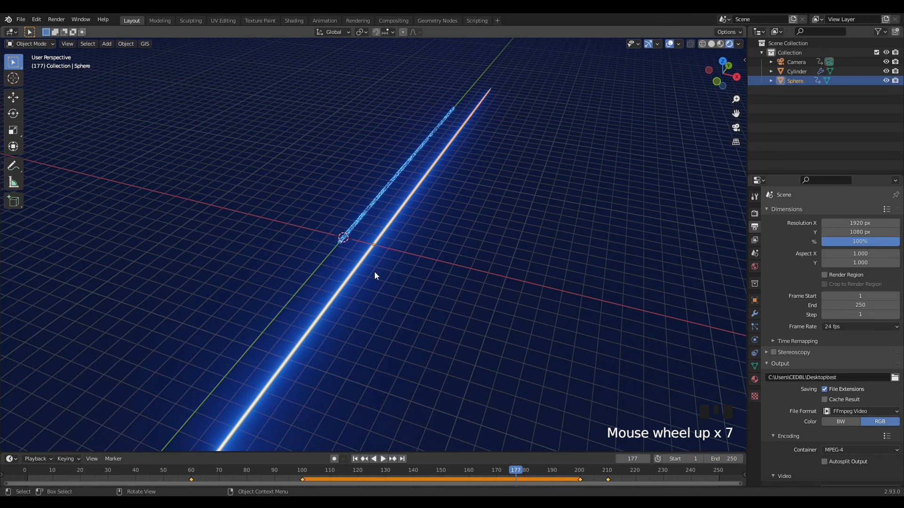
{"action": "scroll", "coordinate": [383, 218], "scroll_direction": "up", "scroll_amount": 2}
{"action": "scroll", "coordinate": [375, 244], "scroll_direction": "up", "scroll_amount": 4}
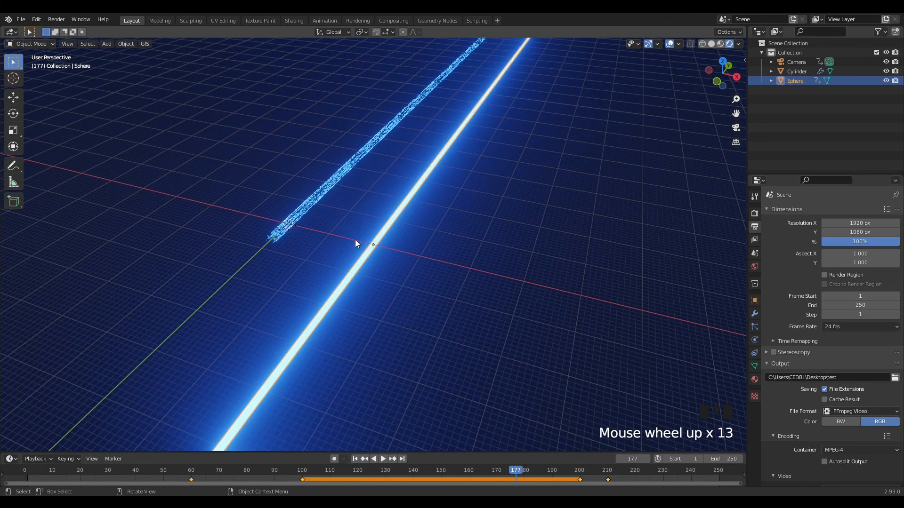
{"action": "middle_click_drag", "start_coordinate": [354, 239], "coordinate": [288, 282]}
{"action": "scroll", "coordinate": [283, 260], "scroll_direction": "up", "scroll_amount": 4}
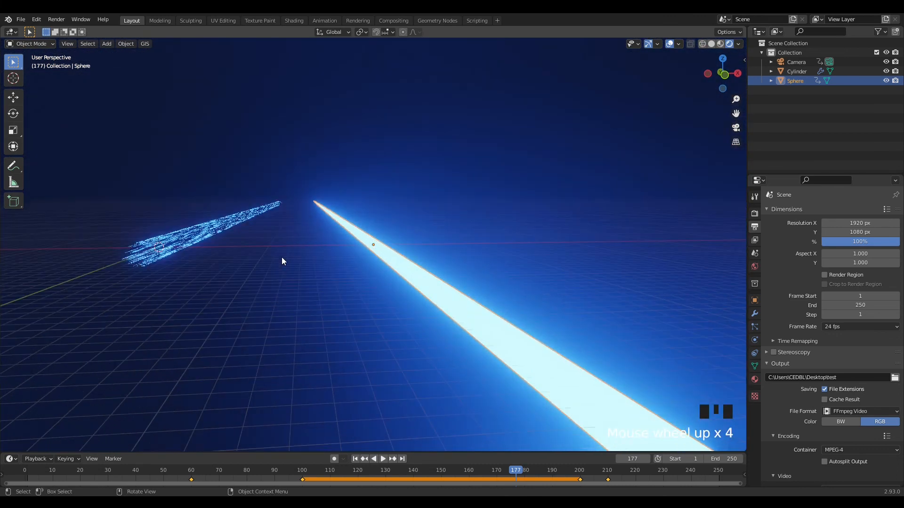
{"action": "left_click", "coordinate": [895, 81]}
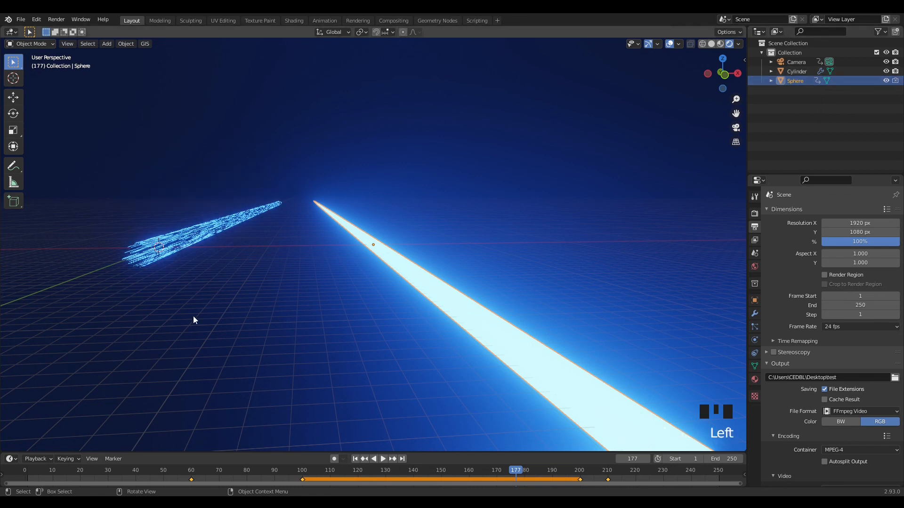
Return to the camera view and play the animation from the first frame
{"action": "key", "text": "KP_0"}
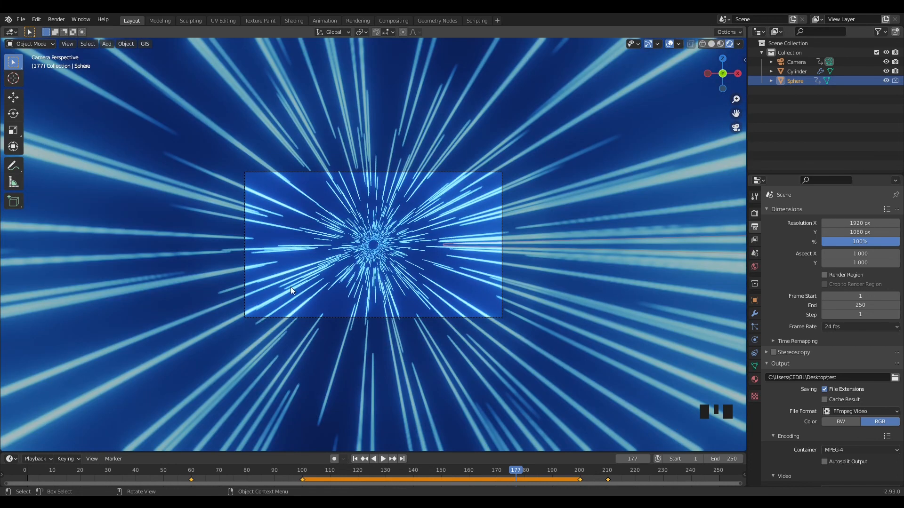
{"action": "left_click", "coordinate": [356, 459]}
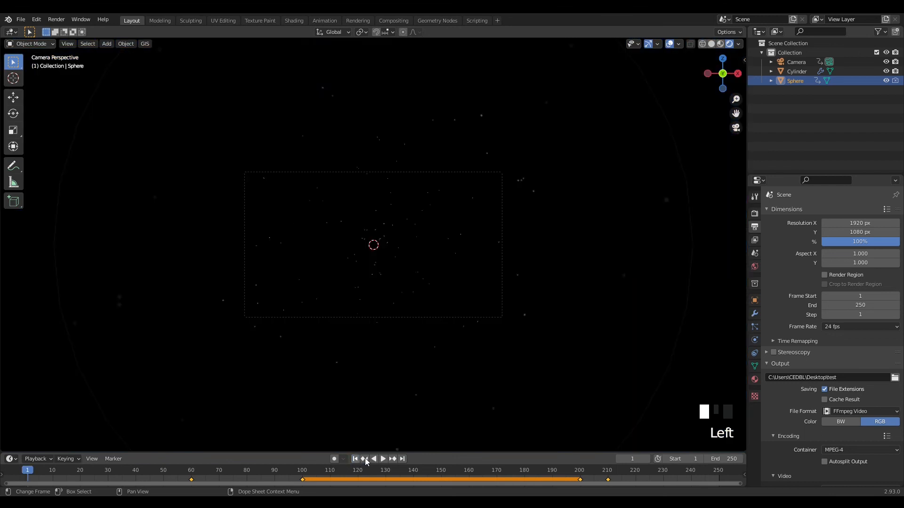
{"action": "left_click", "coordinate": [382, 459]}
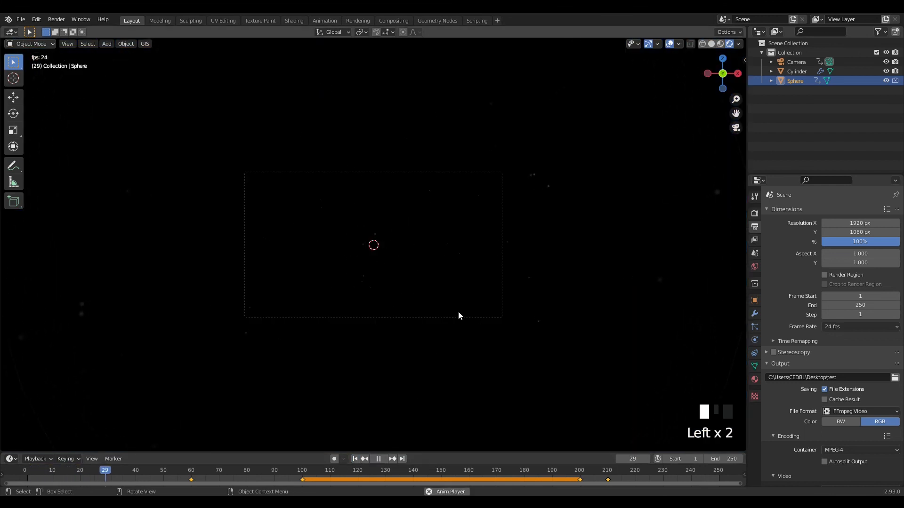